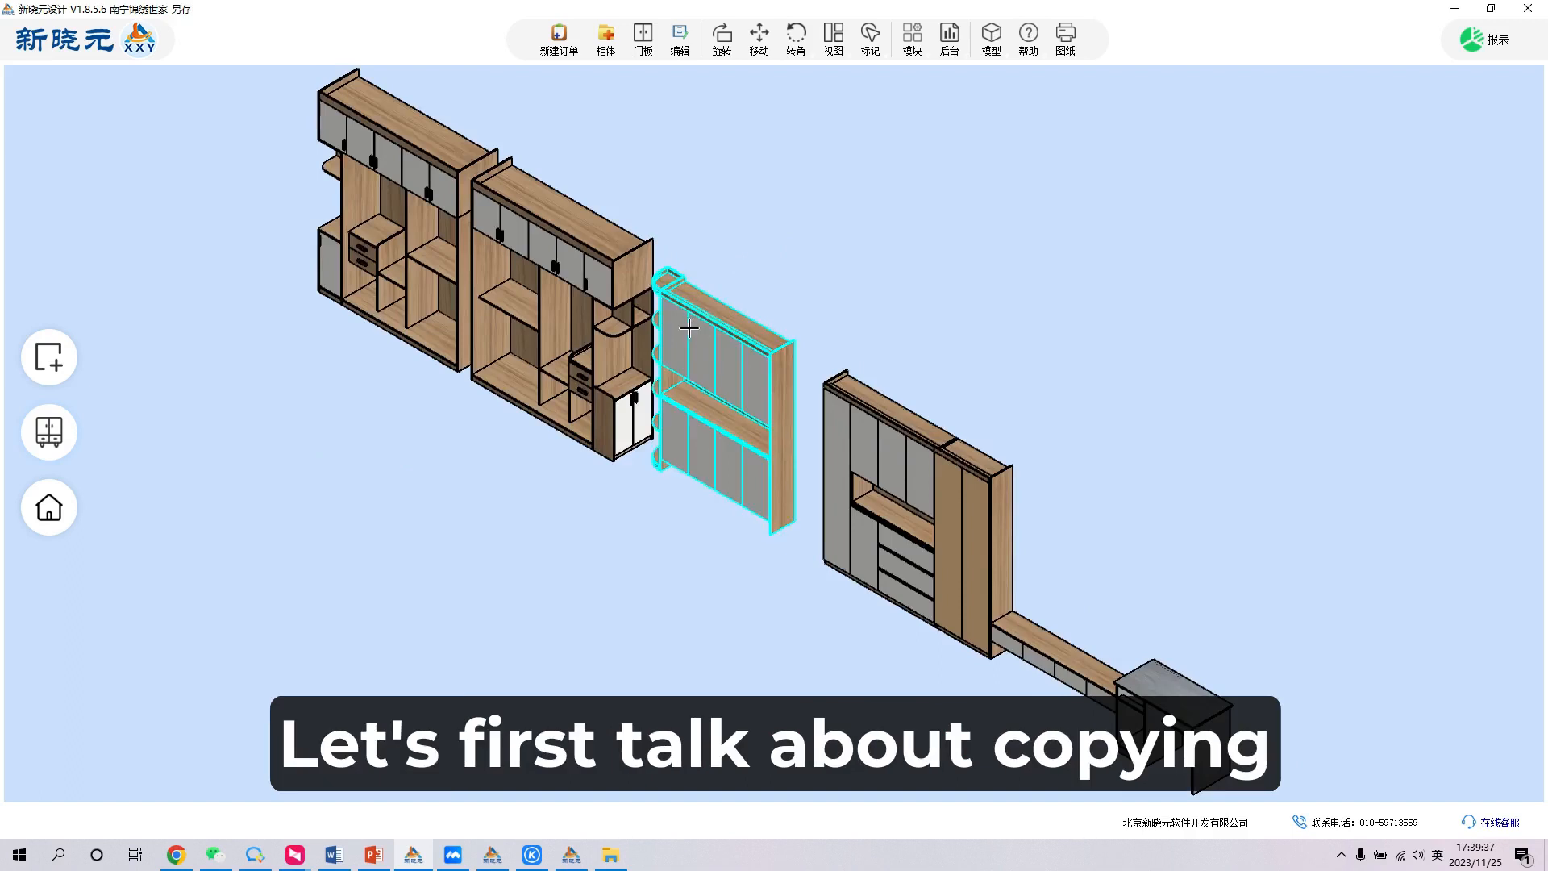
scroll(682, 332, "down", 4)
scroll(682, 332, "up", 4)
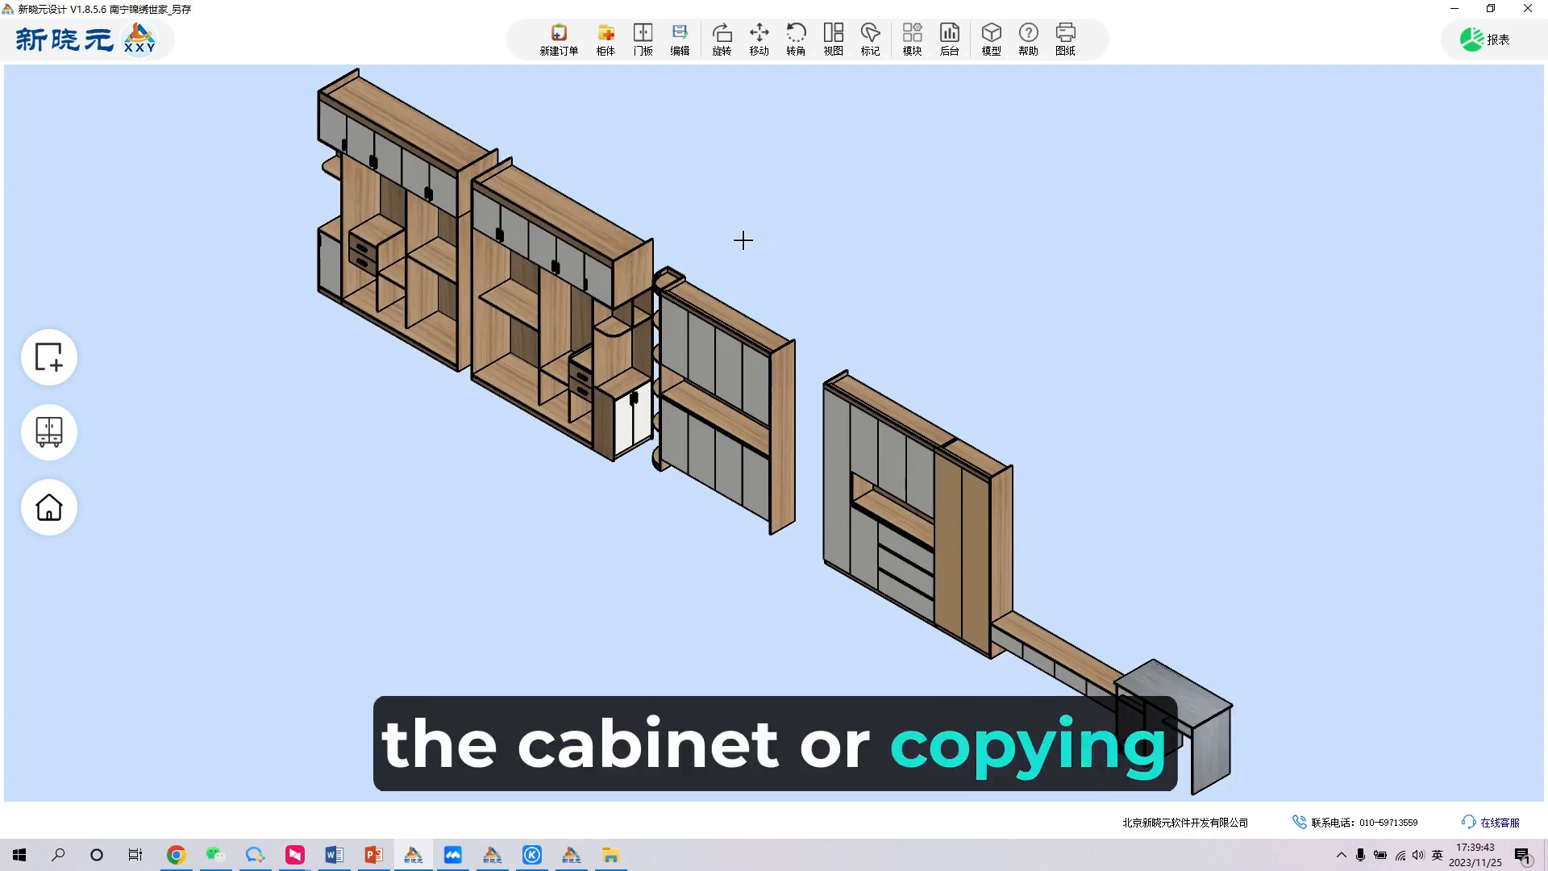
left_click(629, 277)
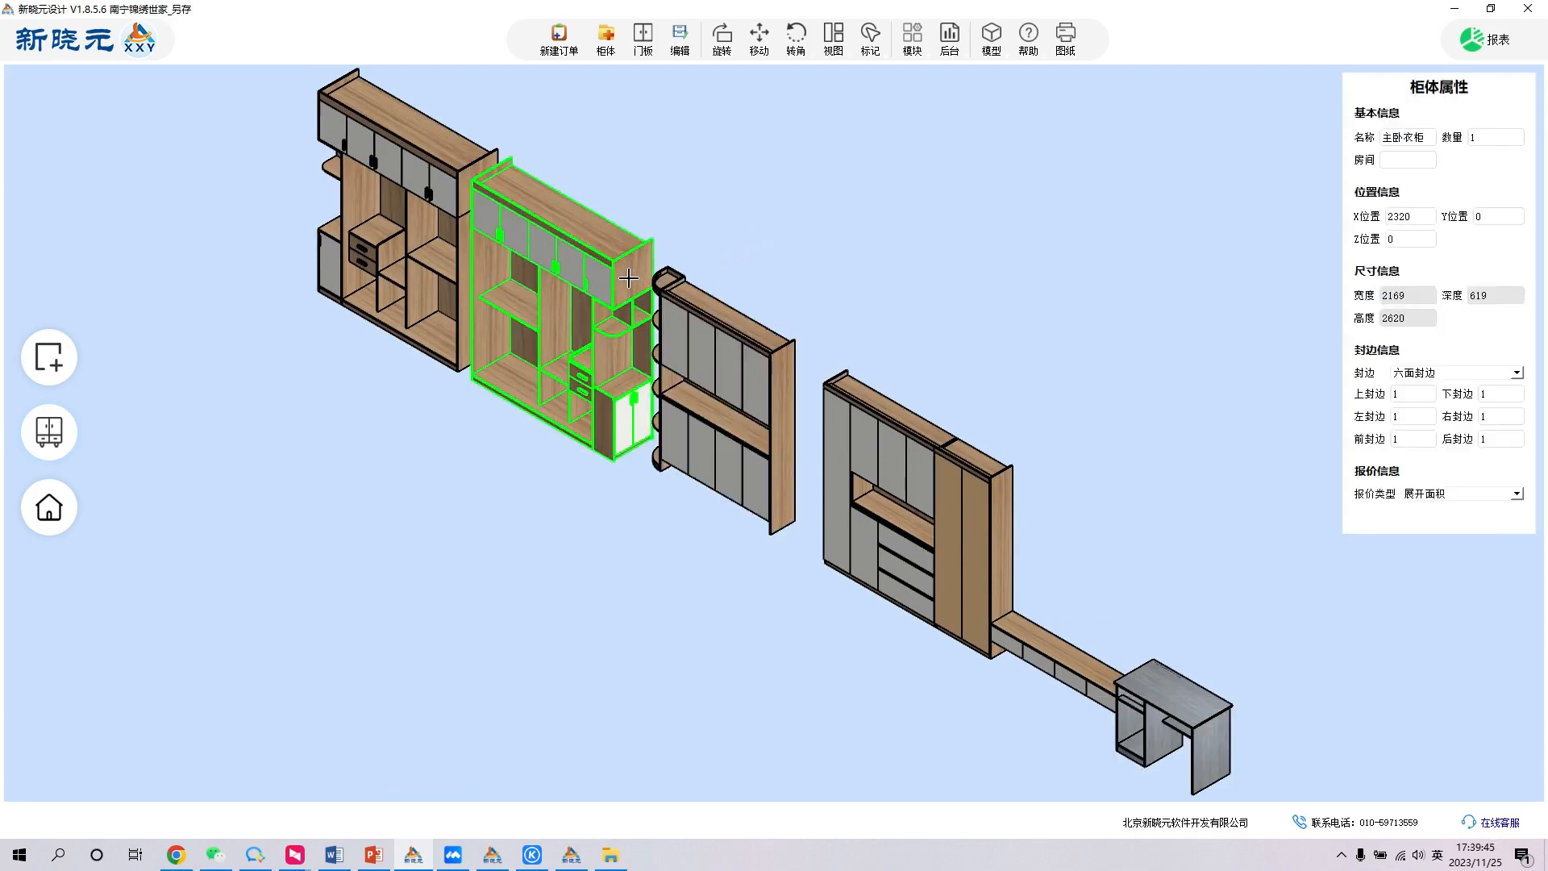
left_click(675, 198)
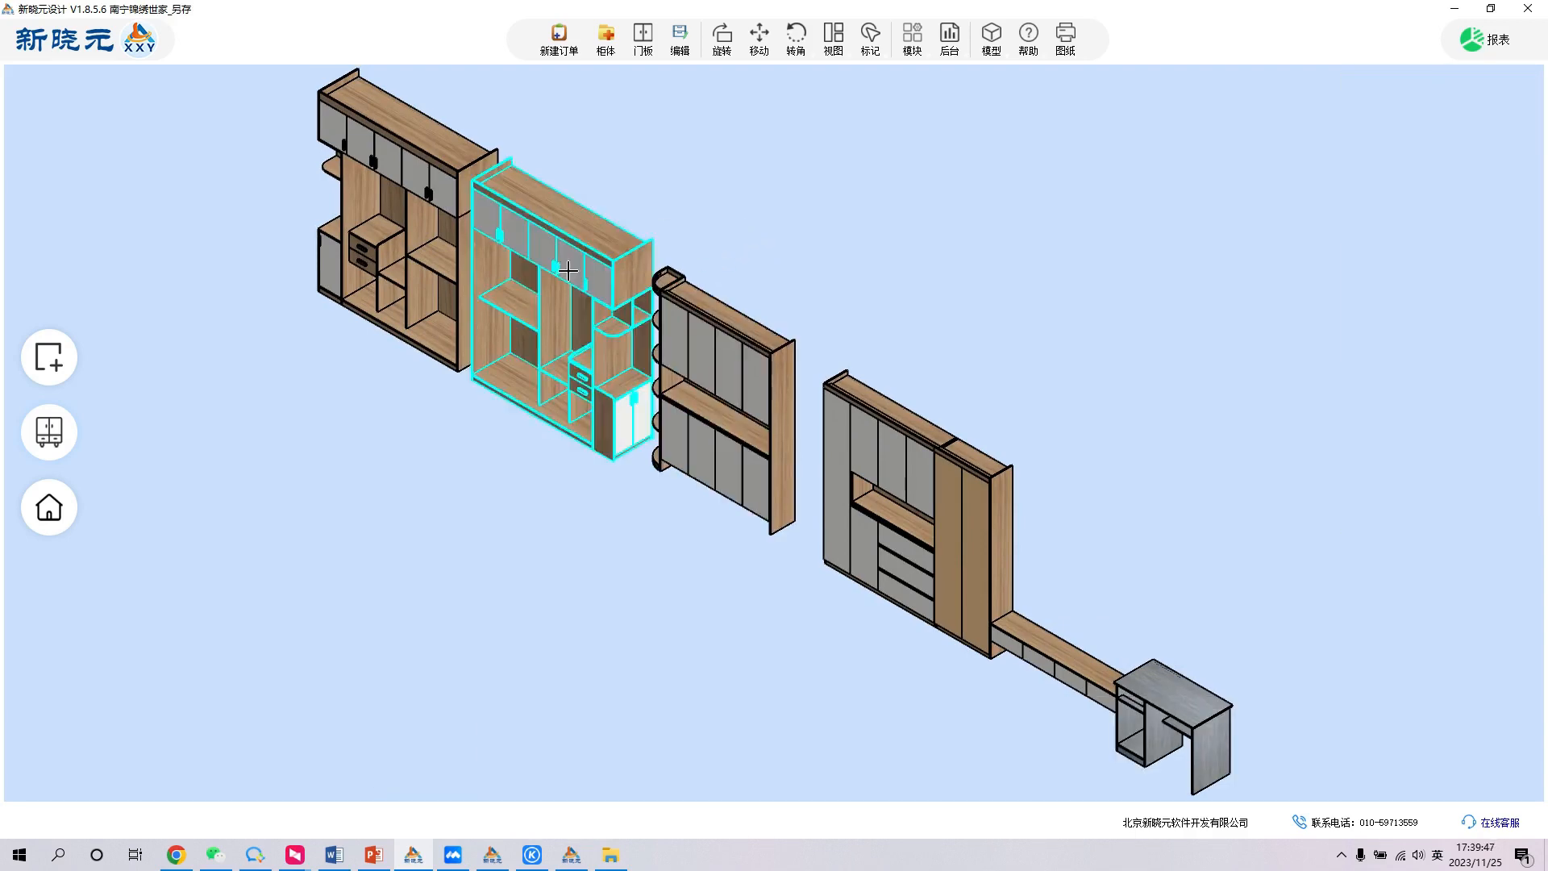
left_click(629, 264)
left_click(678, 188)
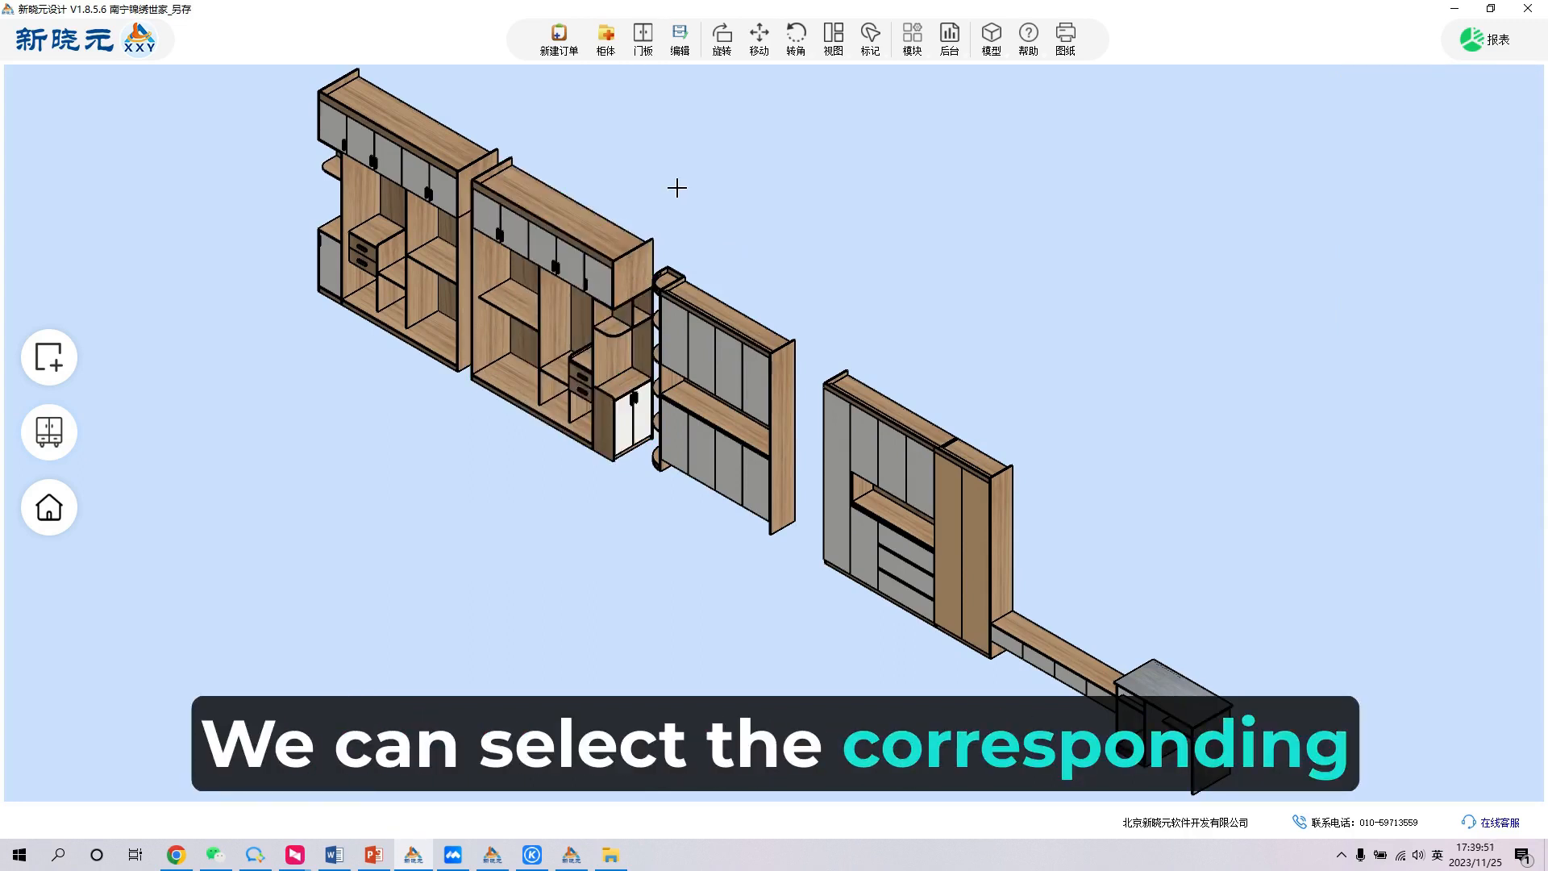
- Copy the complete 主卧衣柜 wardrobe as a second cabinet at the end of the cabinet row
left_click(605, 260)
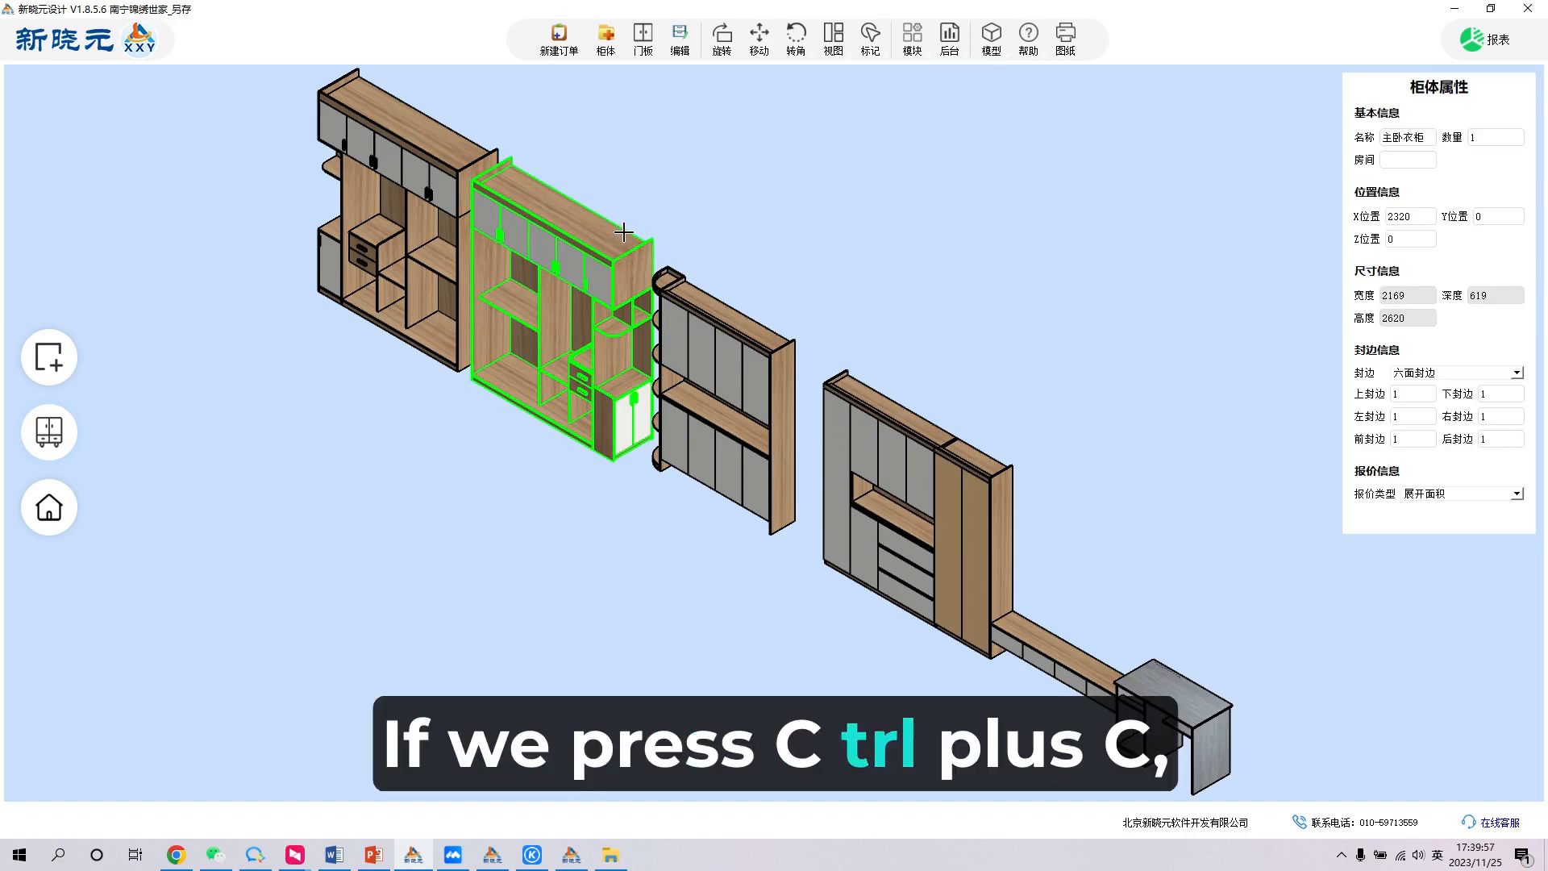
scroll(623, 232, "down", 3)
key("ctrl+c")
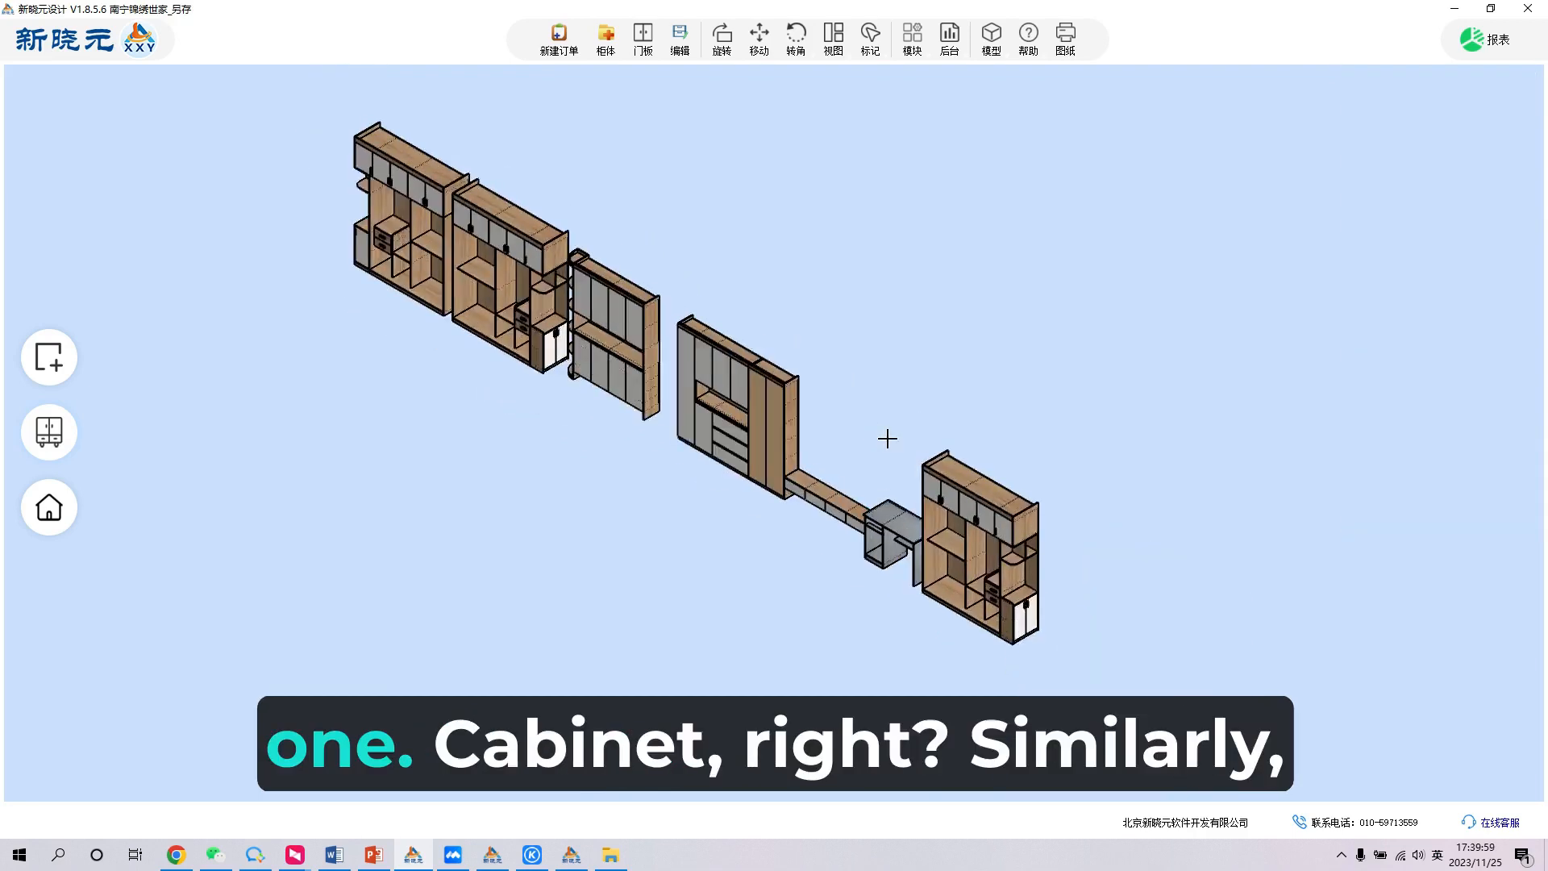
scroll(886, 438, "up", 2)
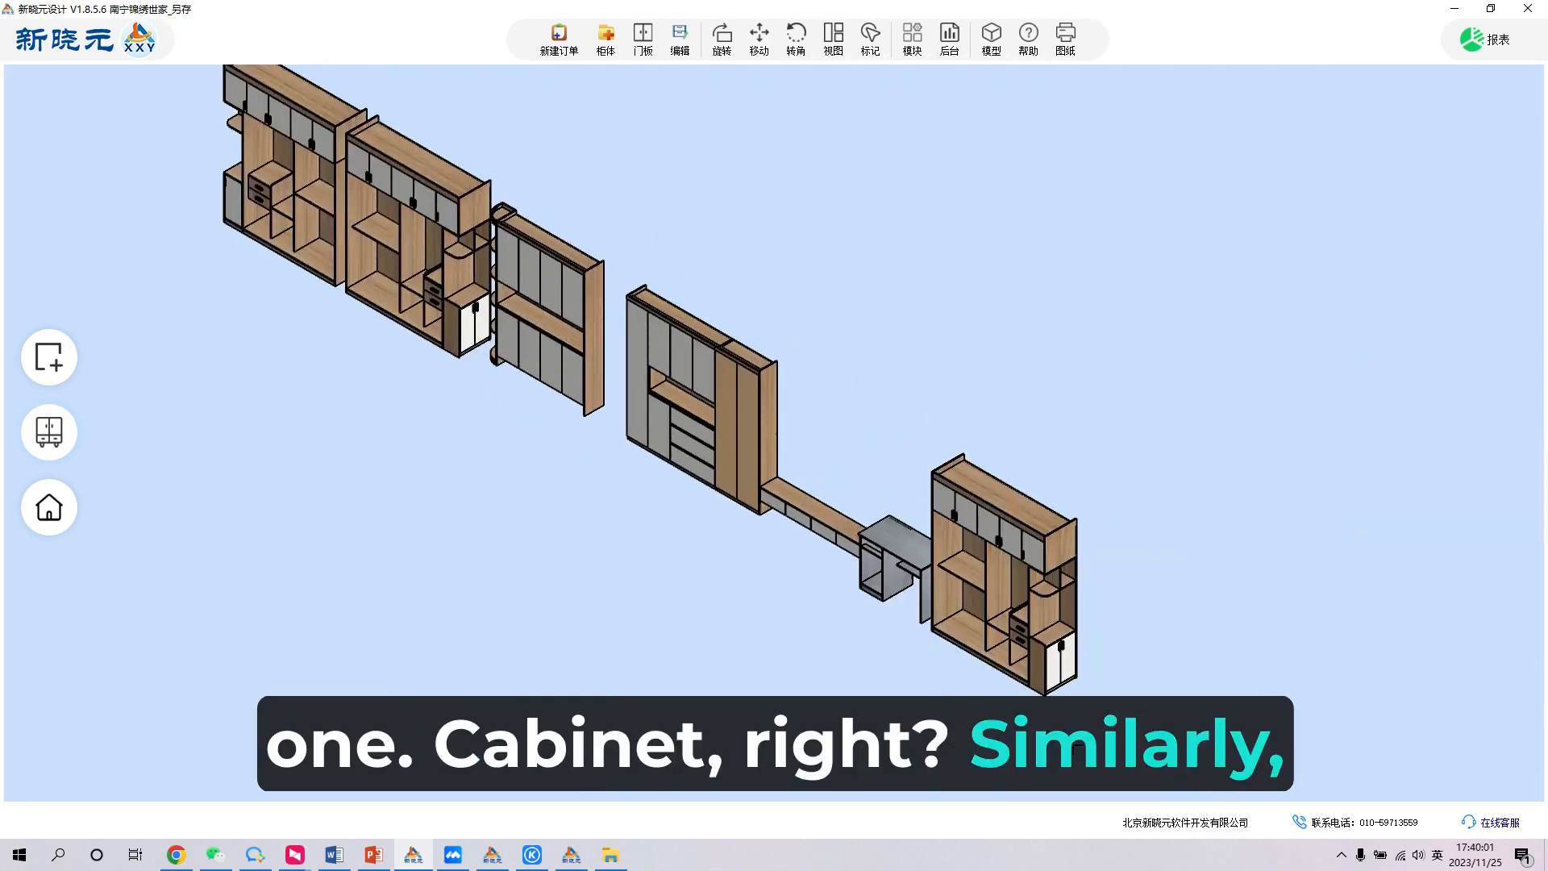
- Open the copied wardrobe at the end of the row for editing
left_click(979, 660)
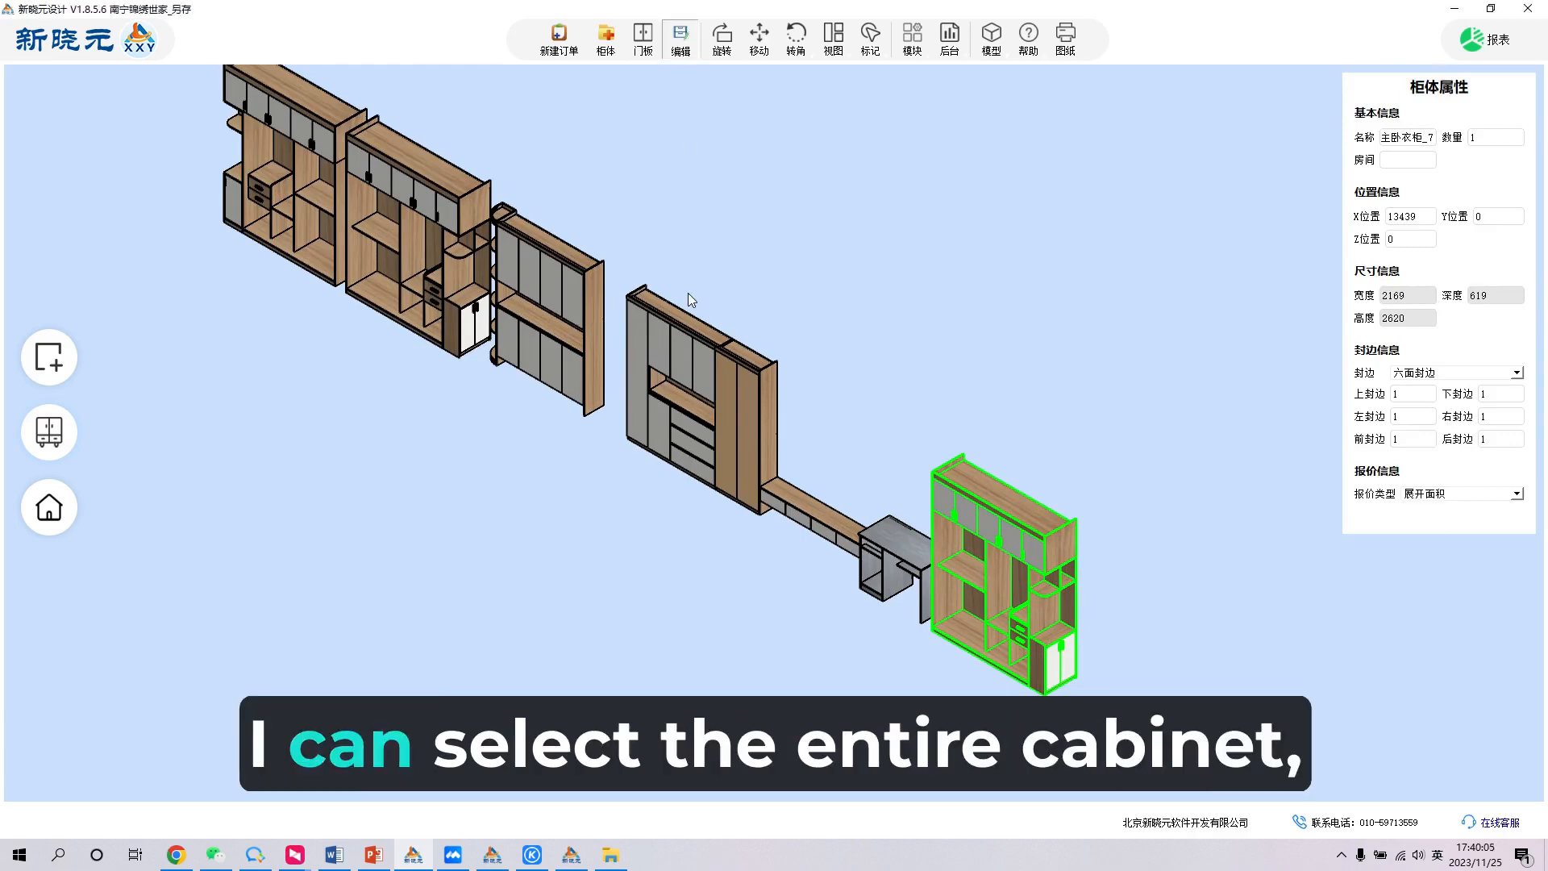
scroll(684, 292, "down", 4)
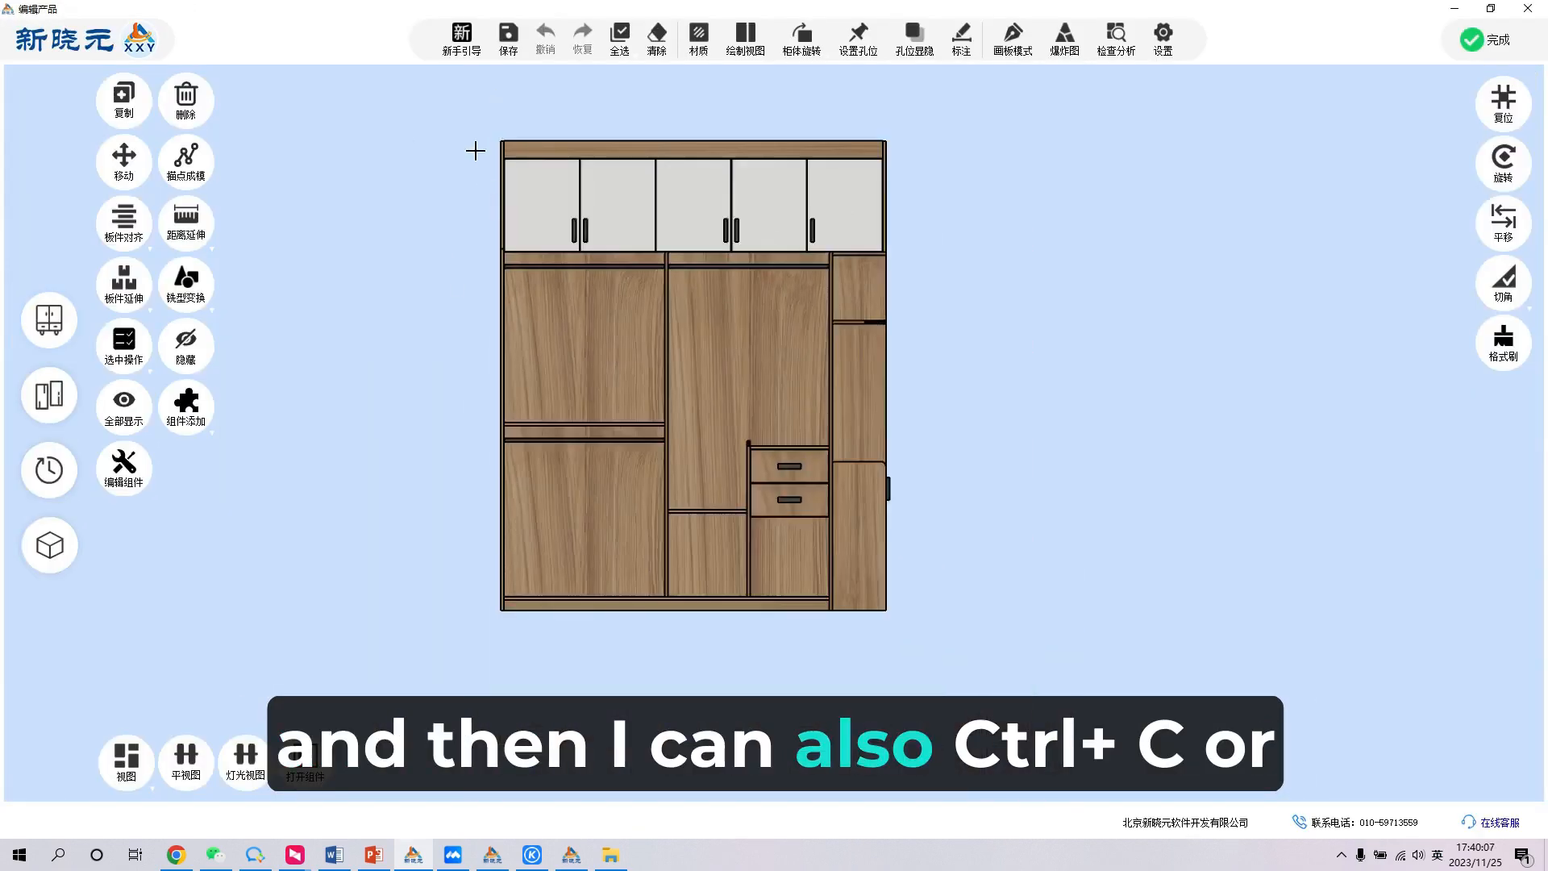
left_click_drag(428, 94, 985, 660)
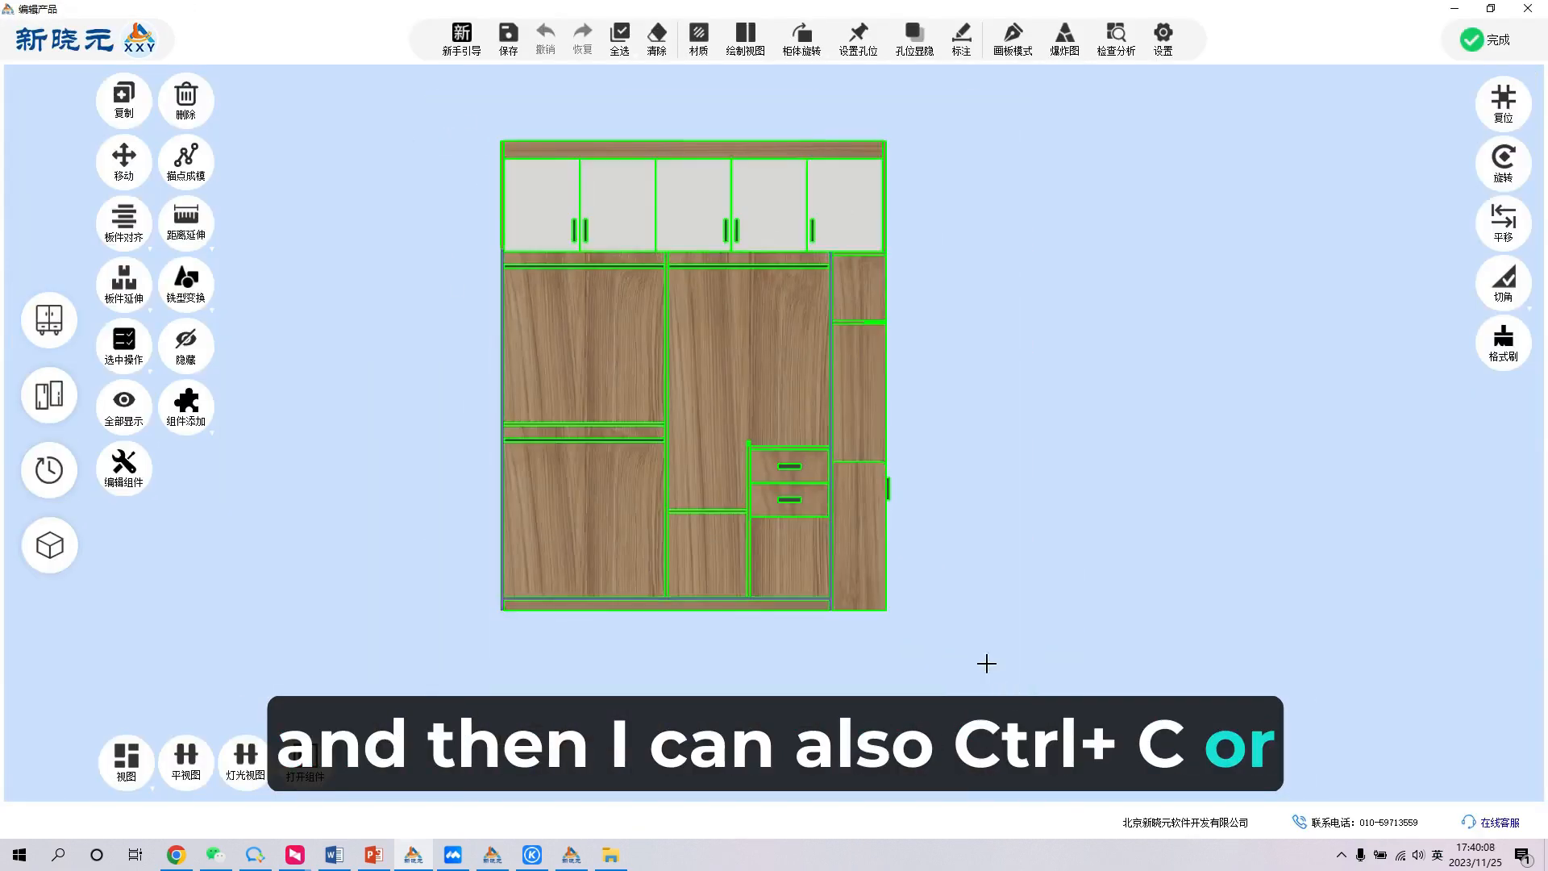
right_click(539, 476)
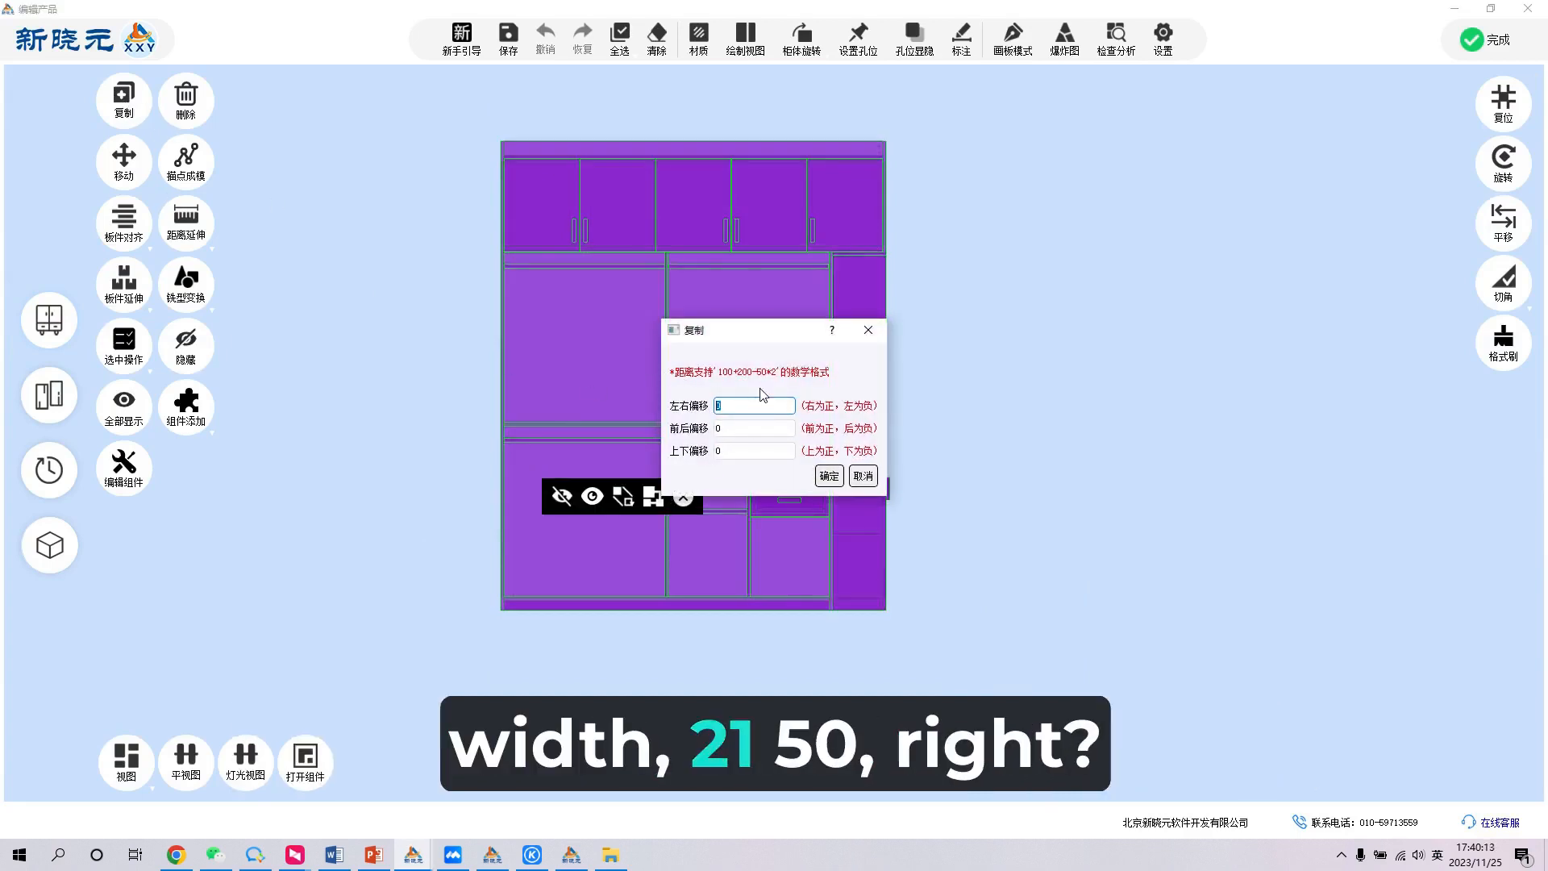
left_click(861, 336)
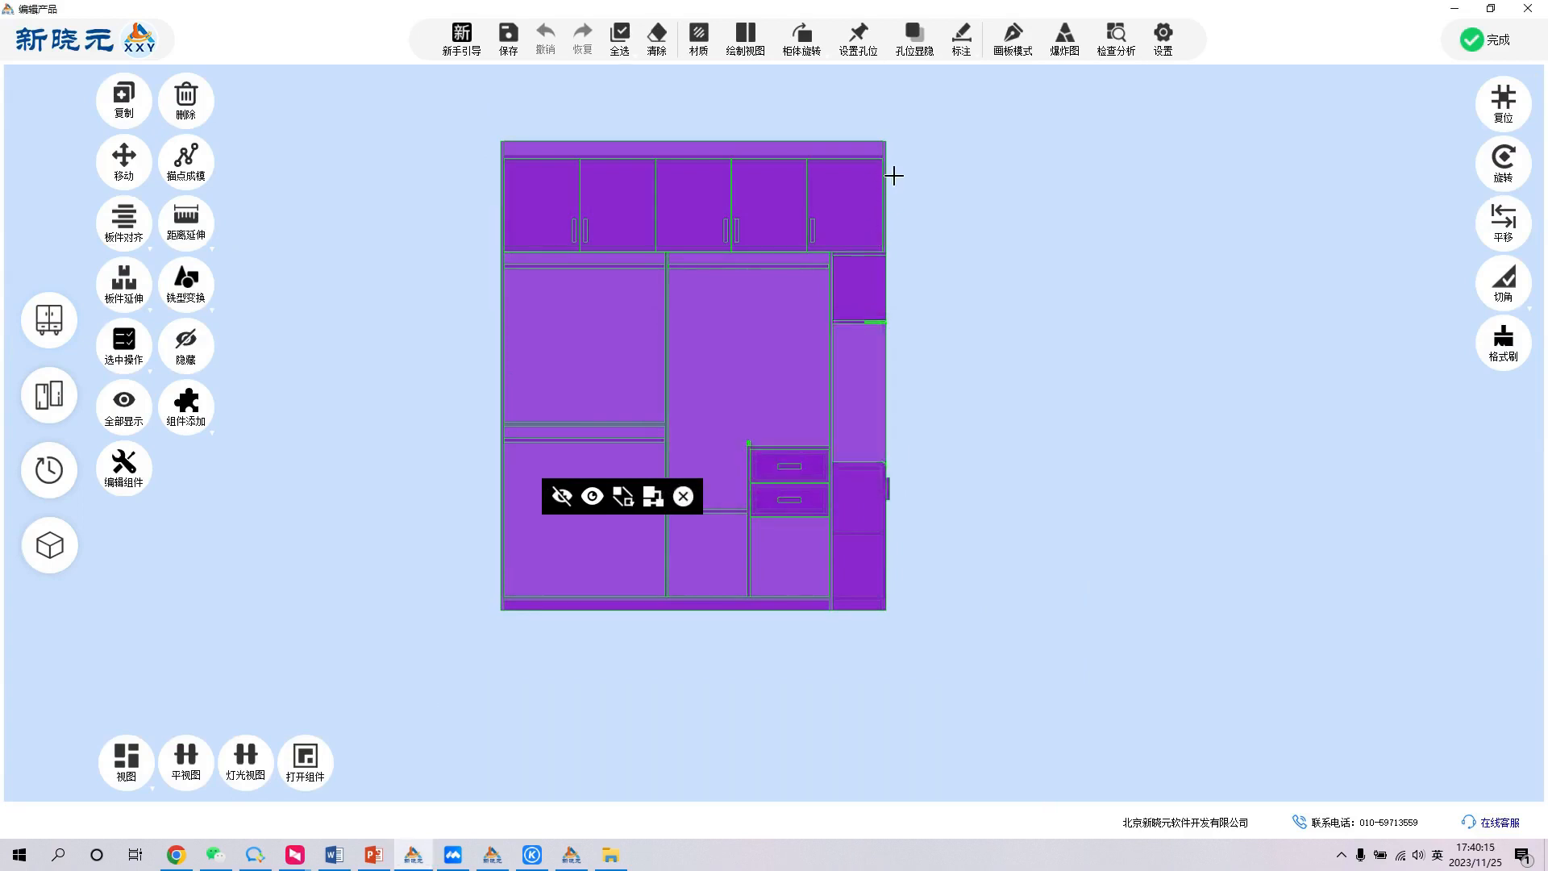
- Add automatic dimensions to the wardrobe's front view
scroll(862, 569, "down", 2)
scroll(758, 196, "up", 2)
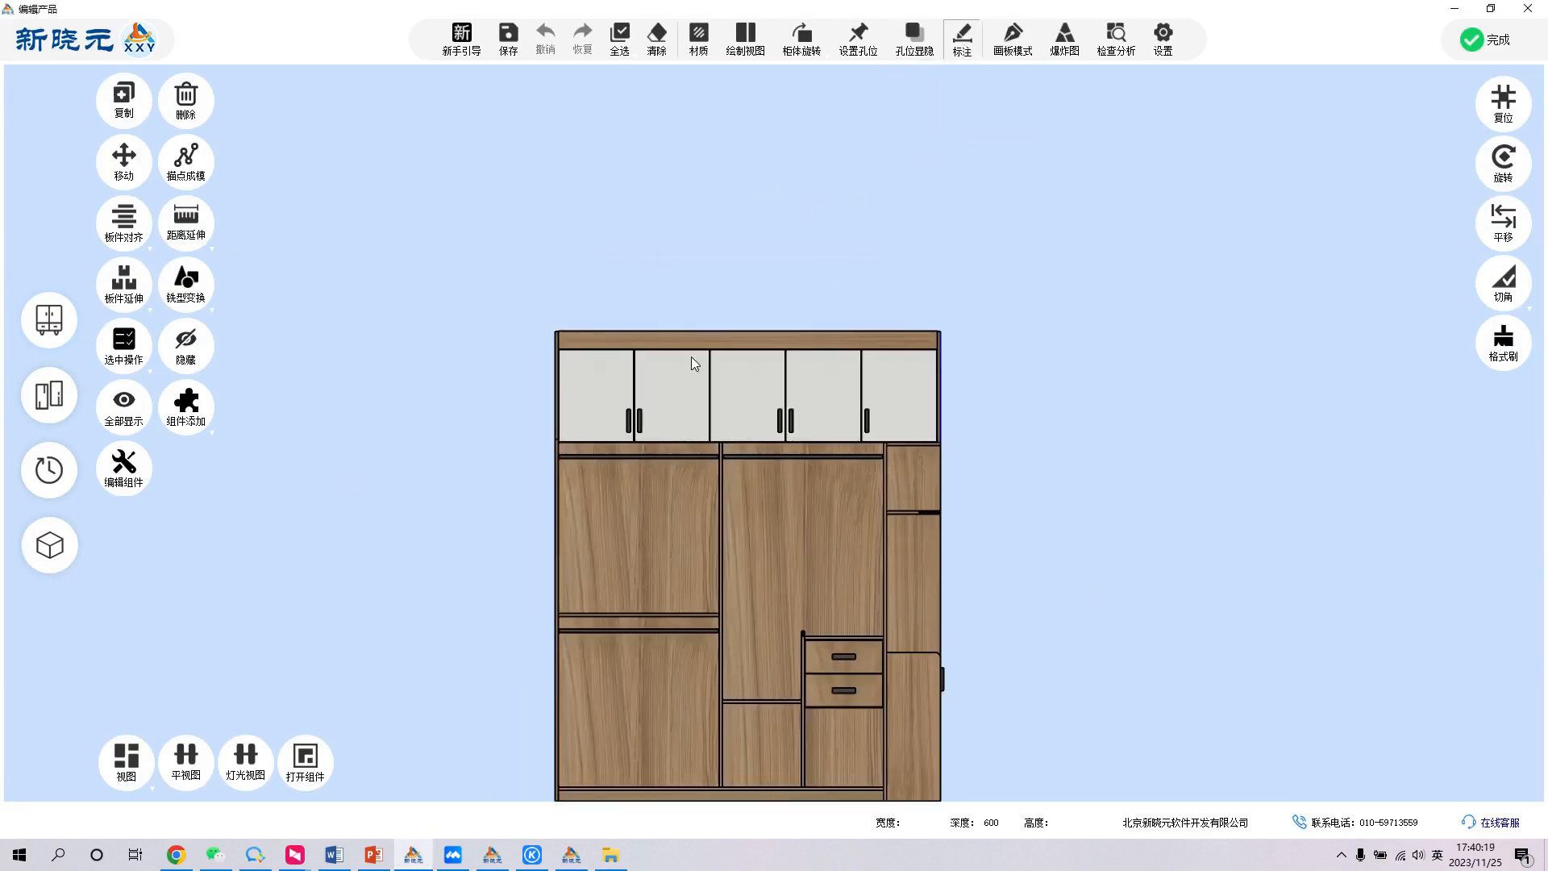
scroll(744, 284, "down", 1)
scroll(773, 335, "up", 2)
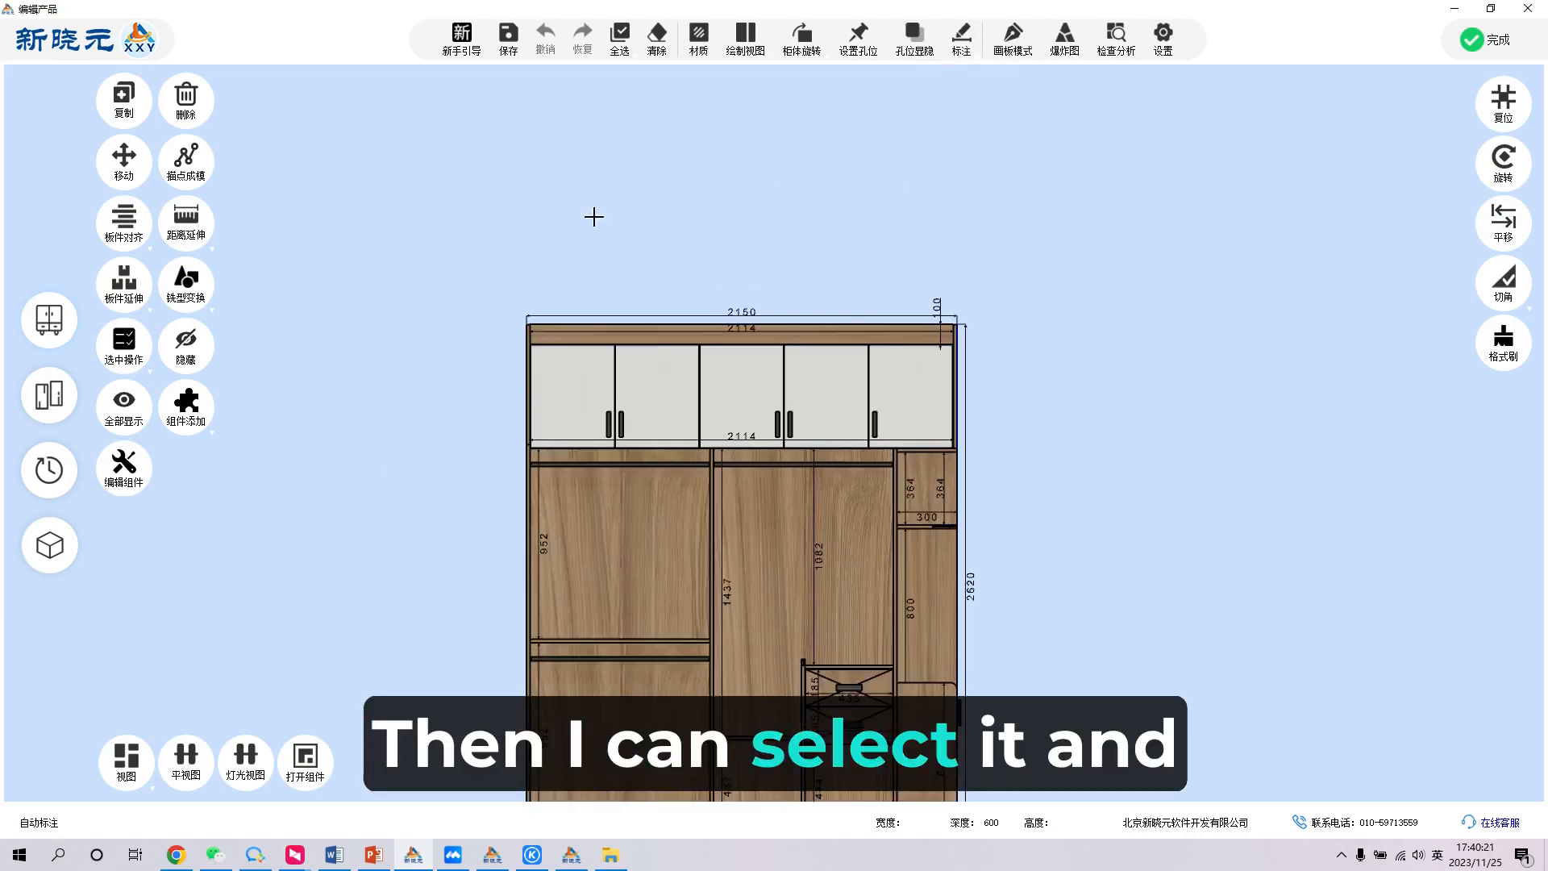
- Copy all of the wardrobe's panels with a left-right offset of 2150, placing the duplicate on the right side
scroll(594, 216, "down", 2)
left_click_drag(473, 180, 912, 674)
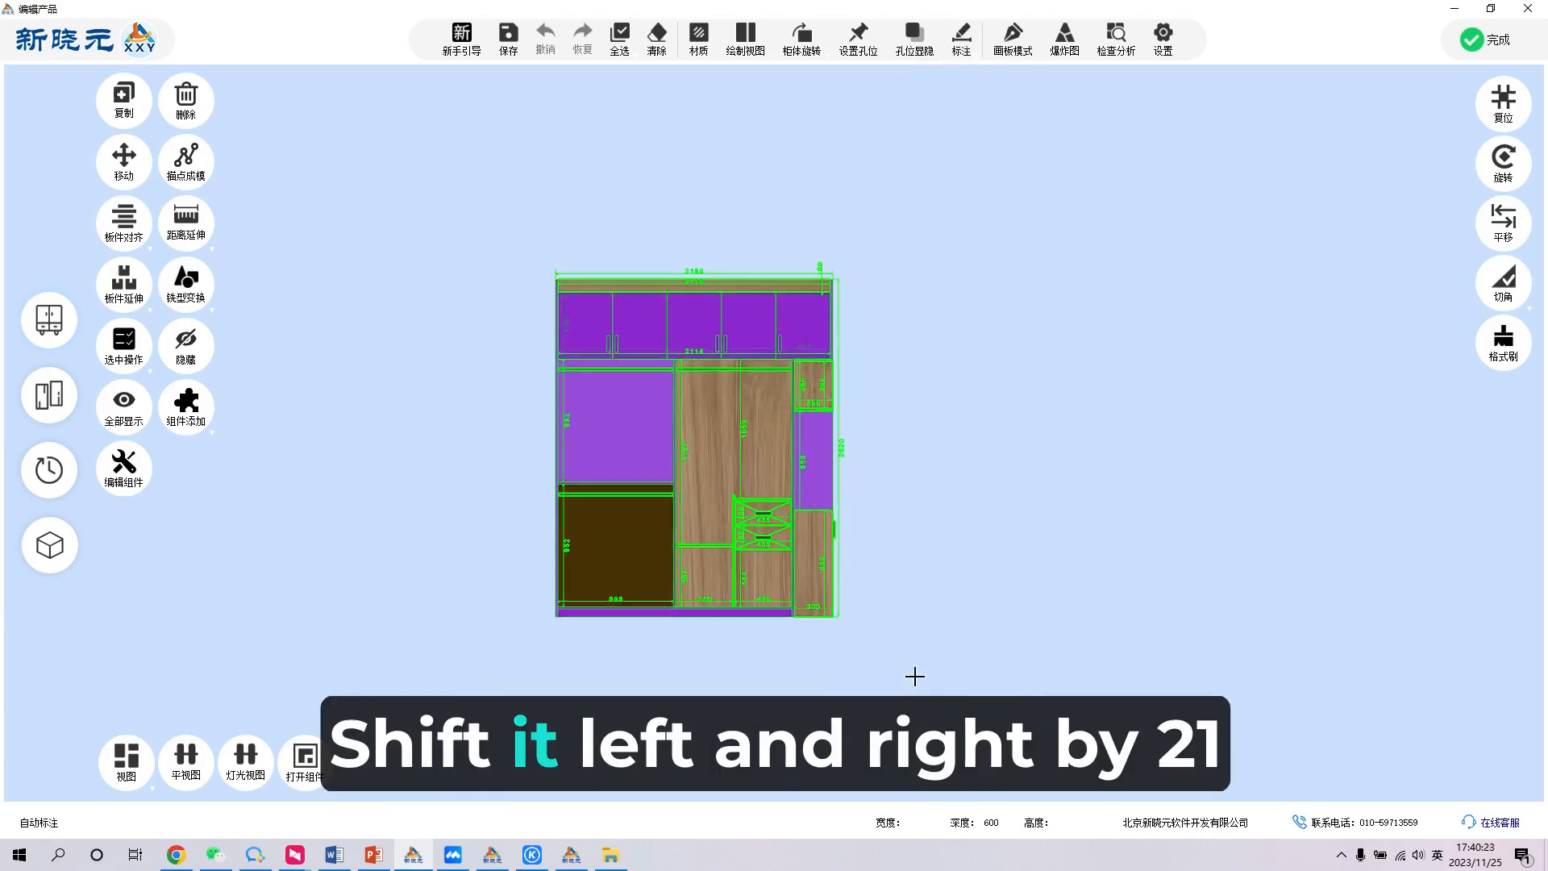
key("ctrl+c")
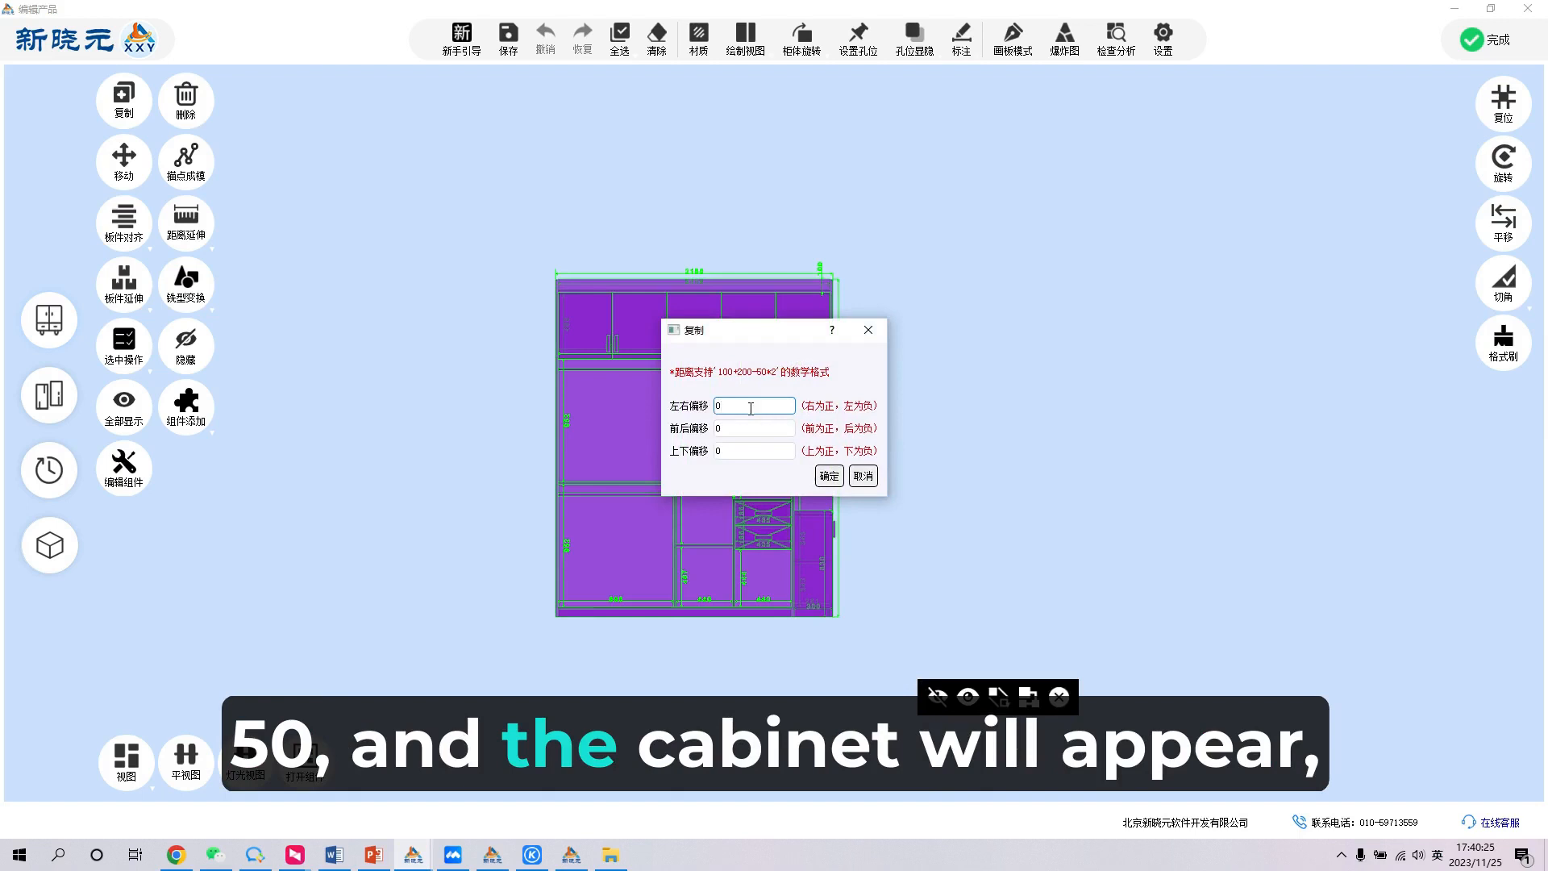
type("215")
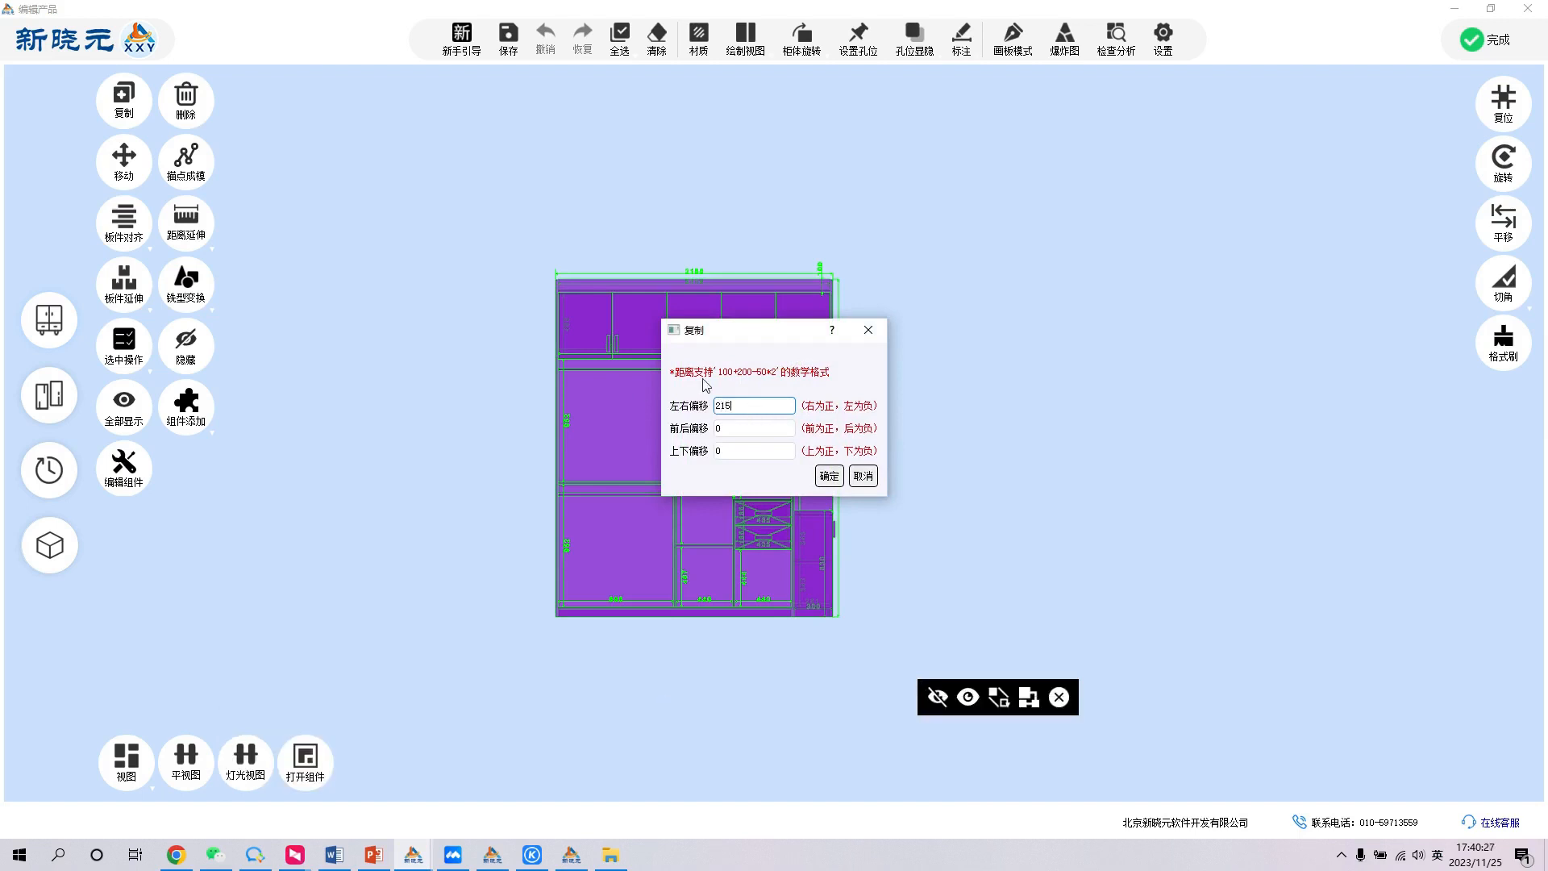
key("Return")
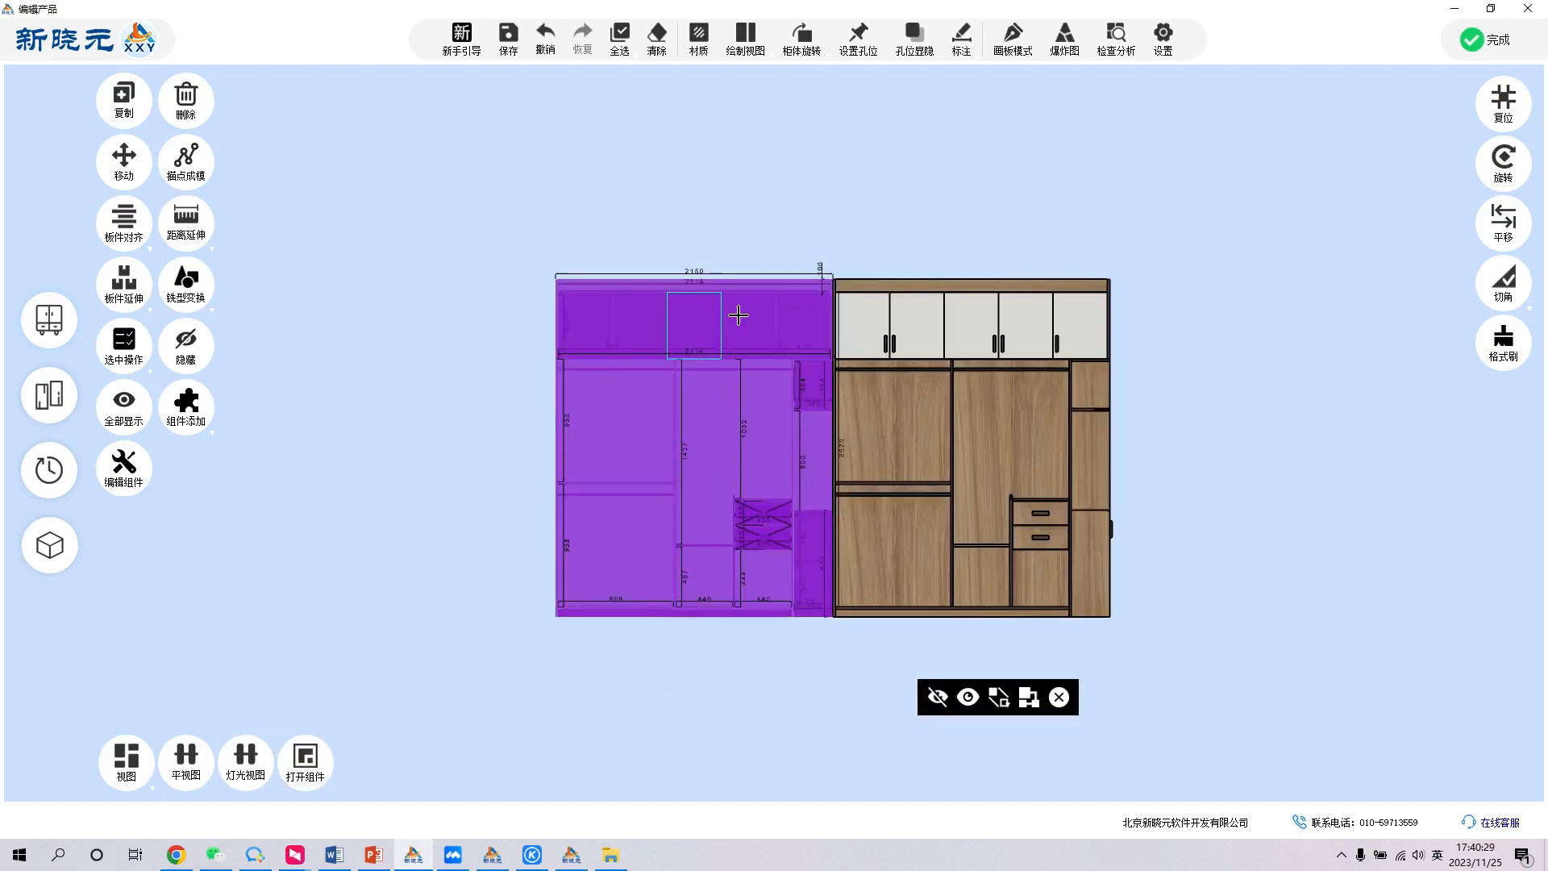
- Delete the wardrobe's dimensions and undo the copy of its panels
double_click(971, 238)
scroll(954, 443, "down", 4)
middle_click_drag(954, 442, 1049, 200)
double_click(927, 291)
scroll(739, 422, "down", 3)
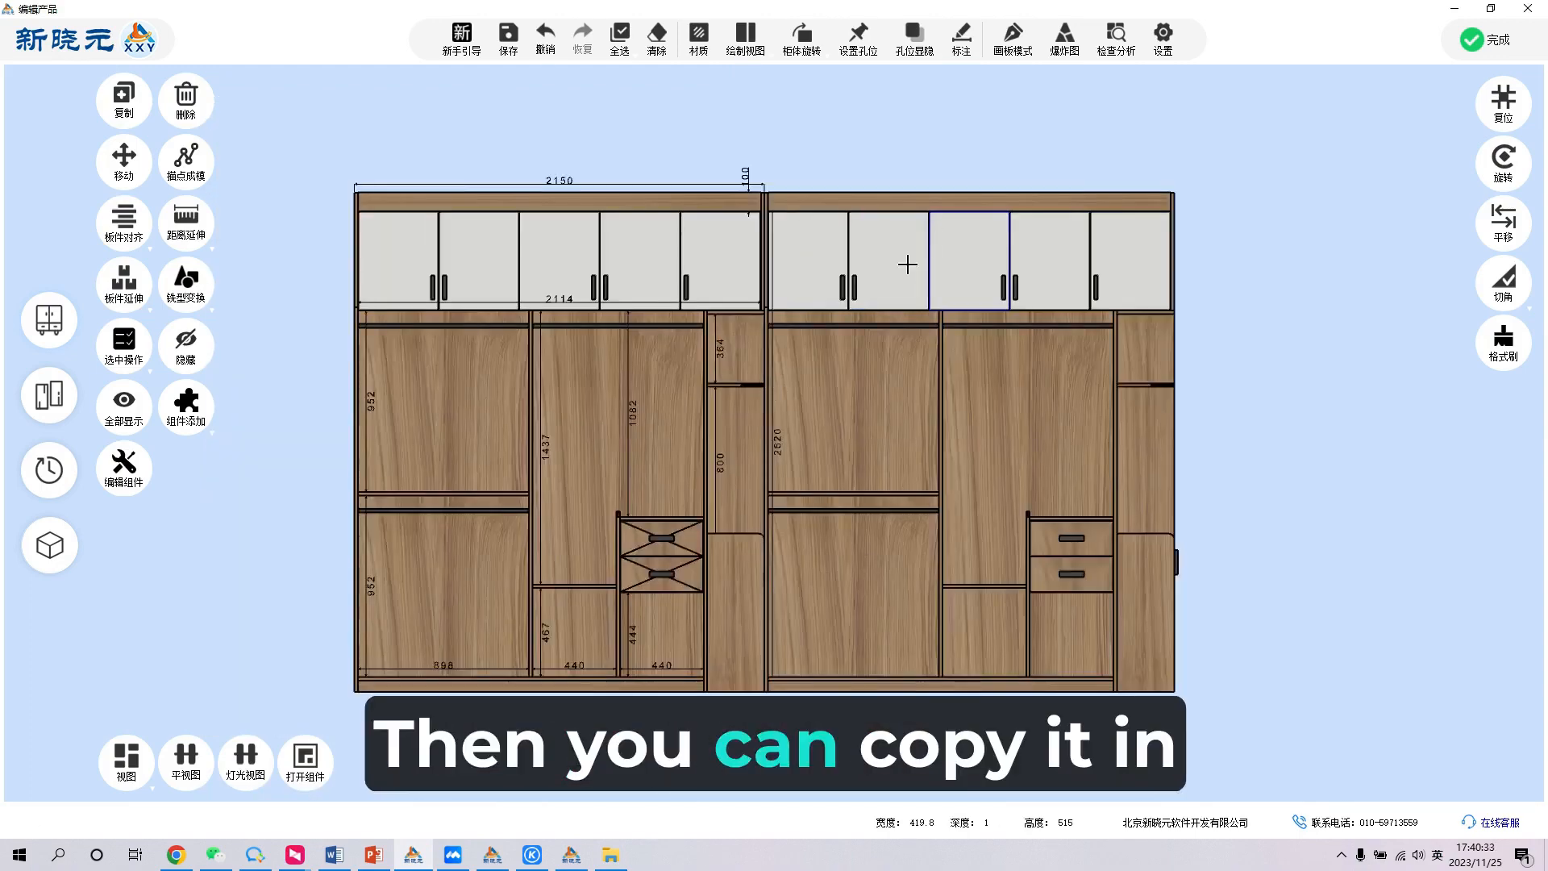
middle_click_drag(909, 263, 956, 79)
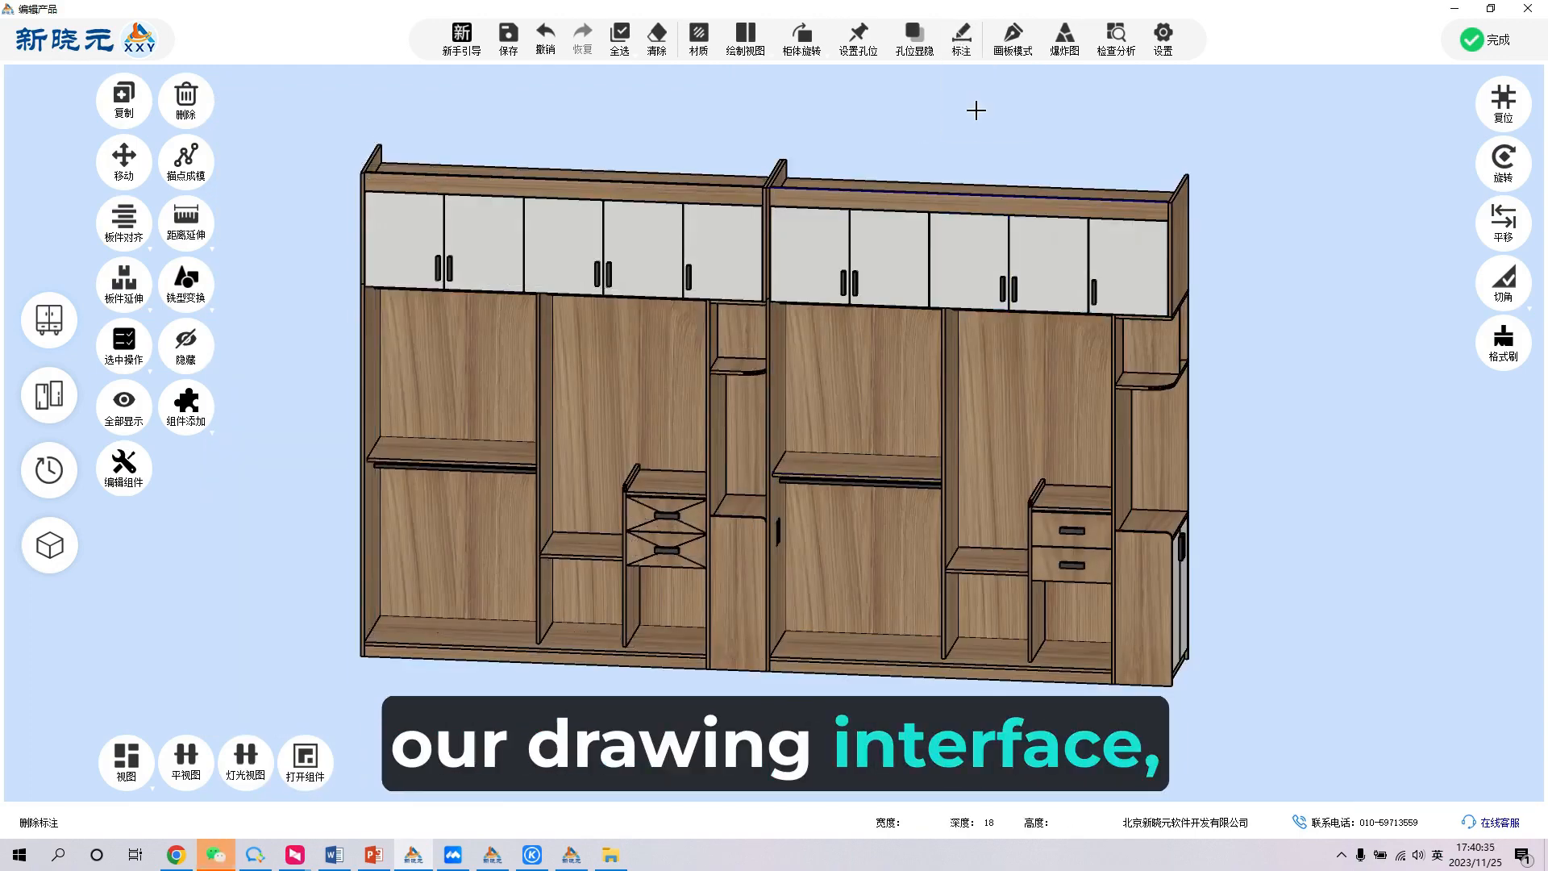
double_click(975, 105)
key("ctrl+z")
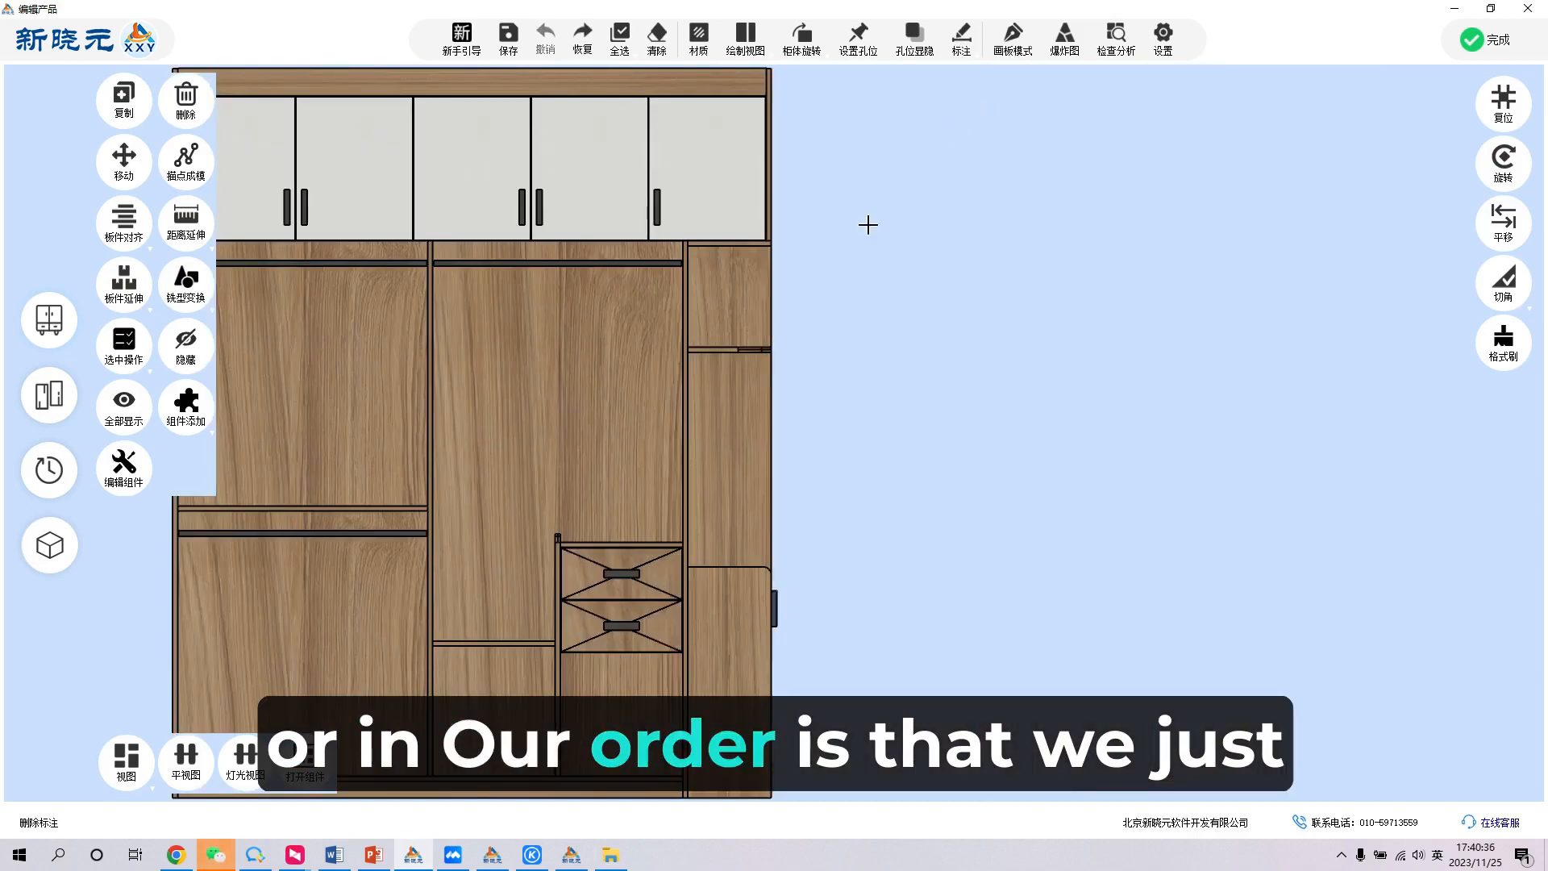
- Leave the cabinet editor and reopen the wardrobe for editing
double_click(947, 335)
scroll(929, 376, "down", 3)
middle_click_drag(1044, 332, 1020, 377)
double_click(1080, 355)
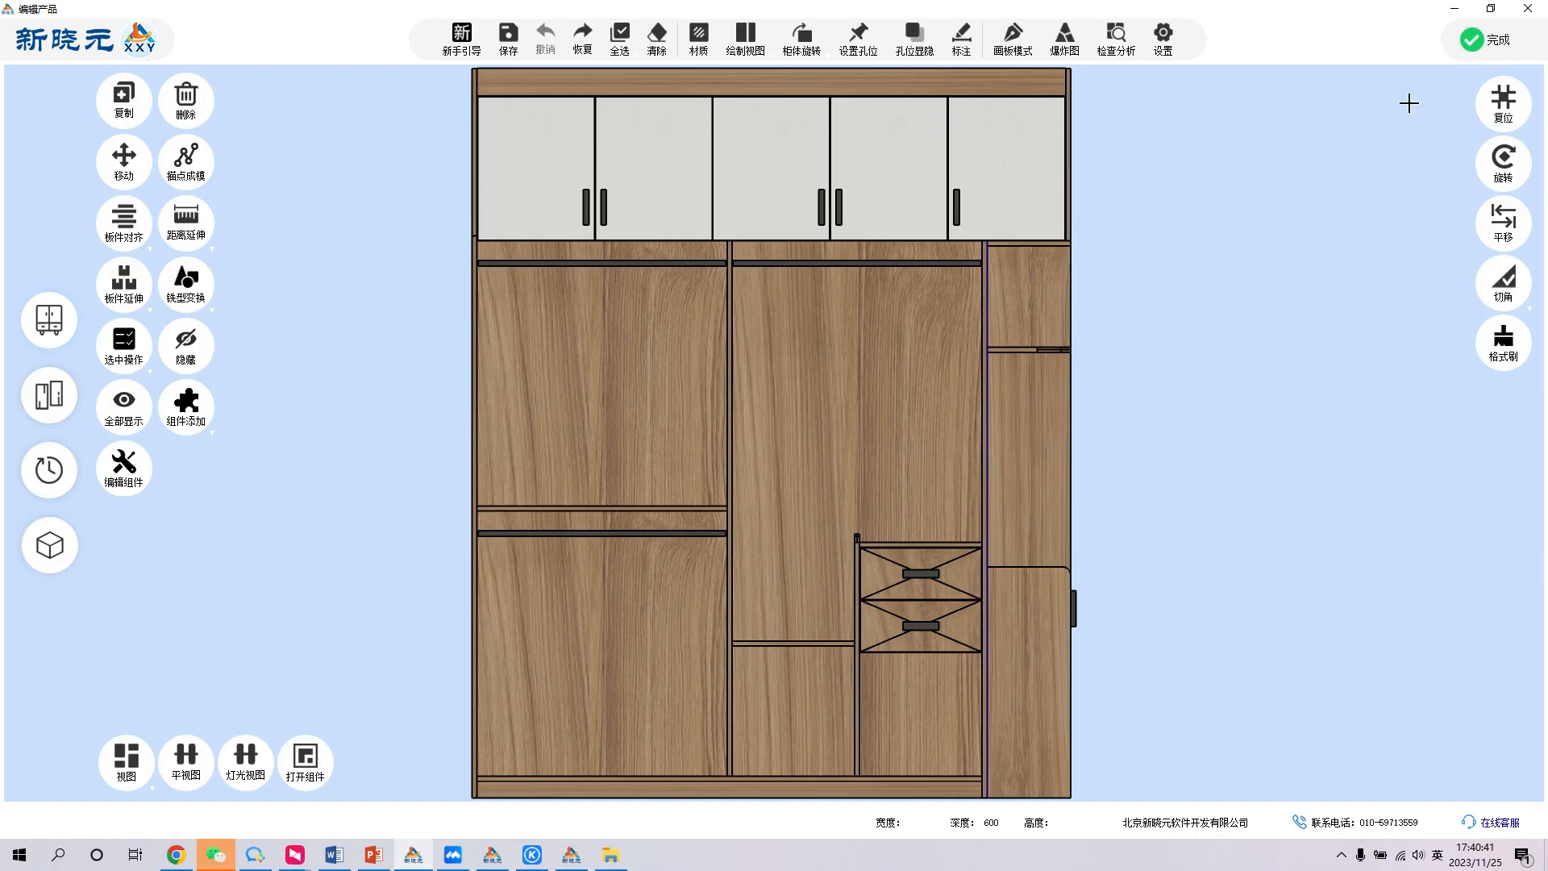
left_click(1501, 101)
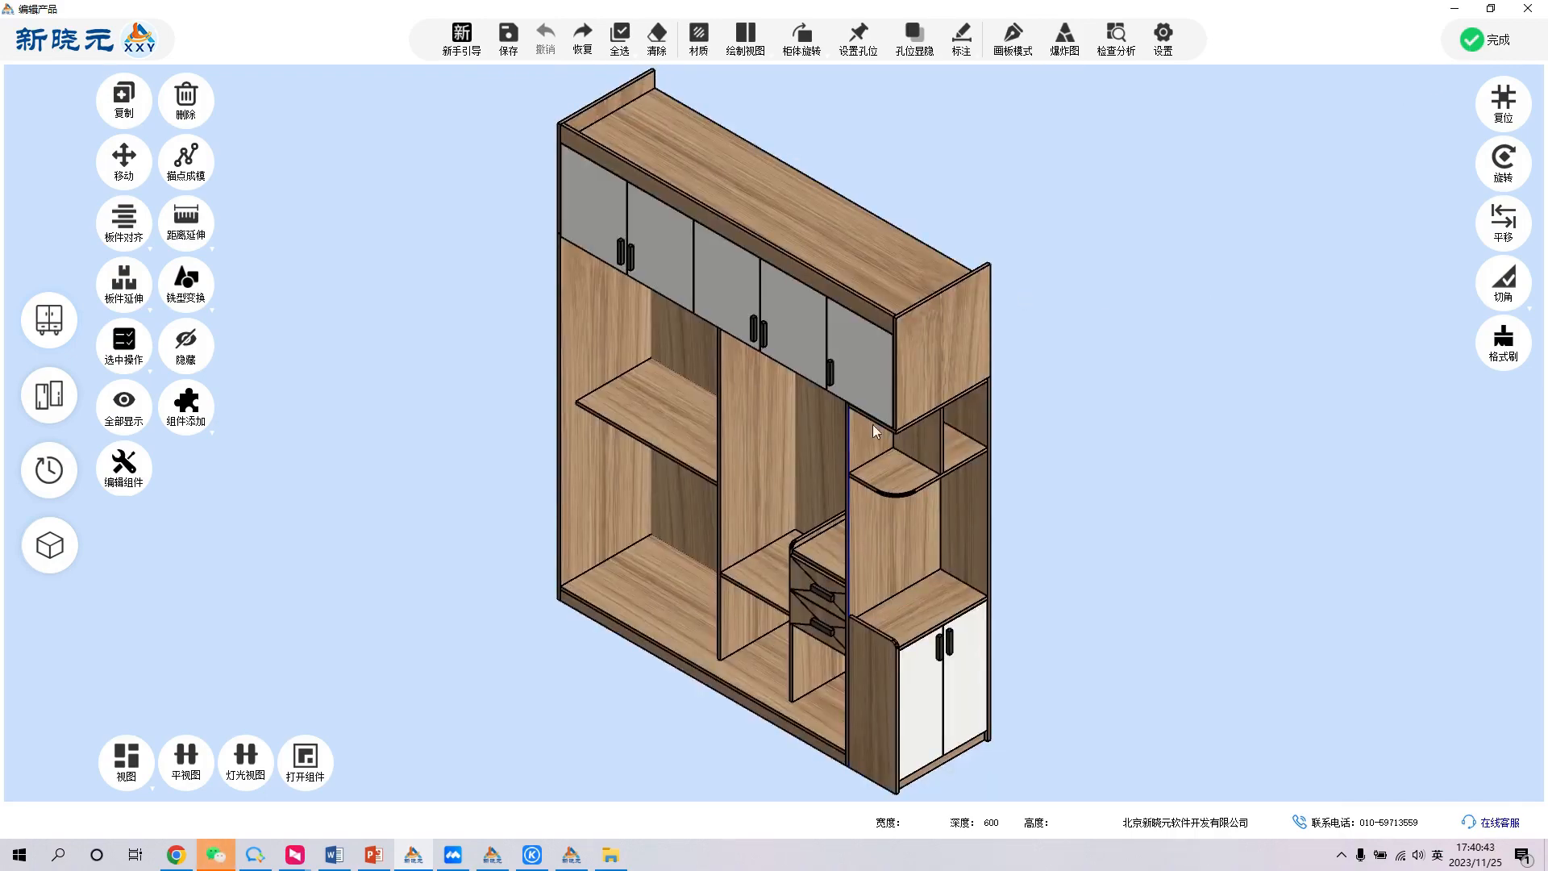
key("Escape")
left_click(998, 556)
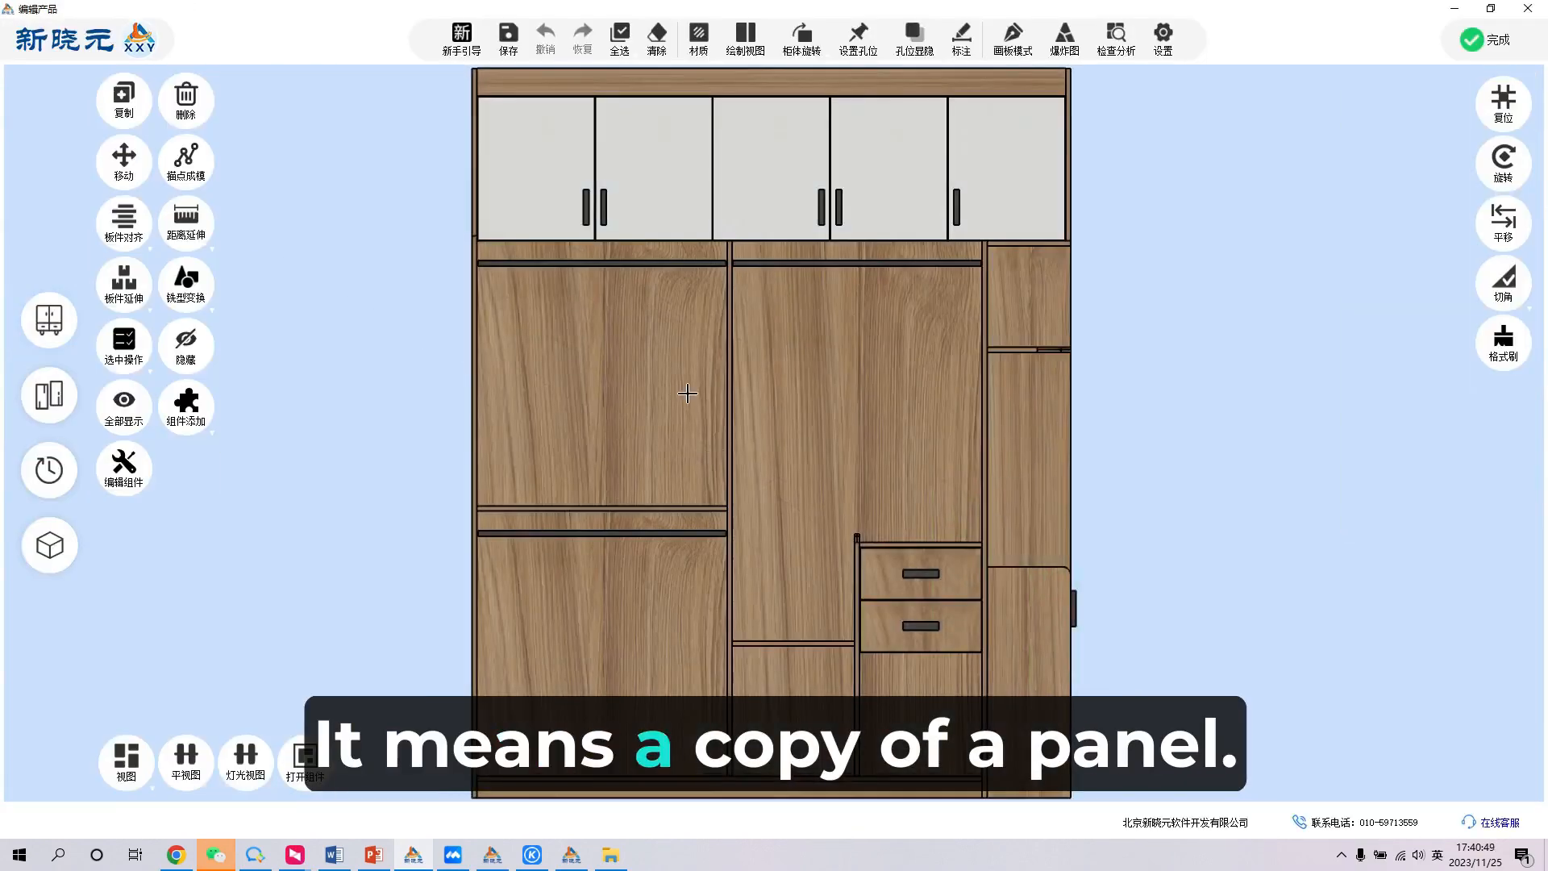
- Examine the shelf in the wardrobe's left section and its panel properties, clearing the selection when done
scroll(688, 395, "down", 2)
scroll(675, 441, "up", 2)
middle_click_drag(700, 441, 719, 461)
left_click(667, 486)
scroll(635, 502, "down", 2)
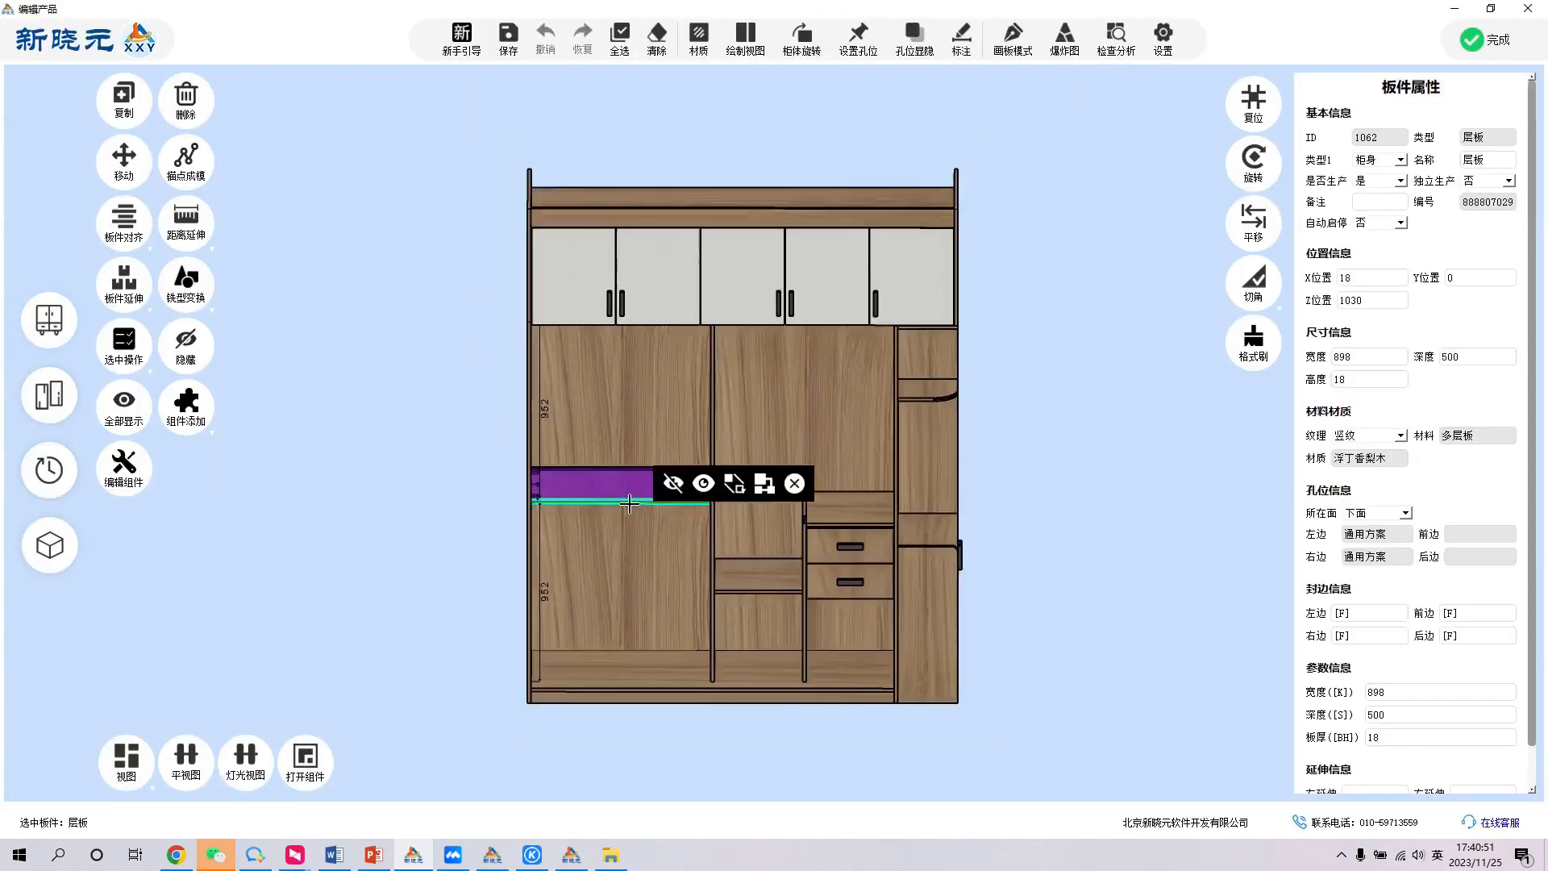
scroll(631, 504, "up", 3)
scroll(598, 444, "down", 3)
left_click(1098, 373)
scroll(1094, 374, "up", 2)
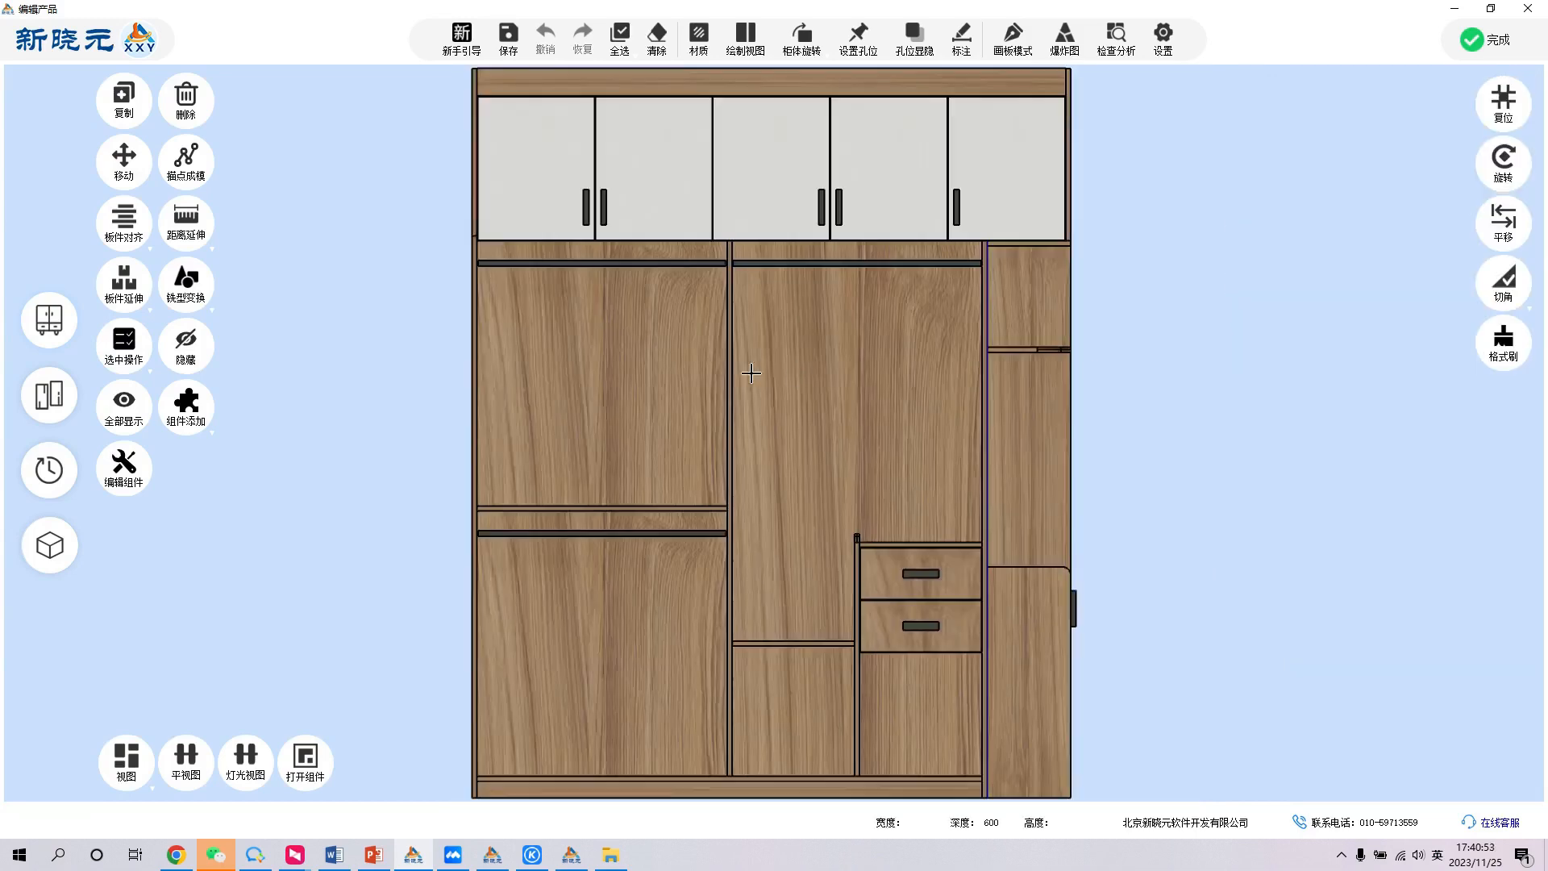
- Examine the properties of the side panel beside the drawers, the left shelf and the middle section's shelf
scroll(752, 373, "down", 3)
scroll(737, 489, "up", 2)
middle_click_drag(729, 508, 815, 530)
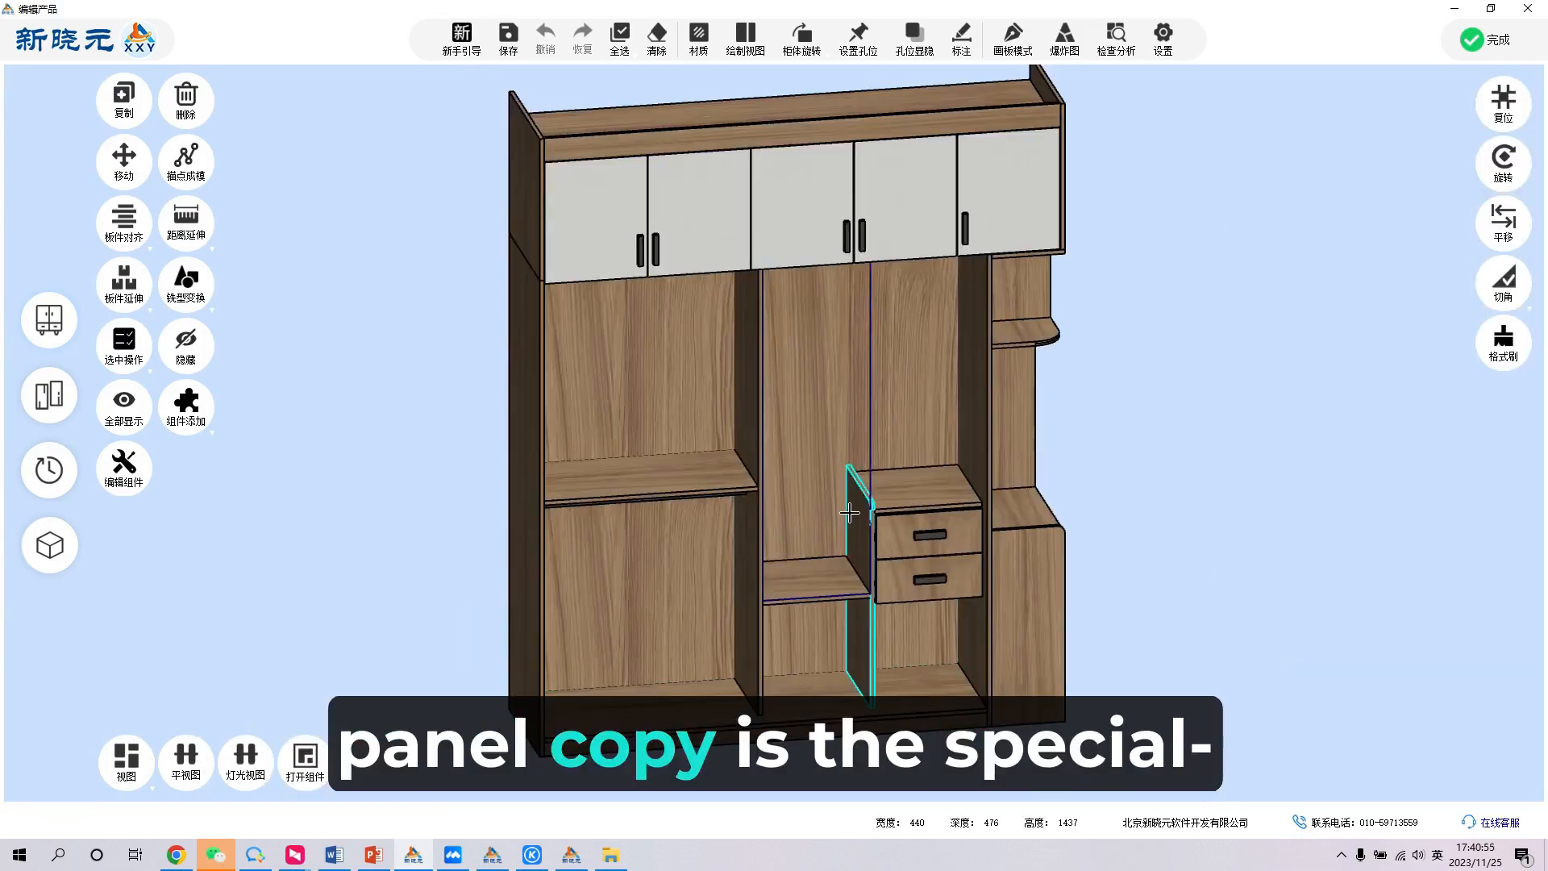
left_click(849, 513)
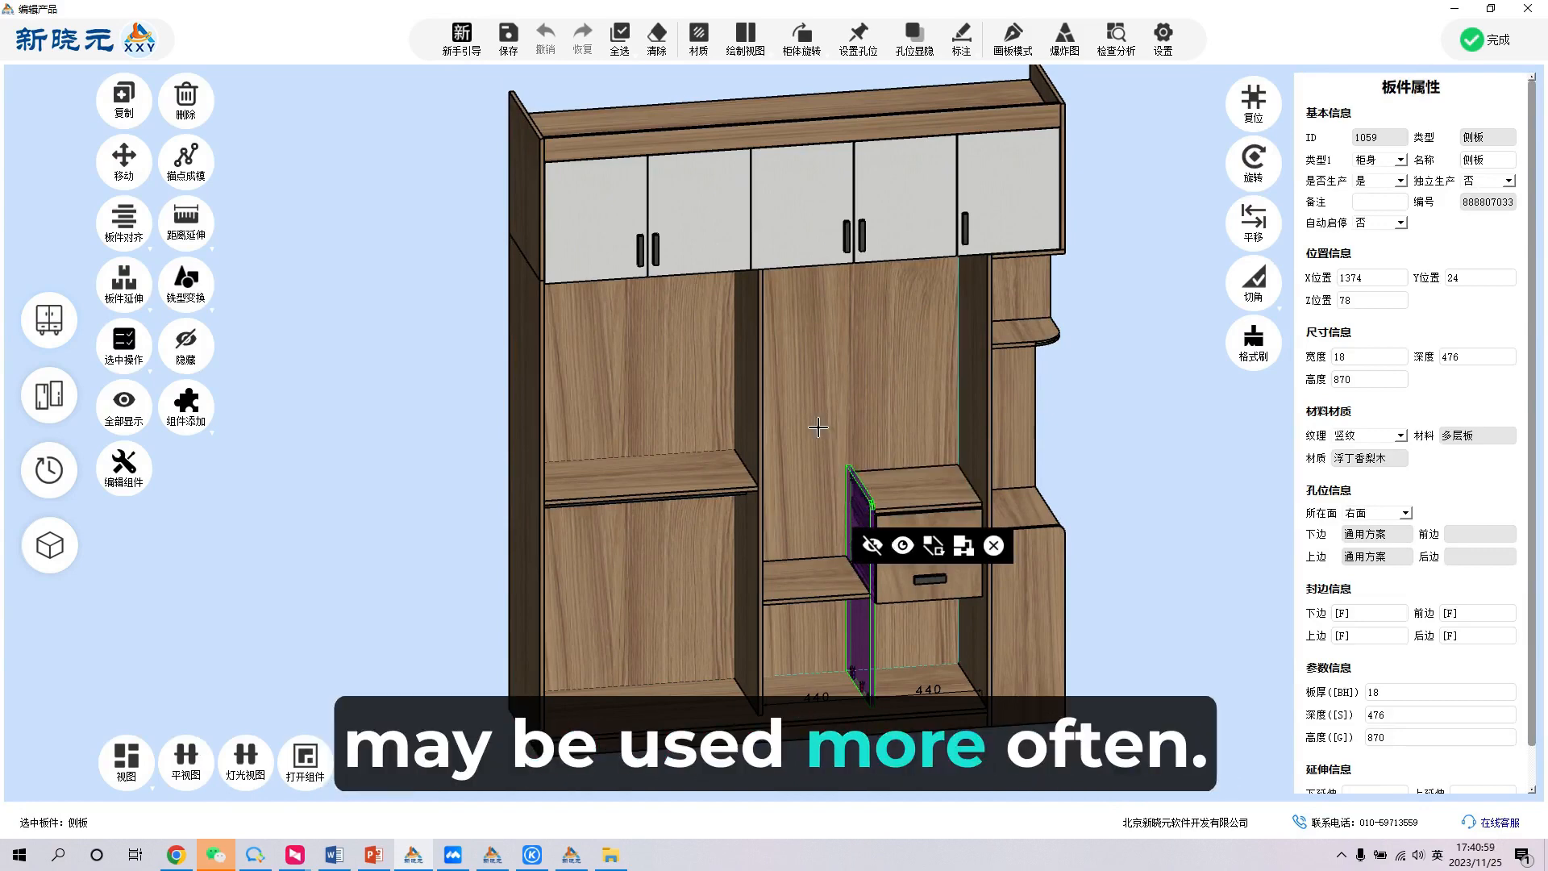
left_click(626, 477)
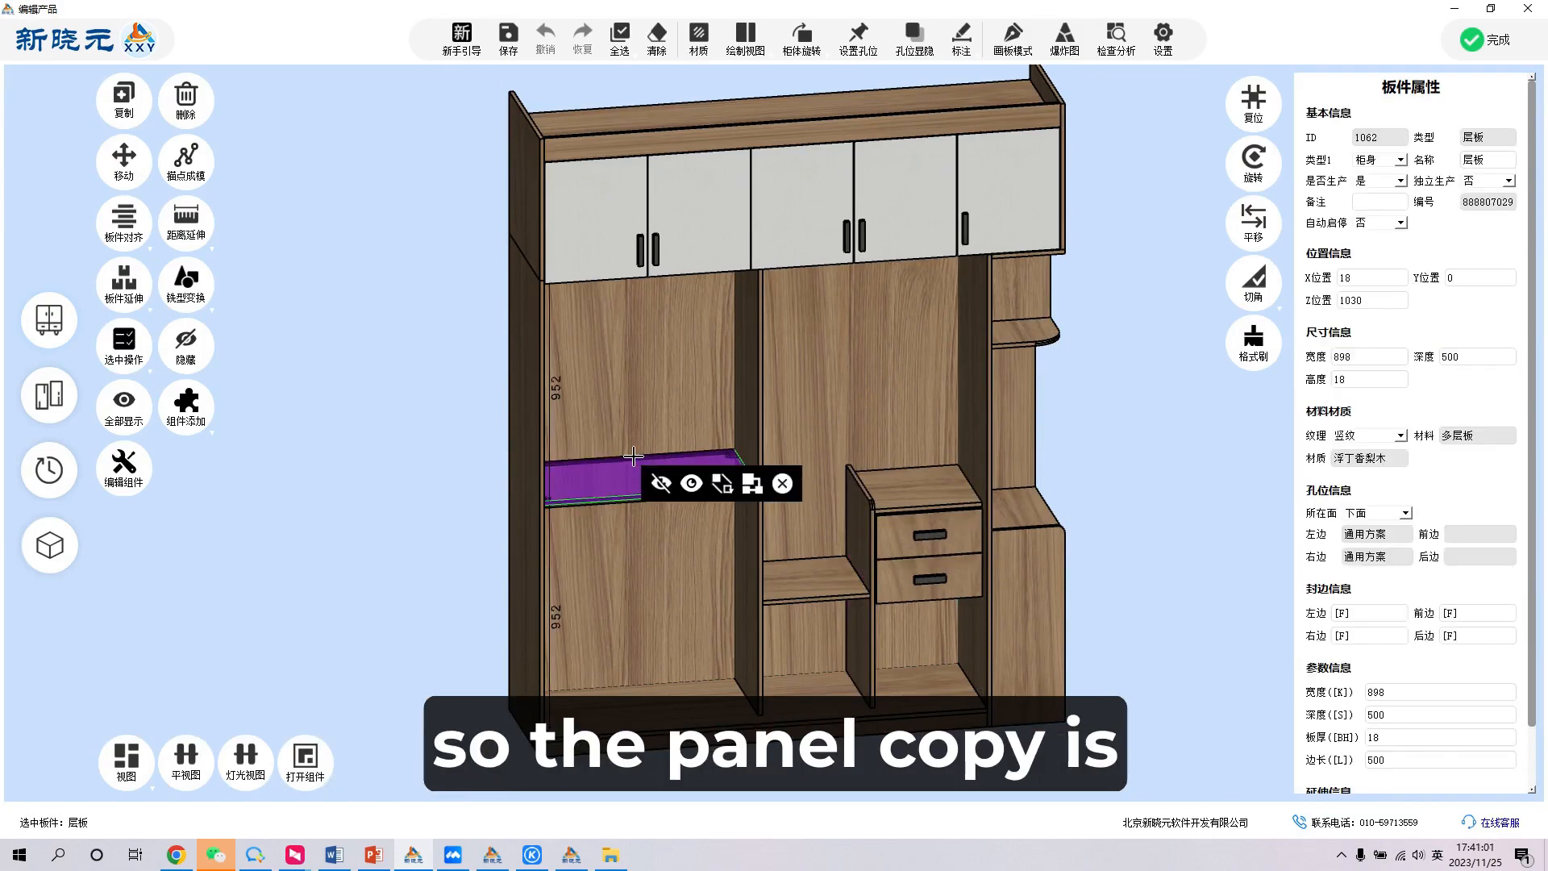
left_click(816, 504)
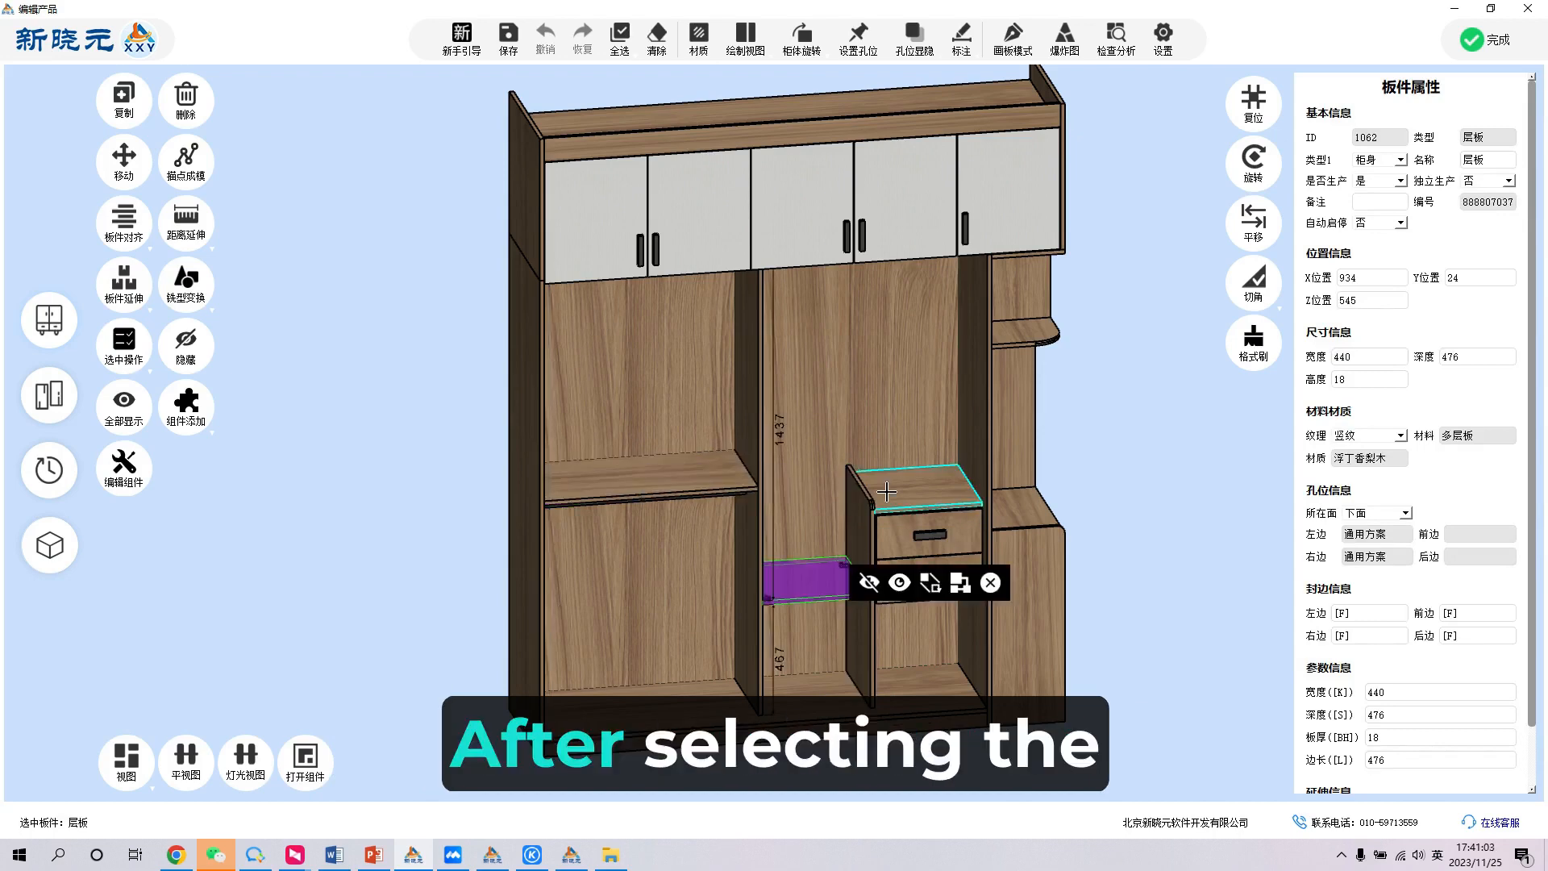
- Copy the shelf in the wardrobe's middle section upward with a vertical offset of 200, leaving the other offsets at 0
middle_click_drag(815, 503, 769, 482)
right_click(768, 481)
scroll(769, 481, "down", 2)
scroll(771, 486, "up", 2)
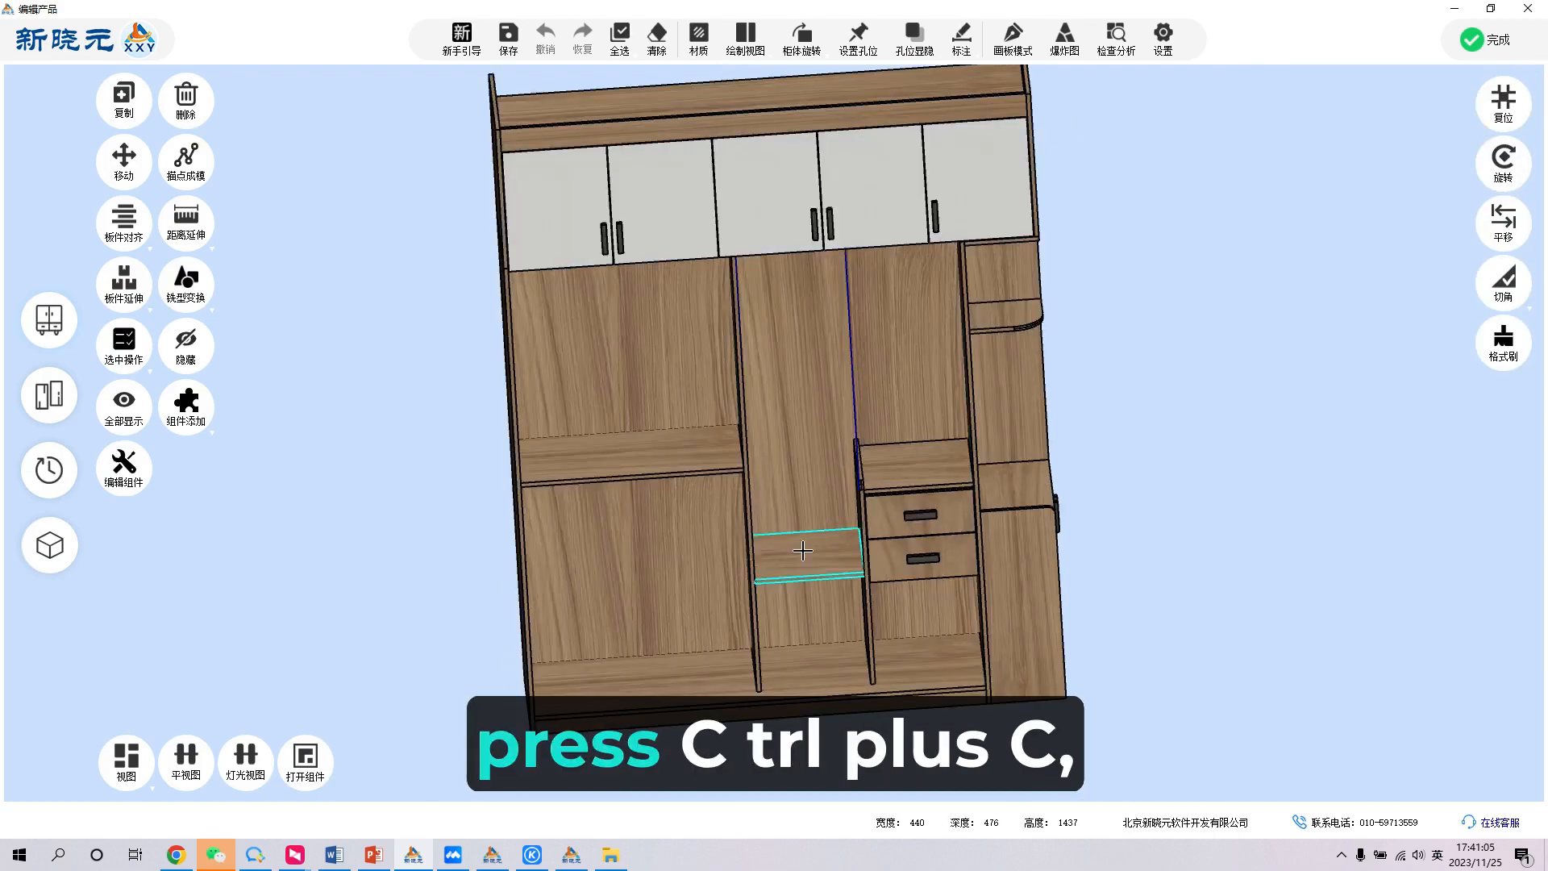
left_click(802, 551)
key("ctrl+c")
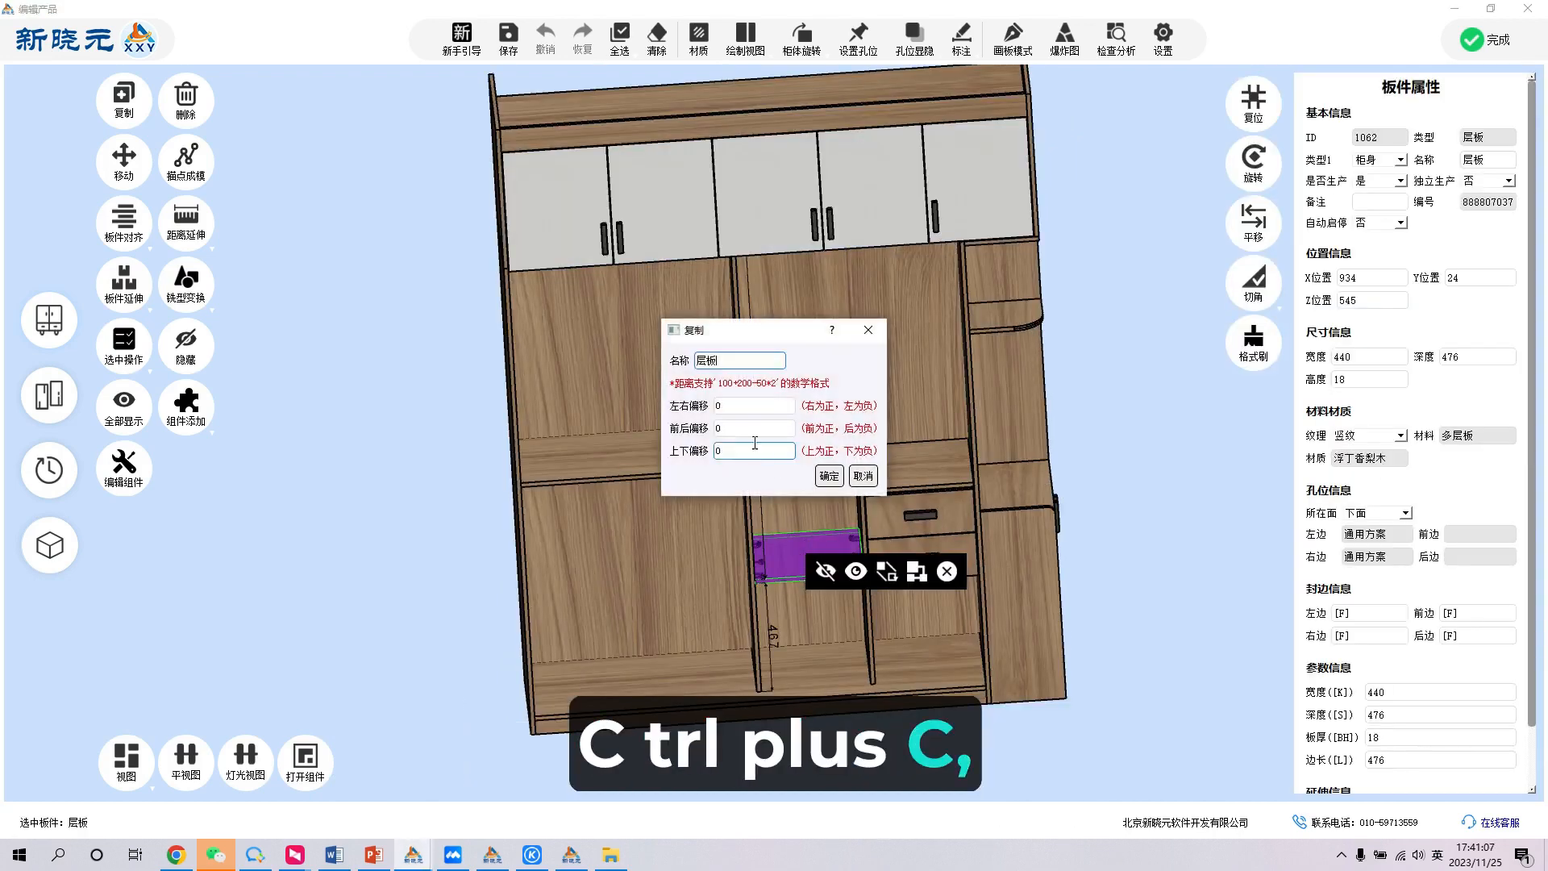
double_click(746, 432)
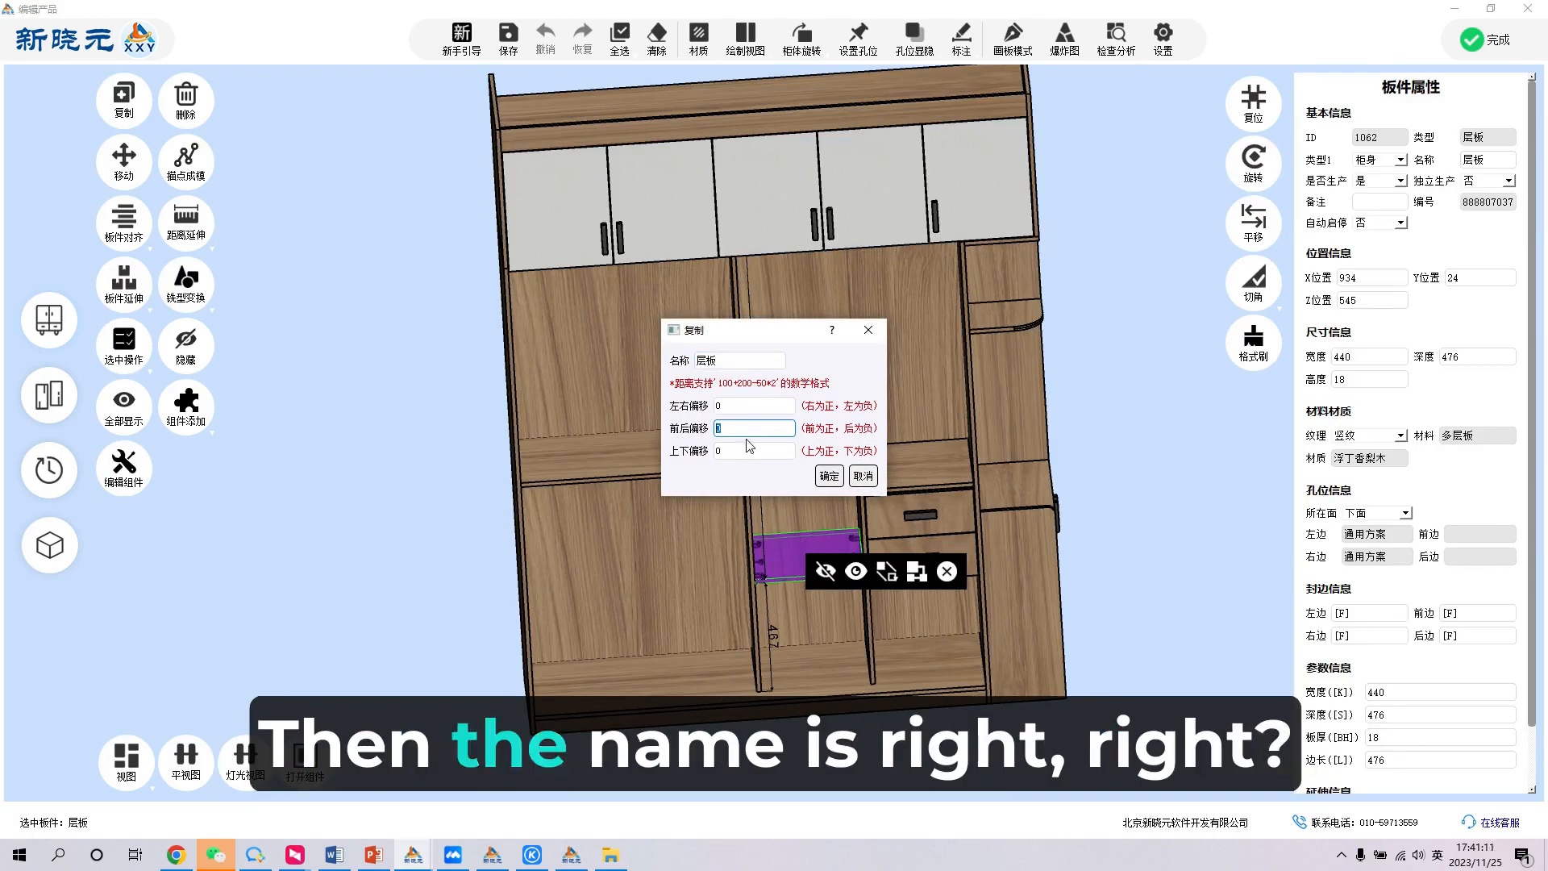
left_click_drag(719, 367, 625, 366)
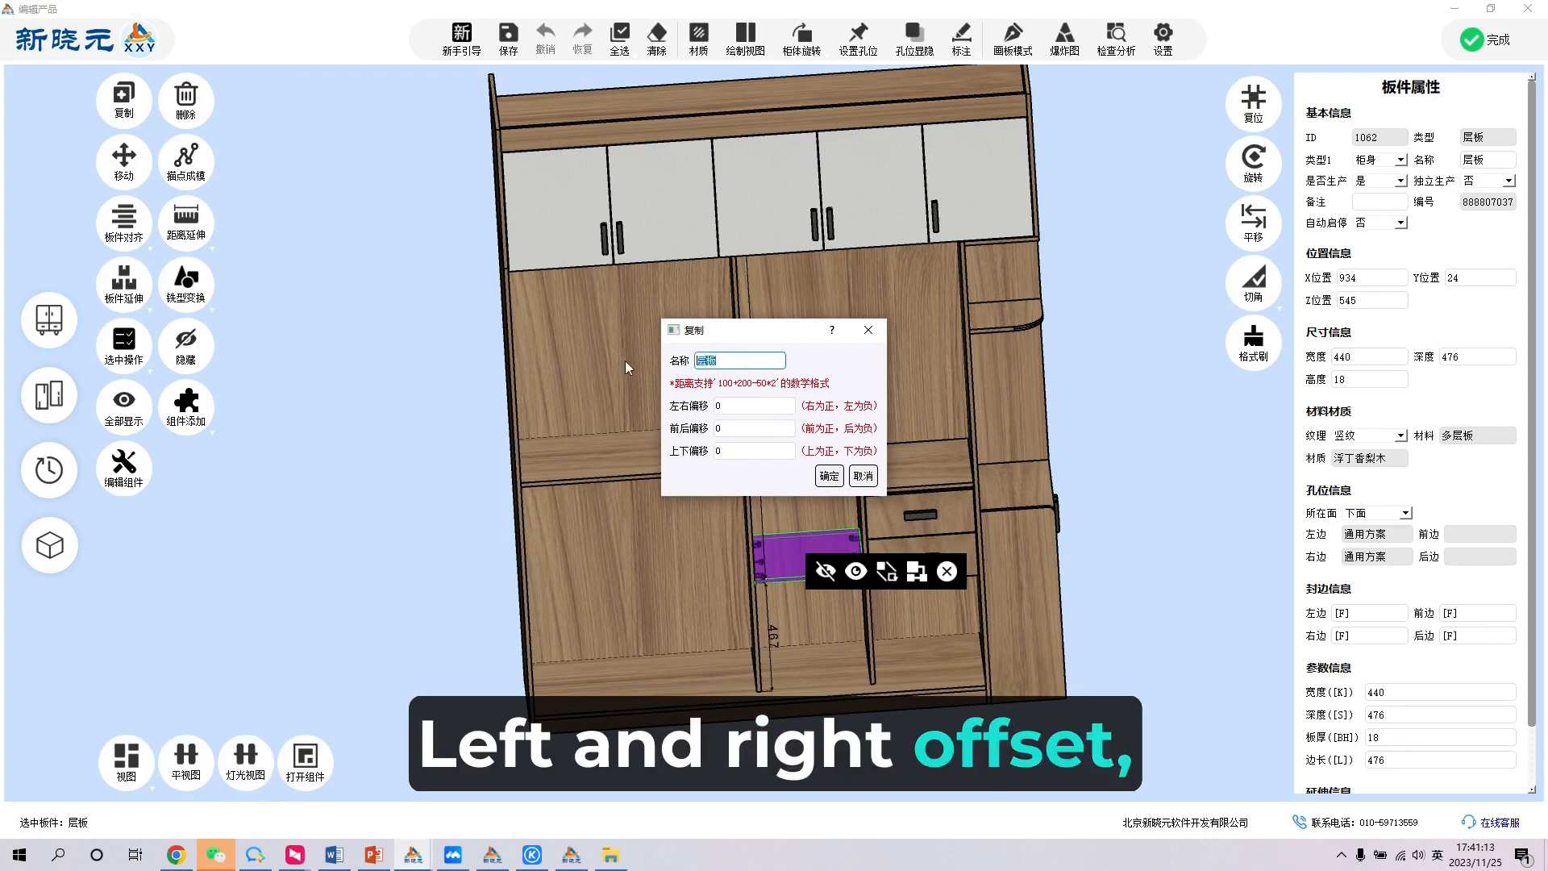
left_click_drag(764, 409, 703, 410)
key("Tab")
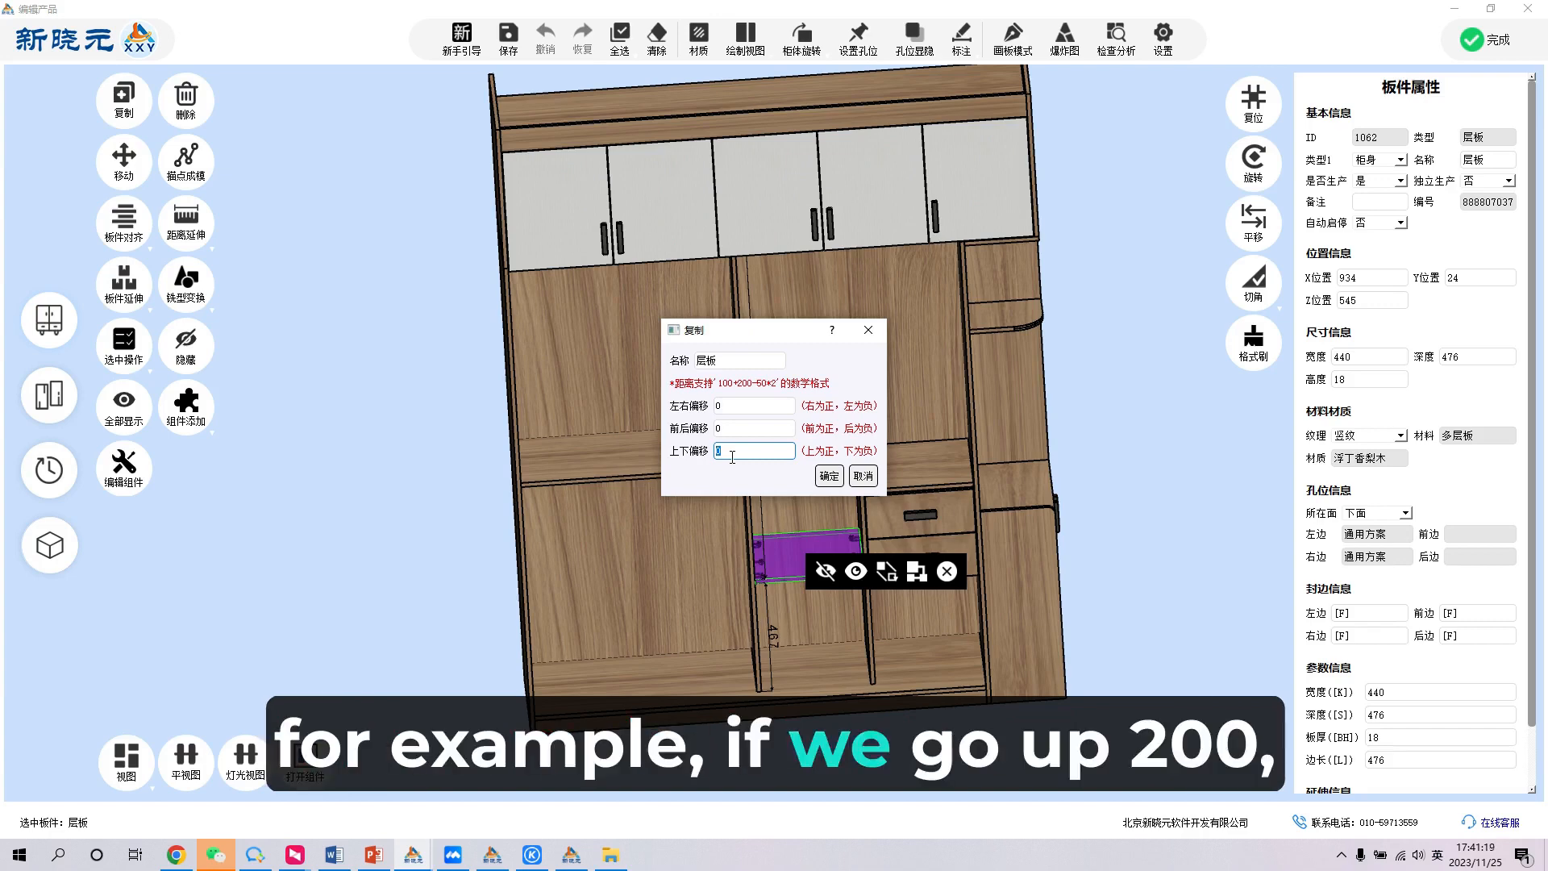
key("Return")
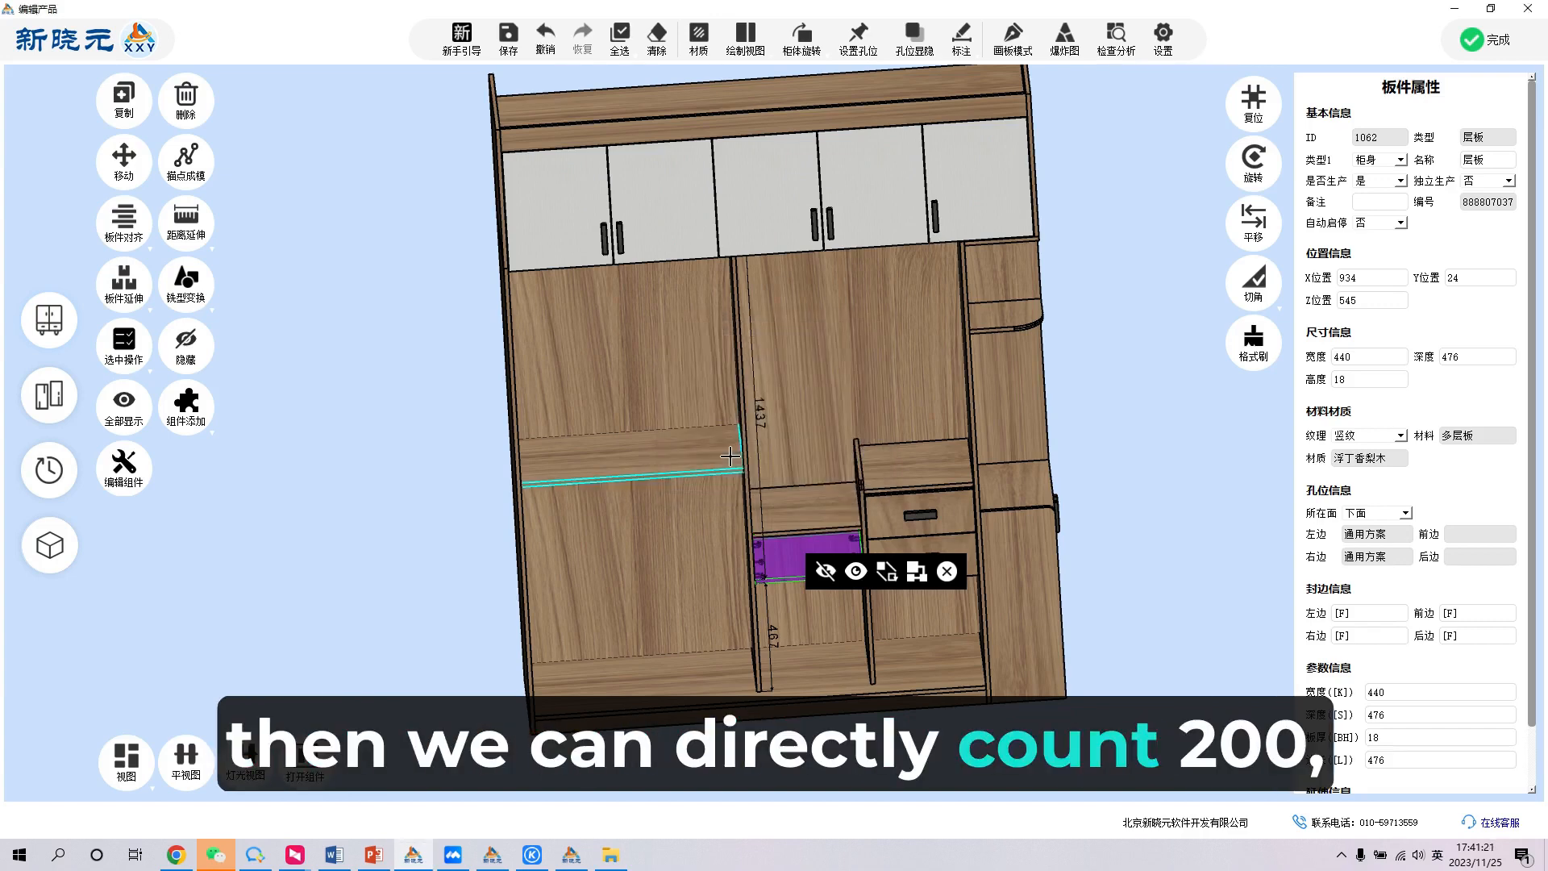
- Inspect the upper copy of the middle shelf and its panel properties, and undo that copy
left_click(809, 512)
right_click_drag(808, 509, 782, 436)
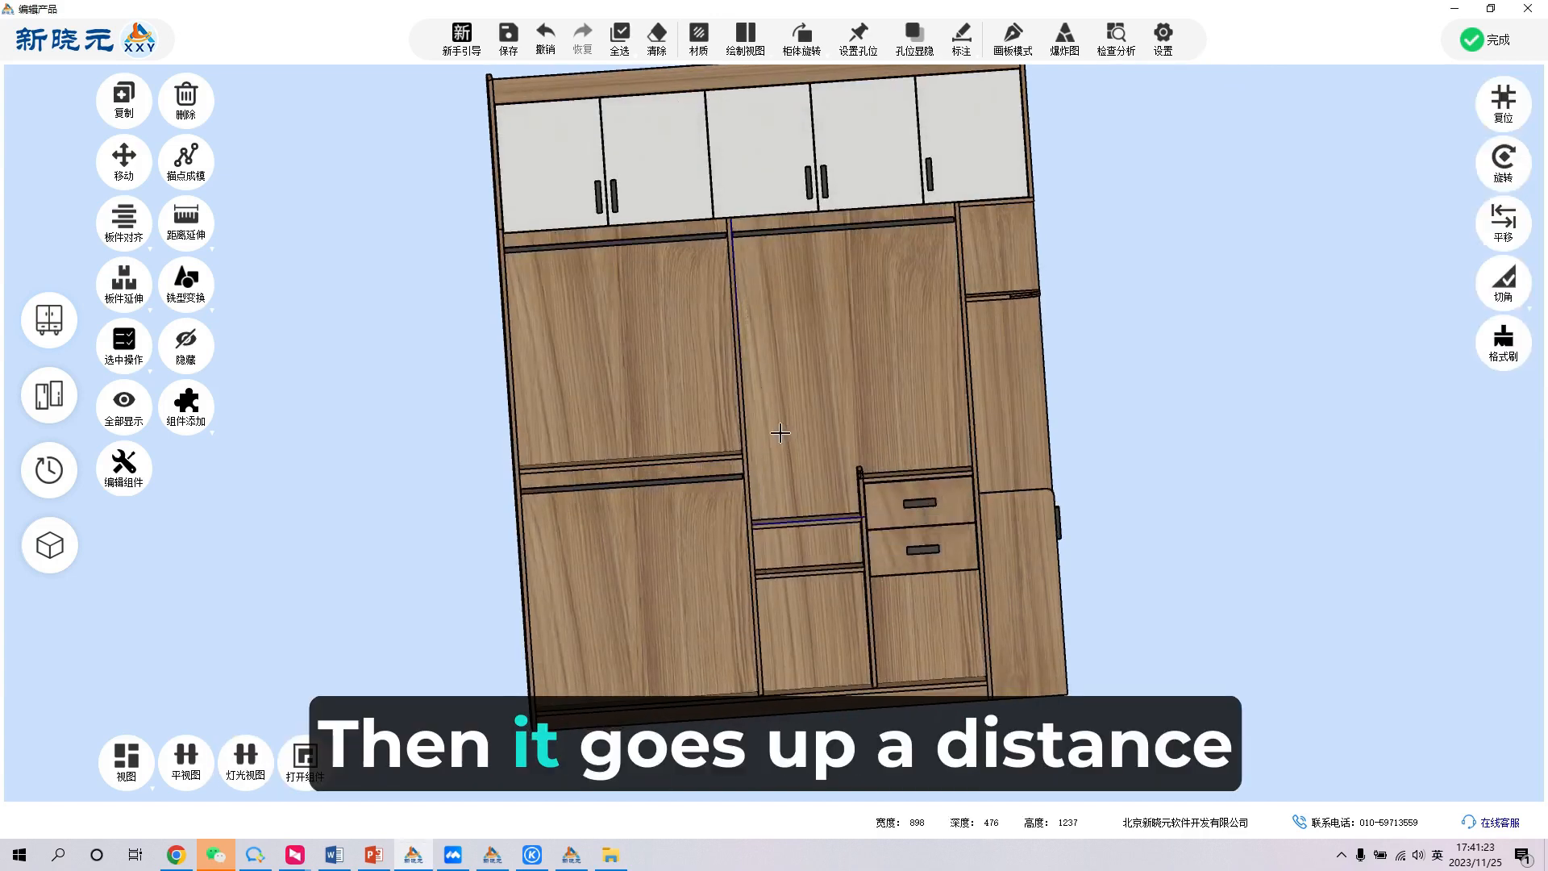
scroll(782, 436, "down", 3)
scroll(835, 519, "up", 3)
scroll(836, 519, "up", 3)
left_click(807, 516)
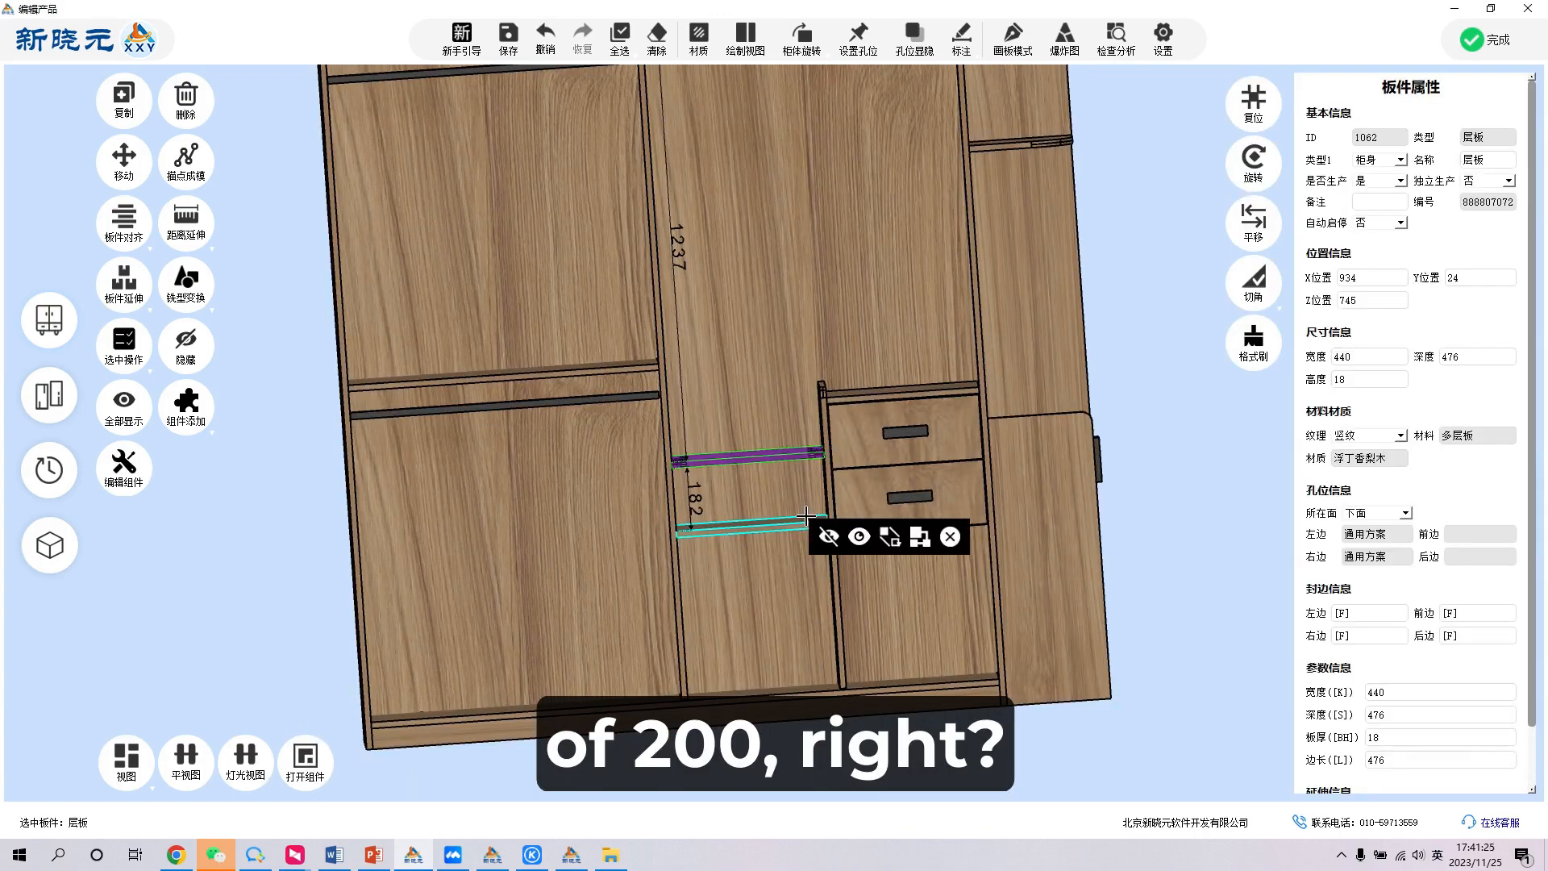
scroll(794, 512, "down", 2)
key("ctrl+z")
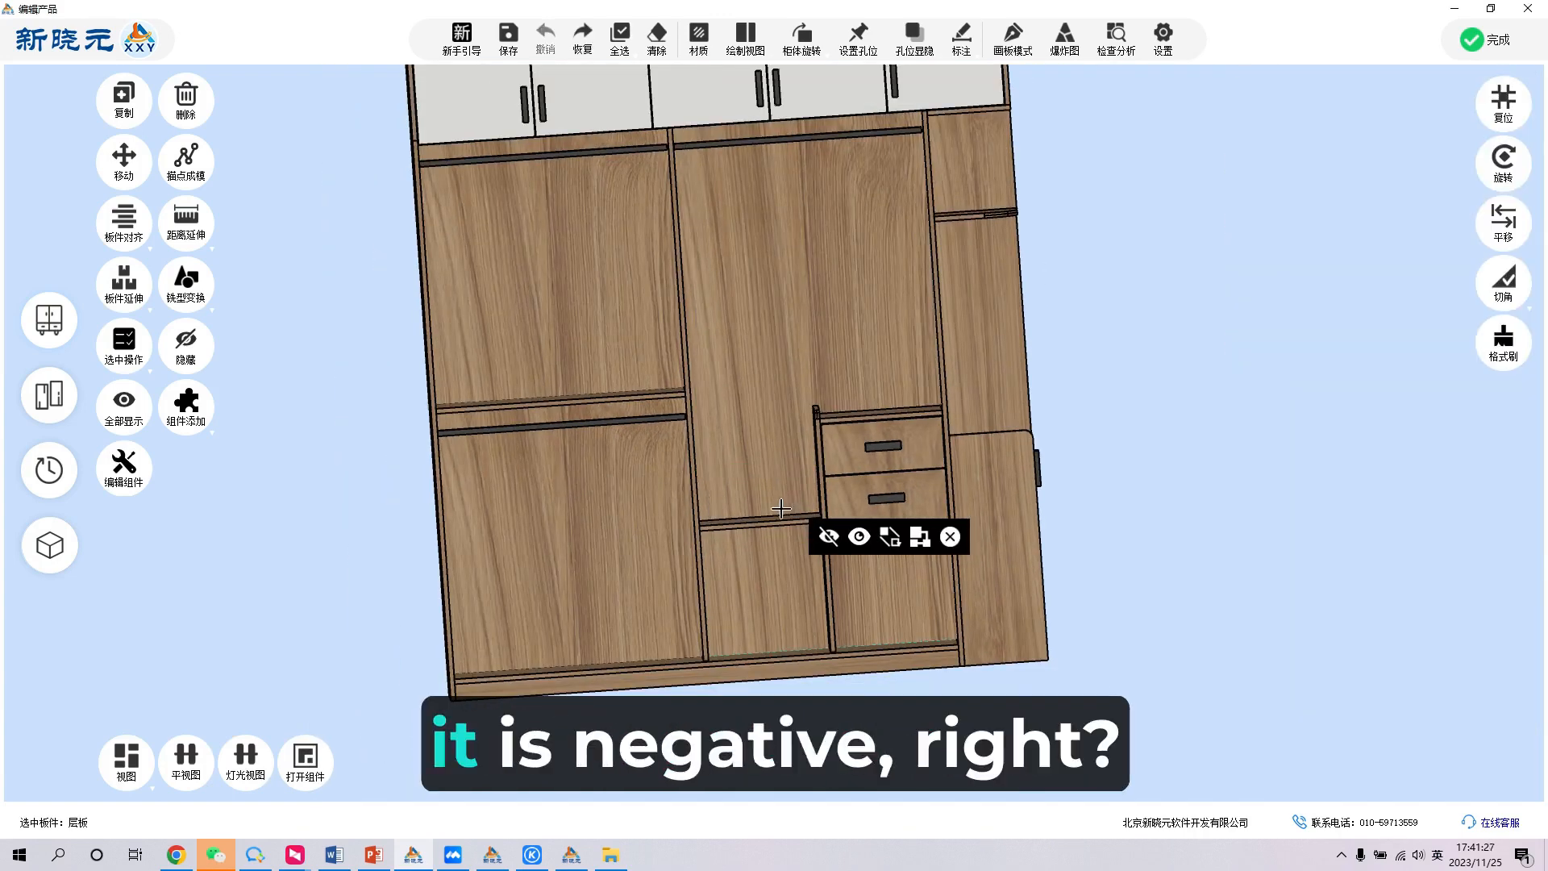
- Copy the middle section's shelf downward with a vertical offset of -80
left_click(770, 520)
key("ctrl+c")
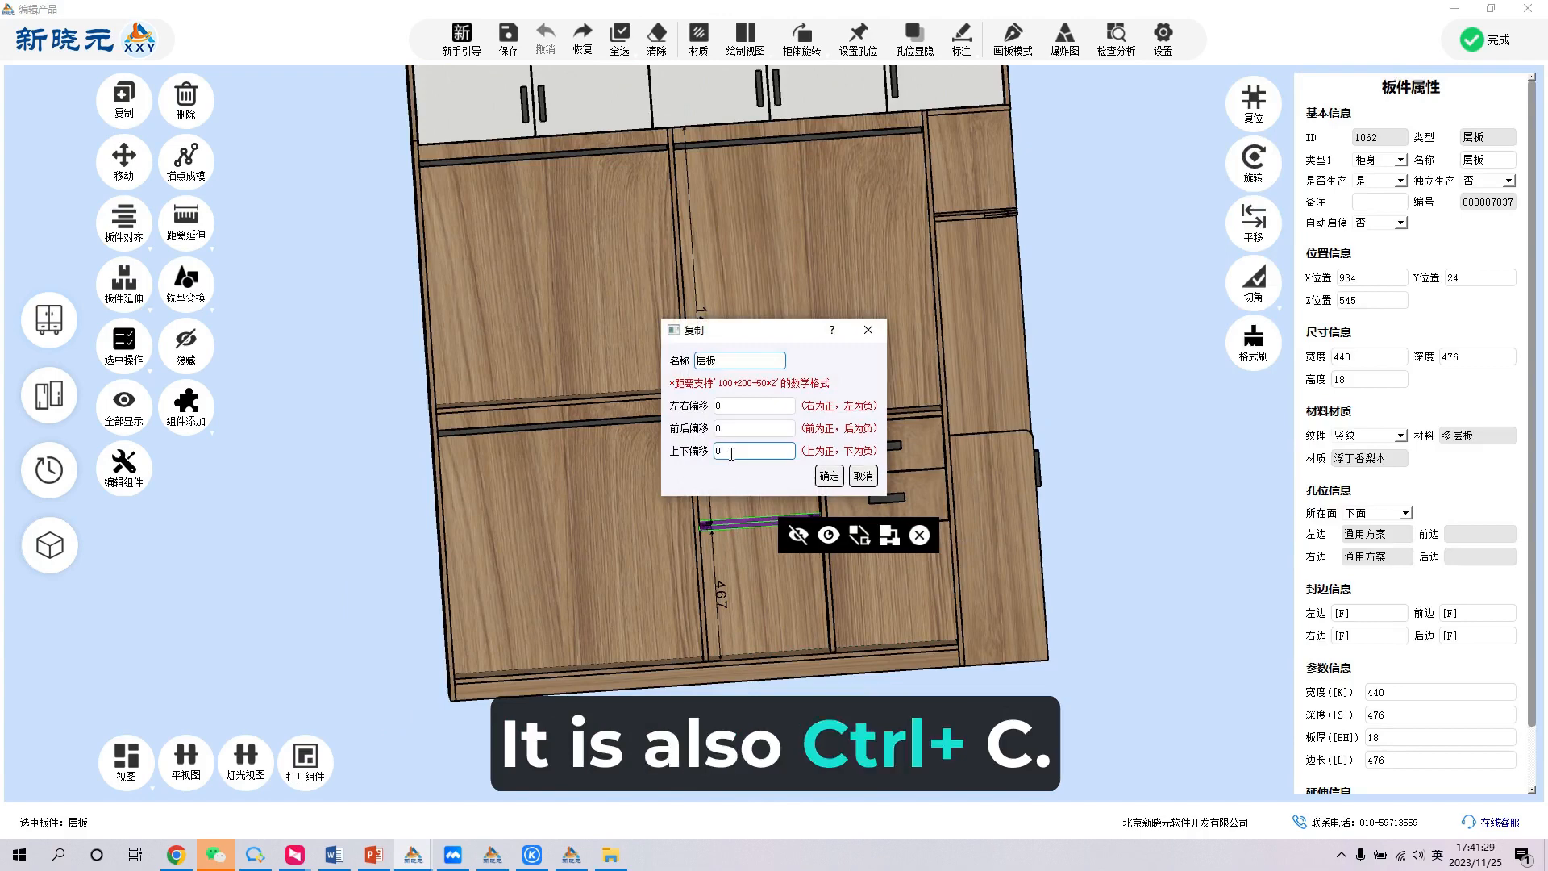
type("-")
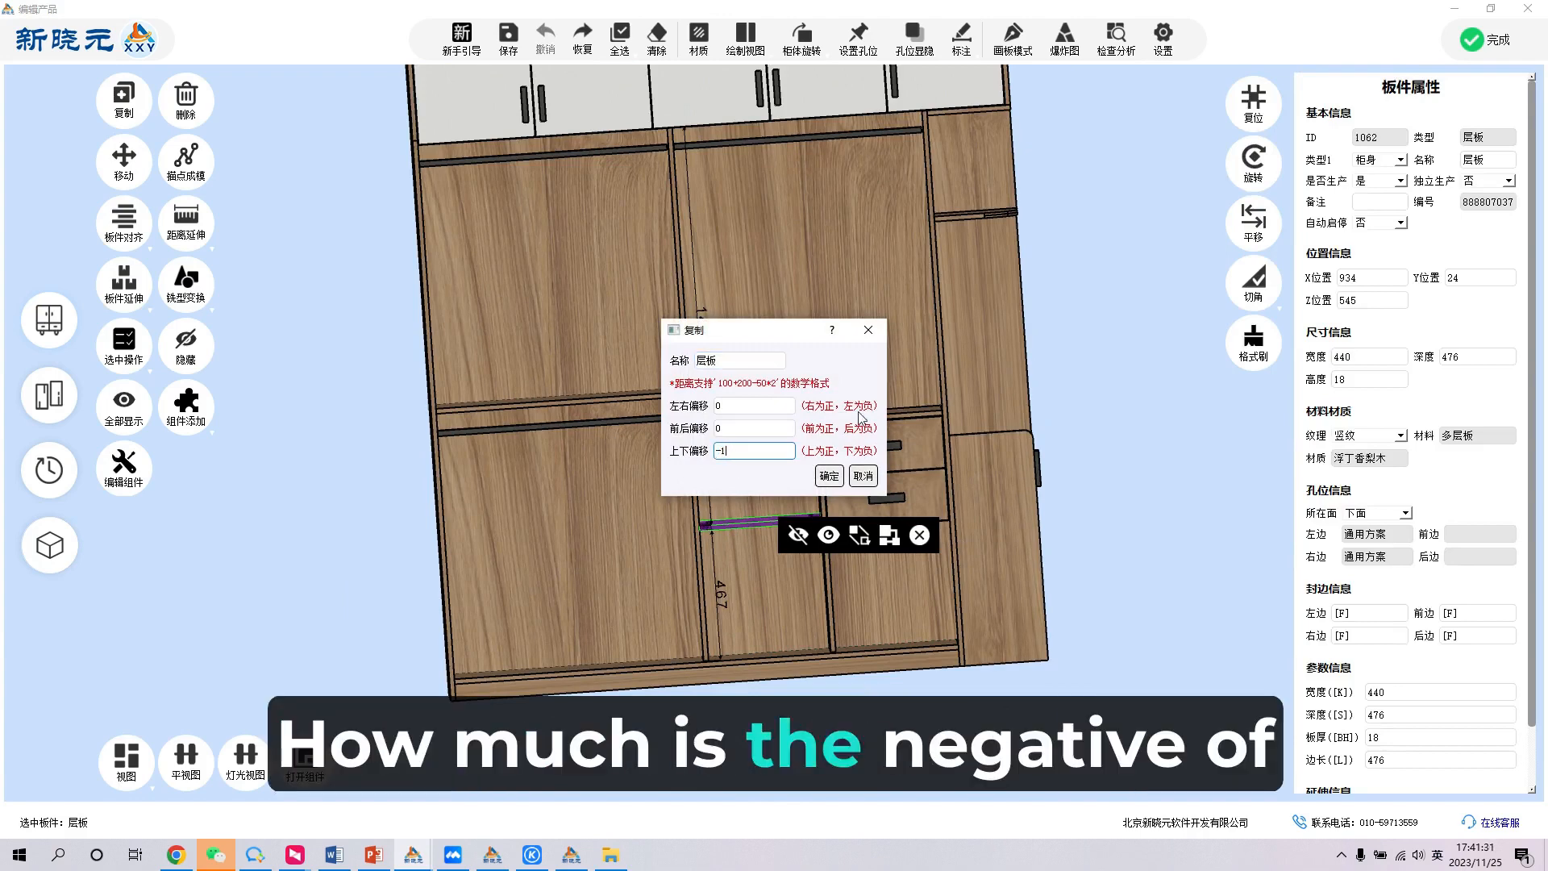
type("80")
key("Return")
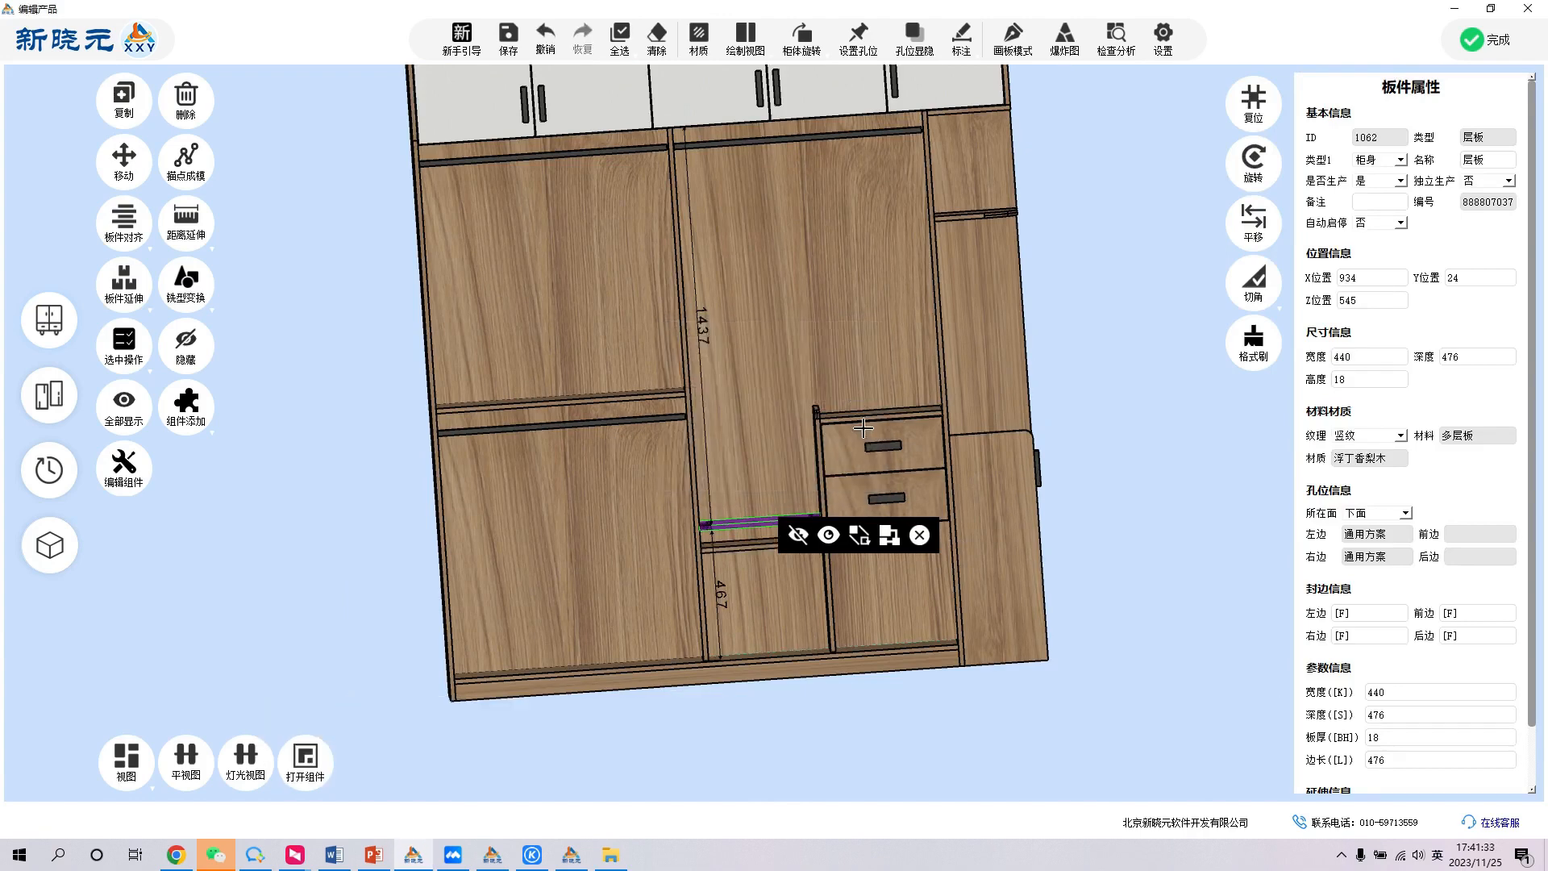
- Check the position of the lower shelf copy, undo the copy and reset the view to the front
left_click(728, 547)
scroll(734, 548, "up", 1)
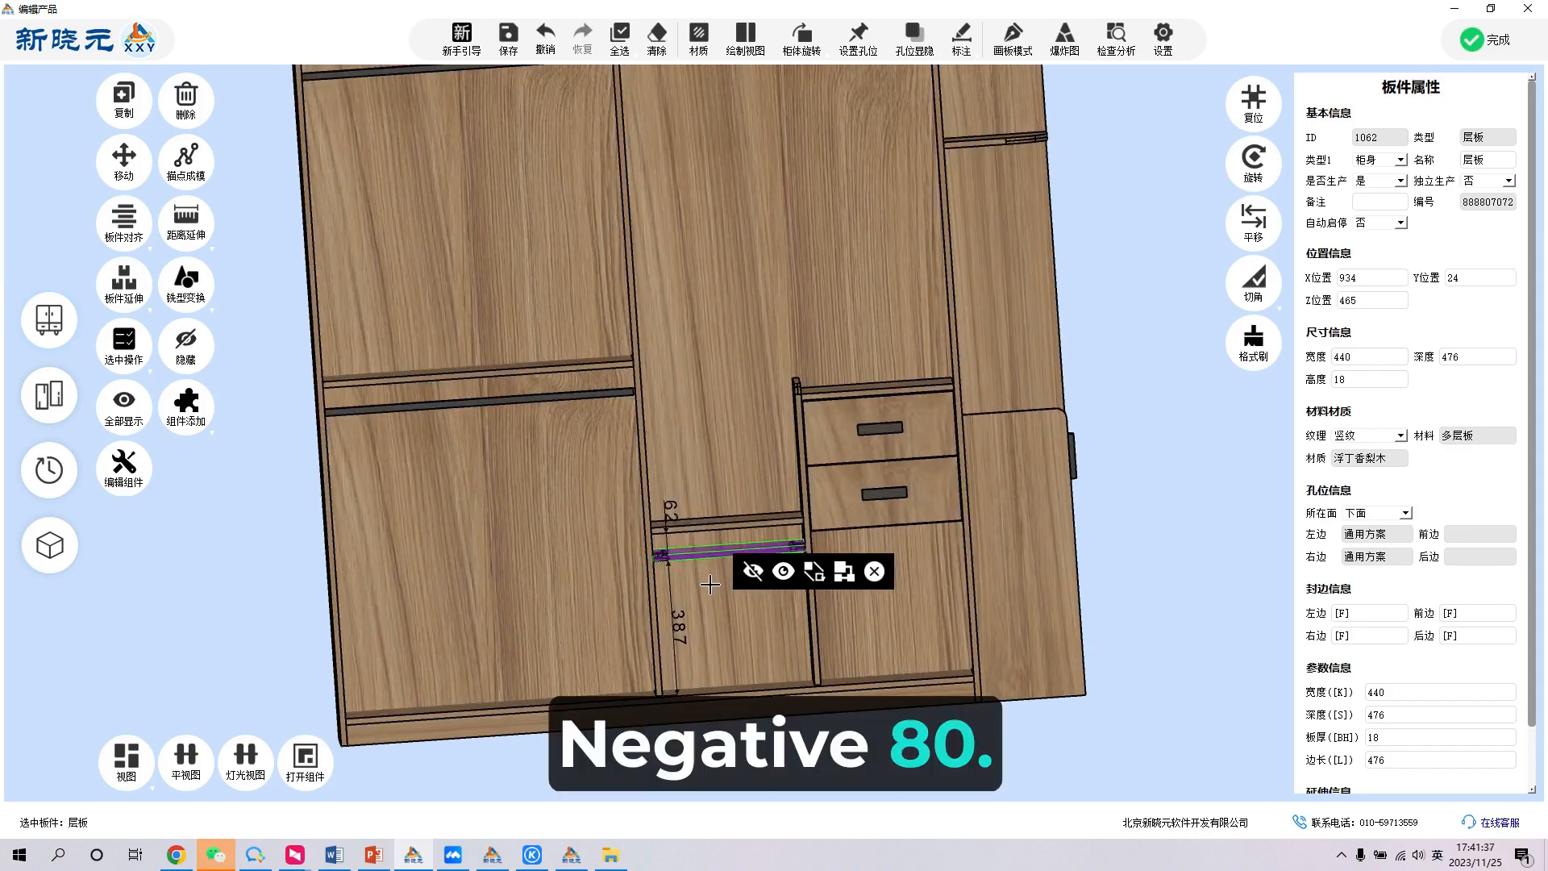
key("ctrl+z")
double_click(1200, 398)
scroll(848, 423, "down", 2)
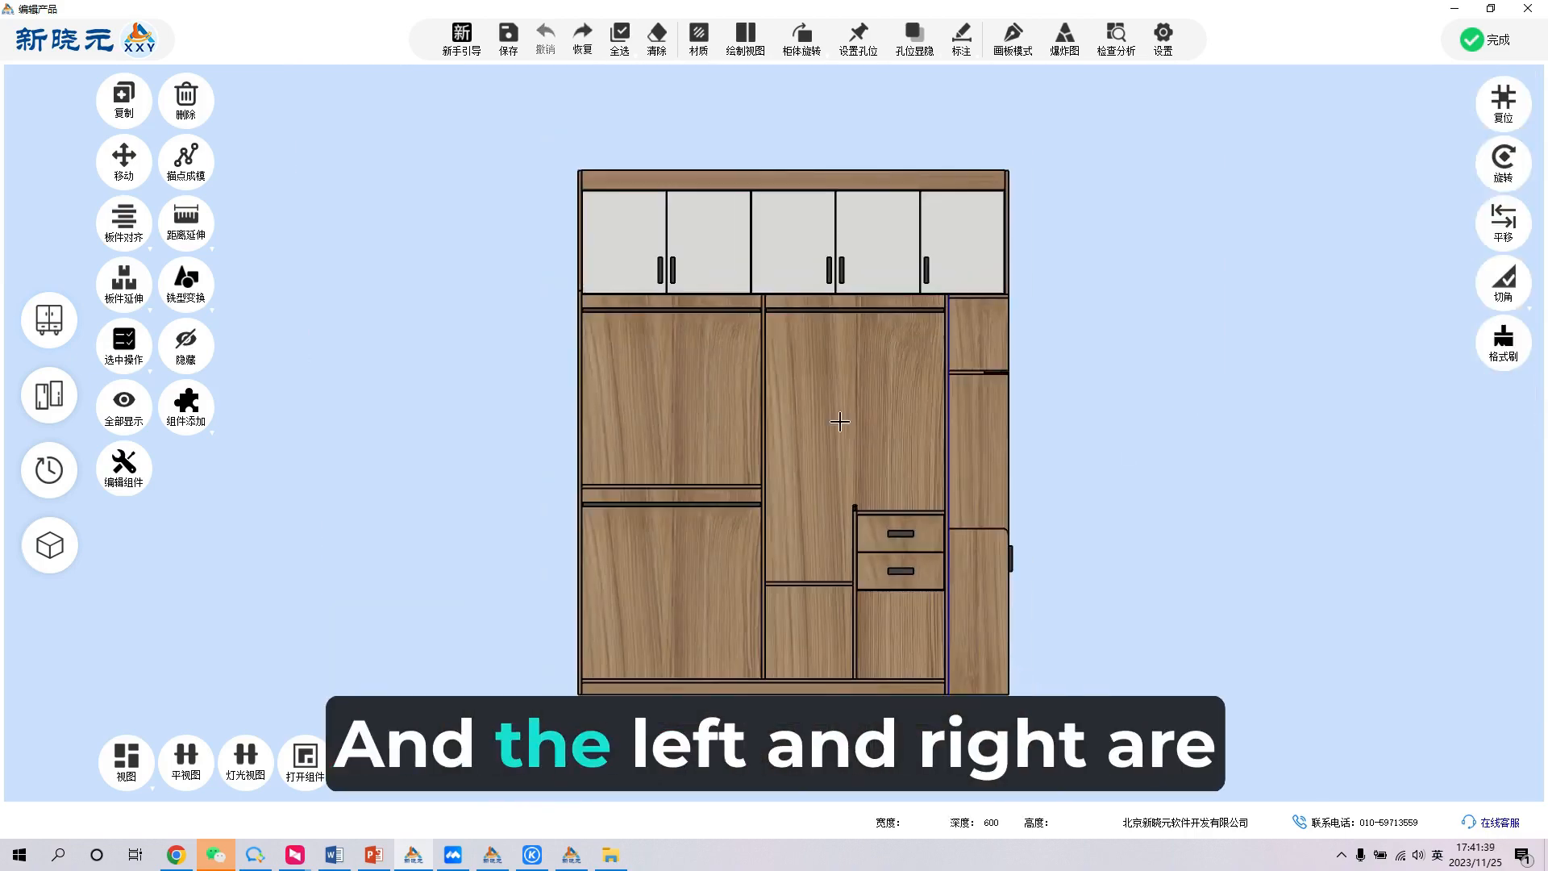
- Select the original shelf in the middle section and view its panel properties from an angle
middle_click_drag(745, 401, 832, 549)
left_click(833, 550)
scroll(832, 541, "down", 3)
scroll(832, 536, "up", 5)
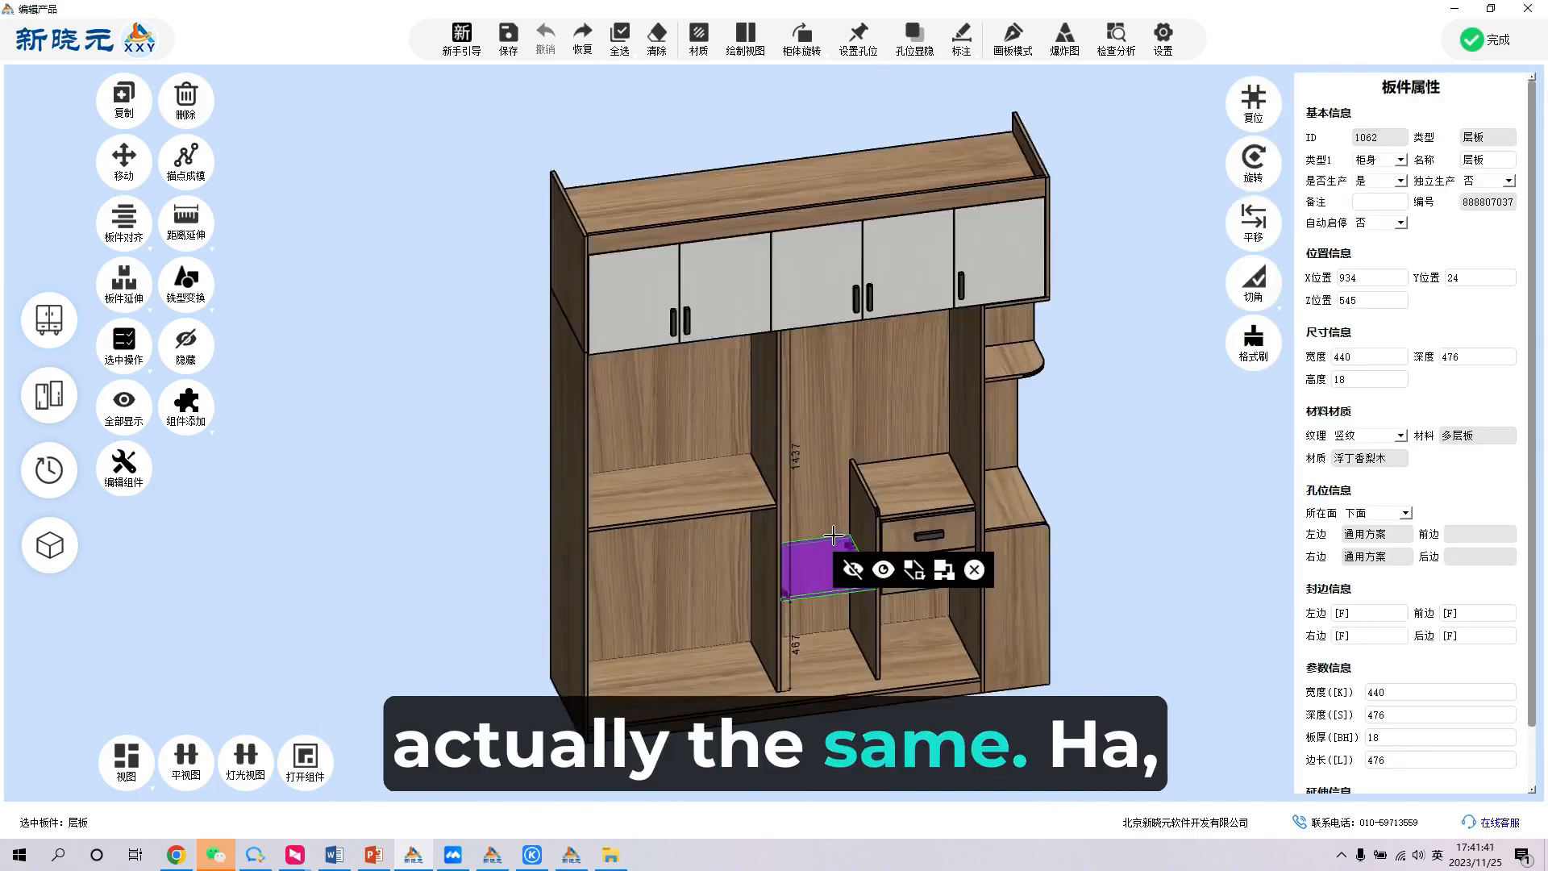
scroll(569, 504, "down", 4)
scroll(694, 552, "up", 4)
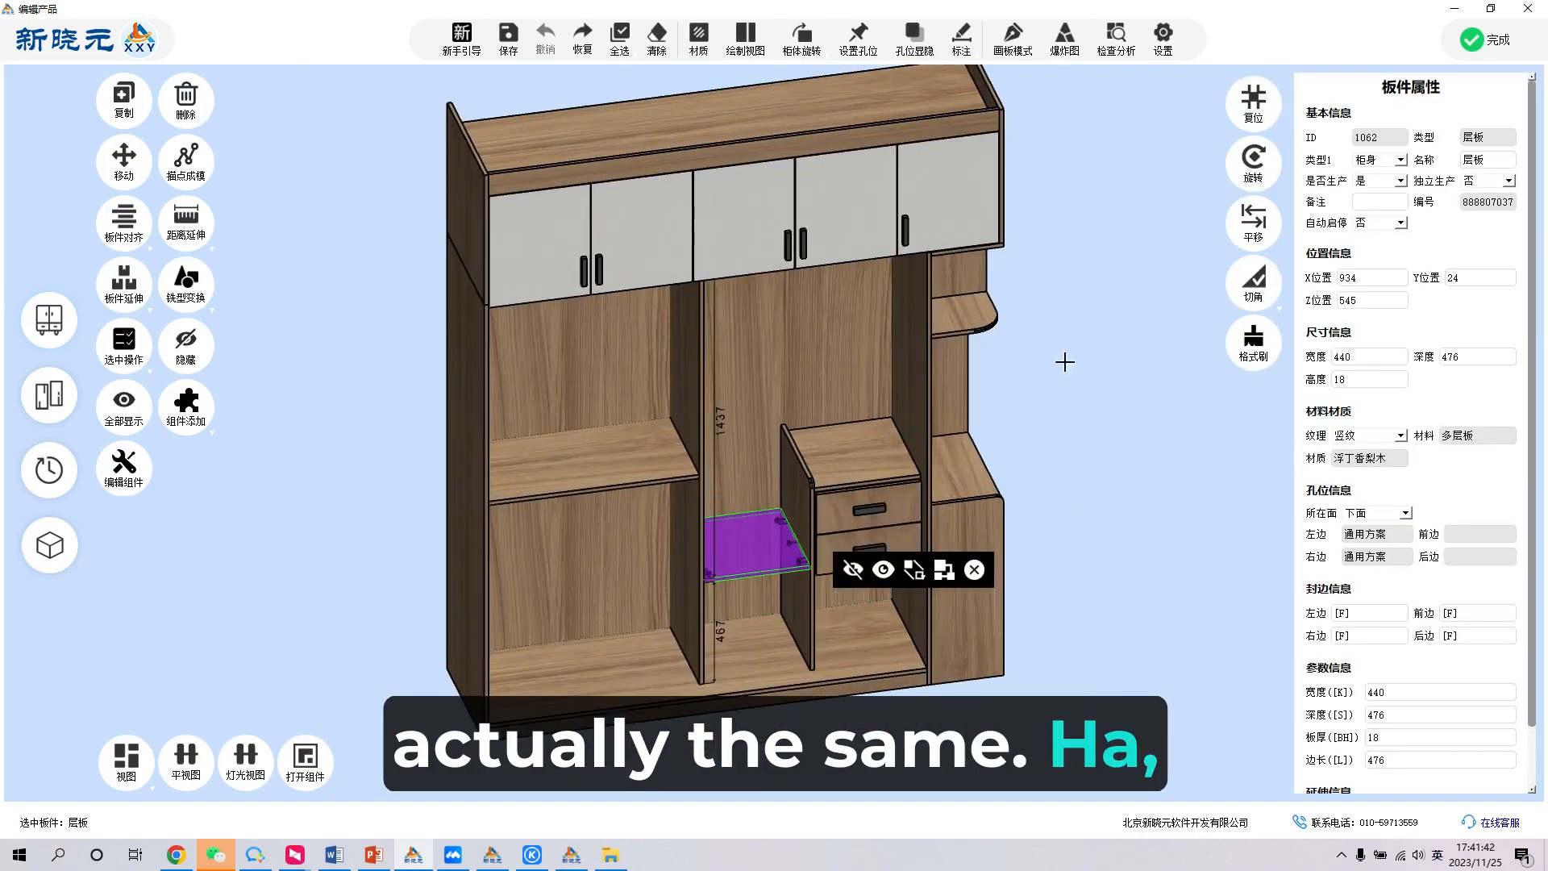
- Review the keyboard shortcut list, module parameters and component display options in the settings, and close them
left_click(1165, 34)
left_click(700, 183)
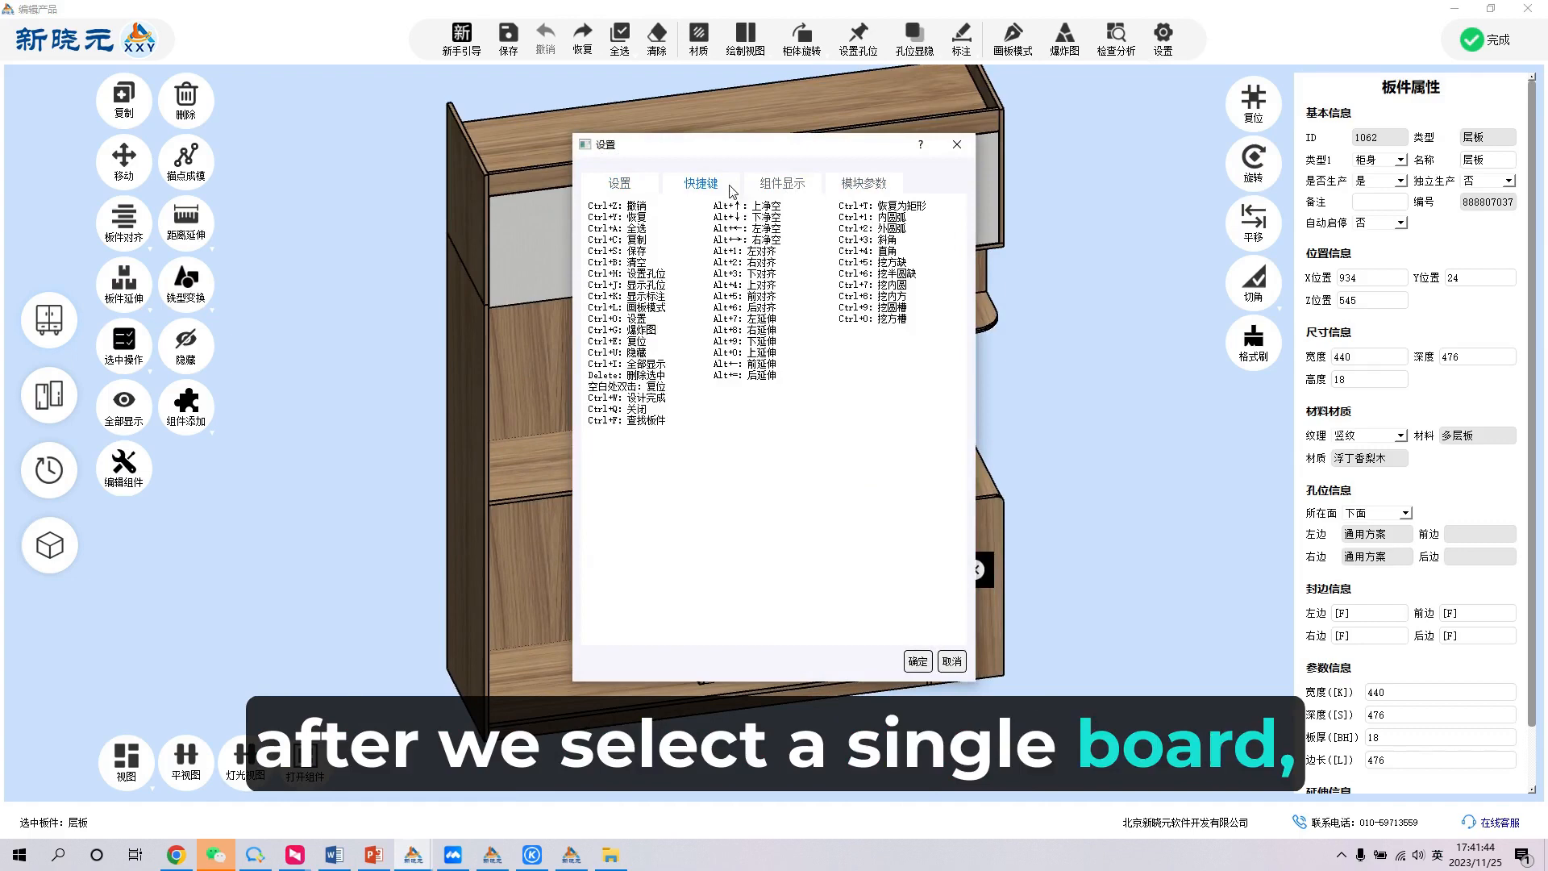
left_click(855, 183)
left_click(782, 184)
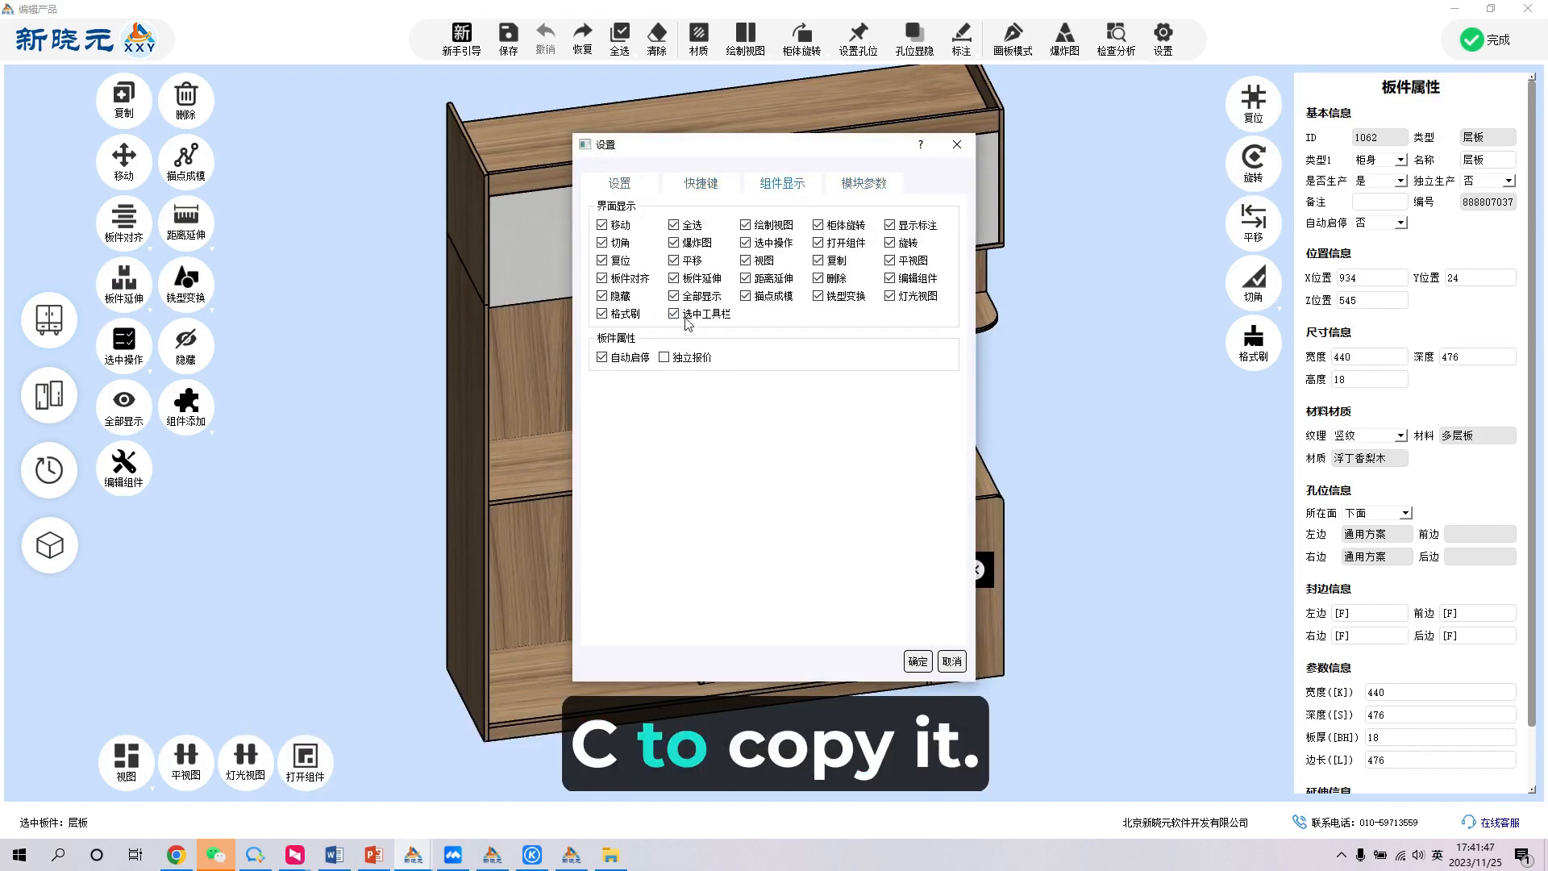
left_click(919, 660)
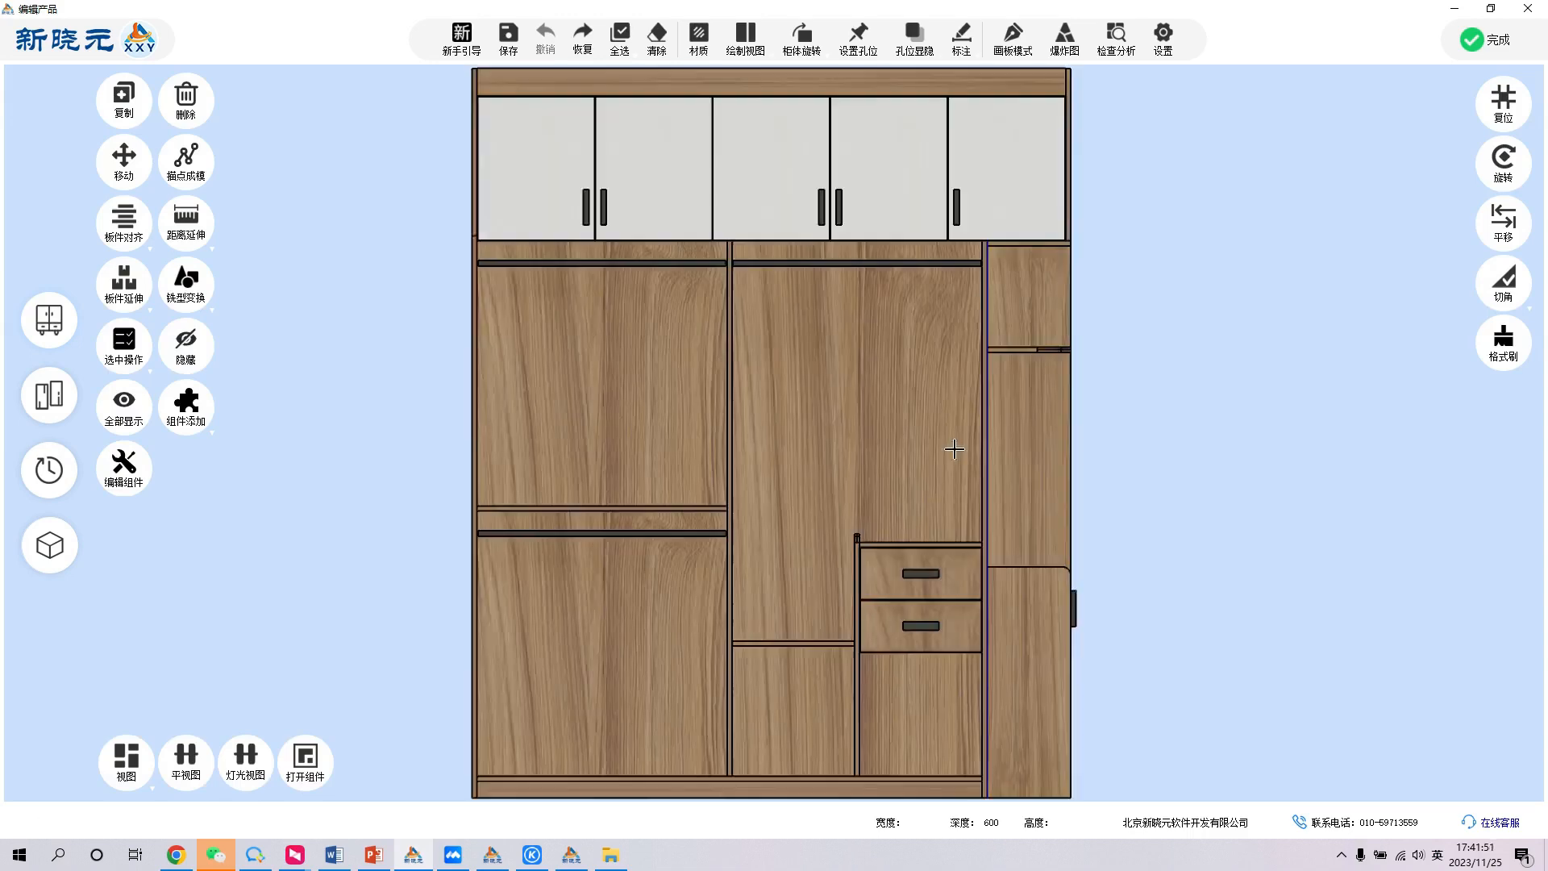
scroll(794, 500, "up", 3)
middle_click_drag(661, 416, 770, 516)
middle_click(732, 321)
scroll(673, 313, "down", 3)
scroll(714, 356, "up", 3)
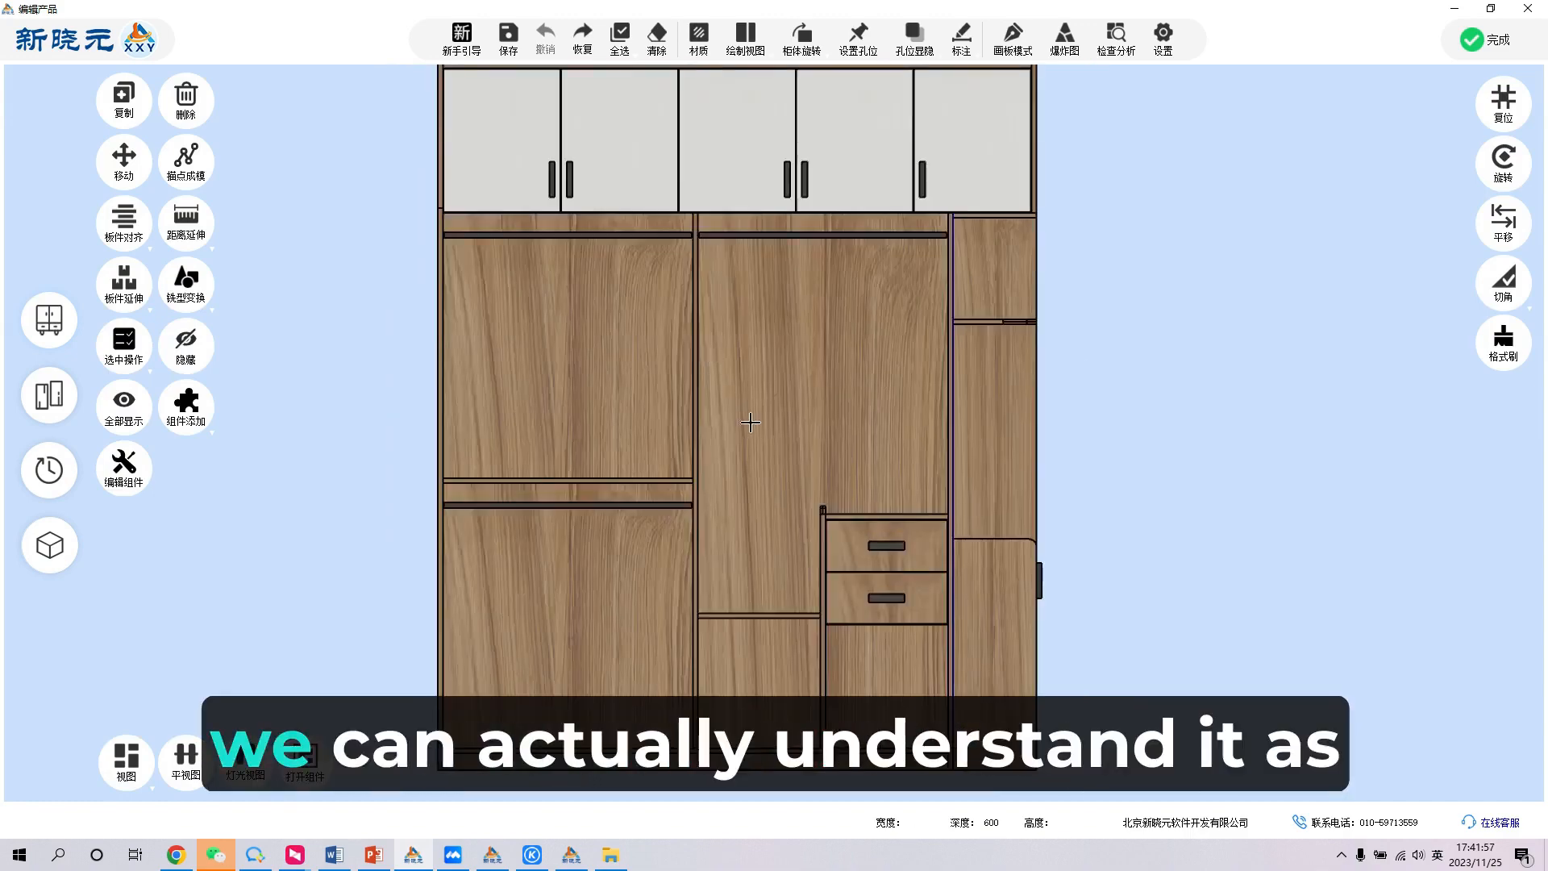
middle_click_drag(751, 422, 907, 526)
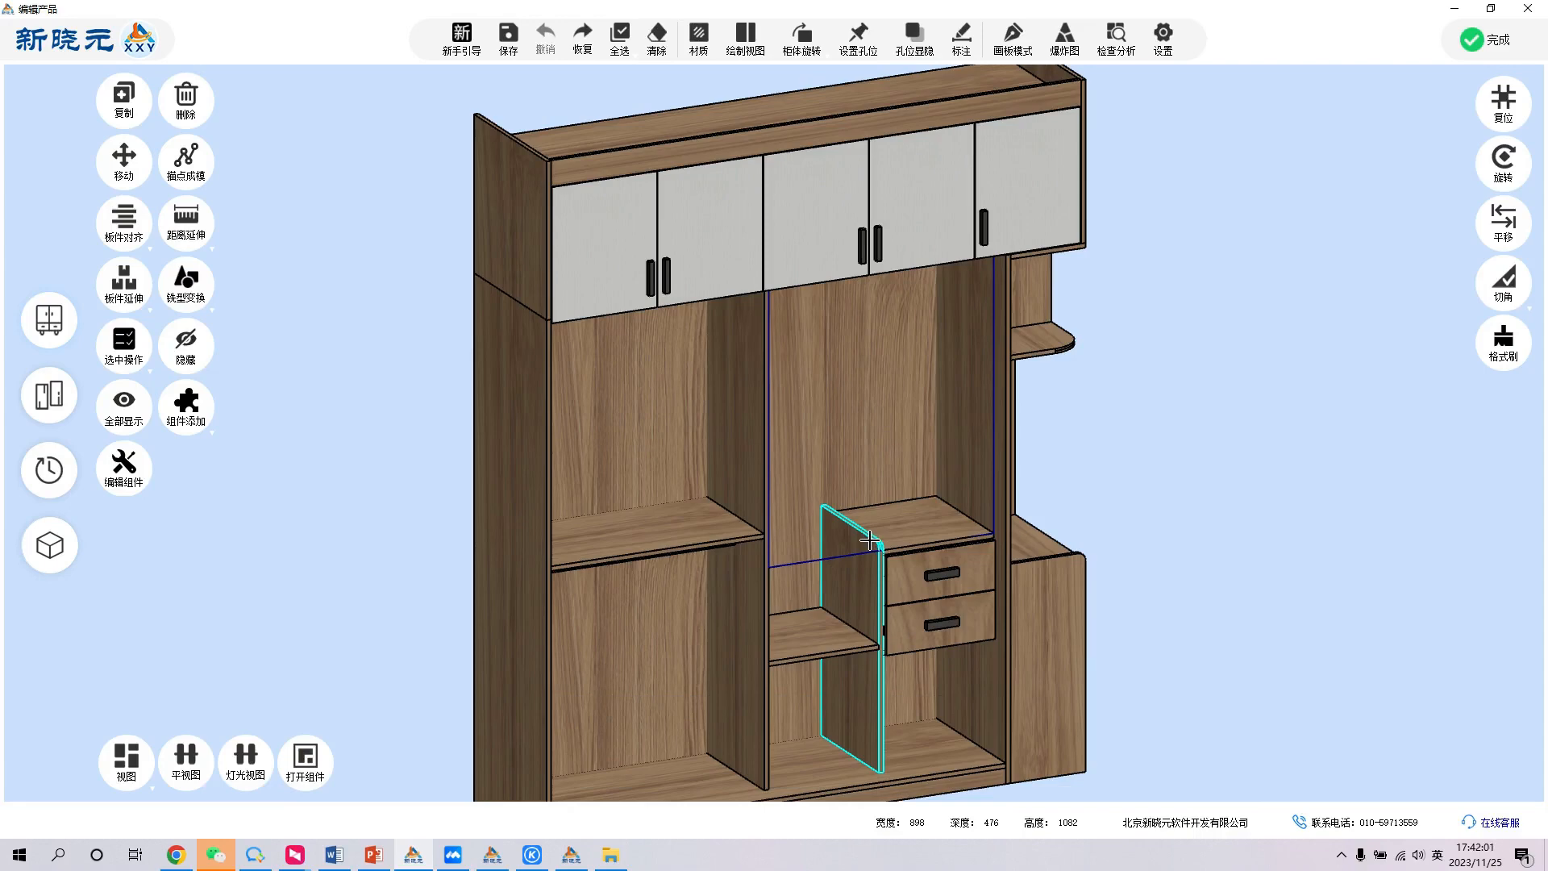
left_click(870, 540)
right_click(870, 539)
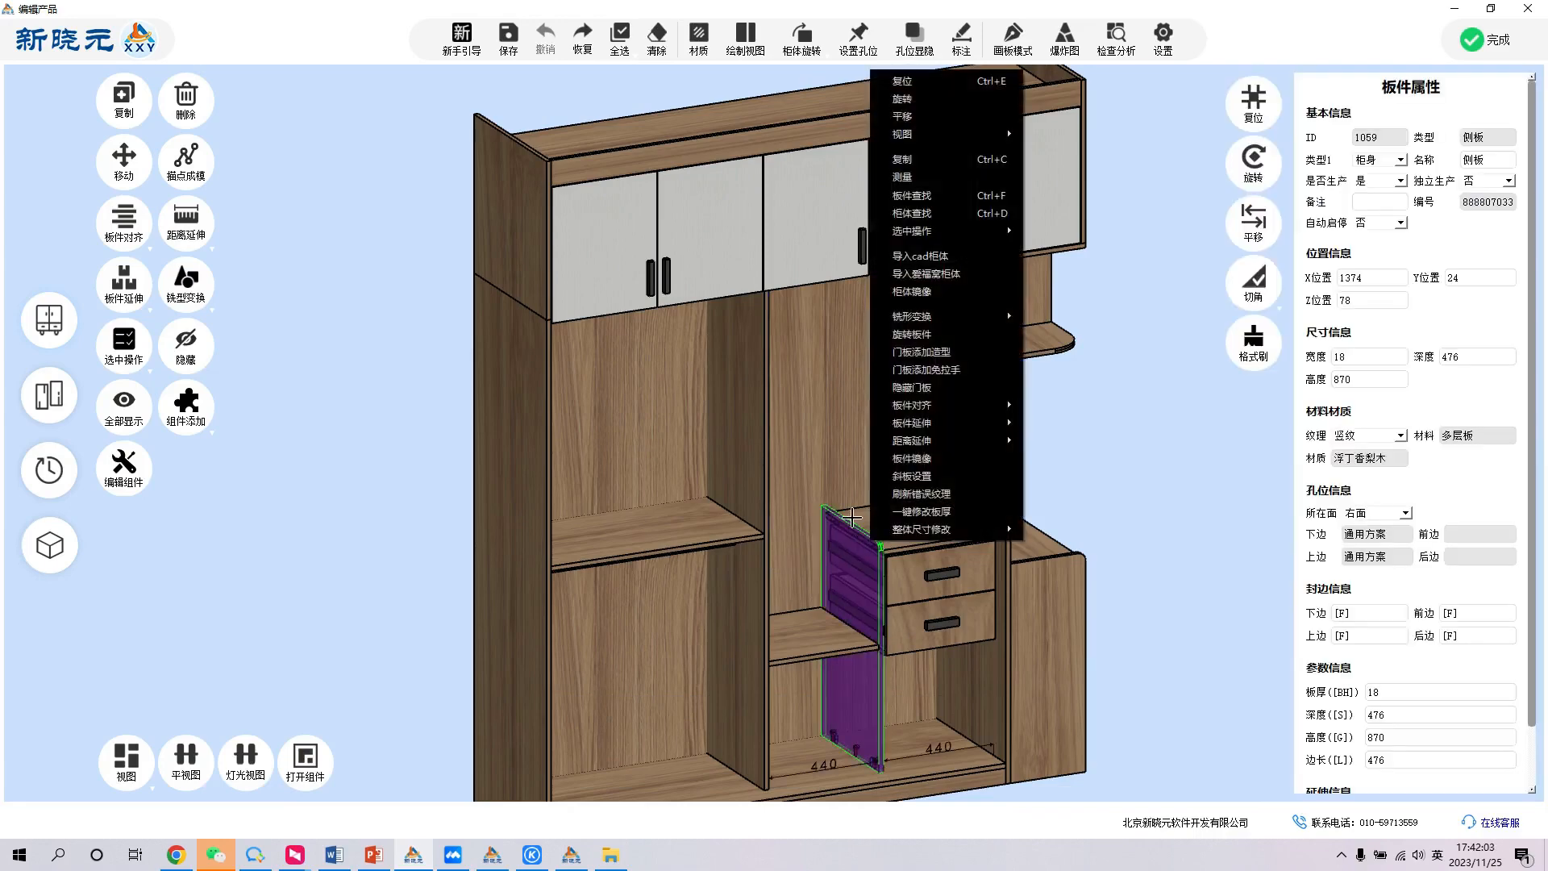
left_click(839, 543)
key("ctrl+e")
scroll(839, 540, "up", 4)
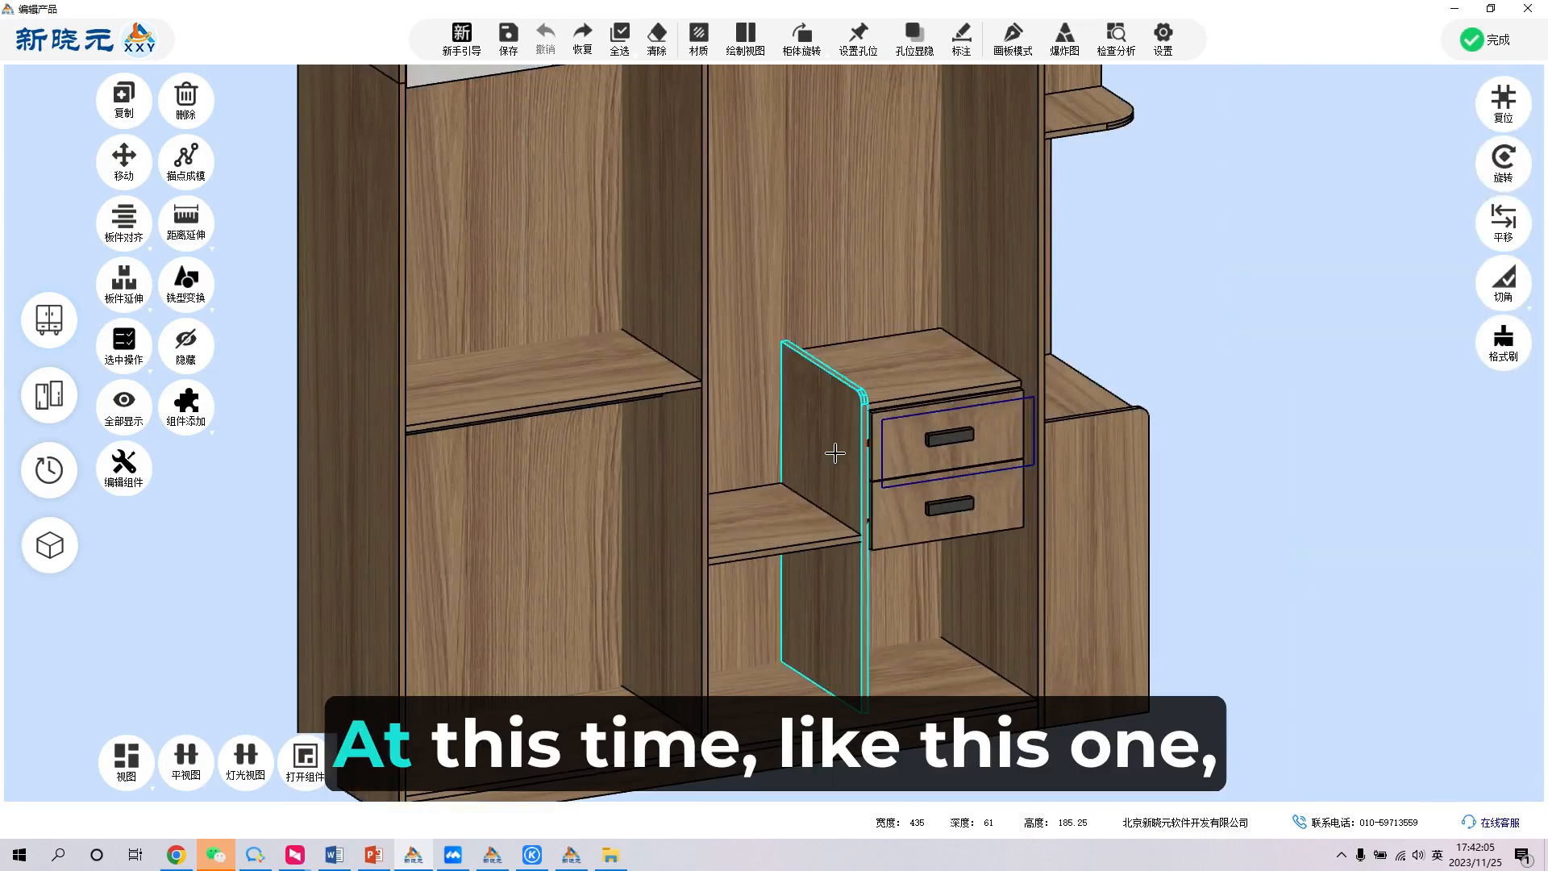
- Mirror the side panel beside the drawers with the panel mirror command
left_click(835, 454)
right_click(835, 453)
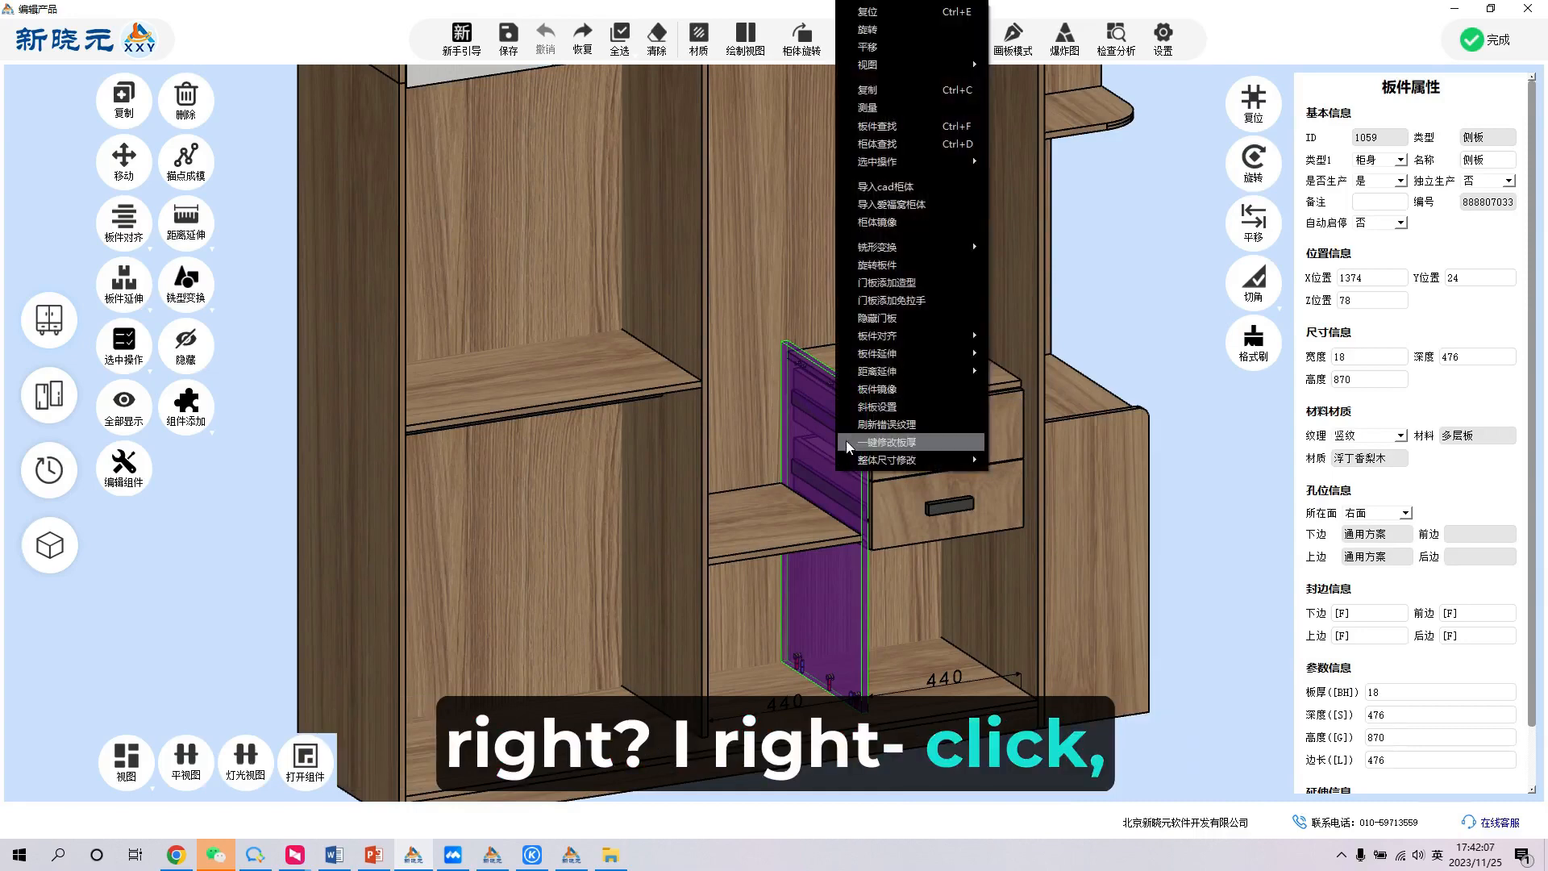
left_click(867, 393)
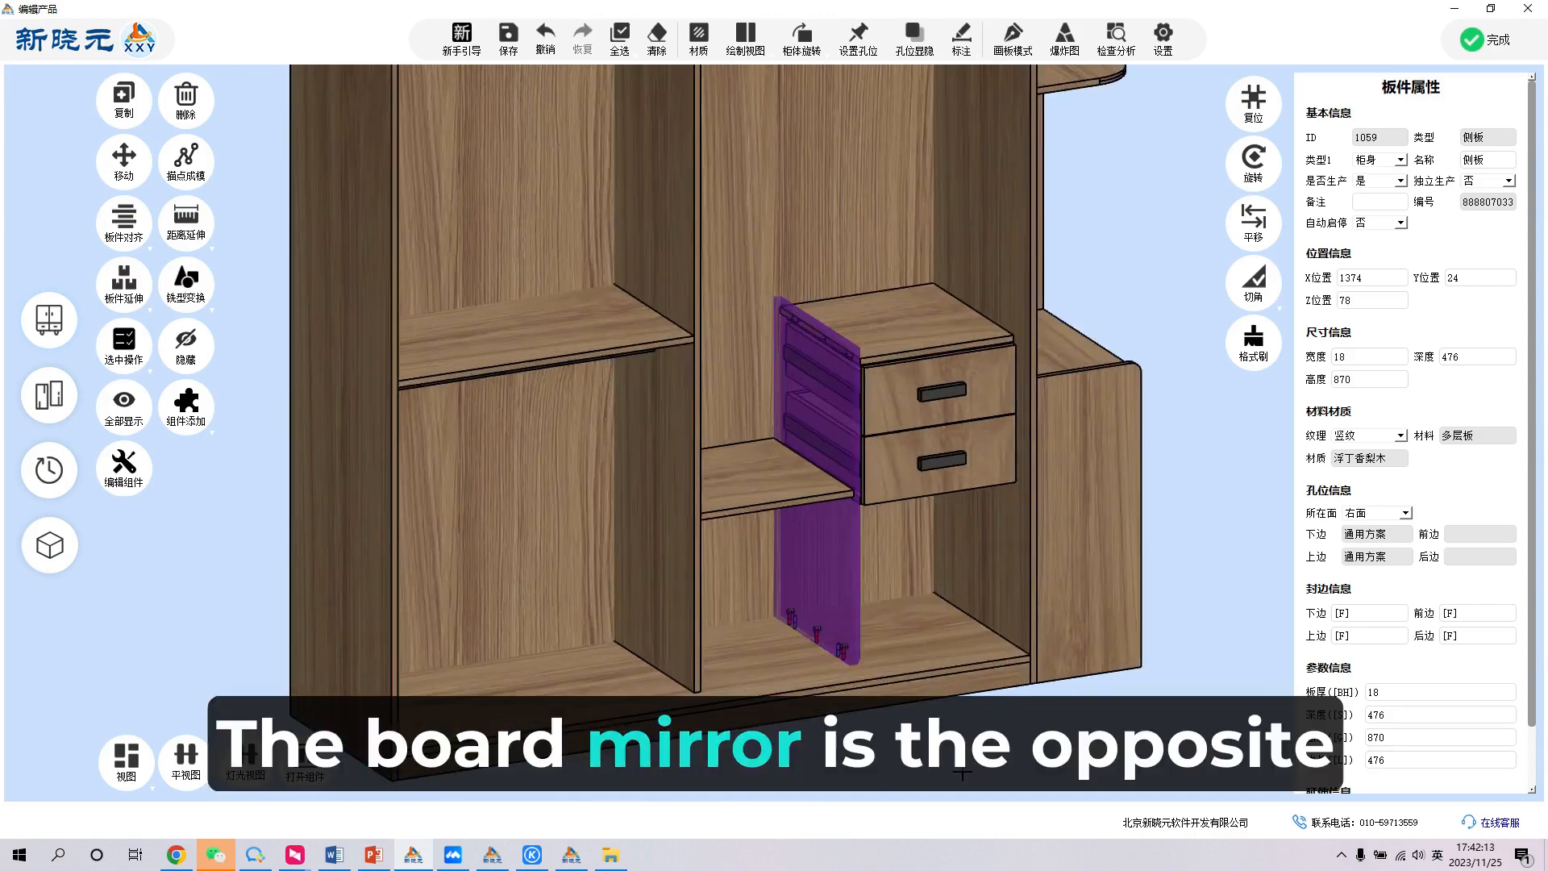
left_click(962, 775)
- Mirror the drawers' side panel a second time to flip its shape back, and reset the view
scroll(895, 653, "down", 3)
scroll(863, 581, "up", 8)
middle_click_drag(905, 549, 774, 471)
left_click(755, 470)
right_click(755, 470)
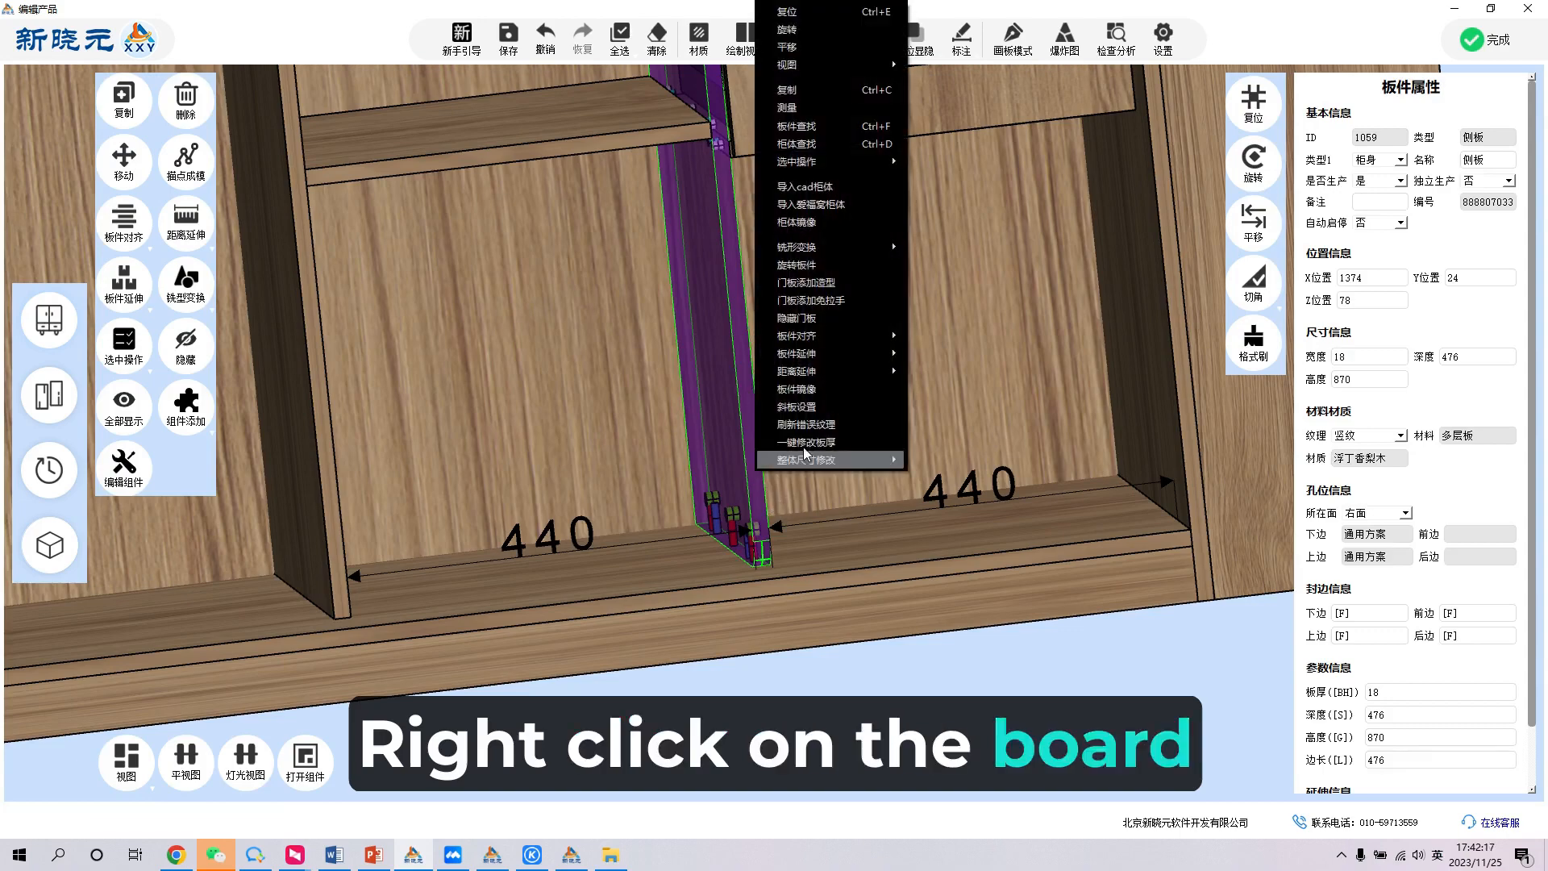
left_click(815, 396)
scroll(729, 654, "down", 5)
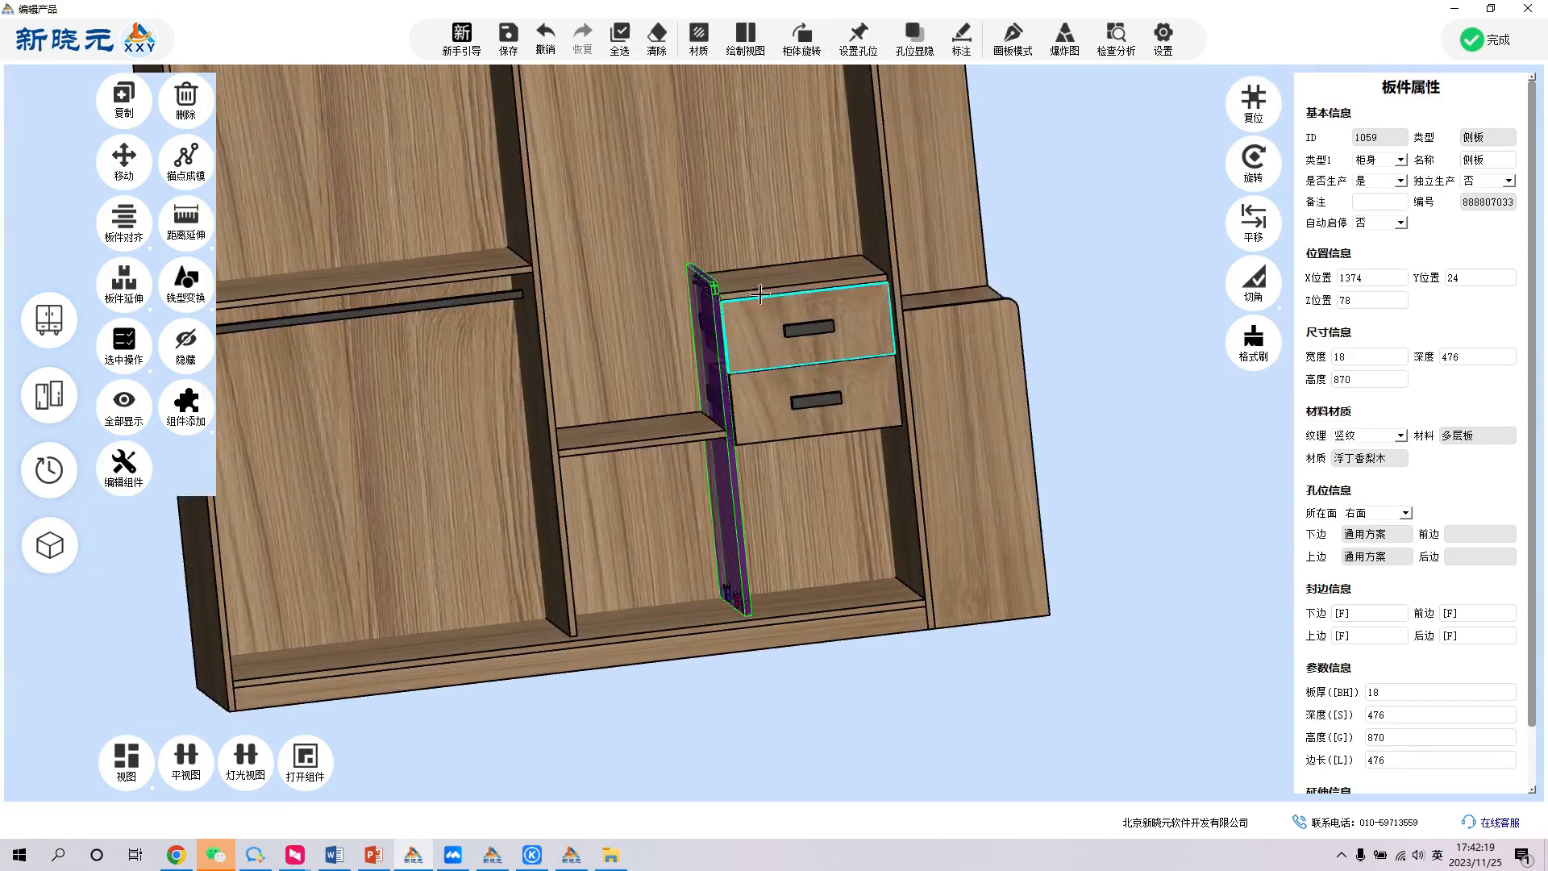
double_click(1004, 235)
scroll(828, 370, "down", 2)
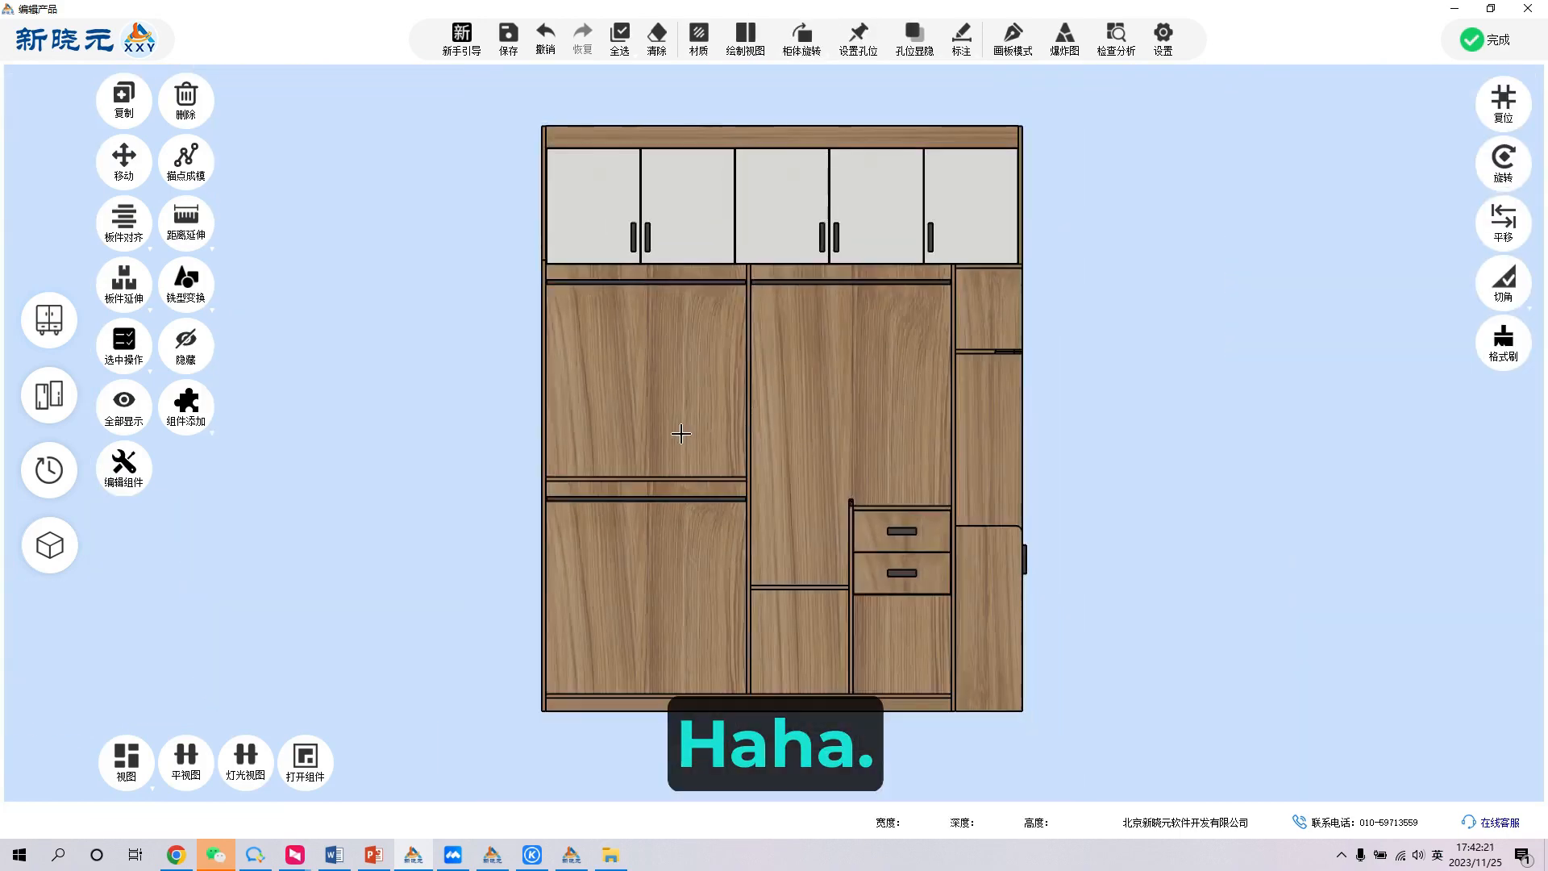
- Try to mirror the rectangular panel on top of the drawers
middle_click_drag(680, 433, 774, 485)
scroll(883, 502, "up", 1)
scroll(883, 501, "up", 5)
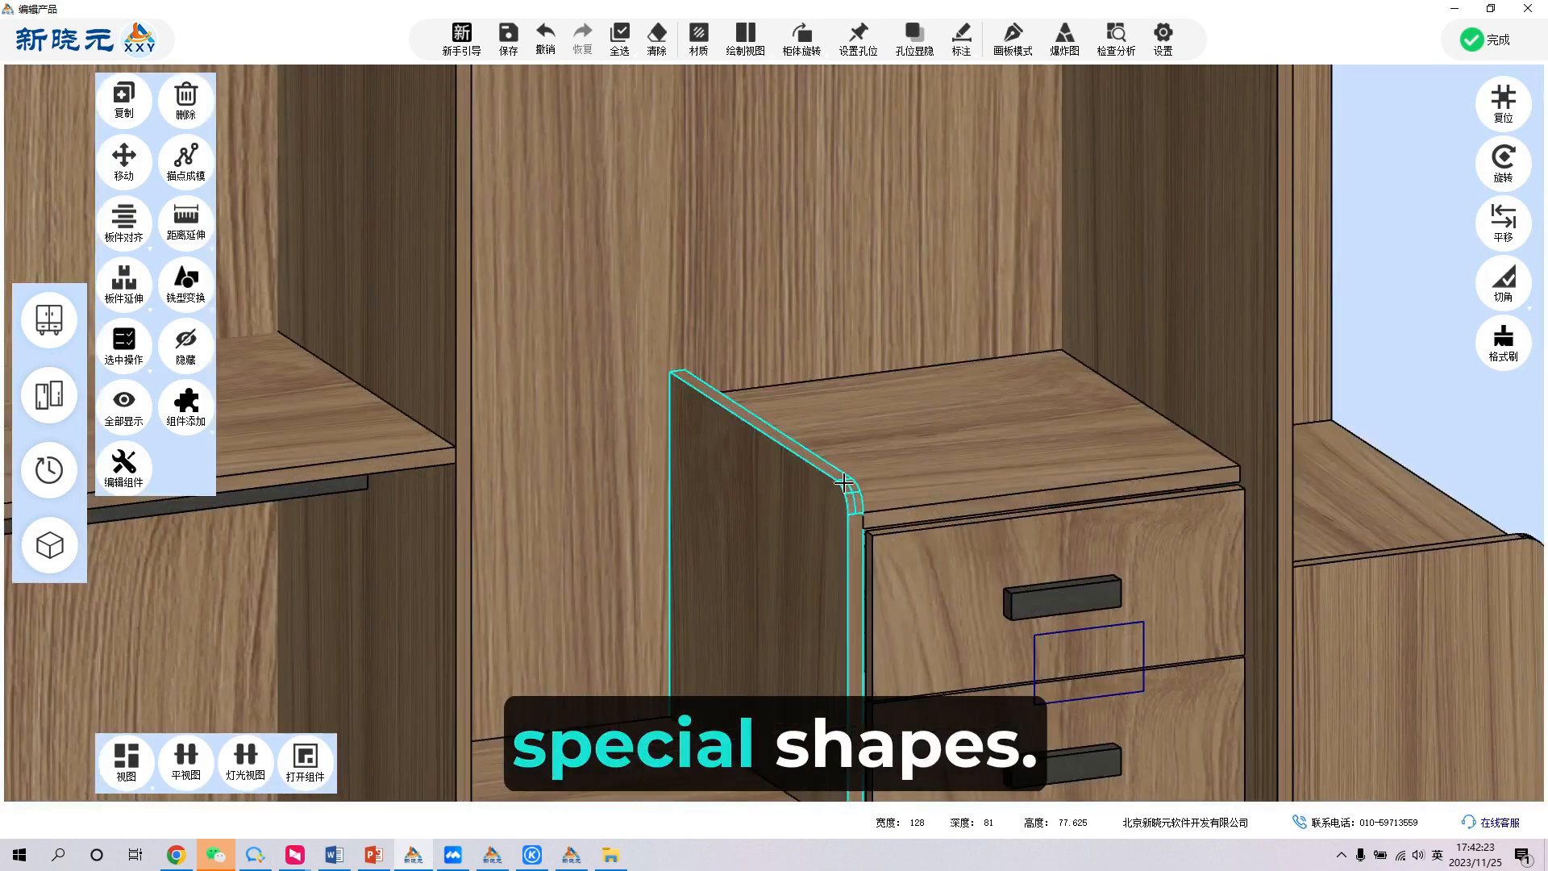
left_click(897, 433)
right_click(897, 433)
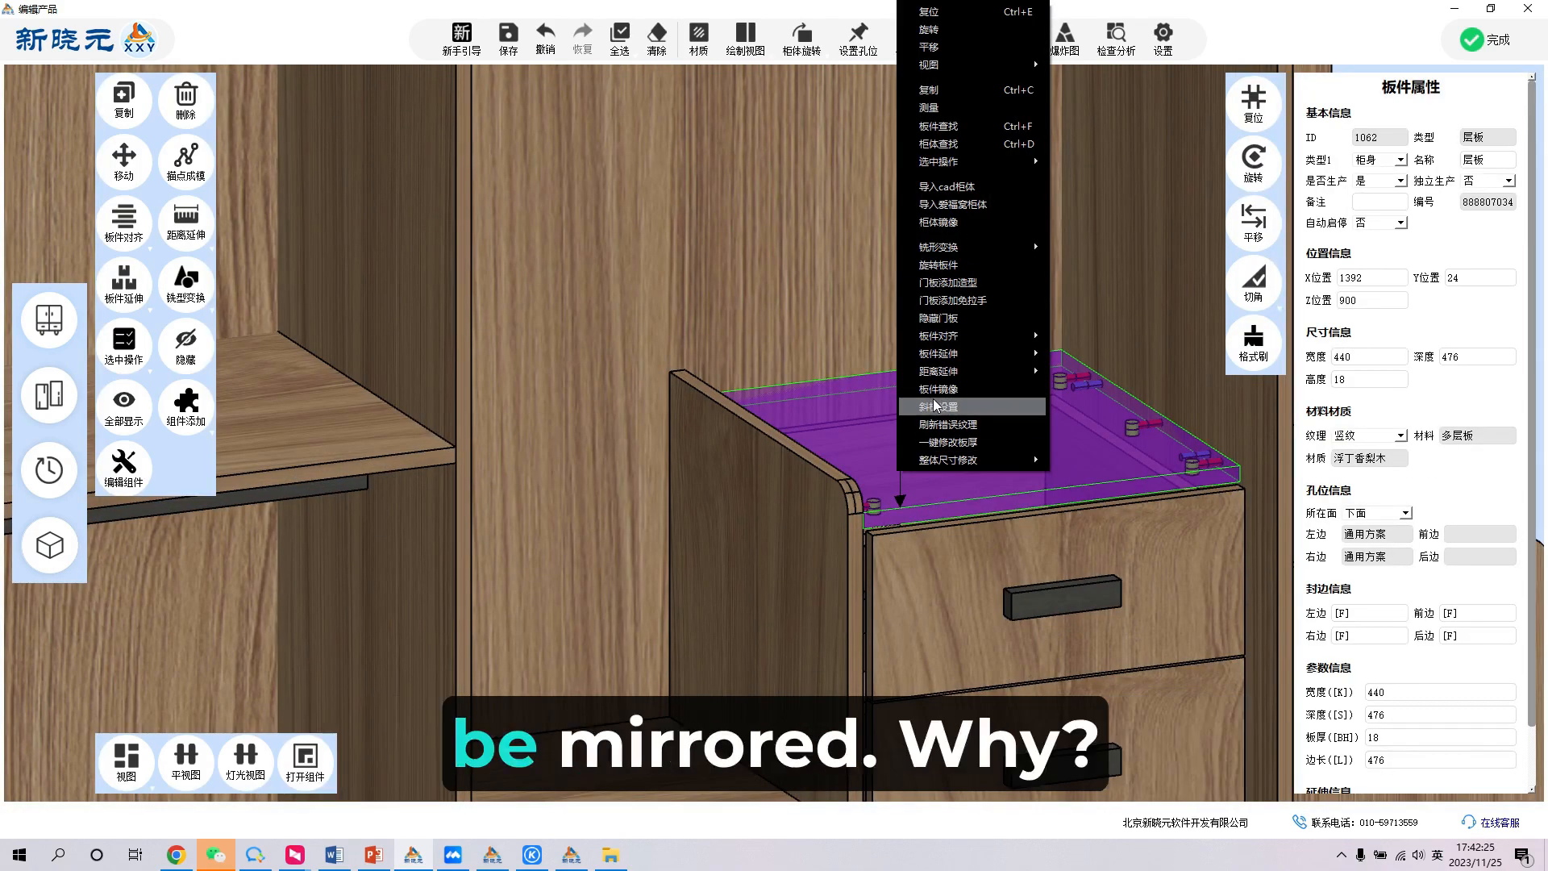
left_click(940, 391)
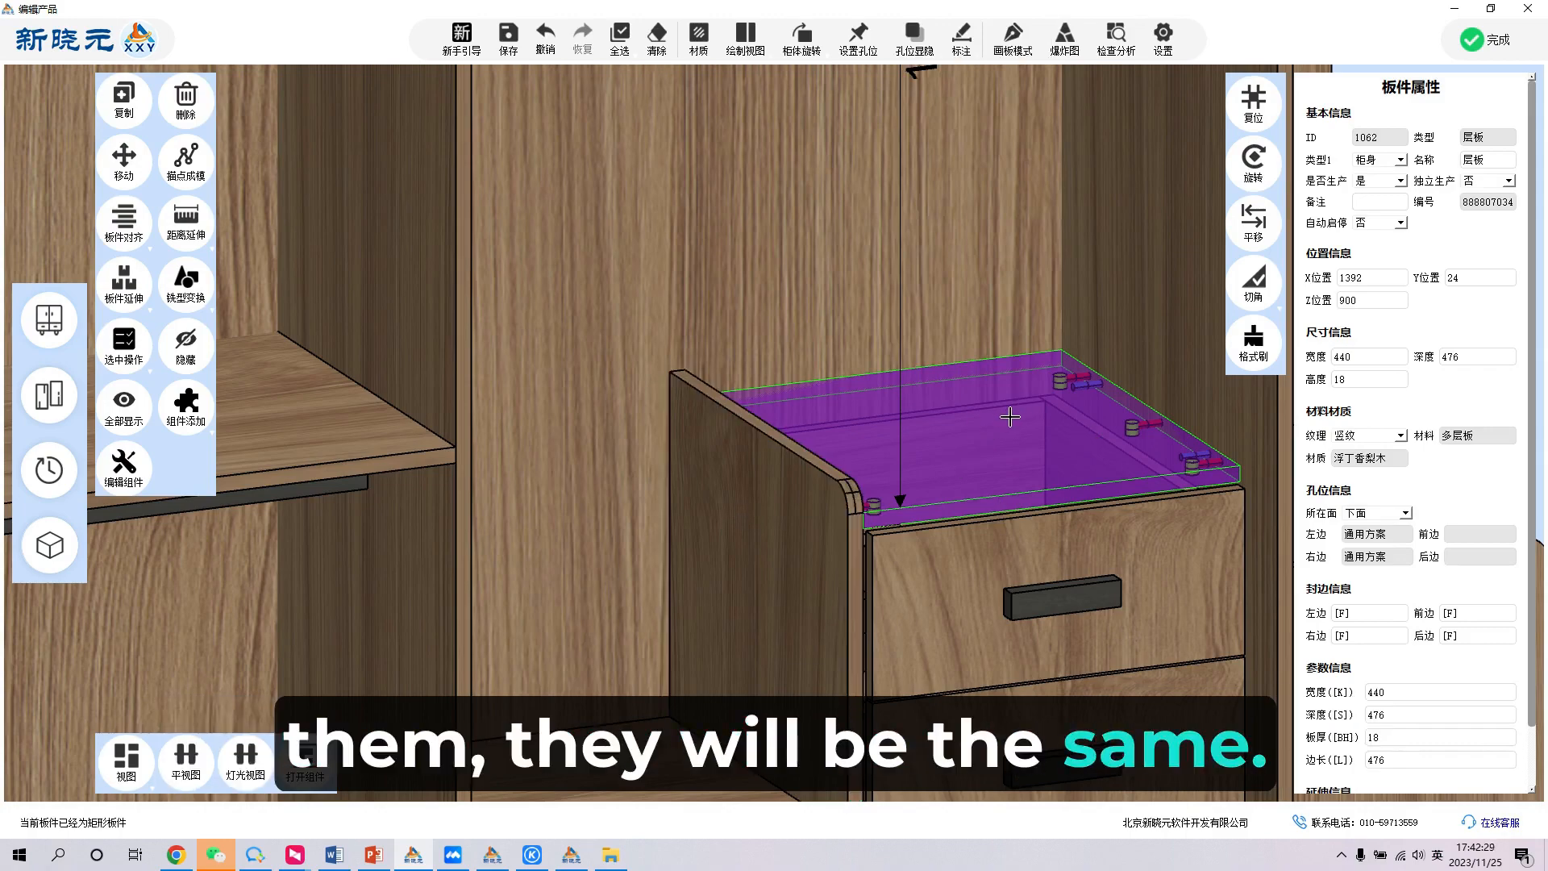
- Round the front left corner of the middle section's shelf using the arc shape transformation
scroll(886, 468, "down", 5)
left_click(833, 479)
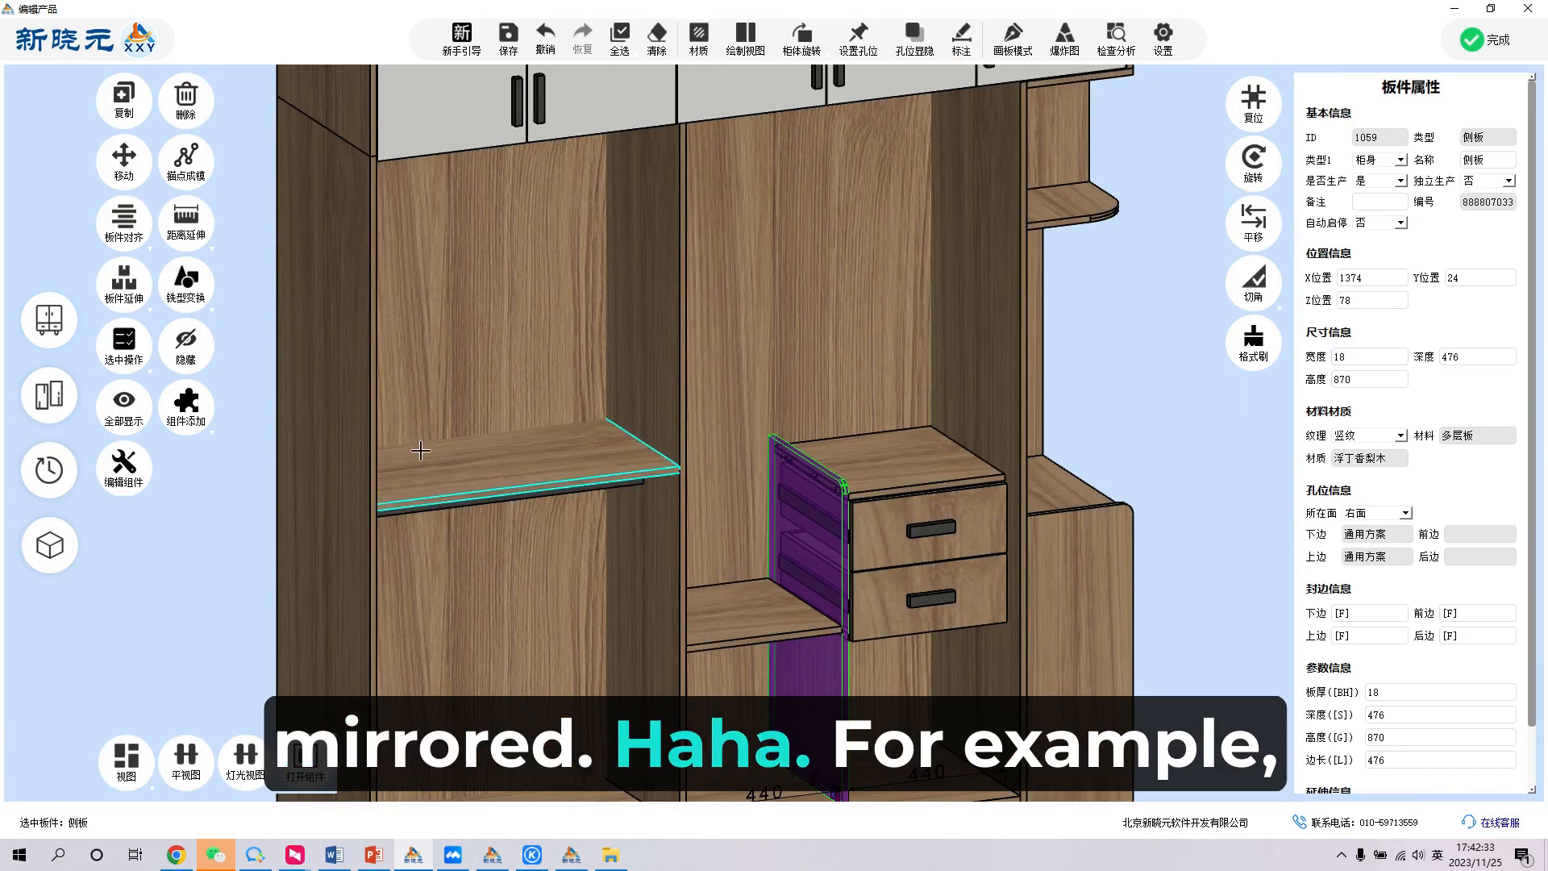
left_click(746, 641)
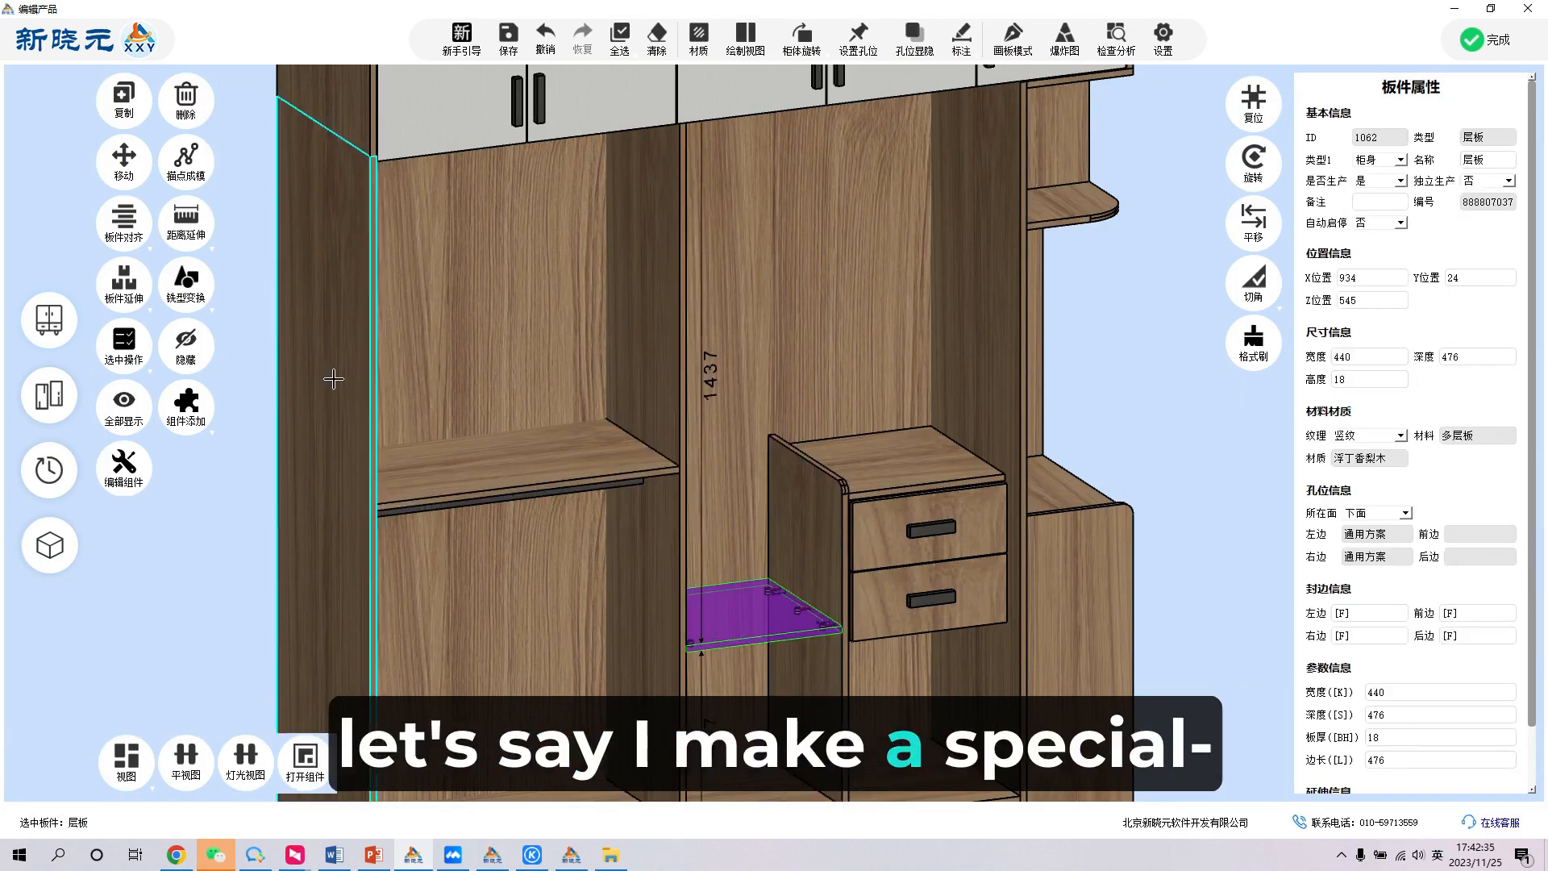
left_click(205, 301)
mouse_move(322, 384)
left_click(395, 397)
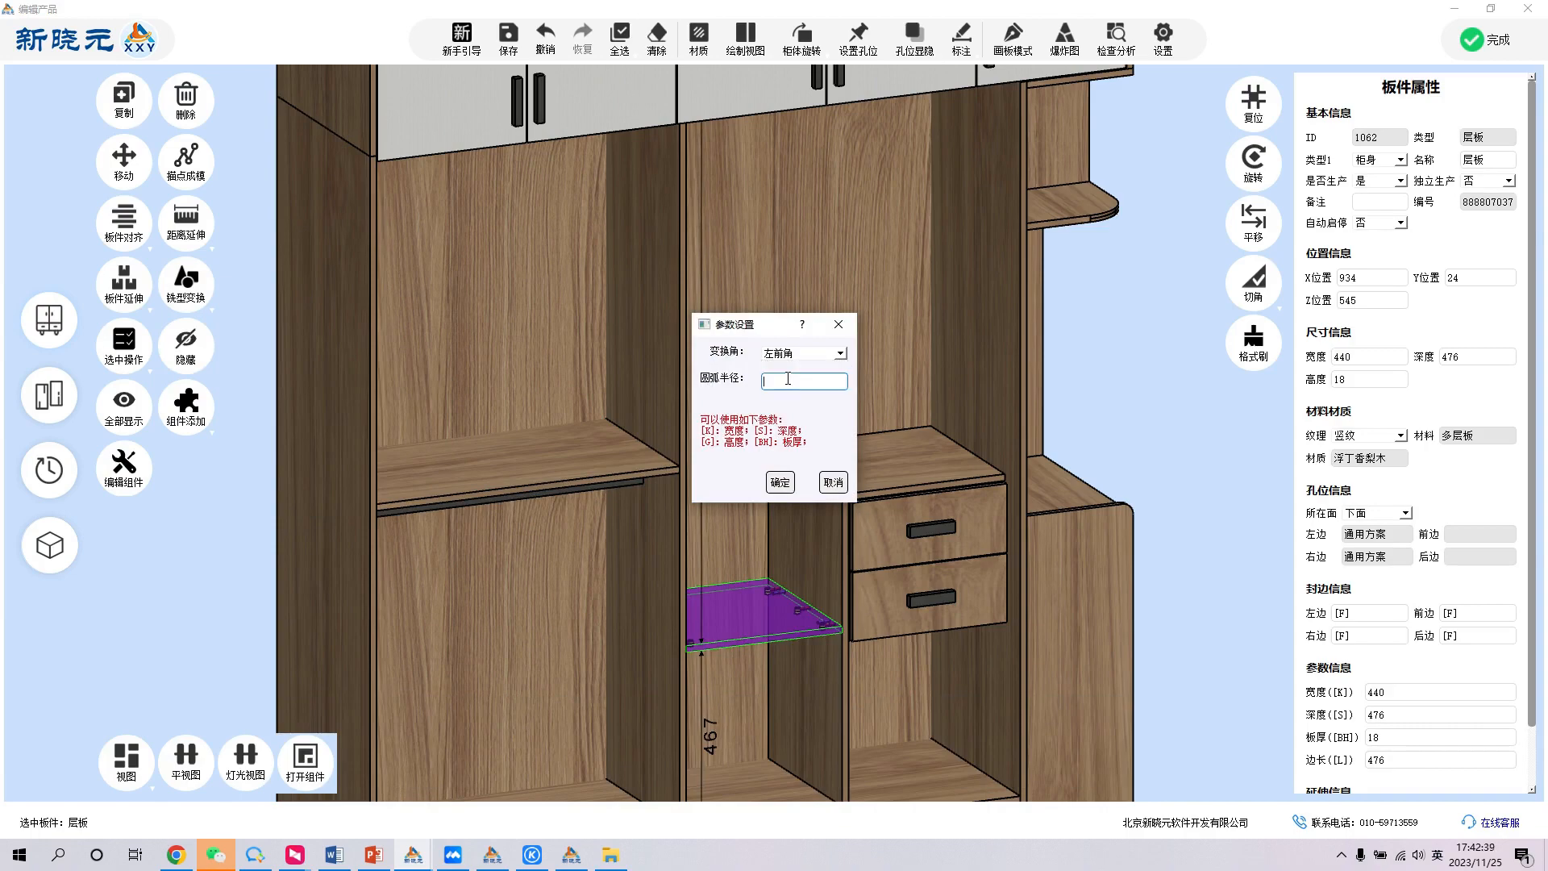
type("100")
key("Return")
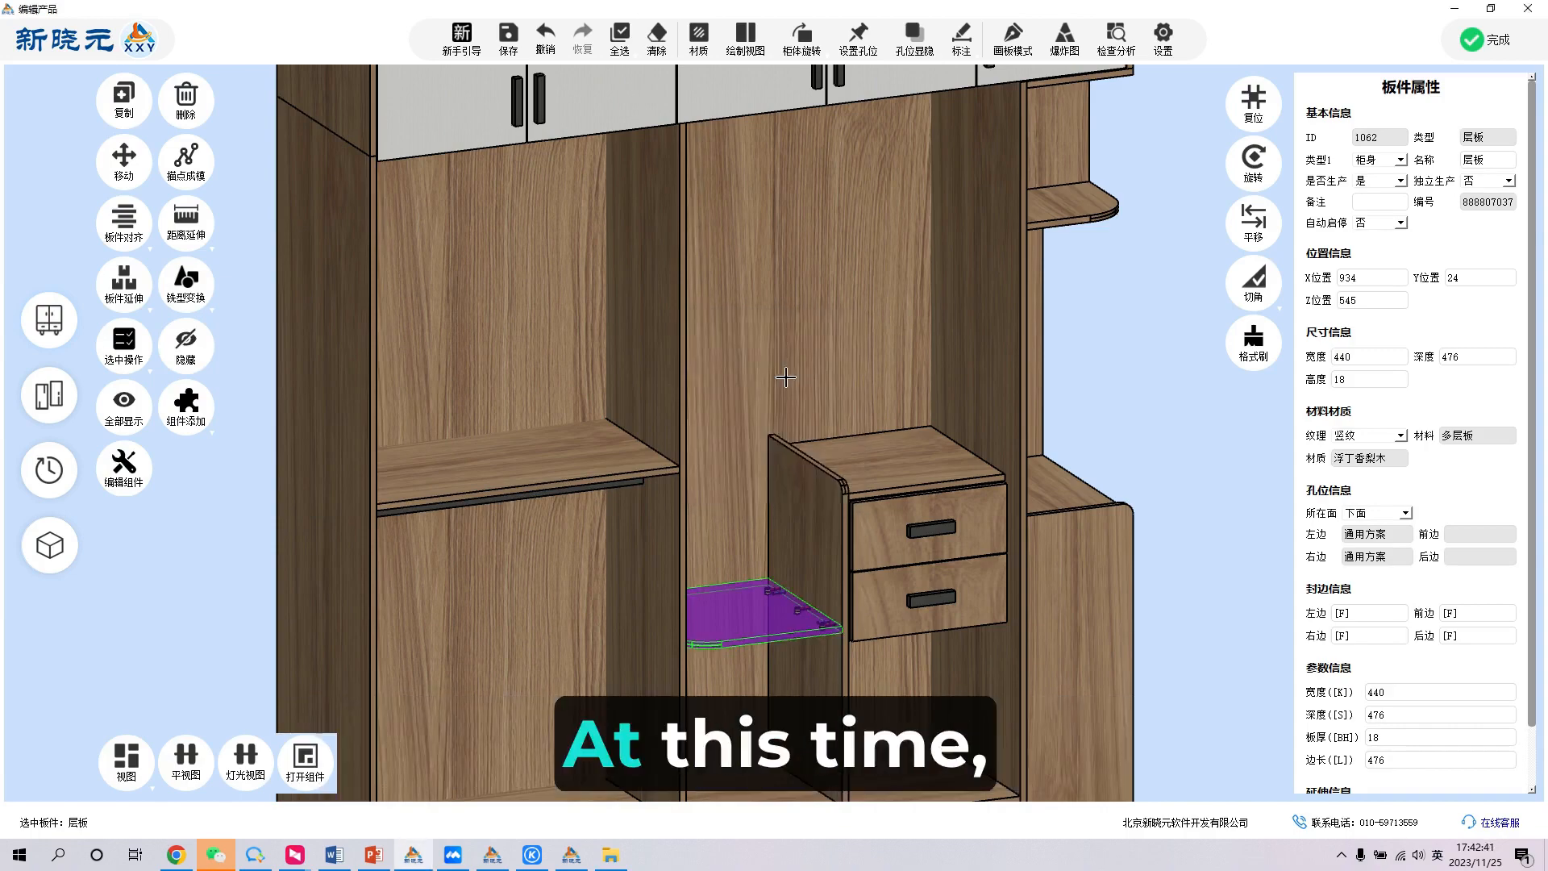
- Mirror the middle section's shelf with the panel mirror command so its rounded corner swaps sides, and return to the front view
middle_click_drag(772, 364, 612, 476)
scroll(601, 480, "up", 1)
left_click(661, 523)
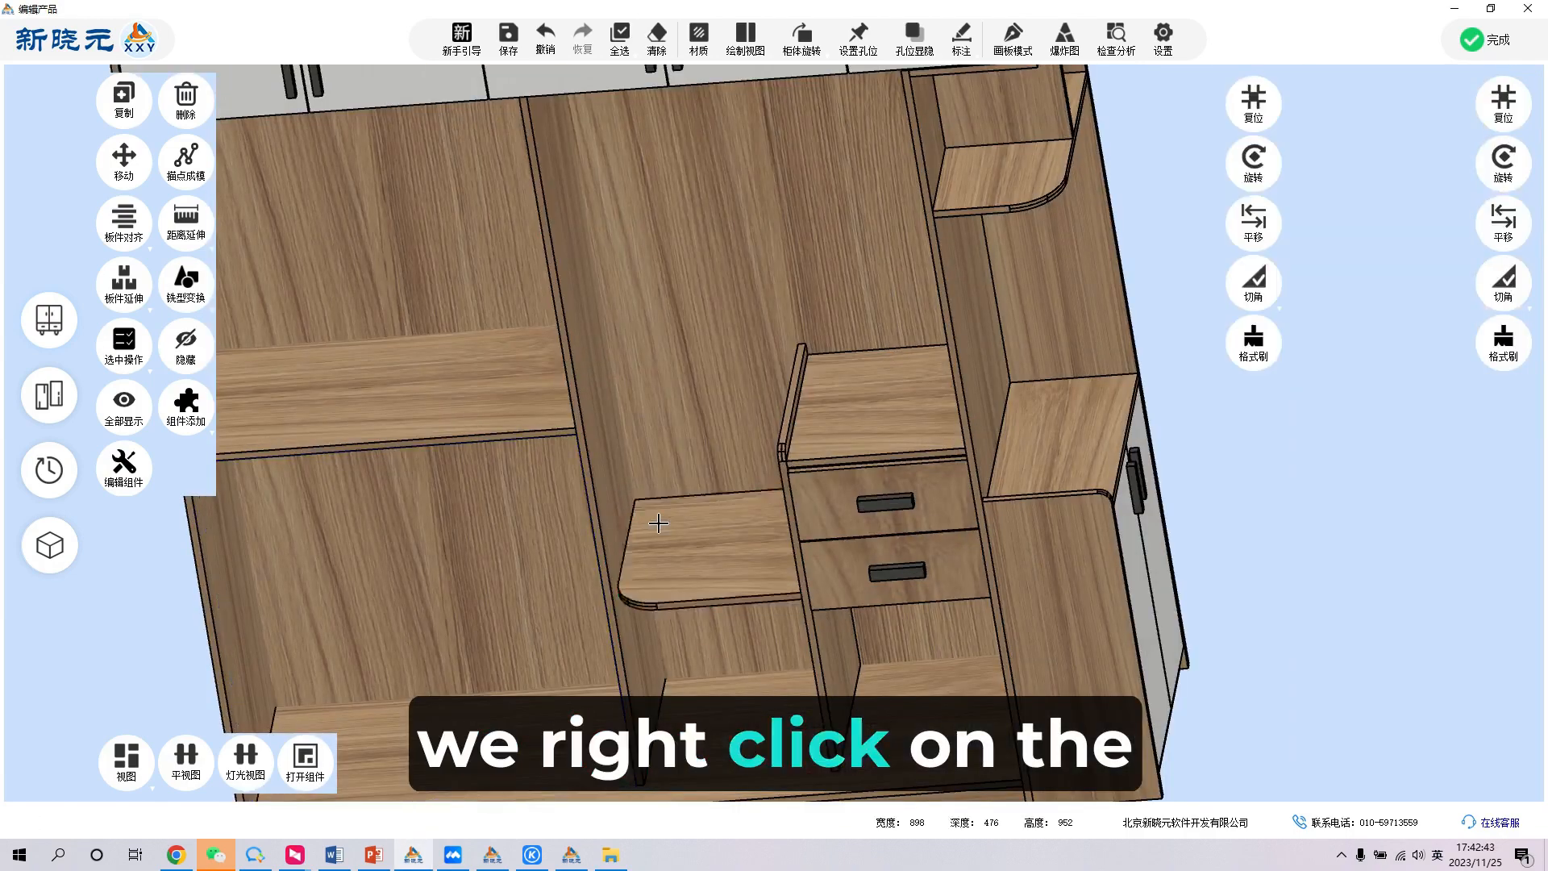
right_click(659, 523)
left_click(701, 441)
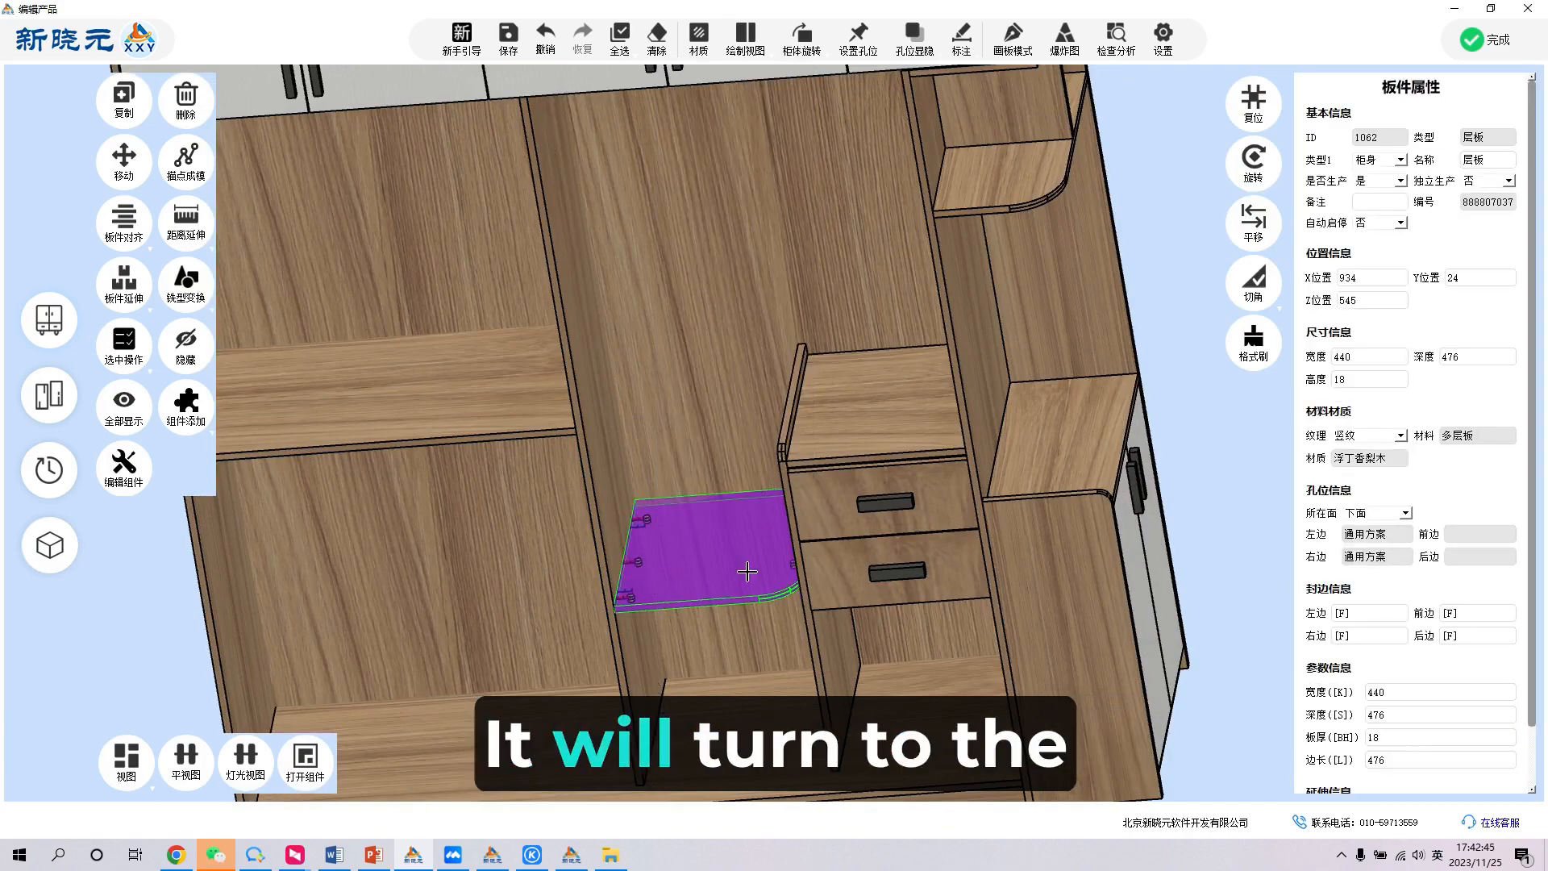
middle_click_drag(627, 614, 695, 544)
left_click(695, 543)
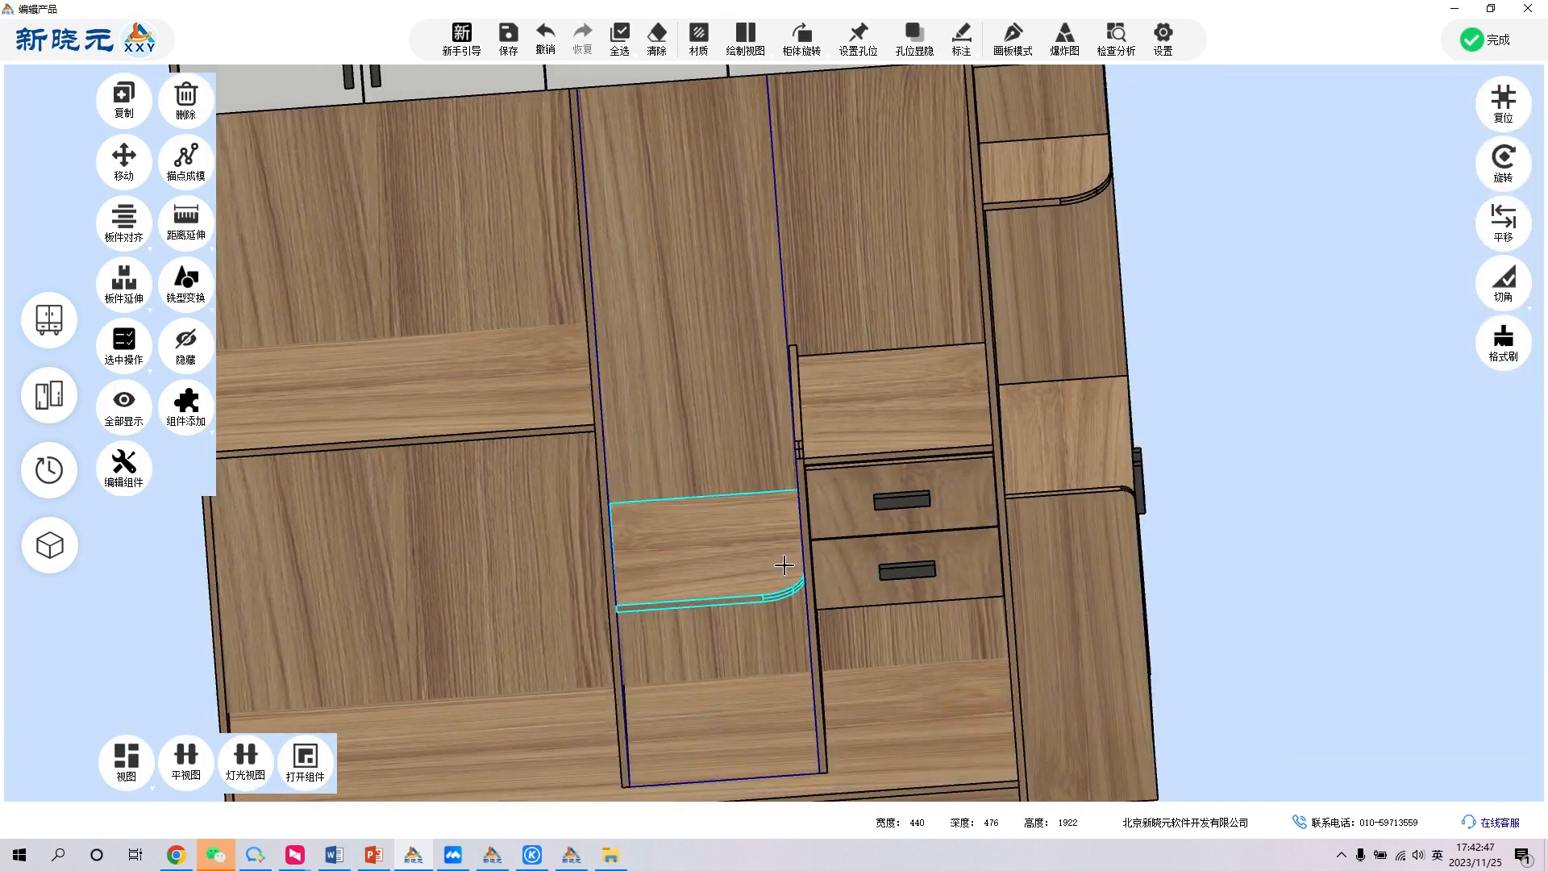
scroll(734, 557, "down", 4)
scroll(734, 557, "down", 1)
double_click(1071, 407)
scroll(679, 423, "down", 3)
scroll(782, 563, "up", 6)
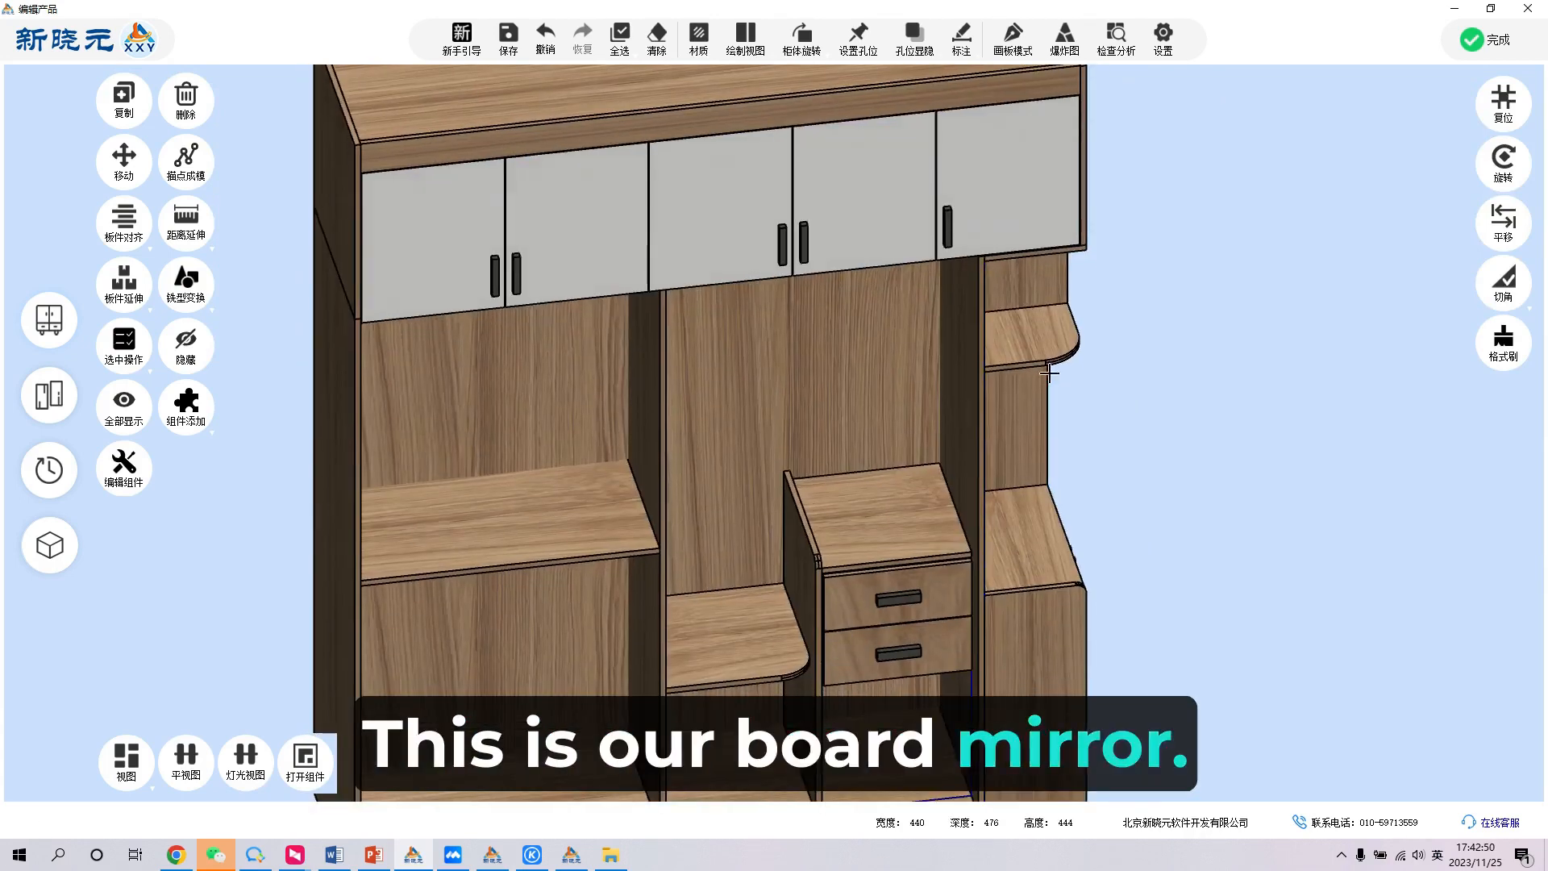
double_click(1240, 282)
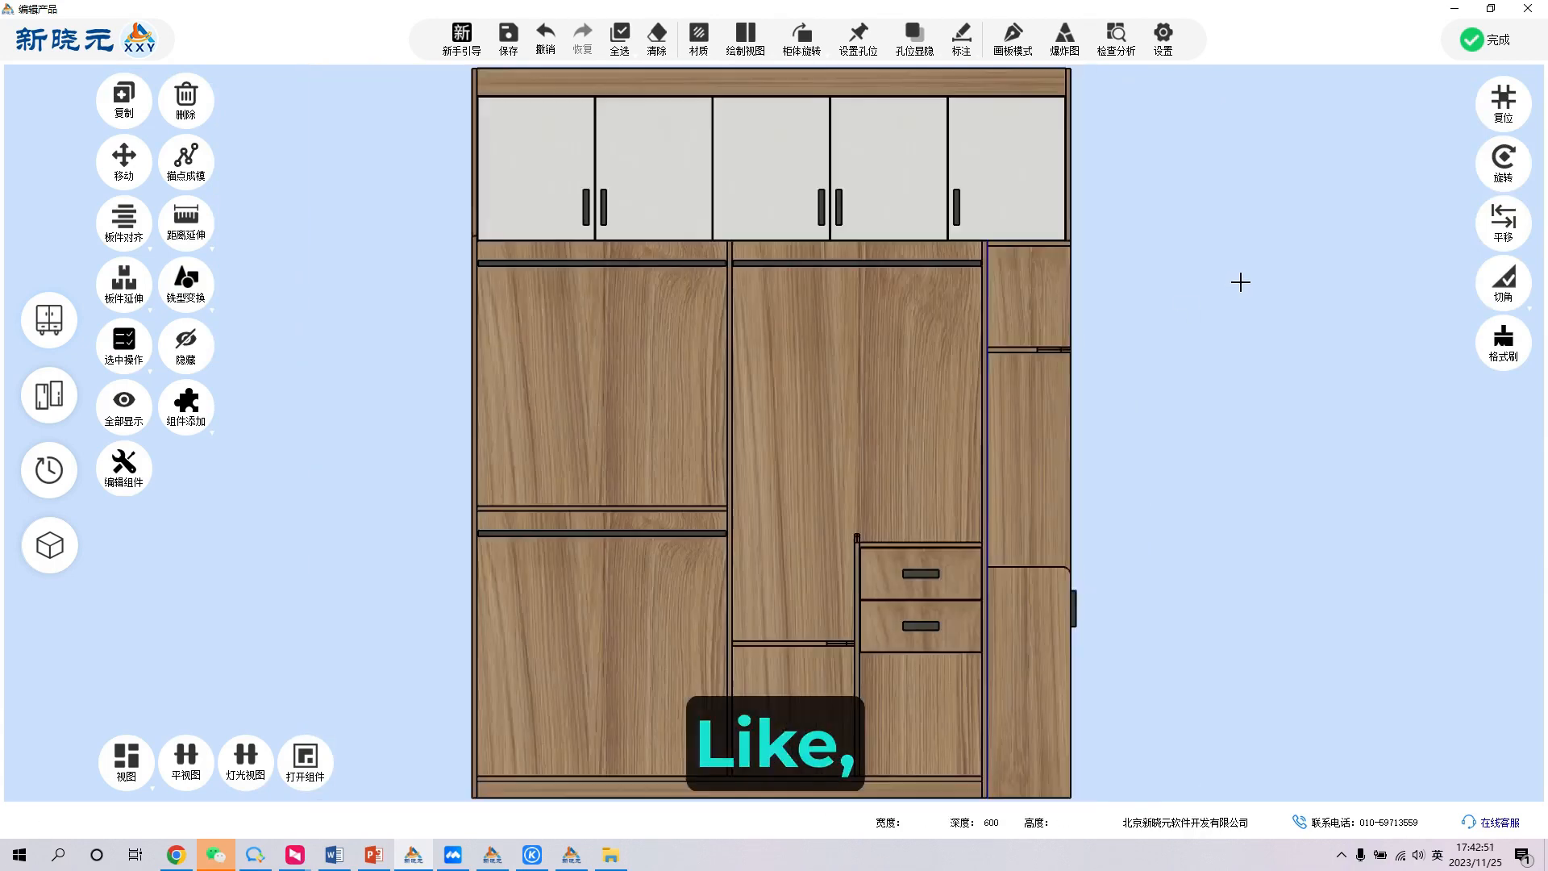
- Undo the mirroring and corner rounding of the middle section's shelf
left_click(792, 644)
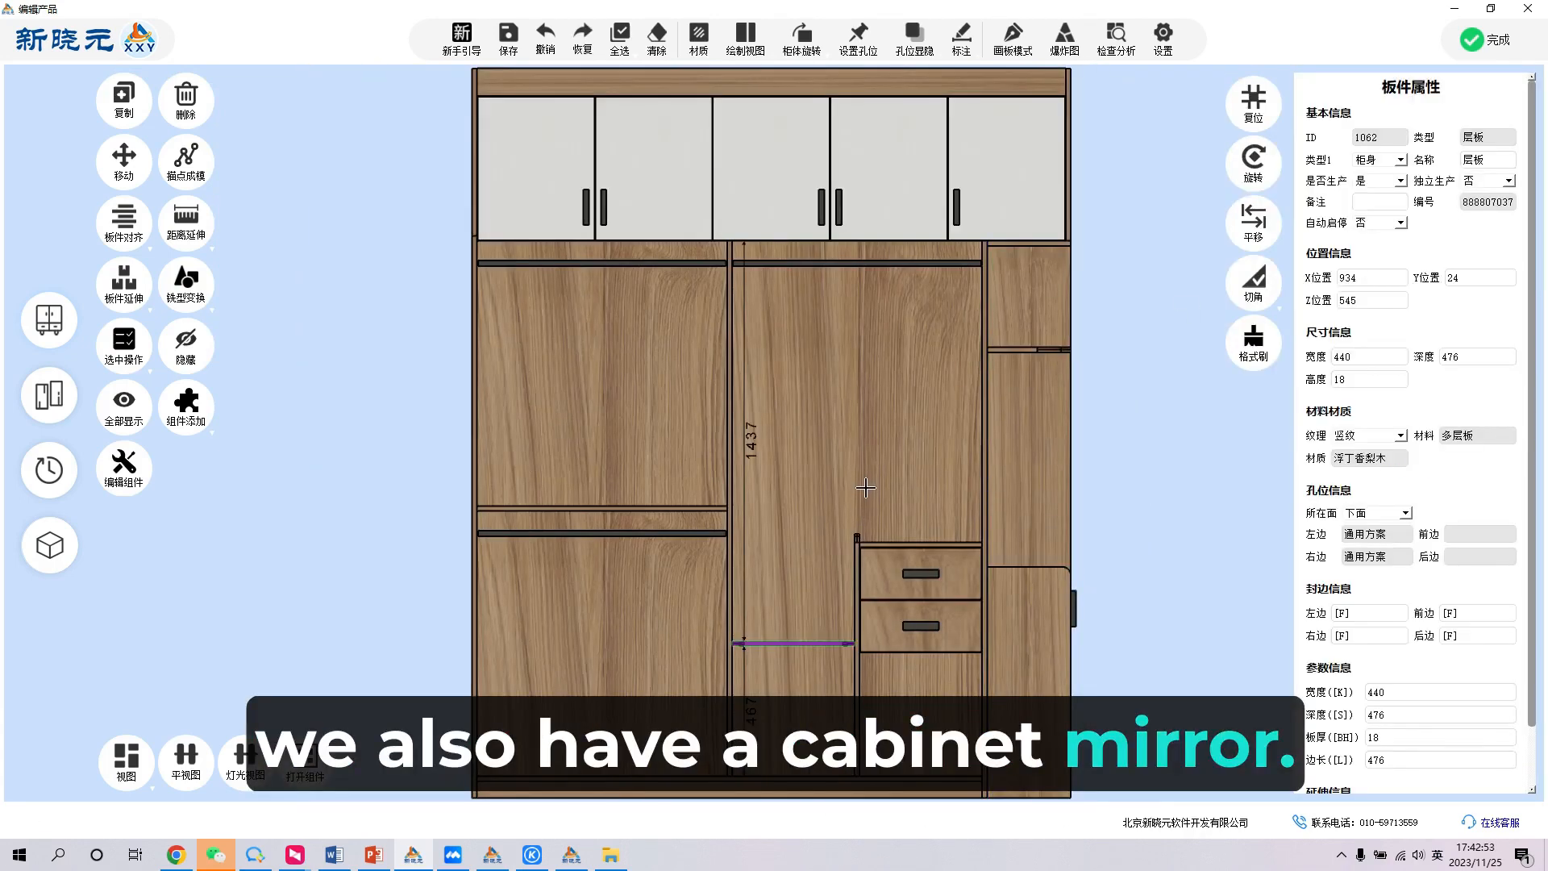
left_click(1123, 418)
scroll(1119, 416, "down", 4)
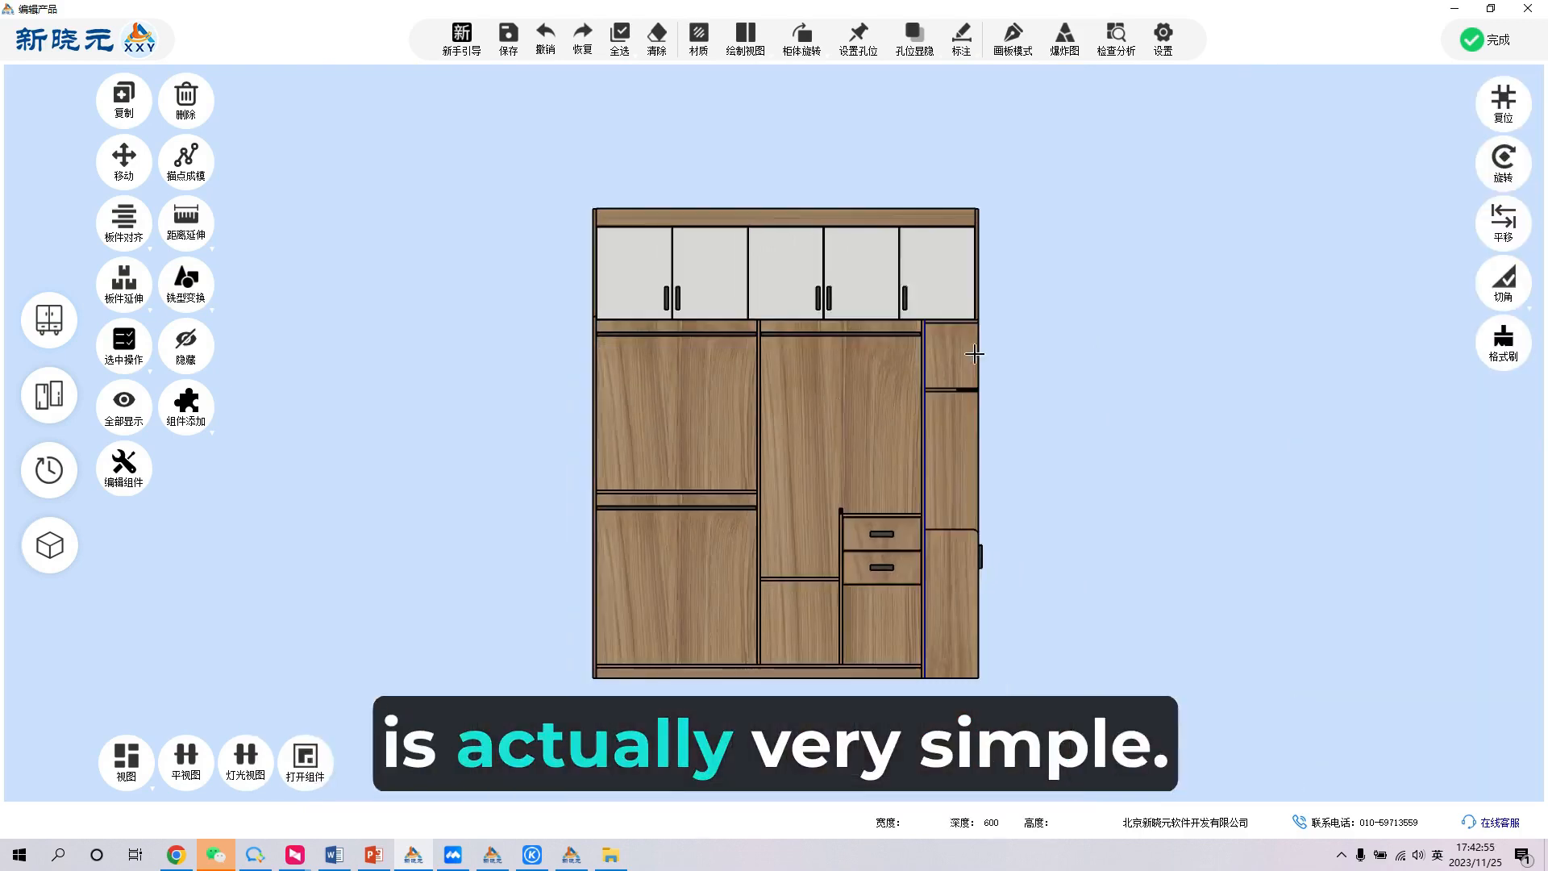
left_click(976, 353)
left_click(1030, 346)
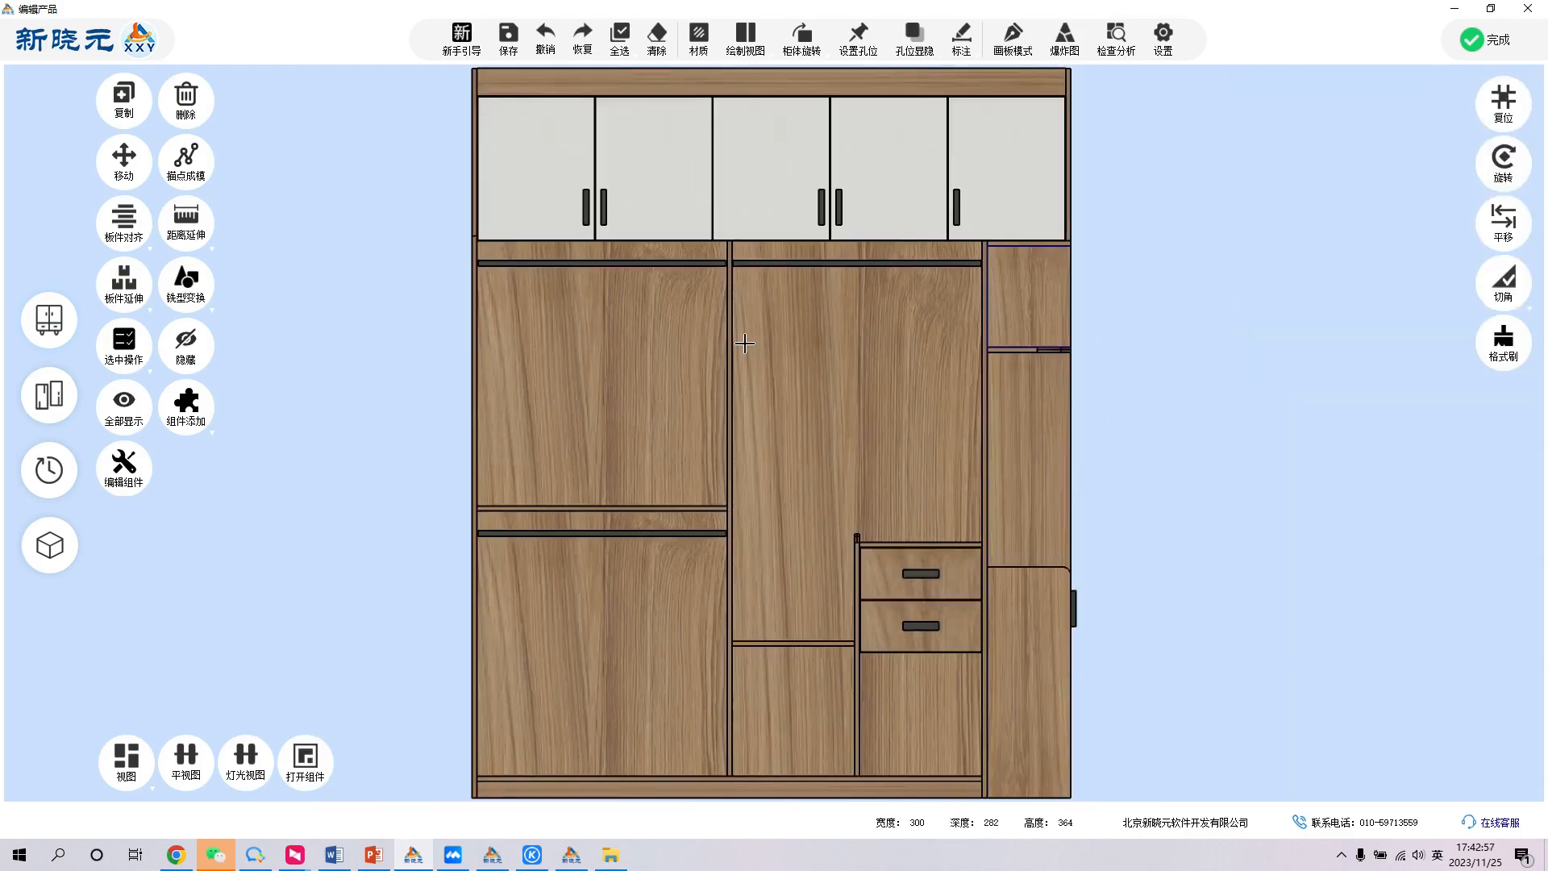
- Mirror the whole cabinet with the cabinet mirror command and check the mirrored copy beside the original
right_click(832, 324)
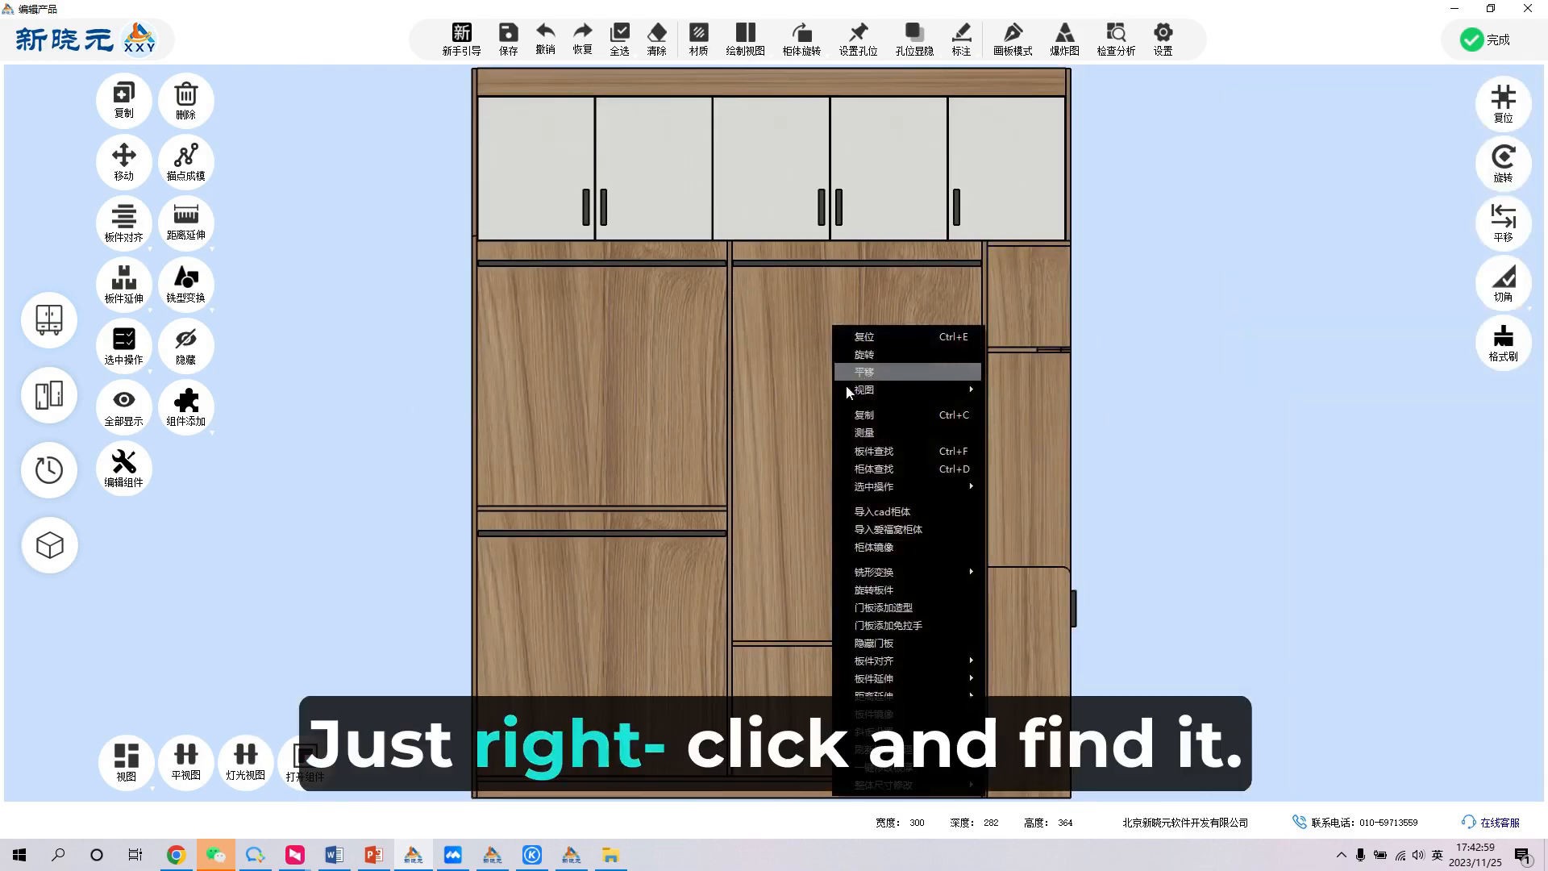
left_click(895, 546)
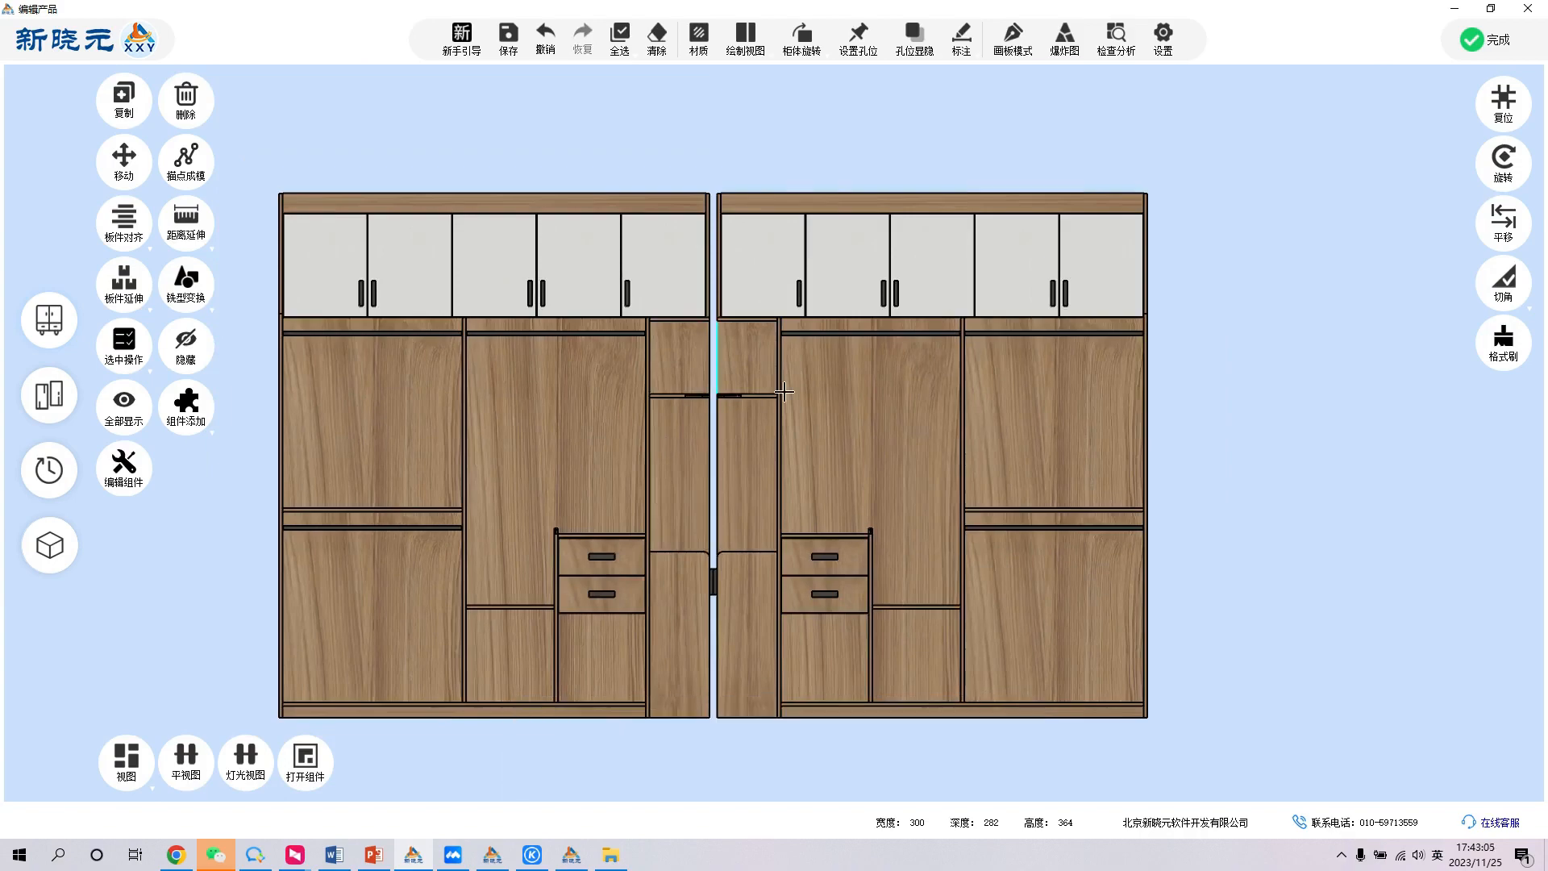
left_click_drag(785, 408, 910, 362)
left_click(1503, 104)
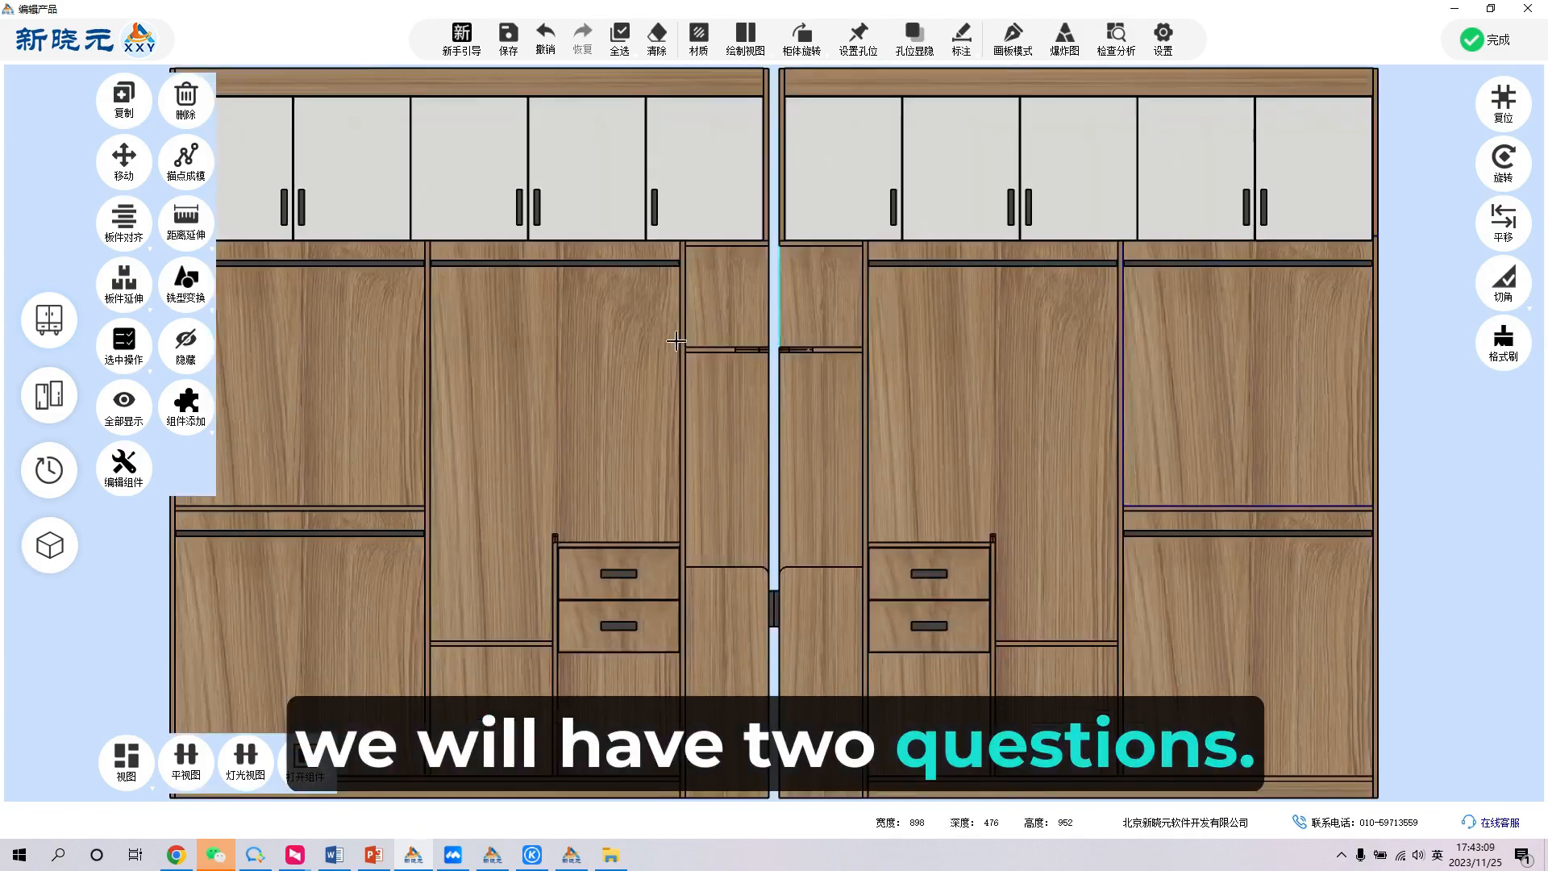
scroll(1000, 323, "down", 2)
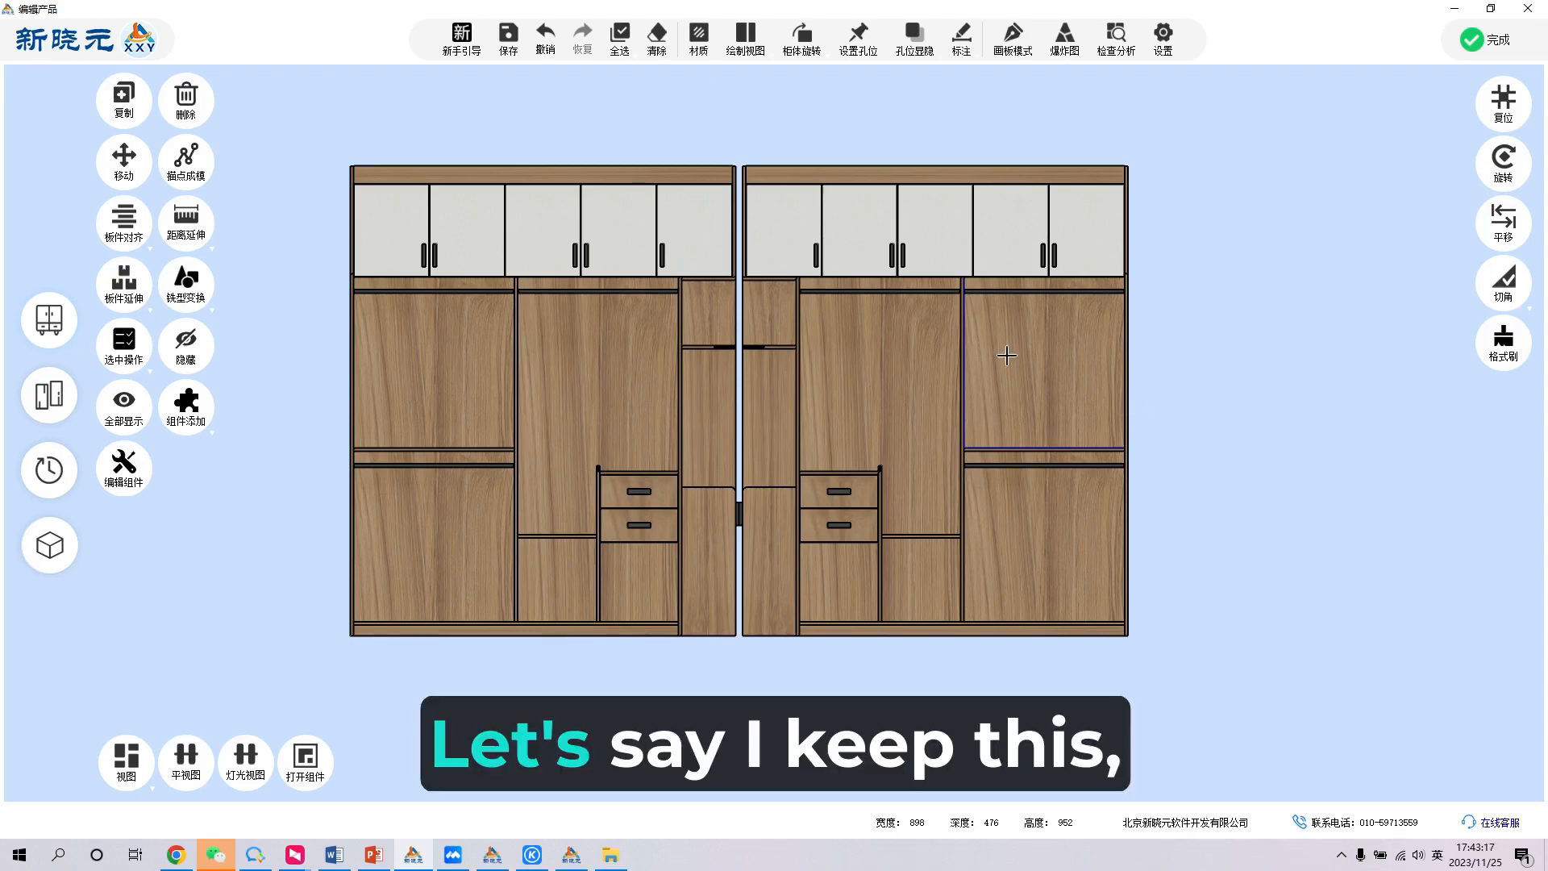
- Delete the original cabinet along with its leftover door, small bottom part and upper side panel, keeping only the mirrored copy
left_click_drag(722, 660, 293, 148)
key("Delete")
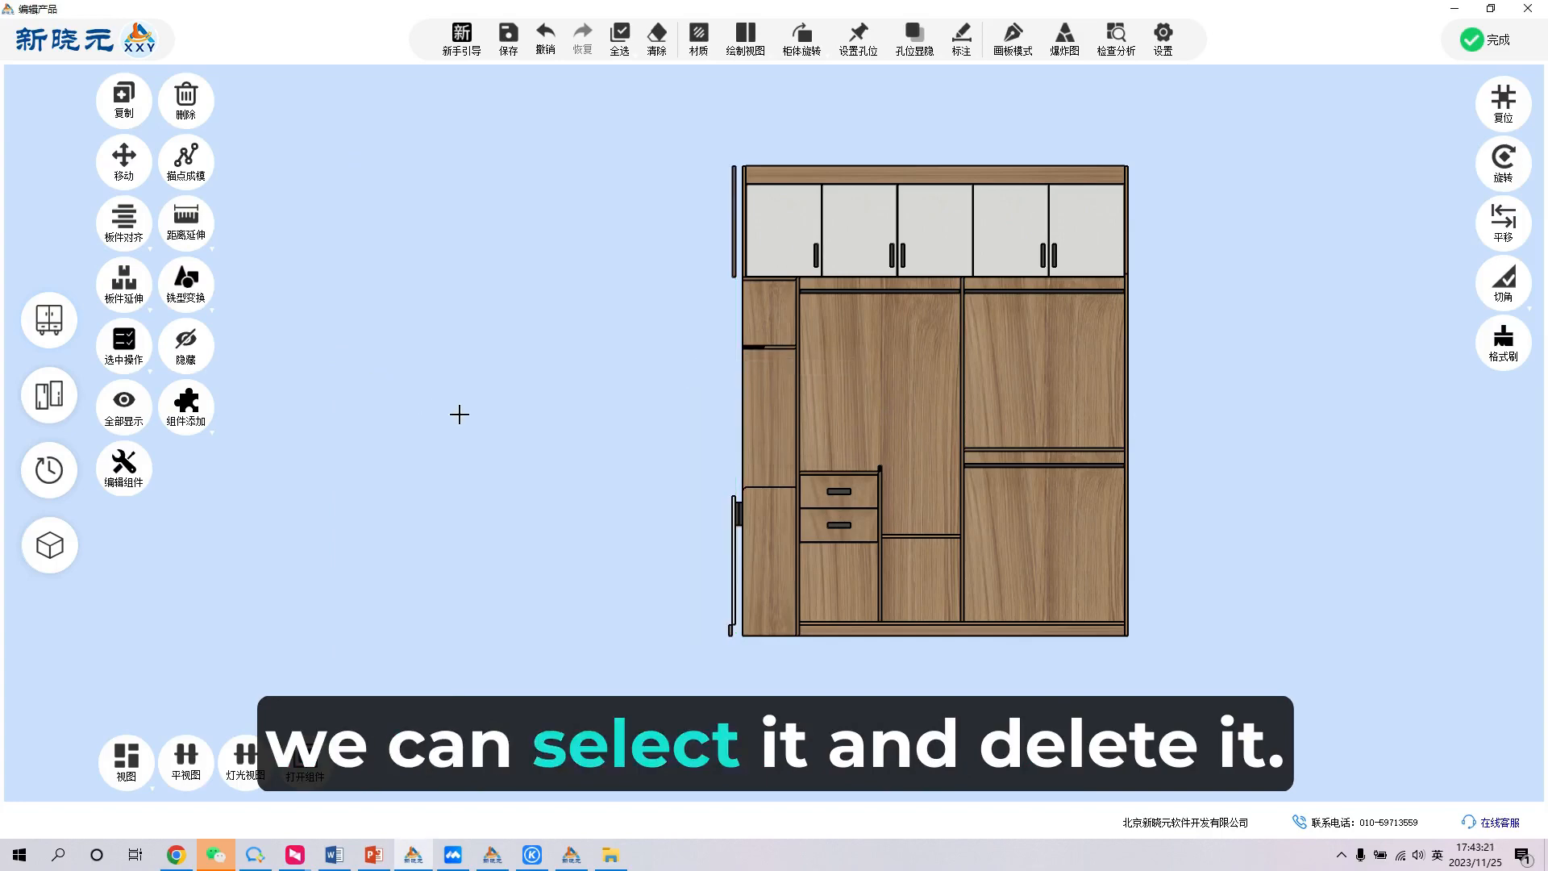
left_click_drag(710, 444, 734, 547)
key("Delete")
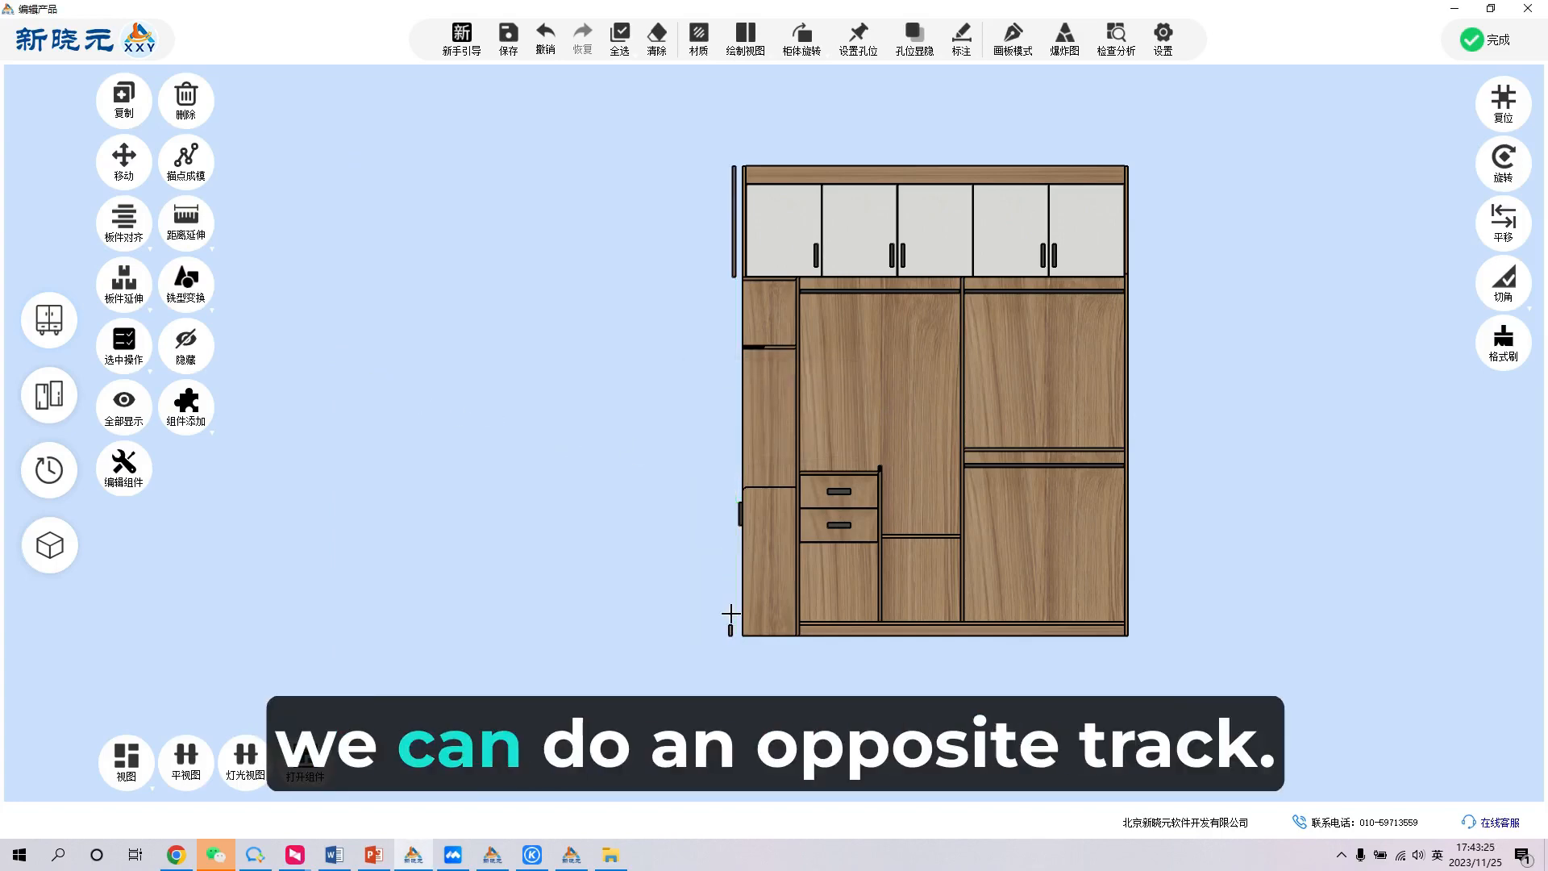
left_click_drag(703, 605, 735, 645)
key("Delete")
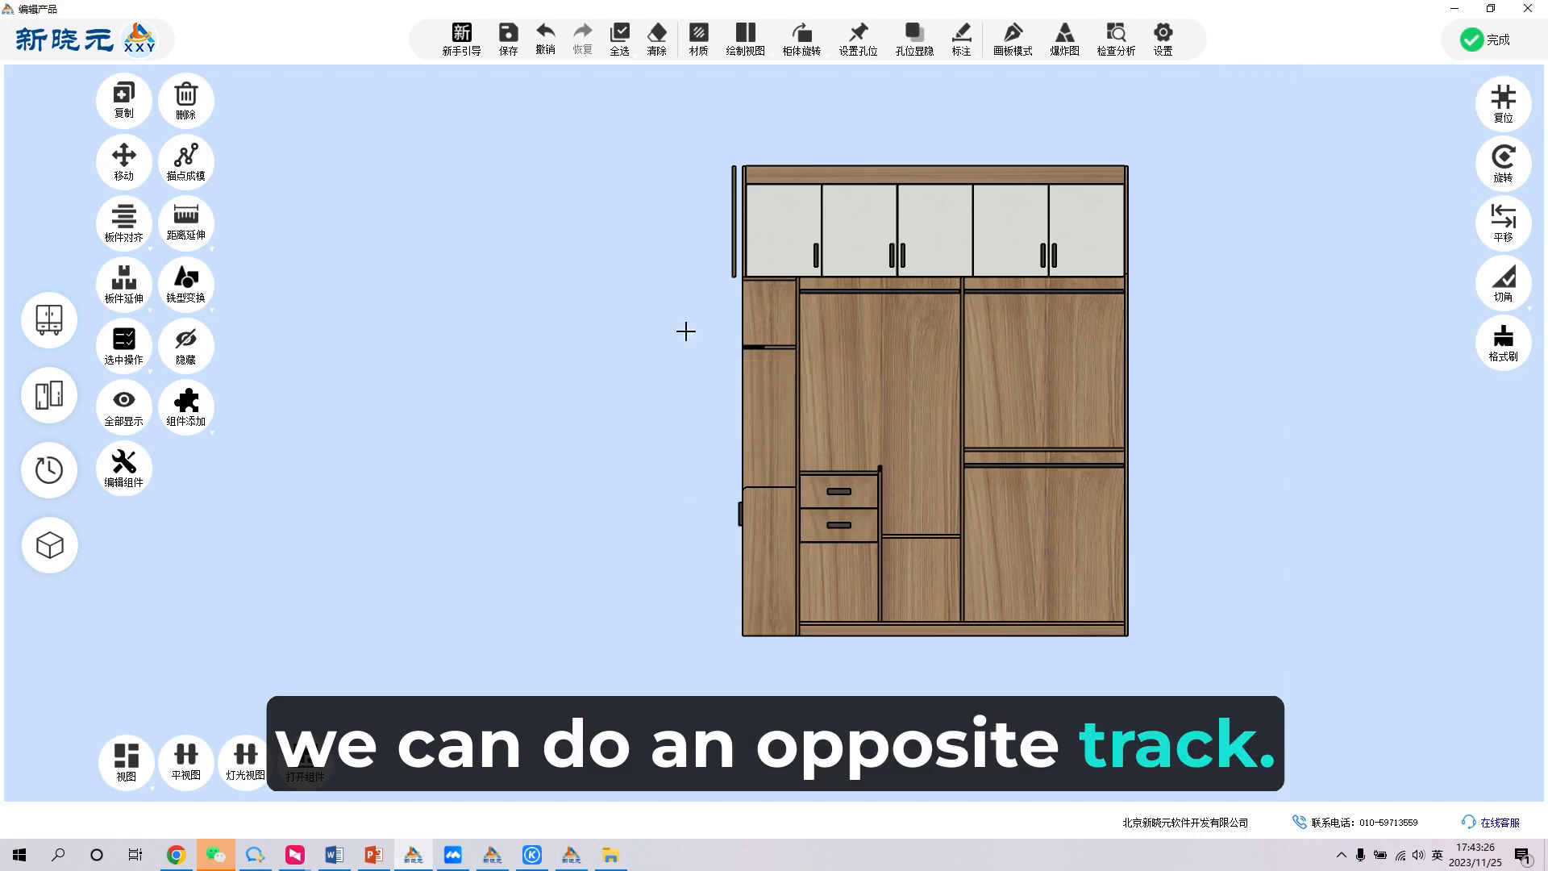
left_click(735, 201)
key("Delete")
- Complete the cabinet edit to return to the order layout, and check the mirrored wardrobe there
scroll(847, 283, "up", 3)
scroll(556, 403, "down", 2)
middle_click_drag(963, 399, 916, 505)
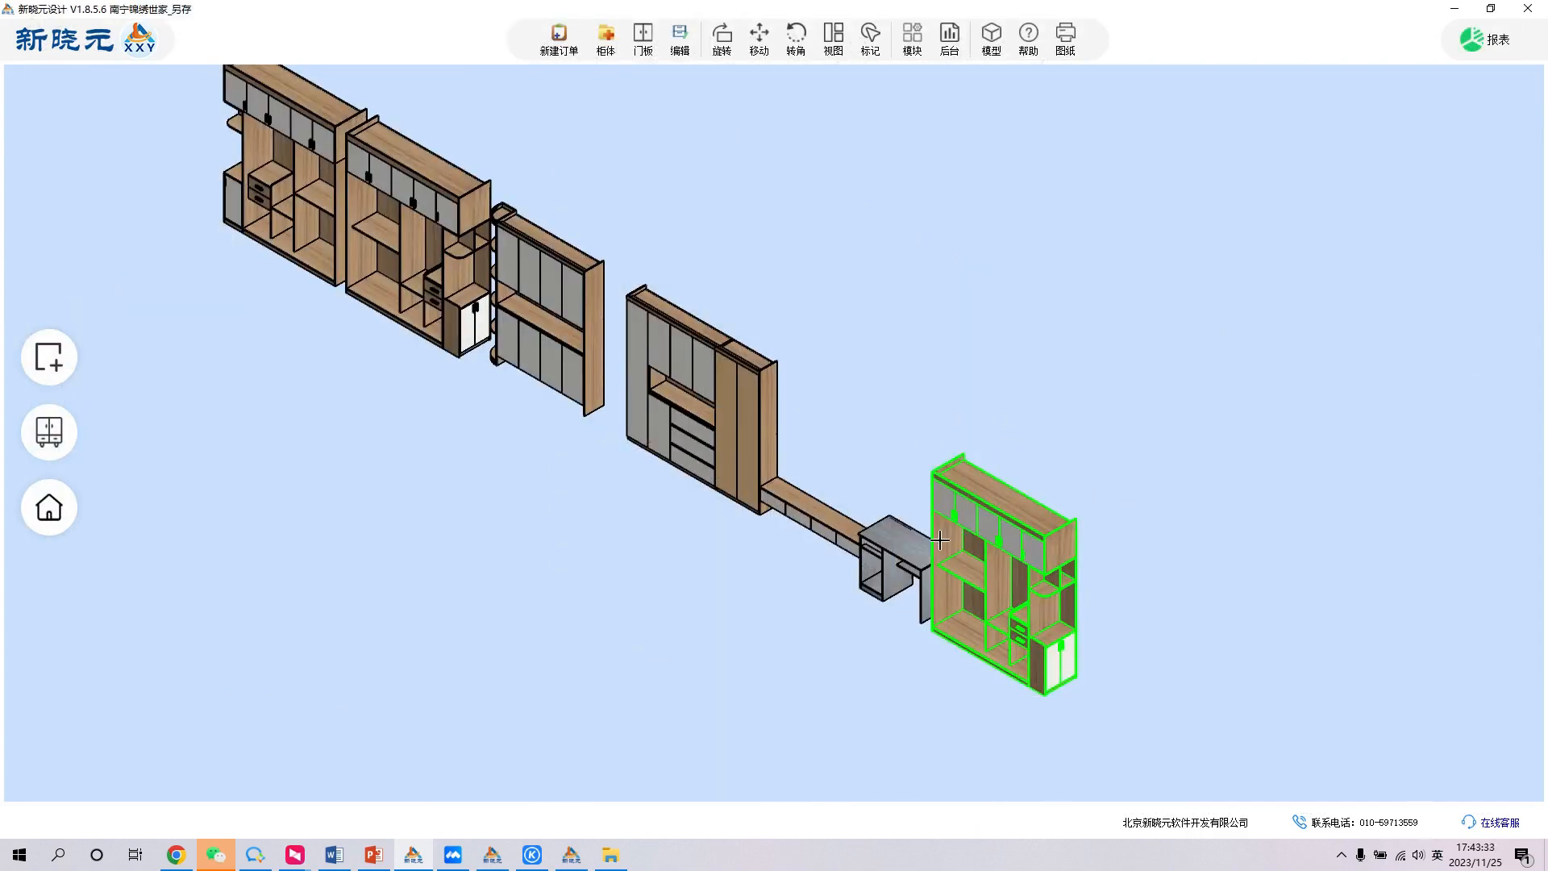
key("m")
scroll(770, 484, "down", 3)
scroll(951, 528, "up", 2)
scroll(1110, 332, "up", 1)
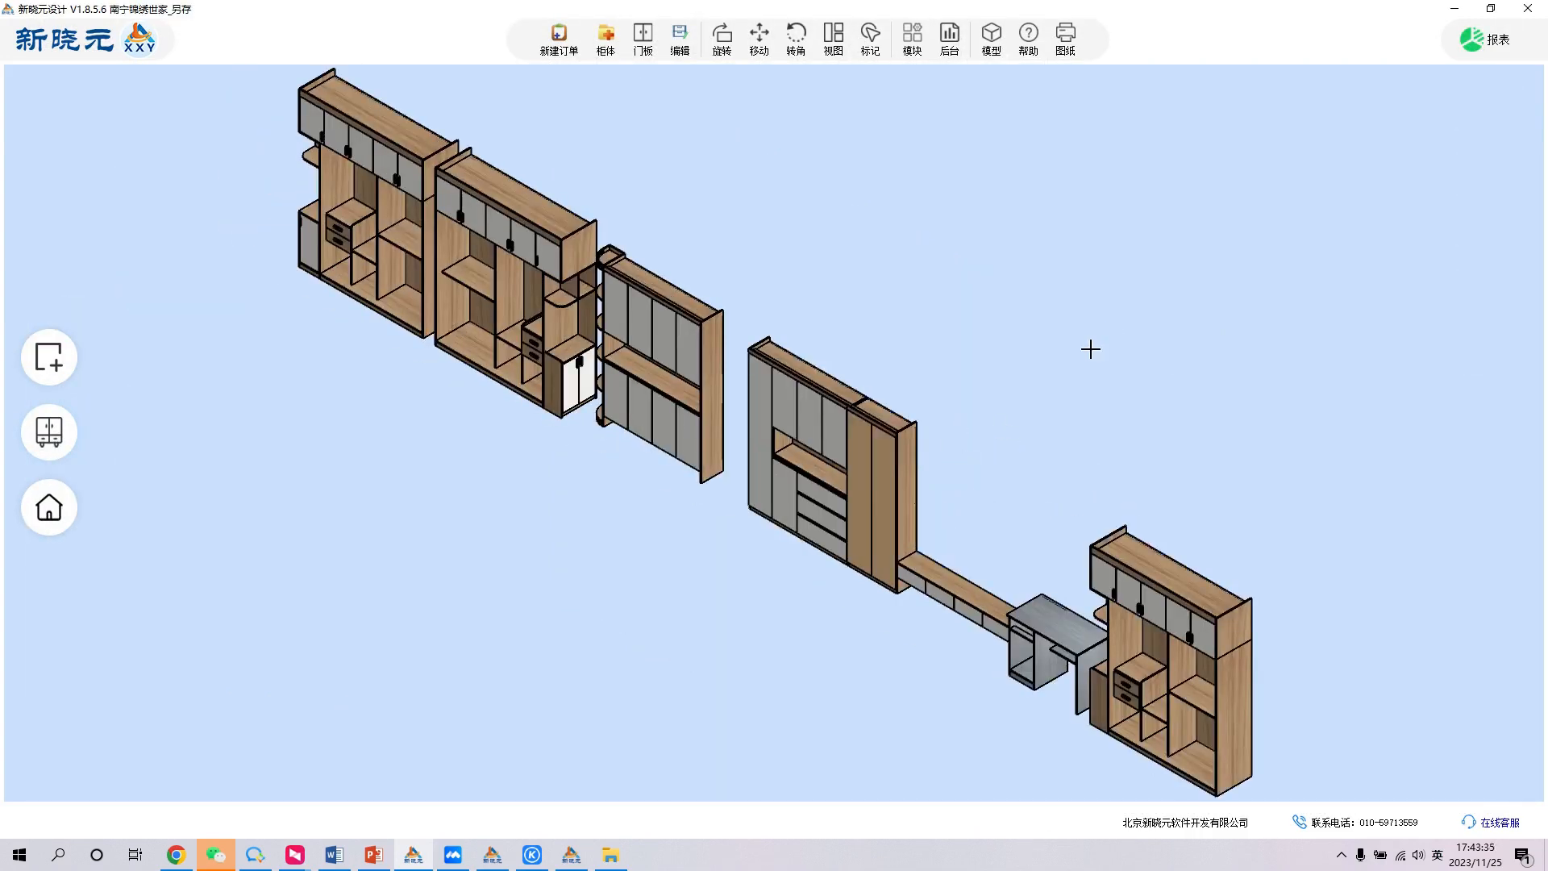
left_click(1145, 625)
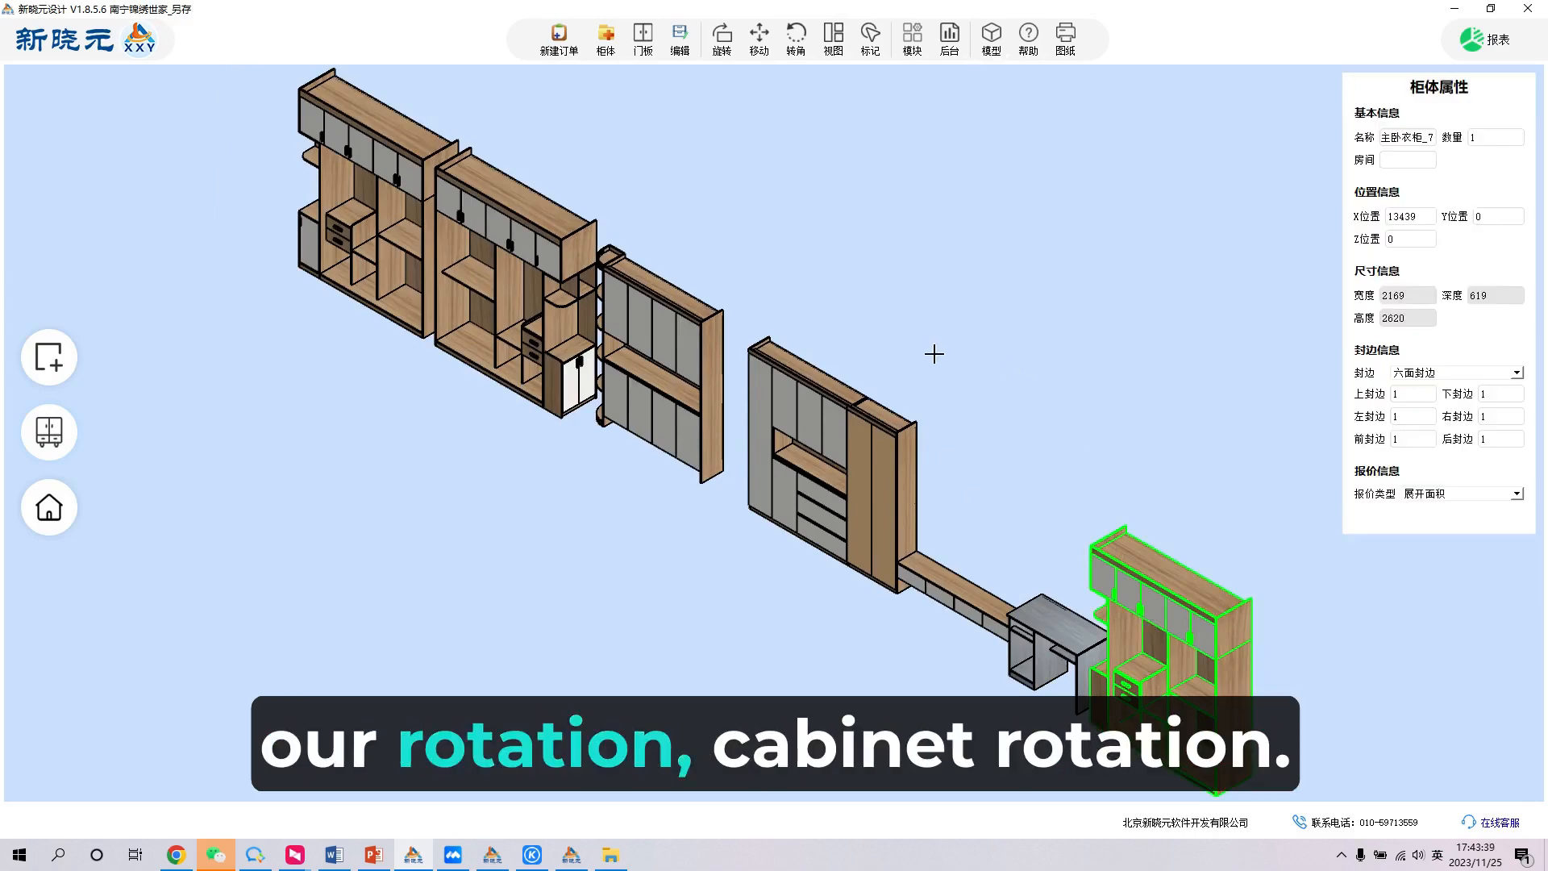
left_click(912, 335)
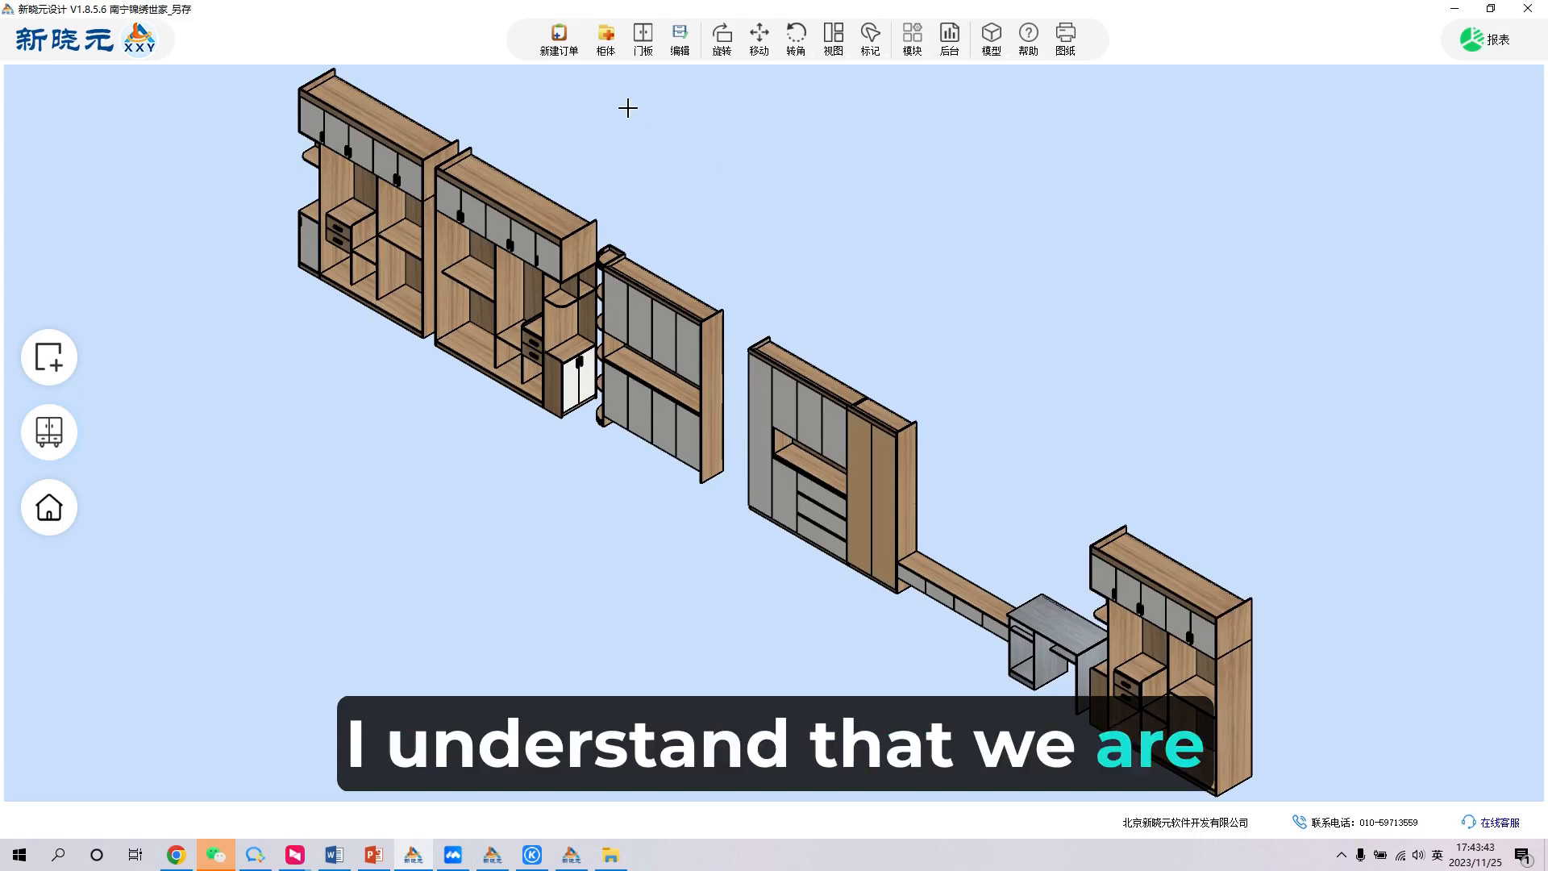
- Create a new cabinet from a frame without a kickboard, 1200 wide, 1600 high, 450 deep, with 18 thick boards
left_click(607, 52)
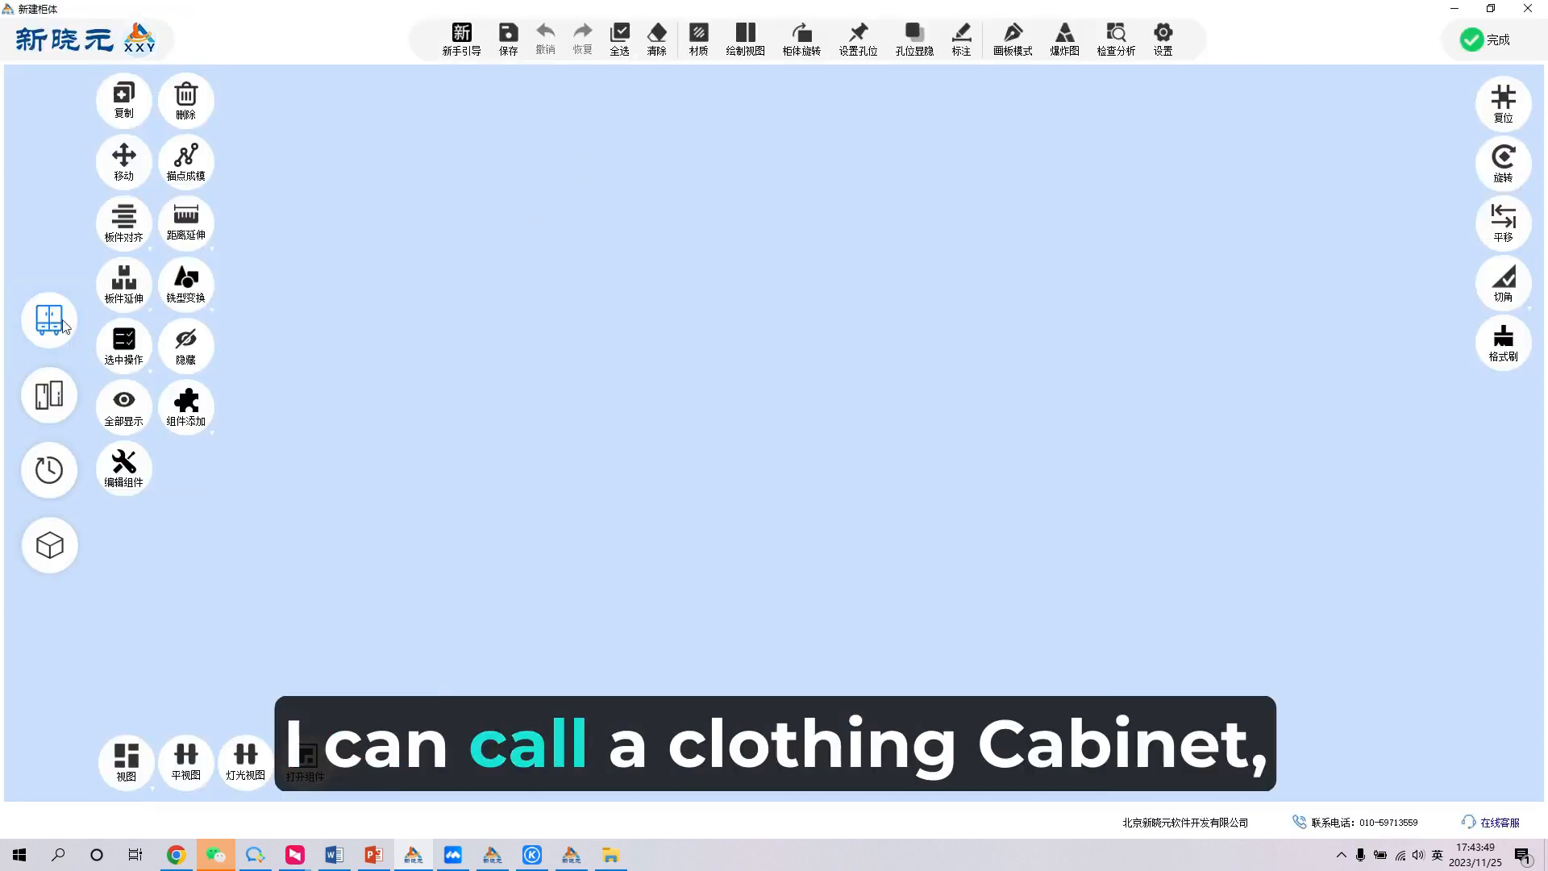
left_click(63, 326)
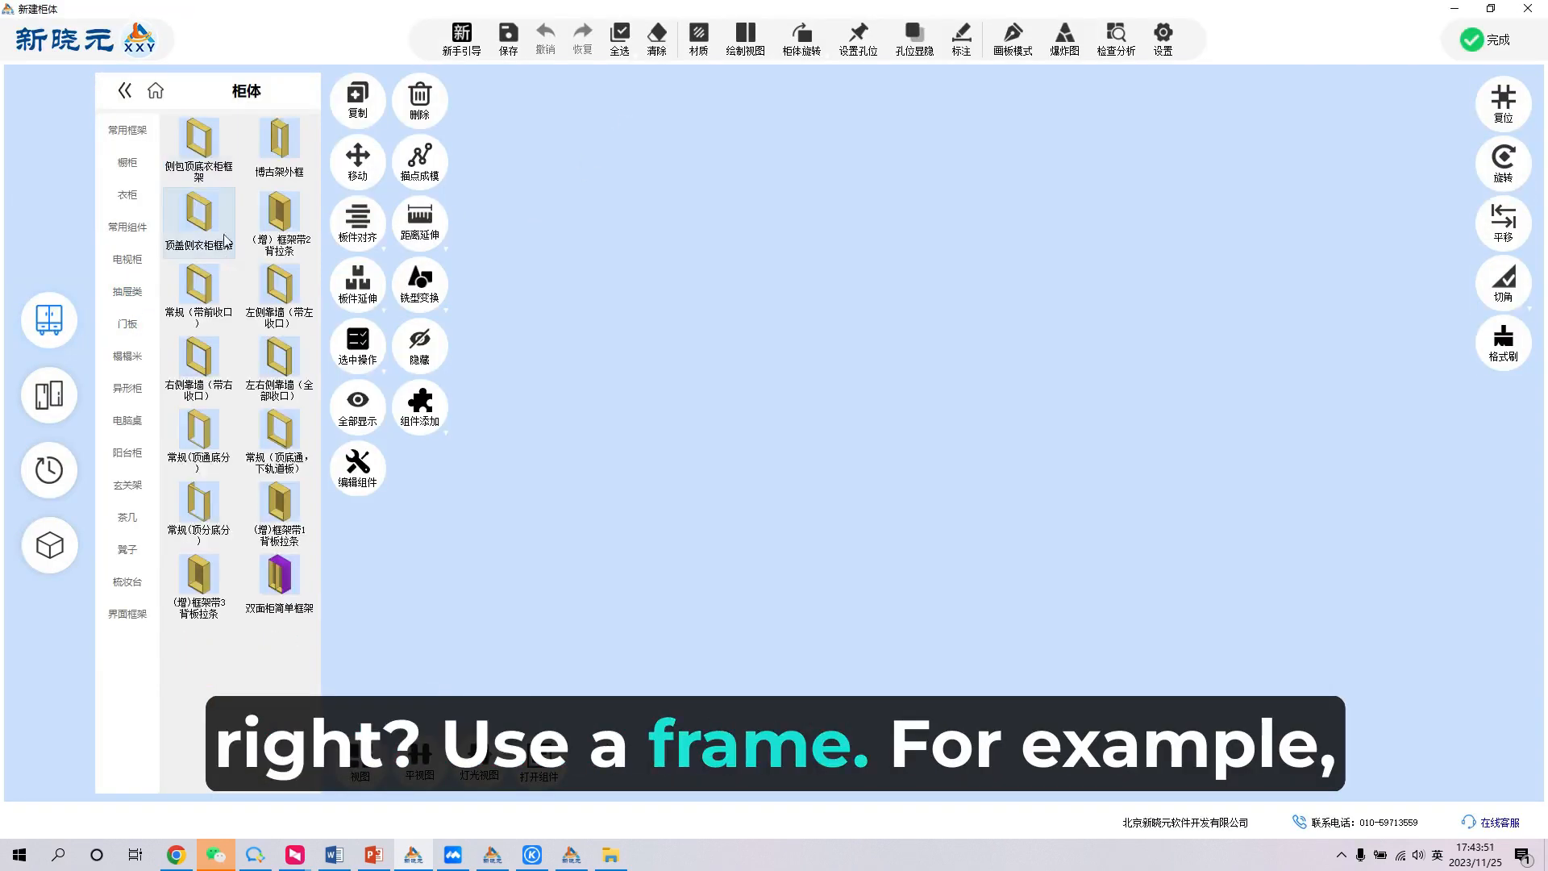
left_click(174, 183)
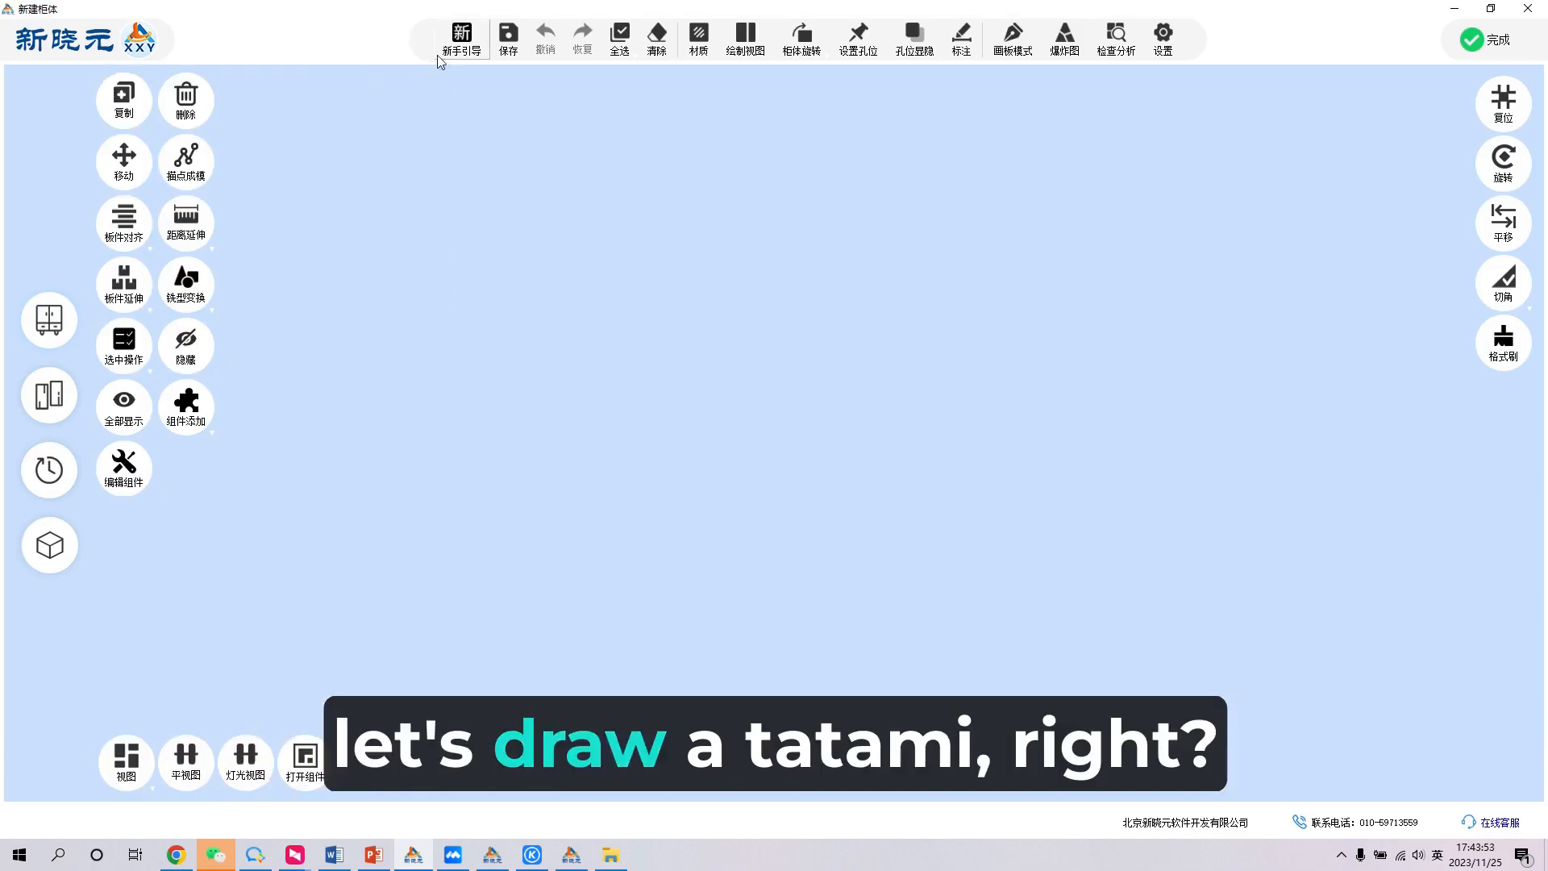
left_click(582, 344)
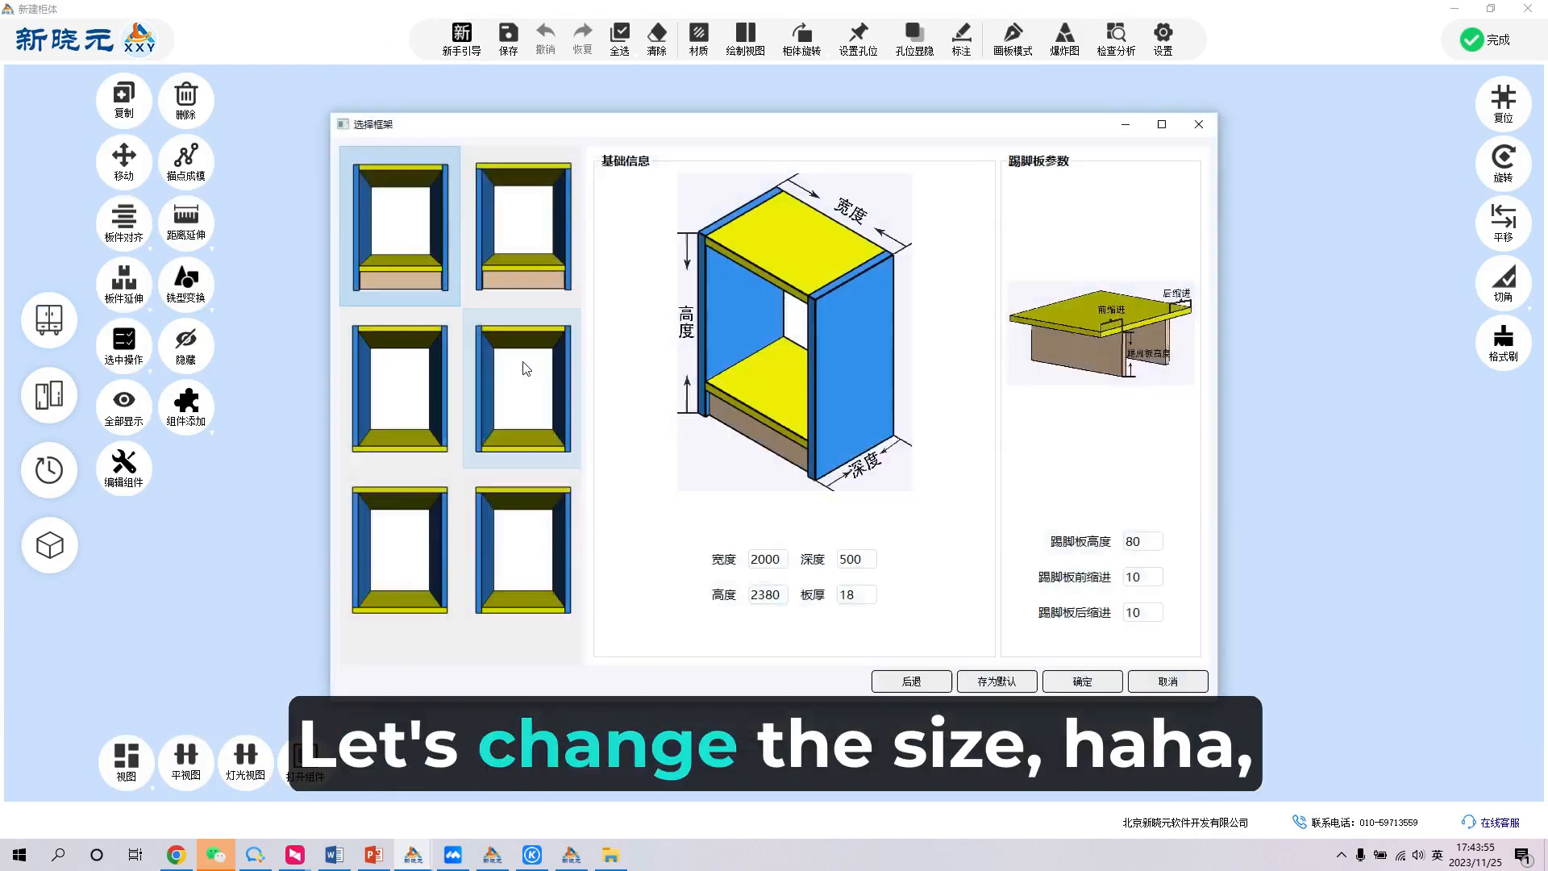
left_click(539, 411)
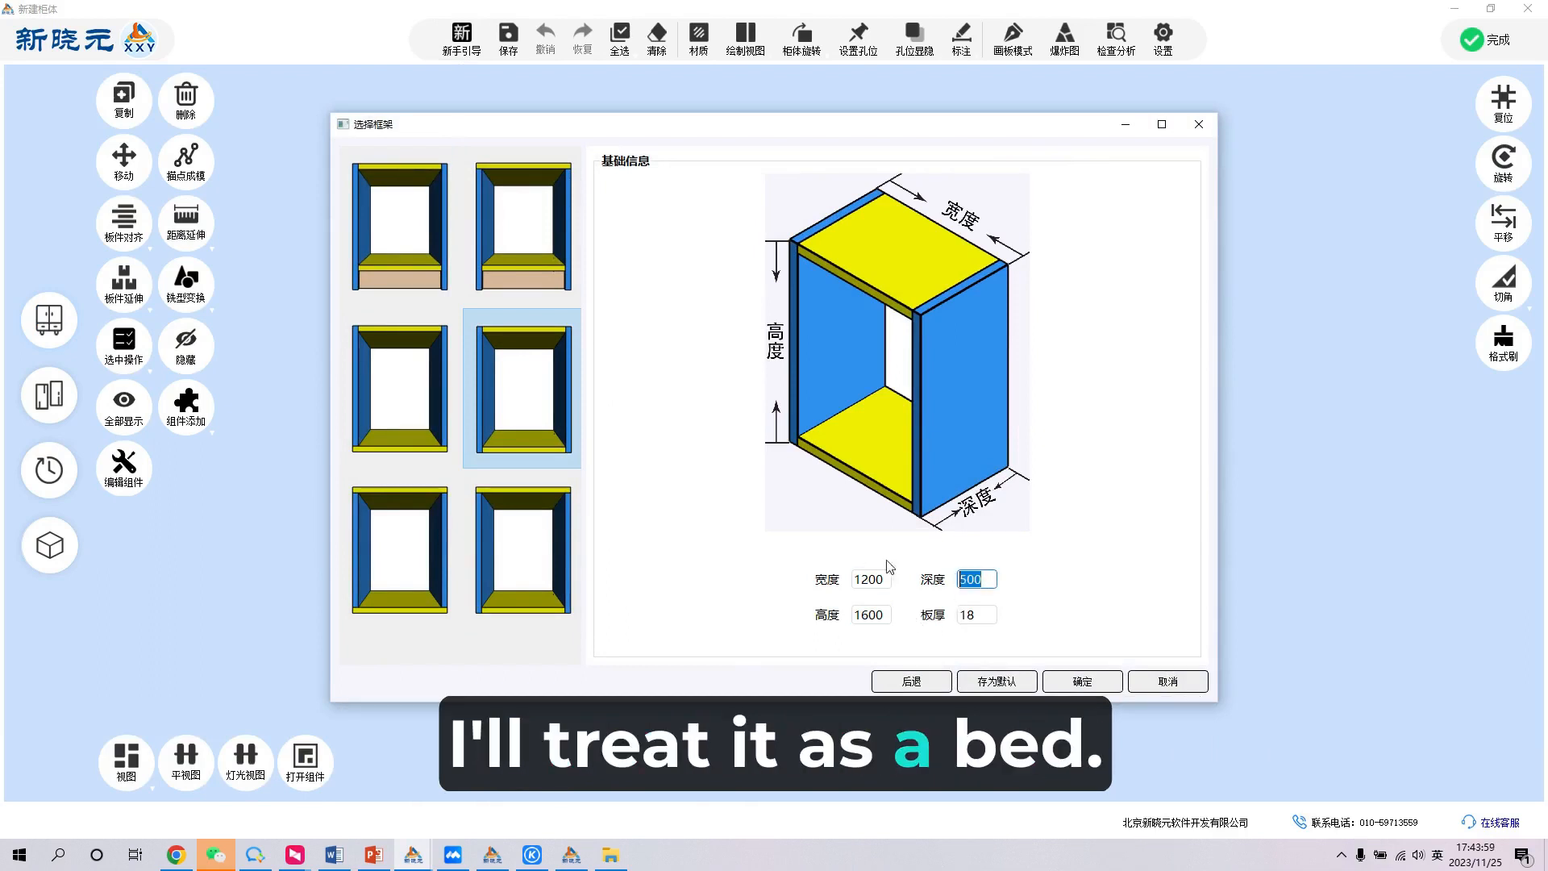
type("4")
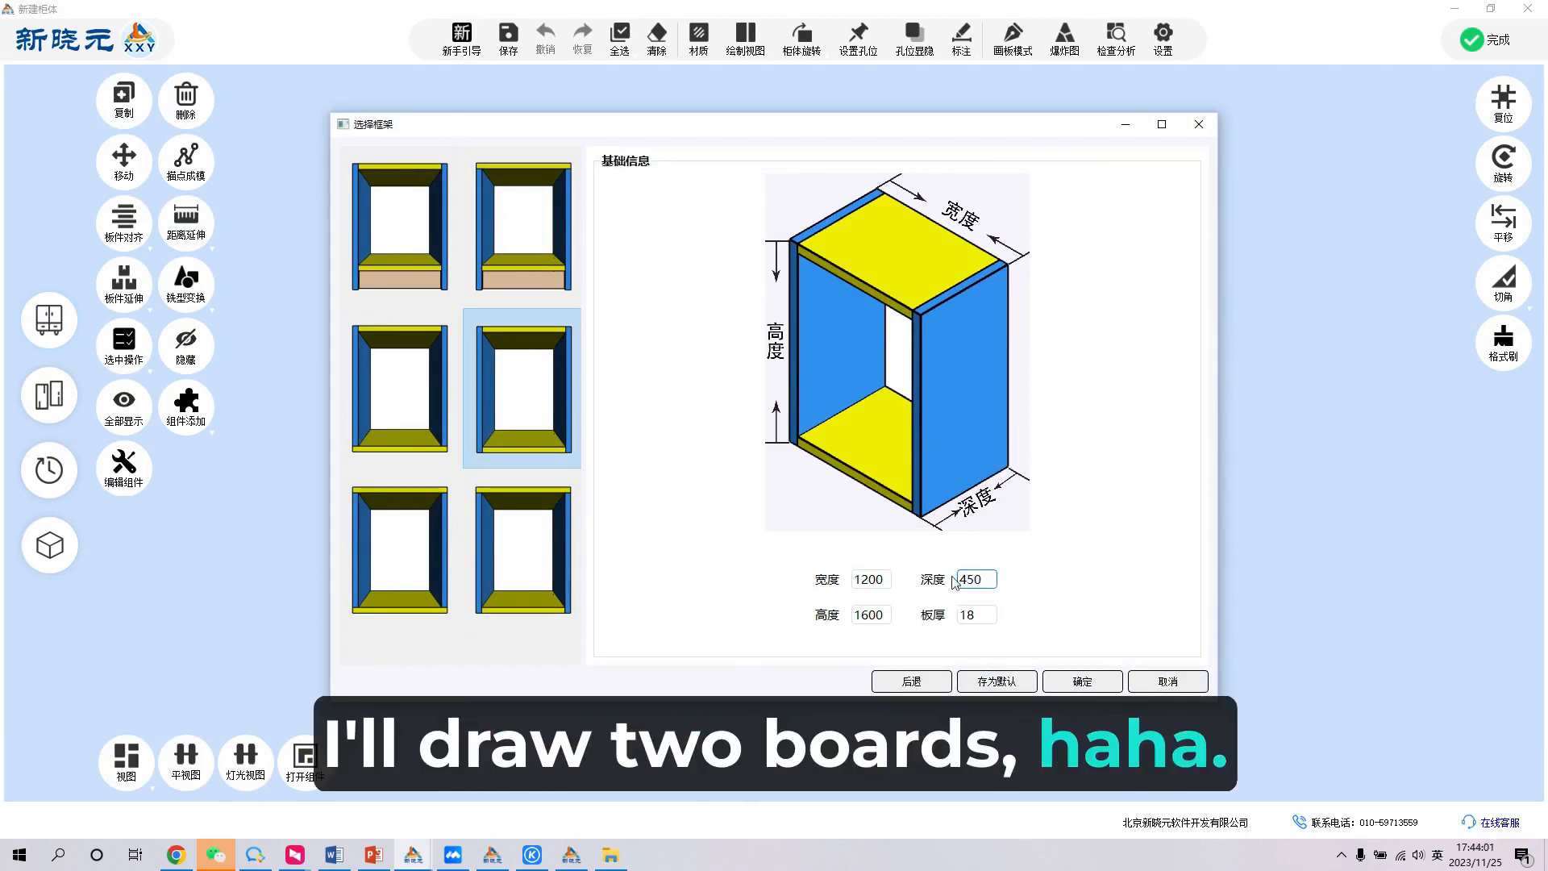
key("Return")
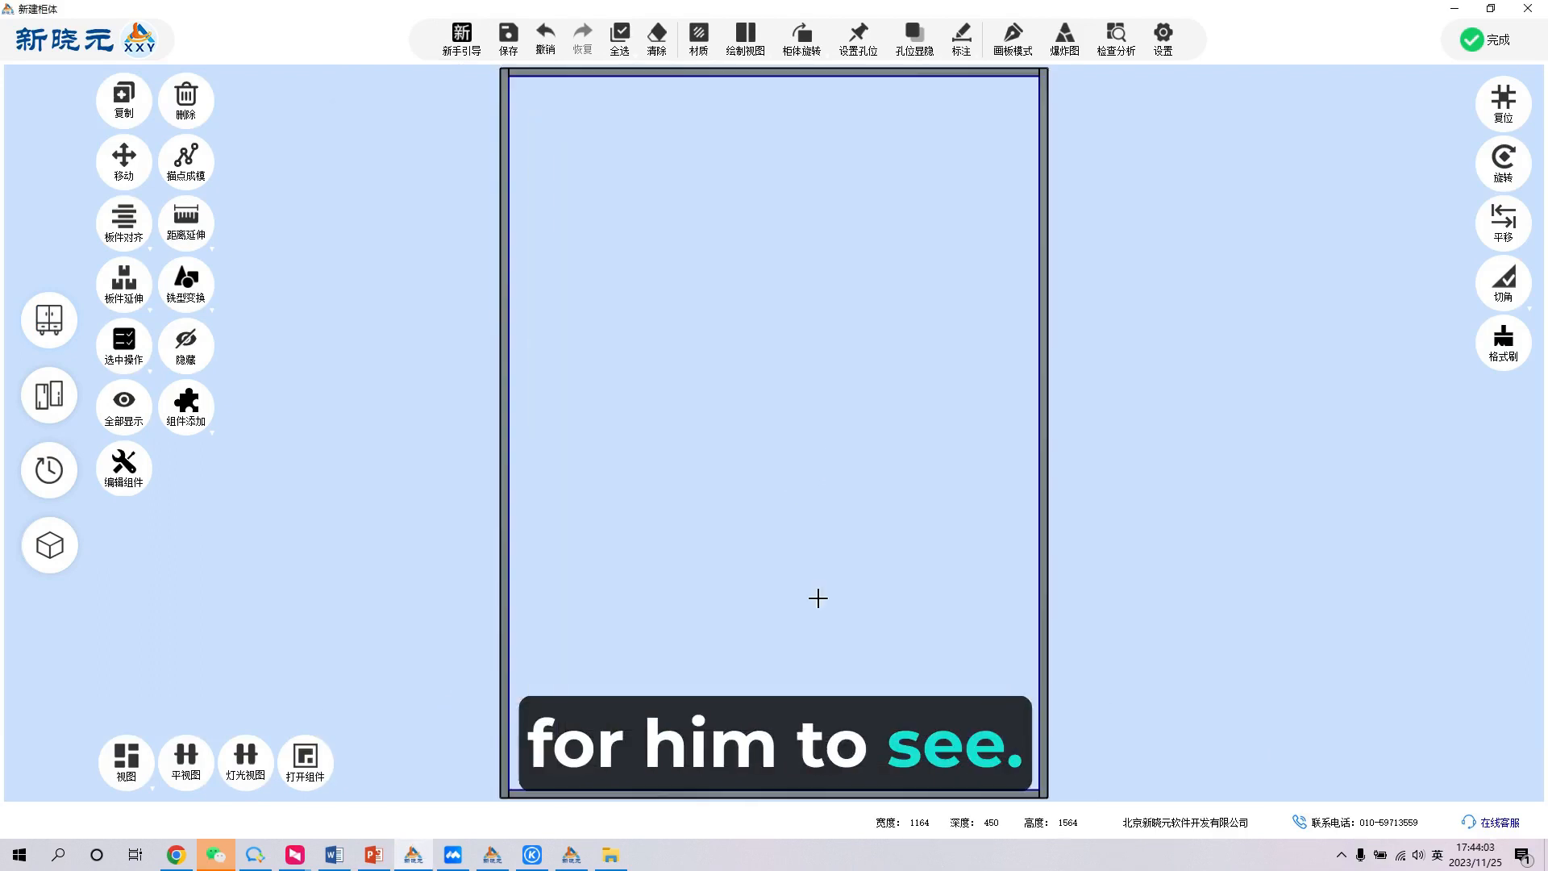
- Draw two evenly distributed vertical side panels inside the frame in panel drawing mode, dividing it into three bays
middle_click_drag(817, 598, 949, 124)
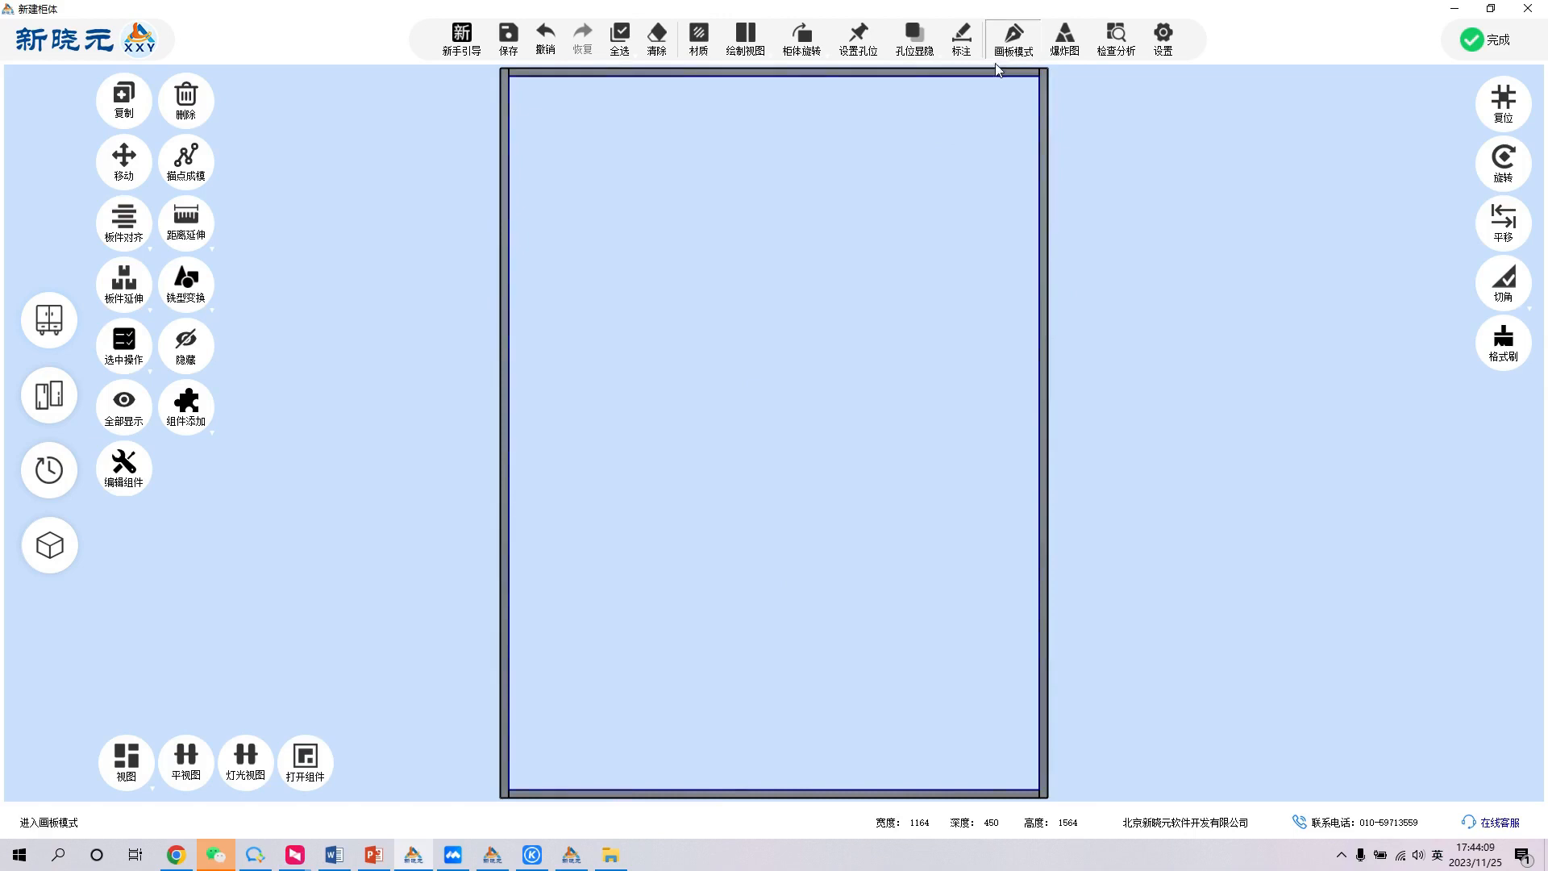
left_click_drag(676, 480, 676, 495)
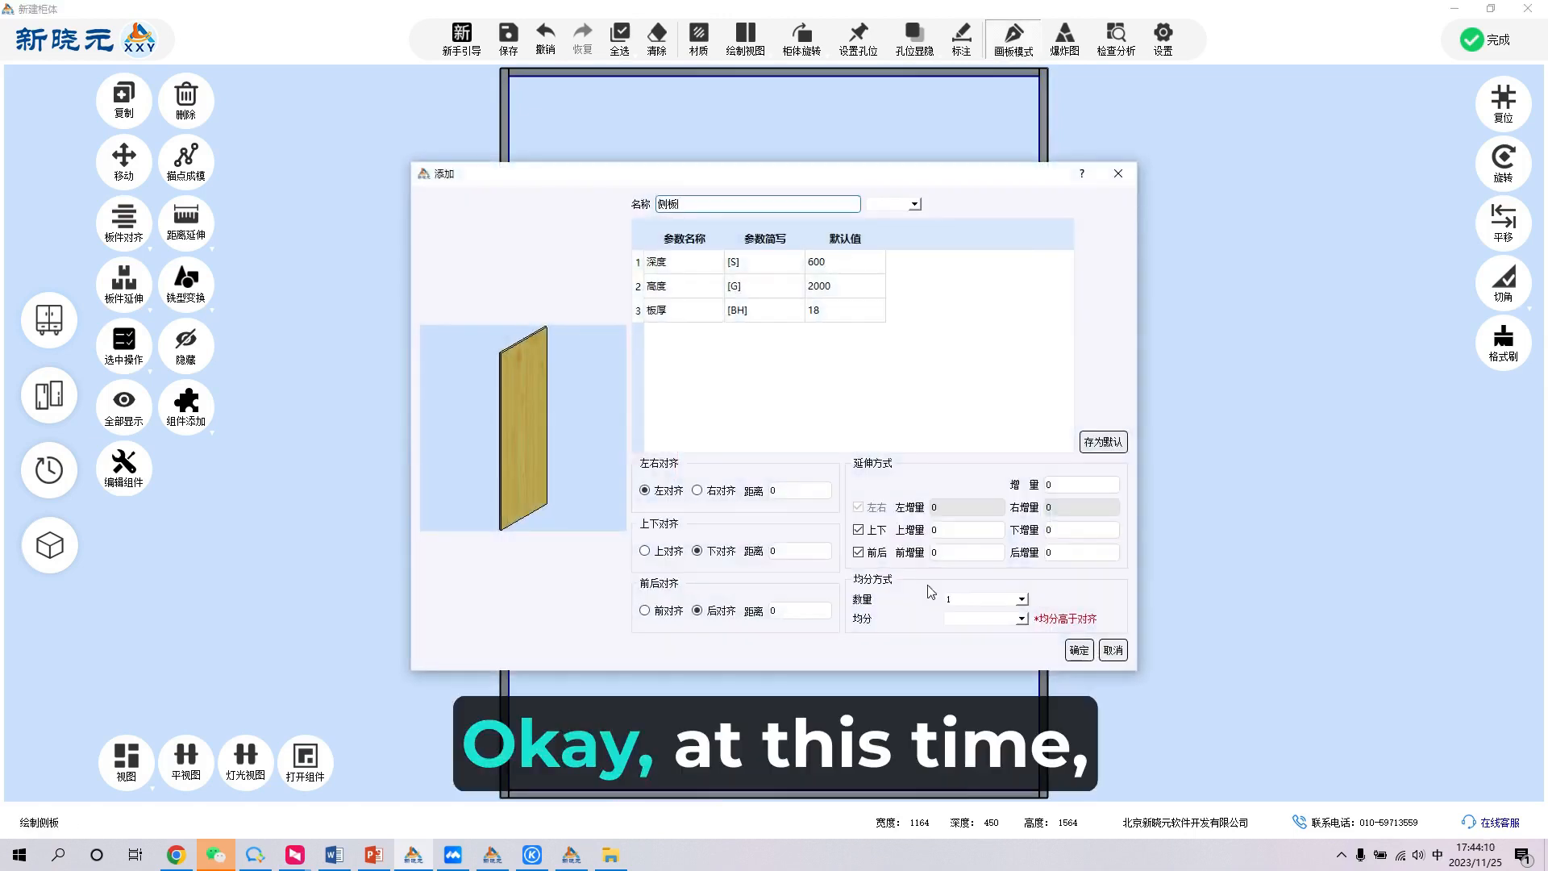
left_click(968, 599)
left_click(977, 633)
left_click(1069, 654)
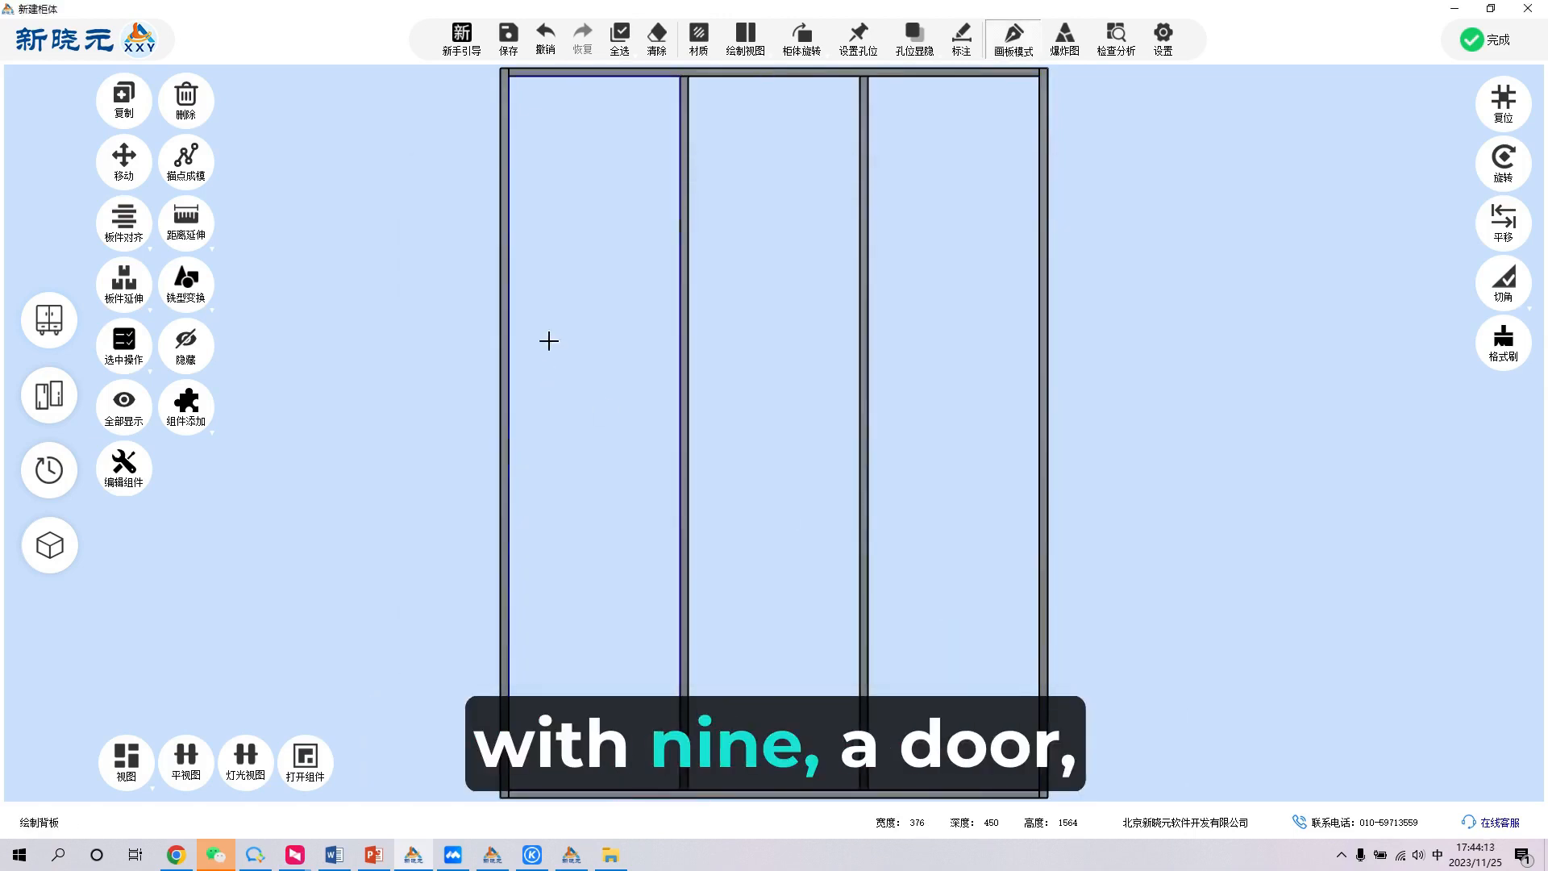
- Add a back panel to each of the three bays in the frame
left_click(612, 343)
left_click(774, 363)
left_click(895, 386)
left_click(481, 418)
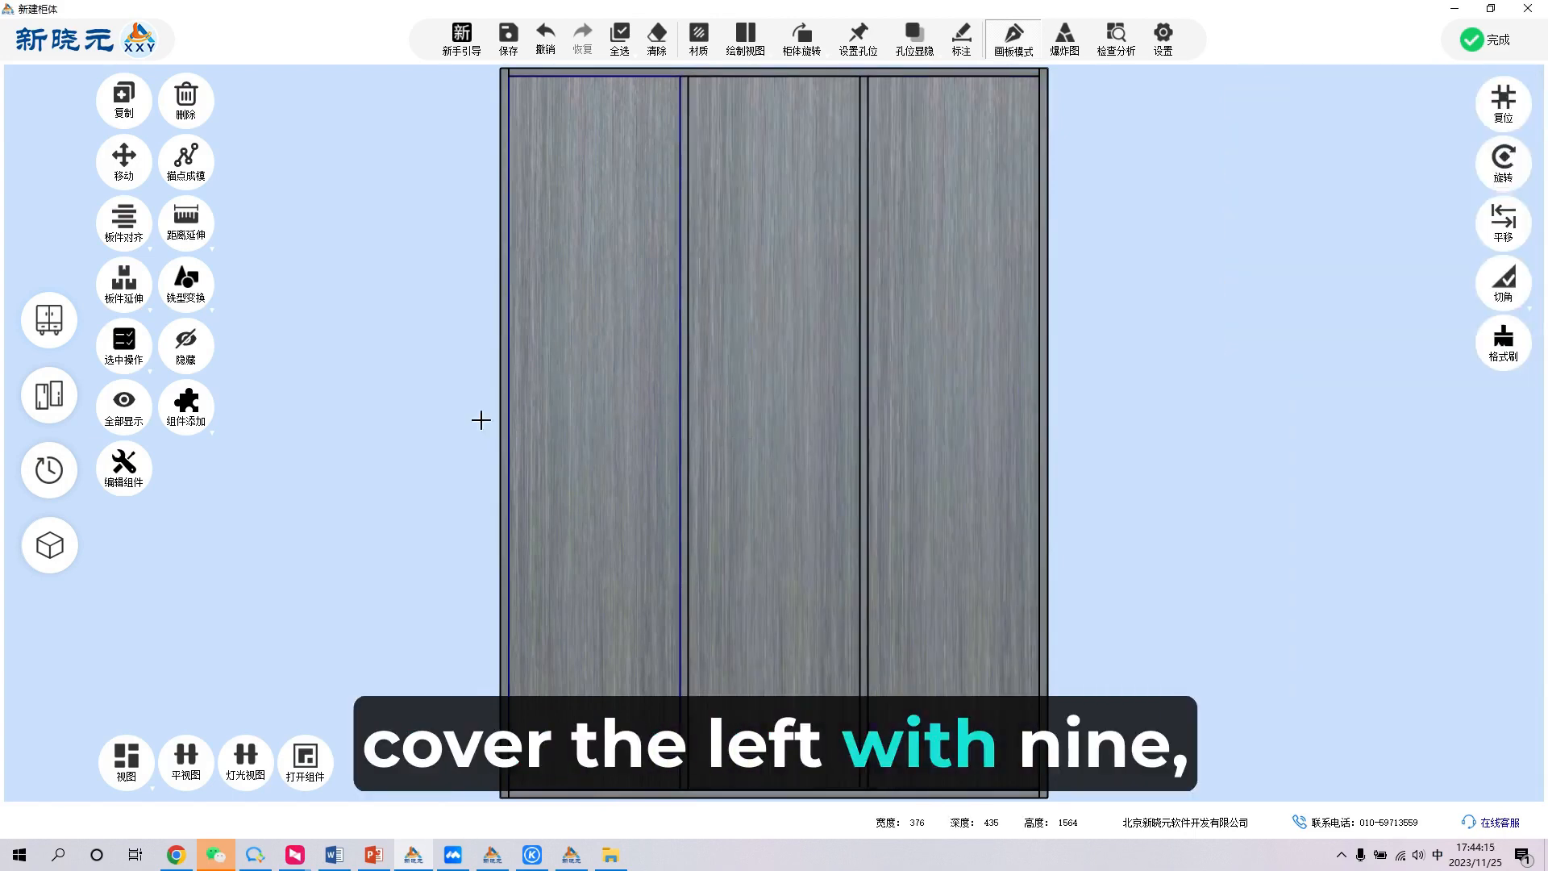
- Add a single left-opening overlay hinged door to the left bay, with 18 left, top and bottom overlap and 9 right overlap
left_click(186, 403)
left_click(199, 501)
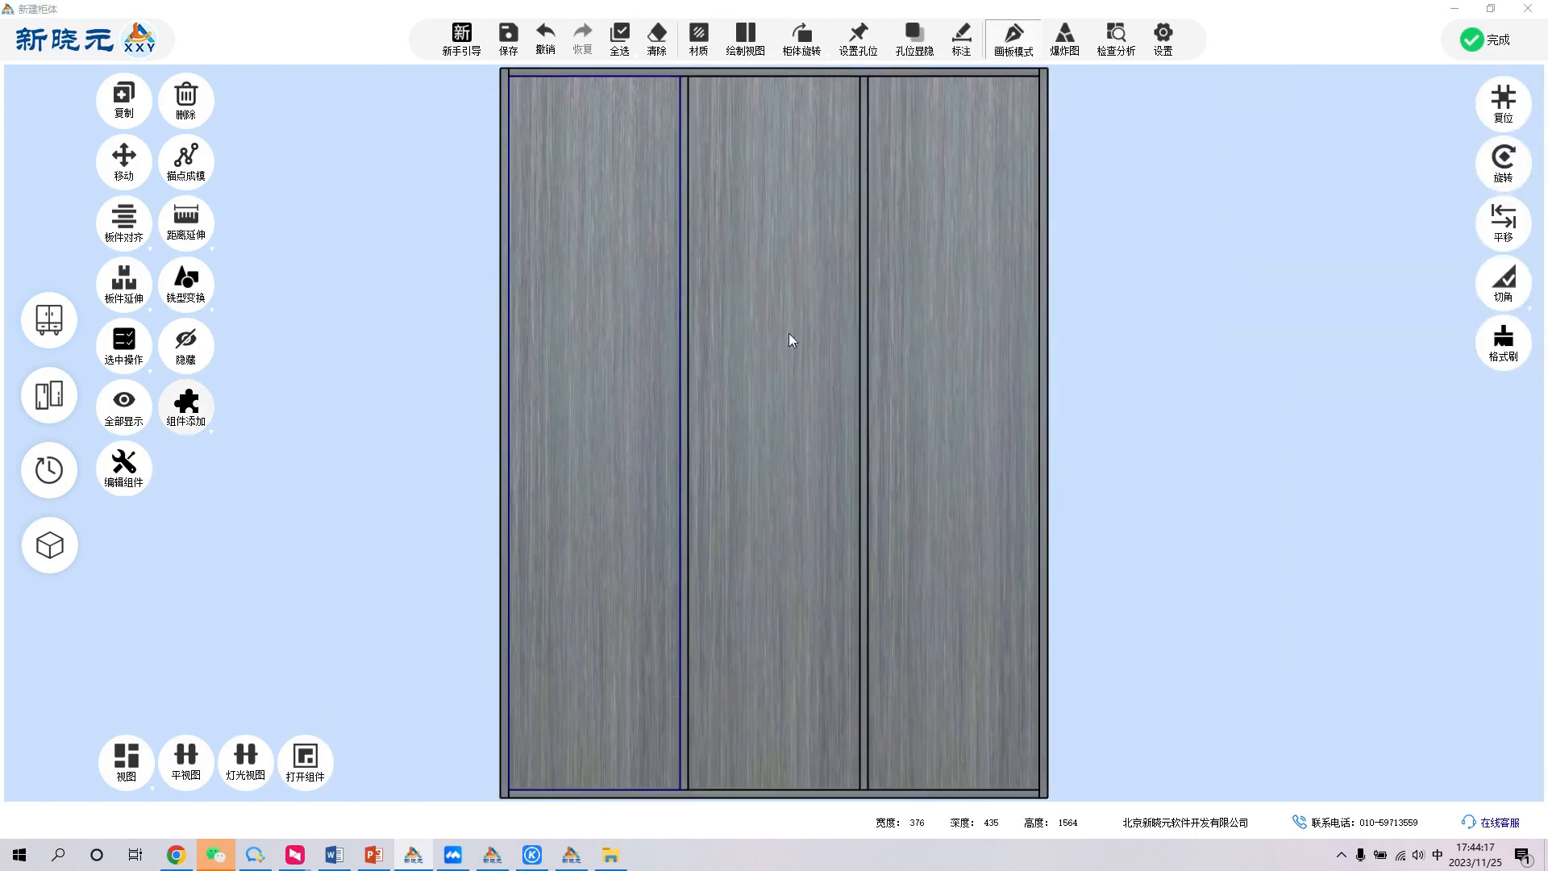
left_click(906, 183)
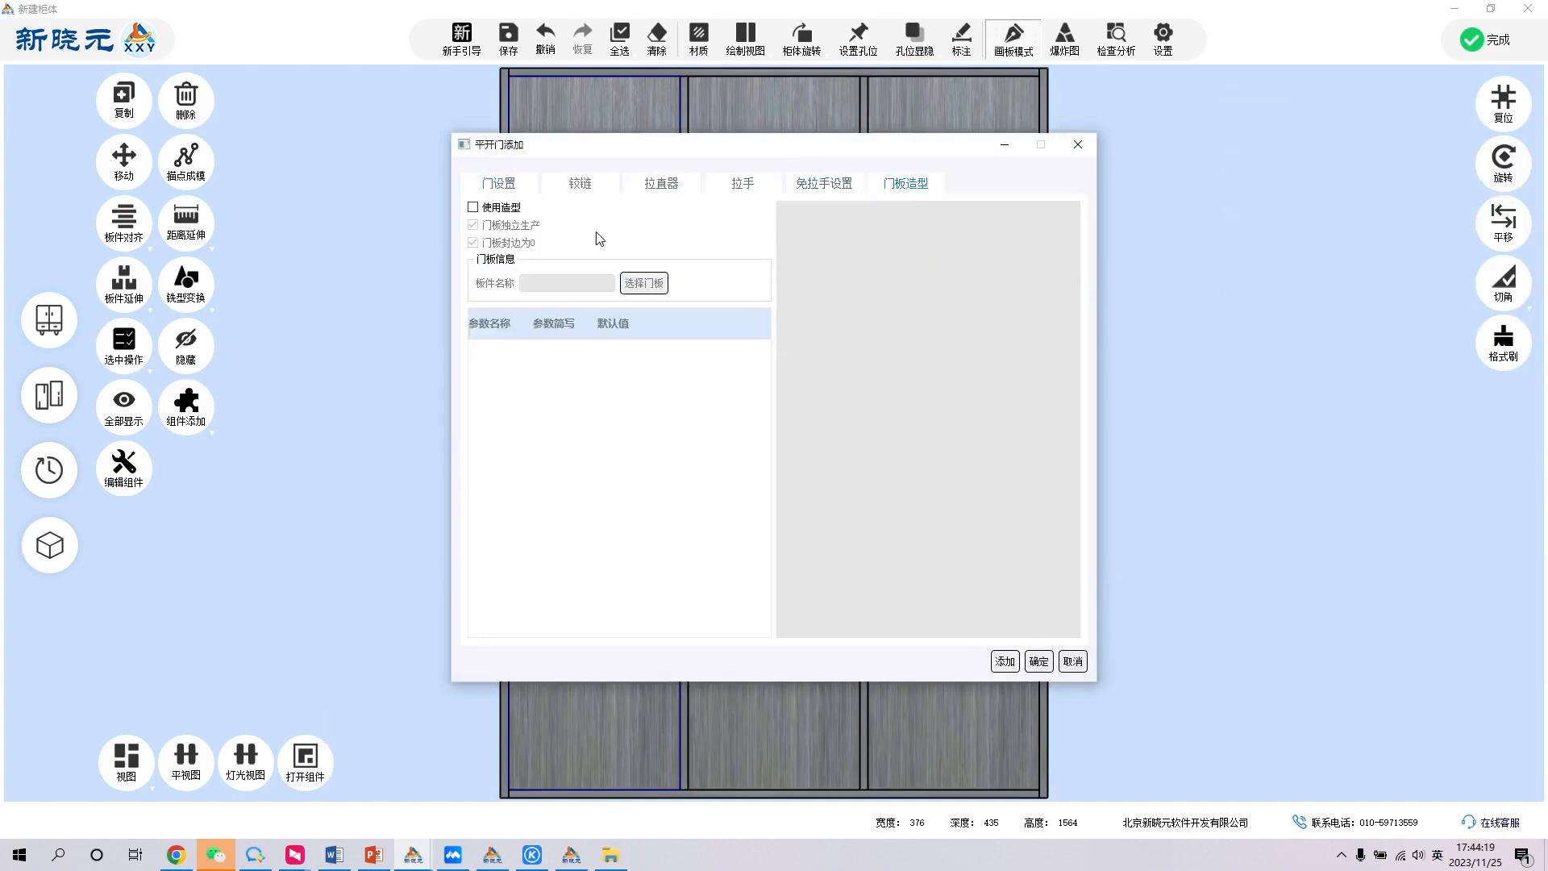
left_click(782, 189)
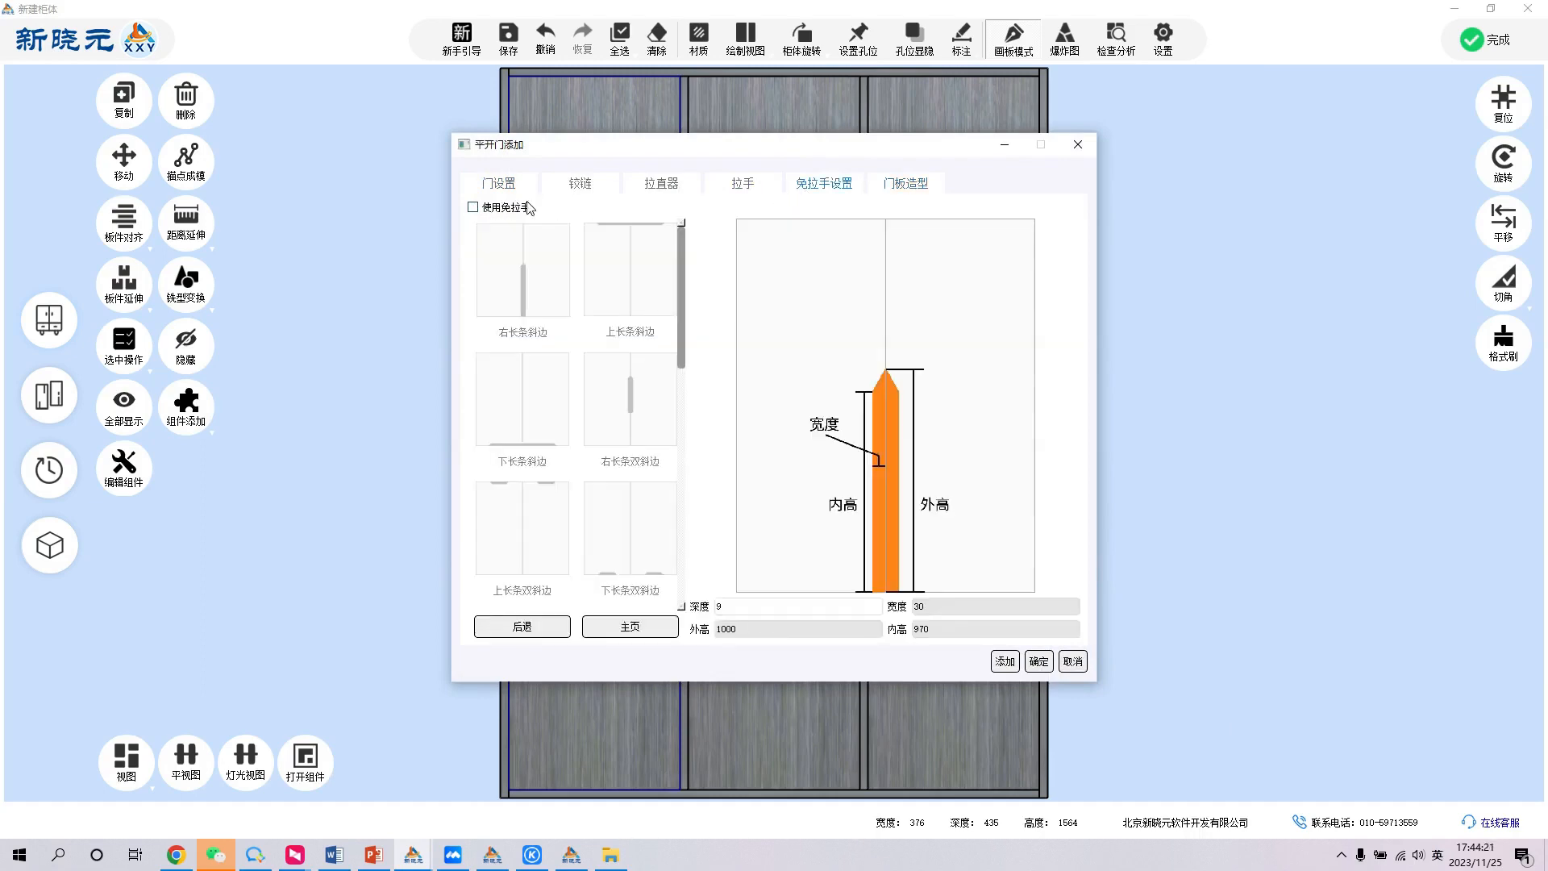
left_click(742, 187)
left_click(524, 187)
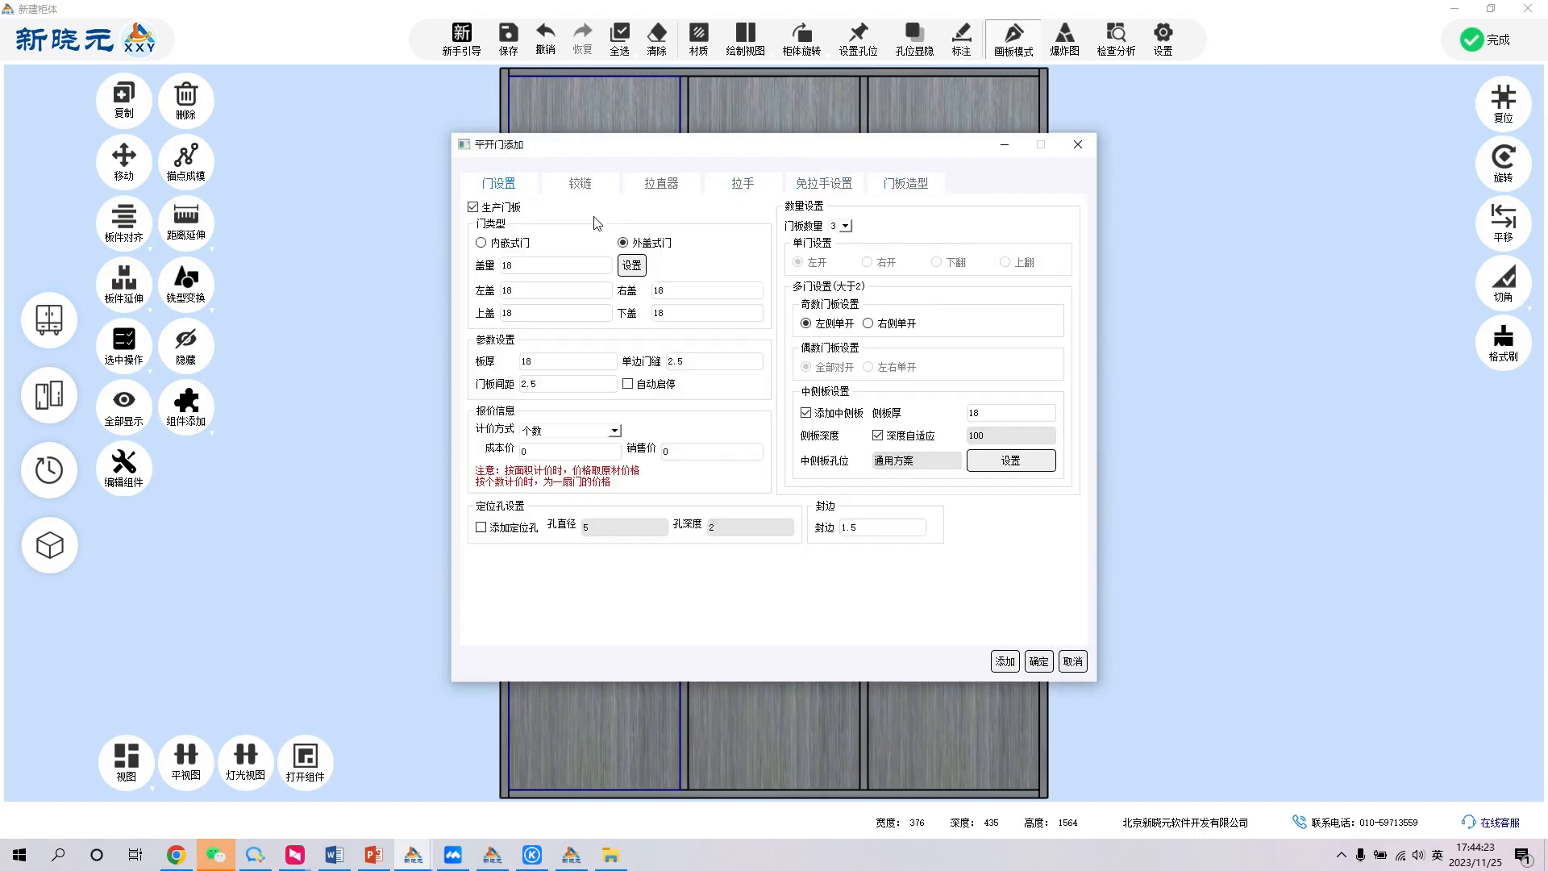
left_click_drag(704, 153, 1090, 158)
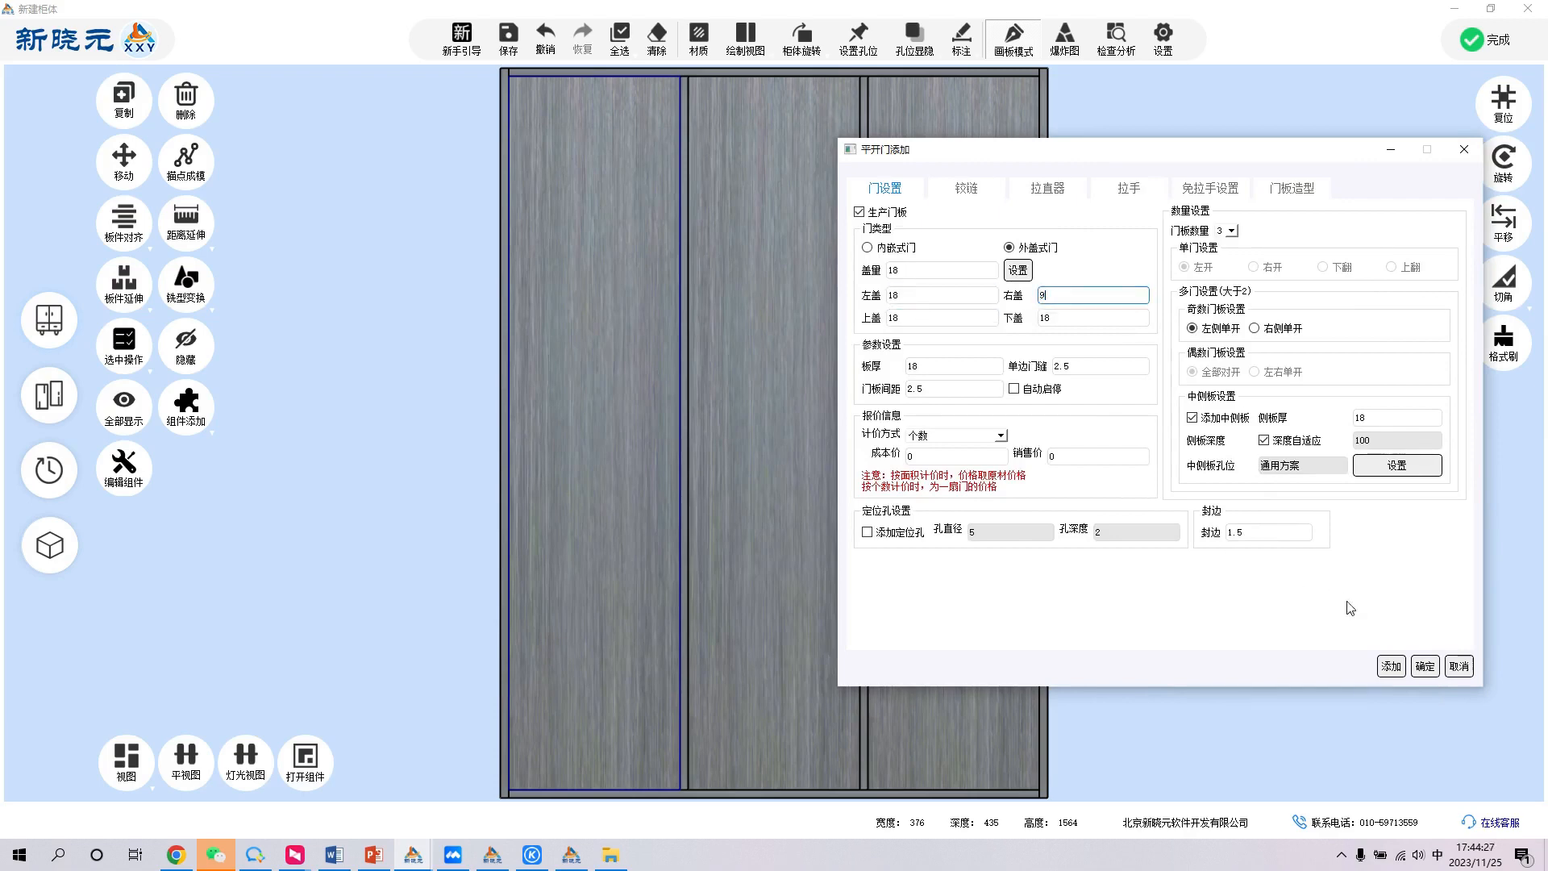
left_click(1231, 231)
left_click(1223, 244)
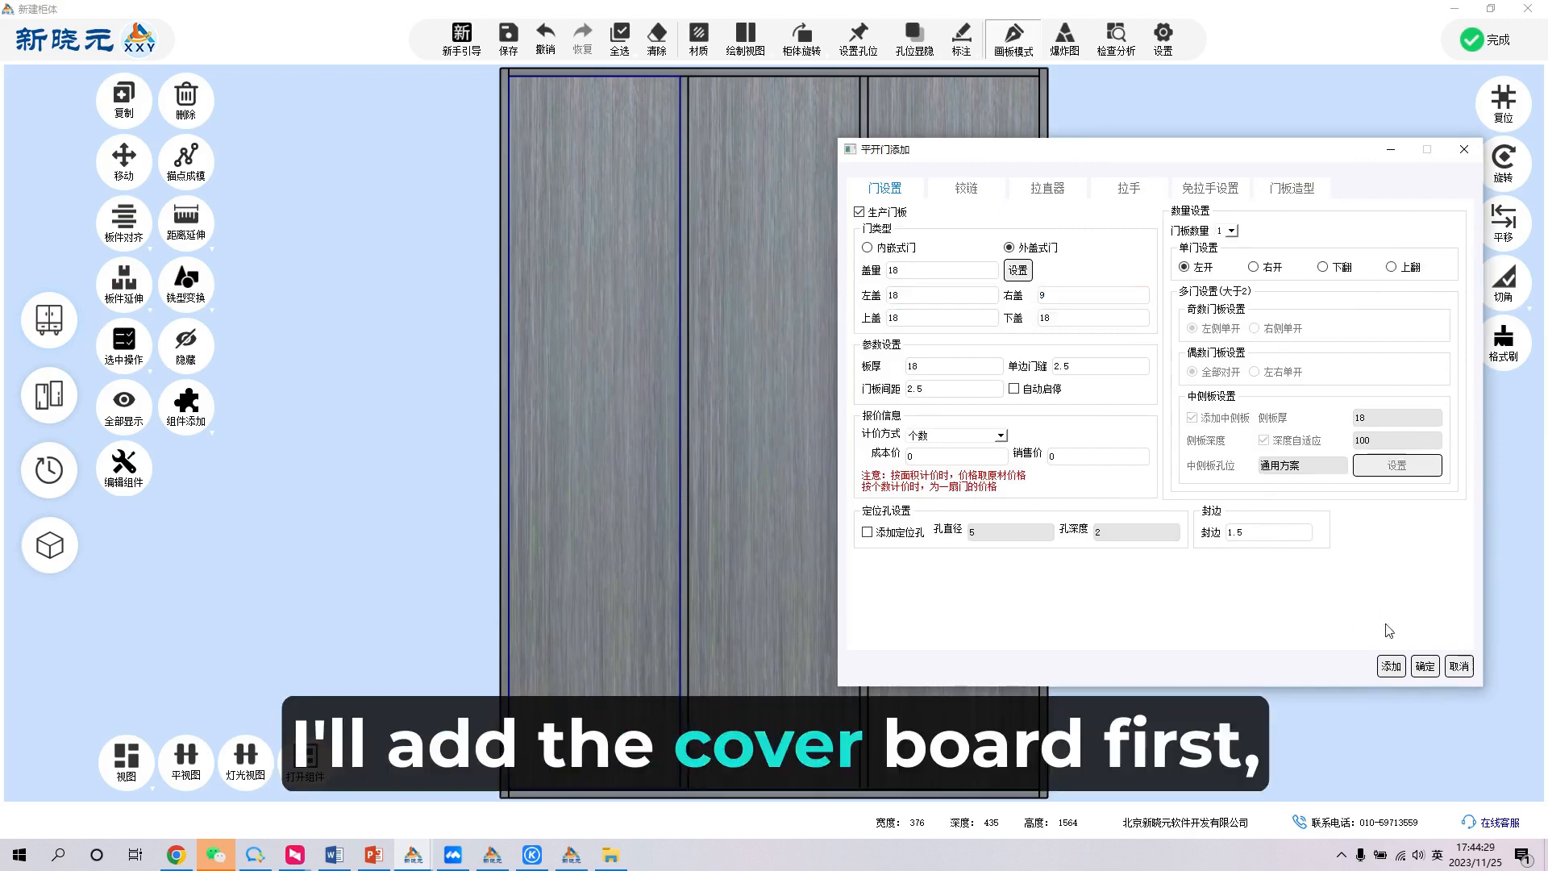
left_click(1399, 666)
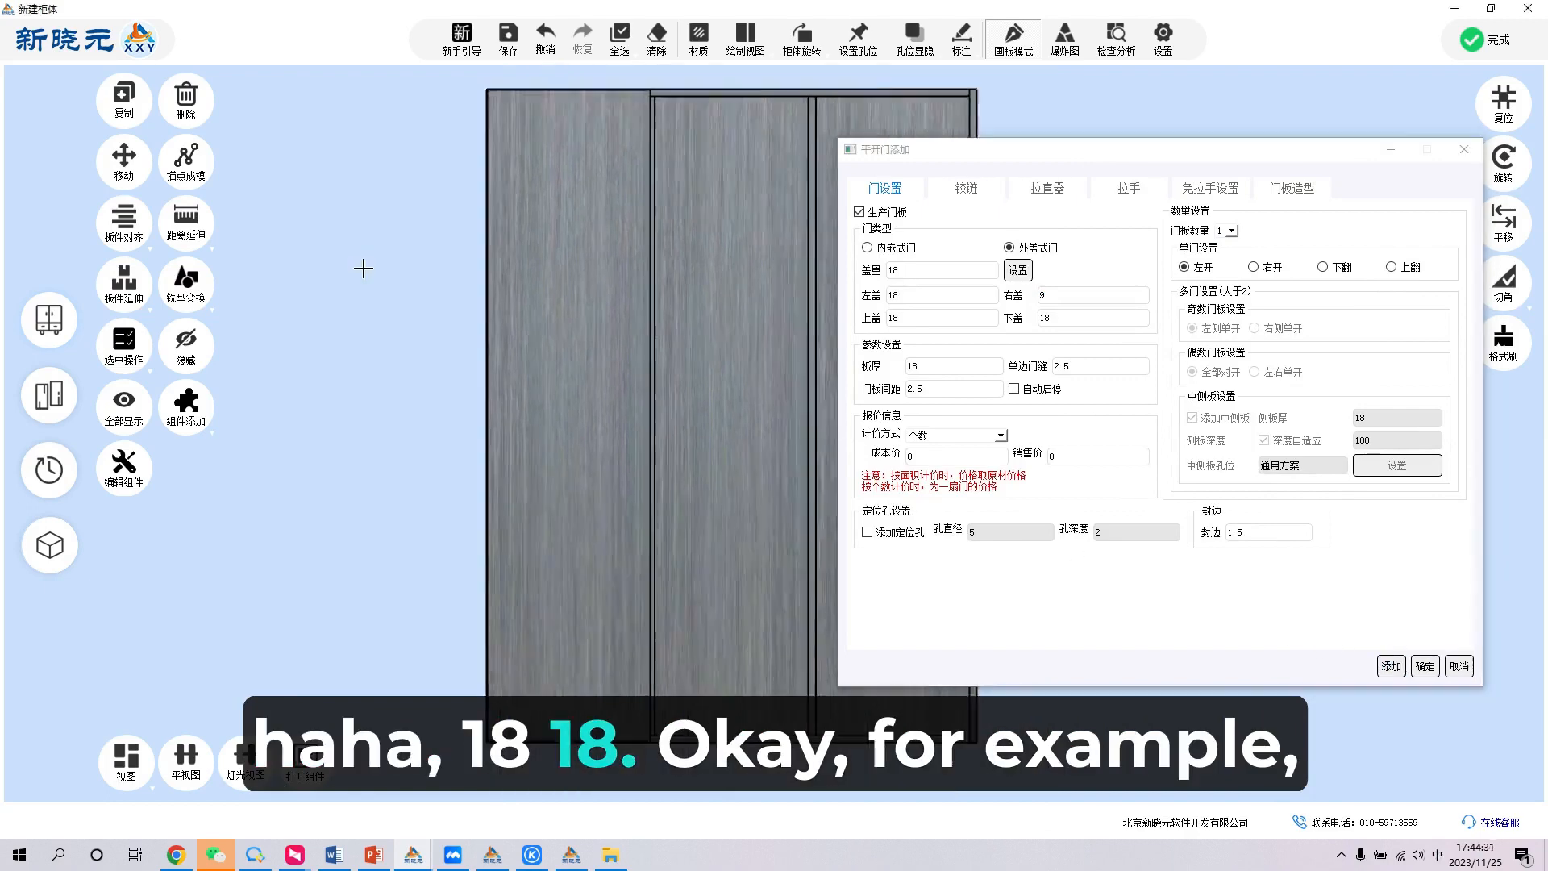
- Add single doors to the middle bay with 9 overlap on both sides and to the right bay with 9 left and 18 right overlap
left_click(895, 296)
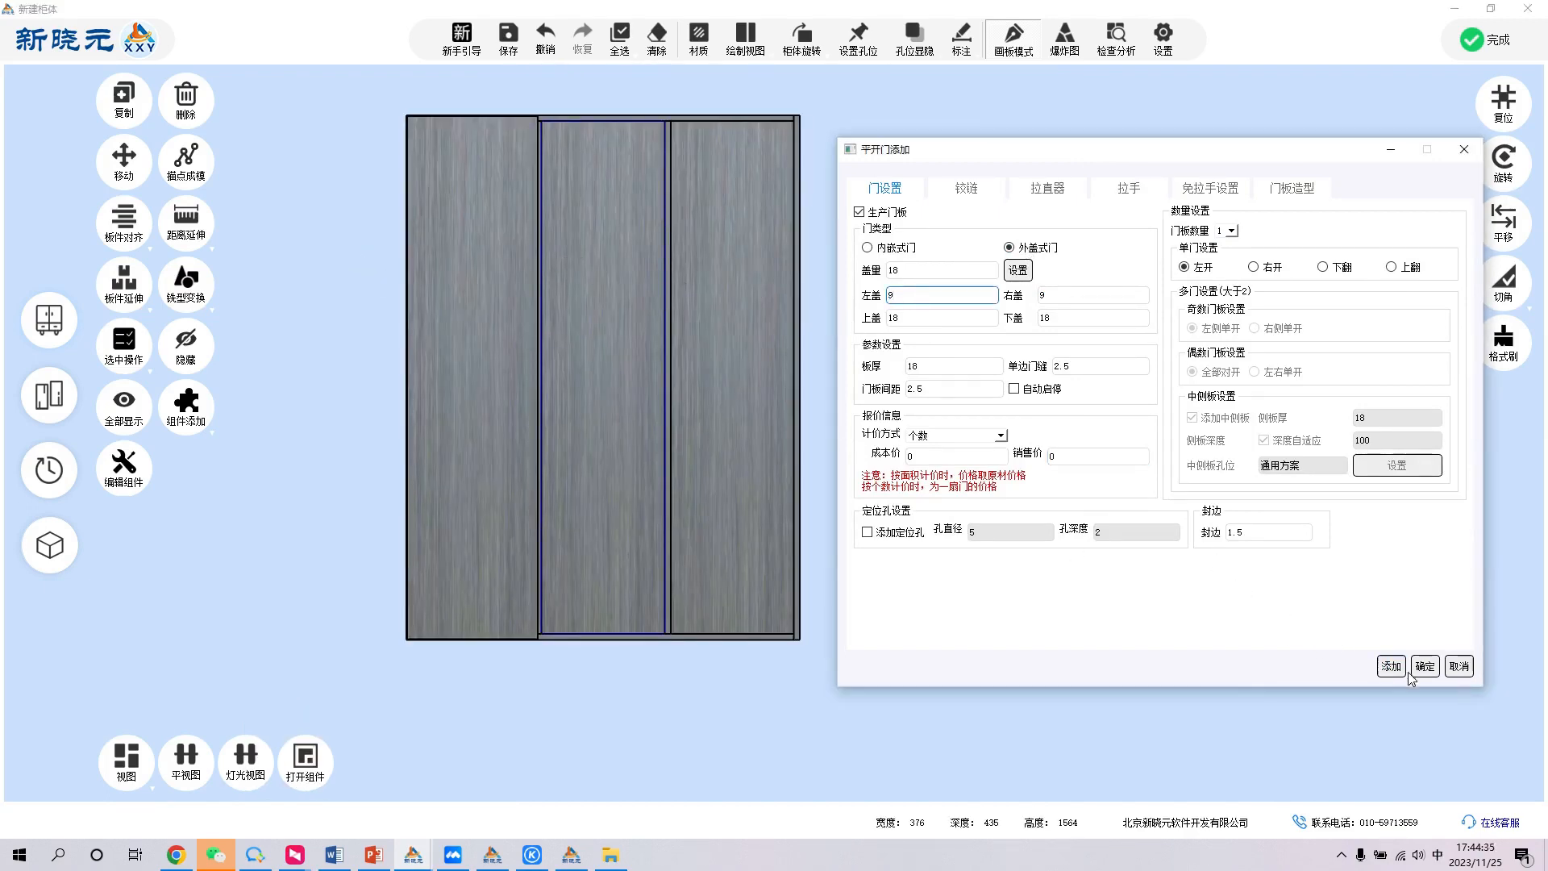
left_click(694, 315)
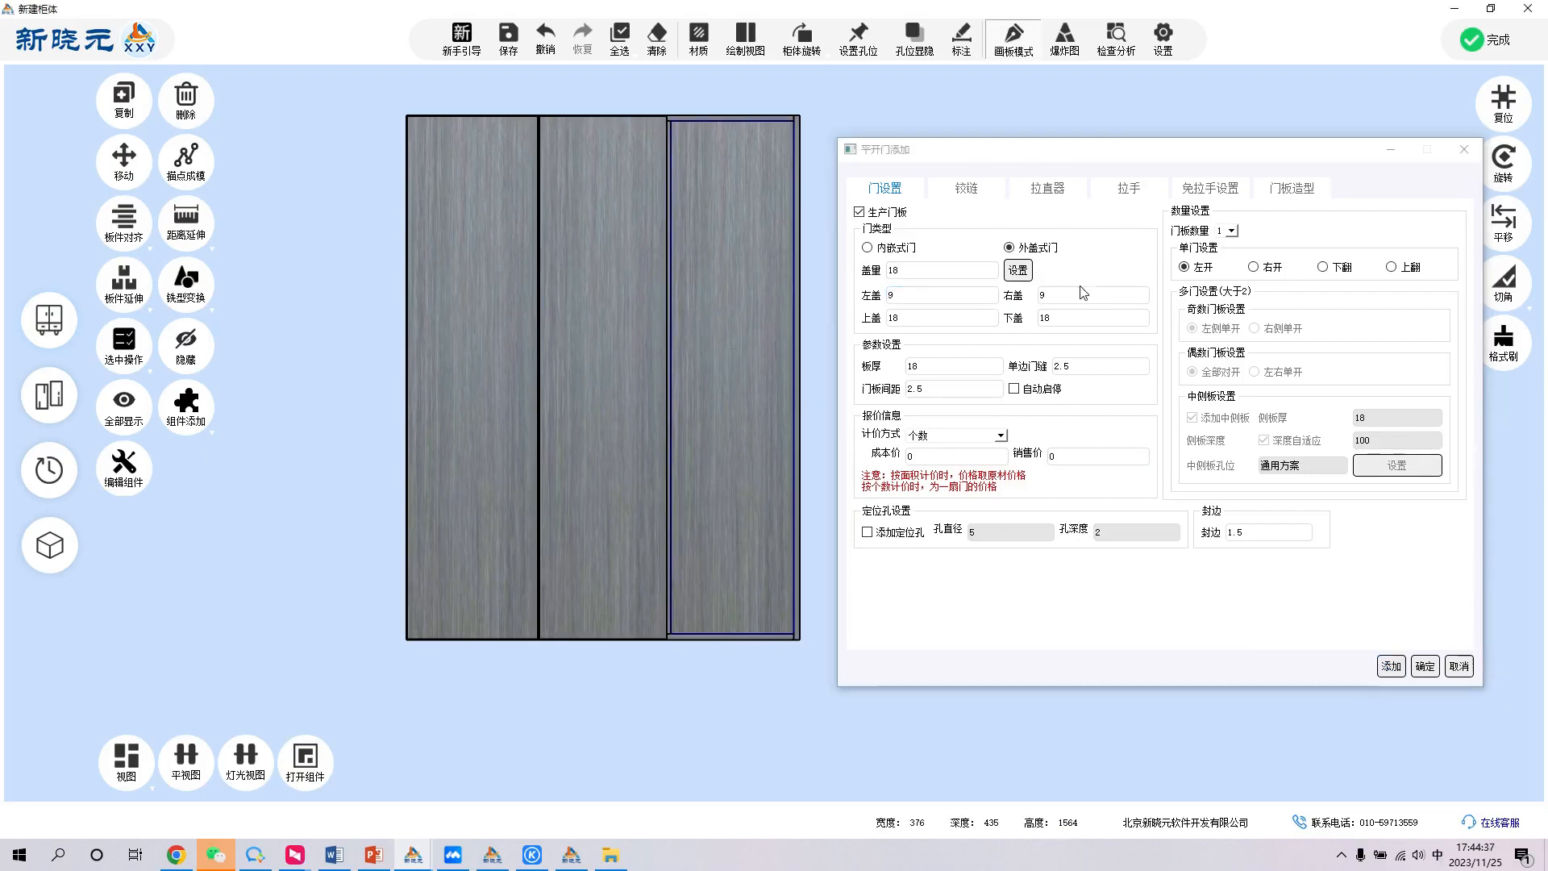
left_click(1078, 293)
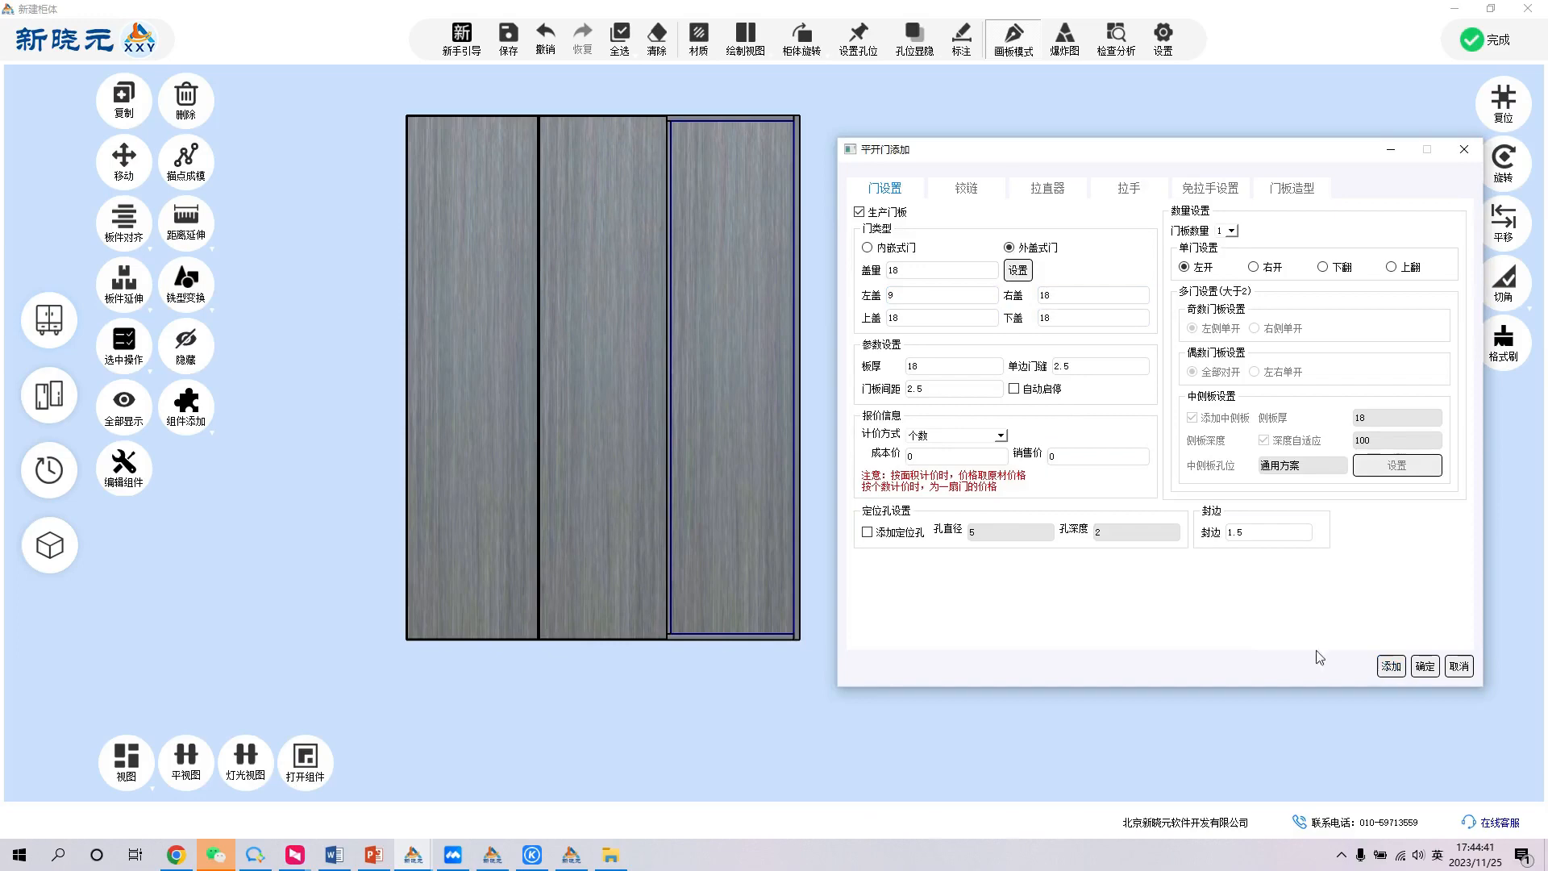
left_click(1388, 666)
key("Escape")
scroll(796, 390, "down", 5)
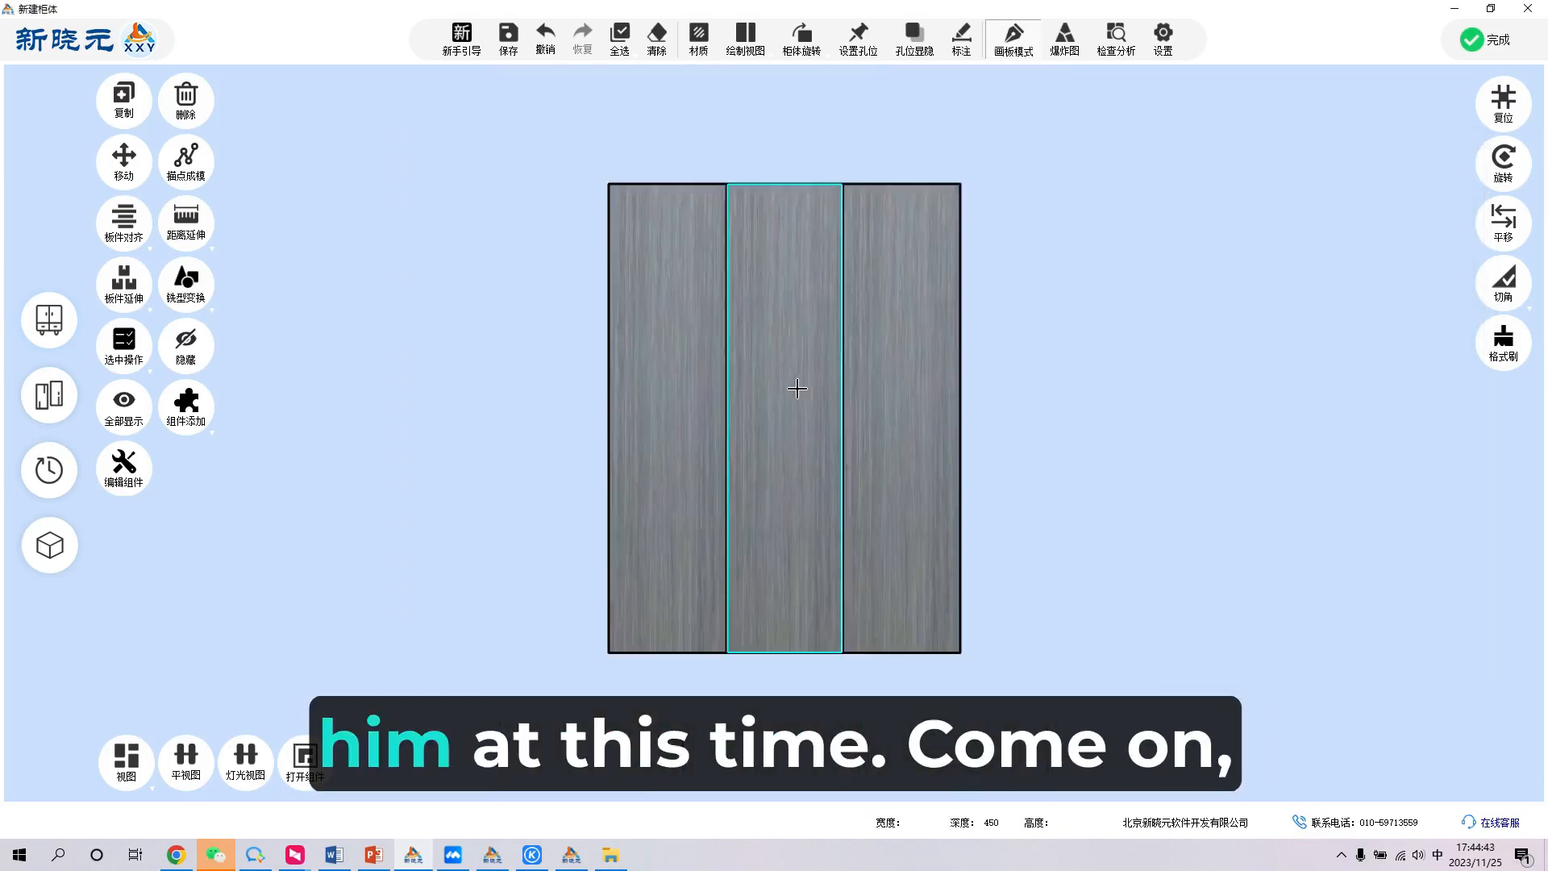
- Change the cabinet's drawing view from the door front to the bottom view
middle_click_drag(864, 408, 858, 305)
middle_click_drag(885, 547, 1000, 340)
key("Escape")
scroll(878, 411, "down", 3)
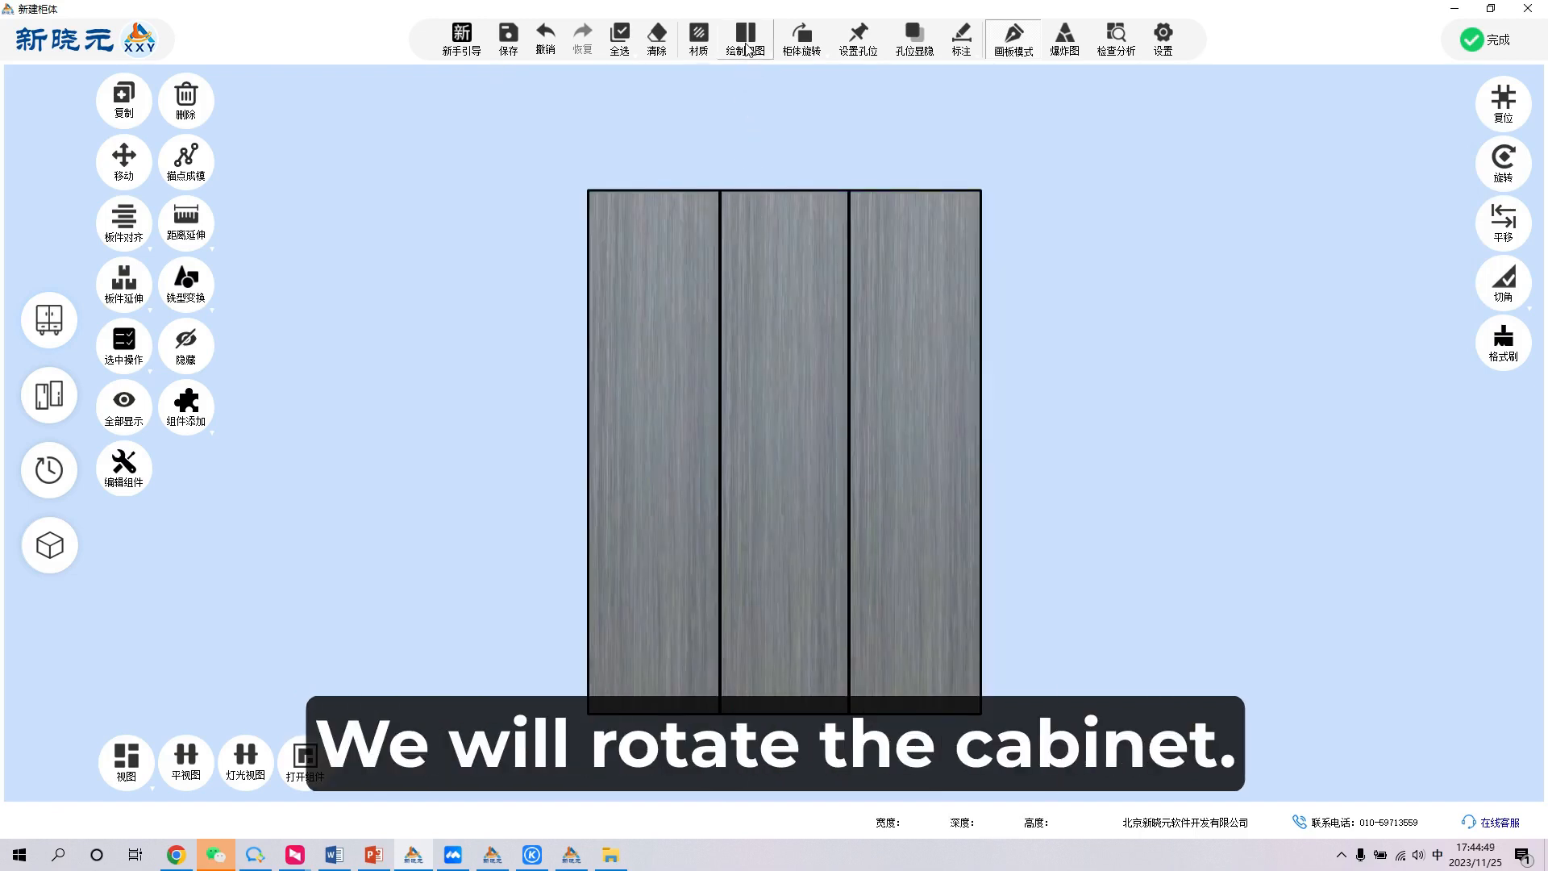
left_click(770, 38)
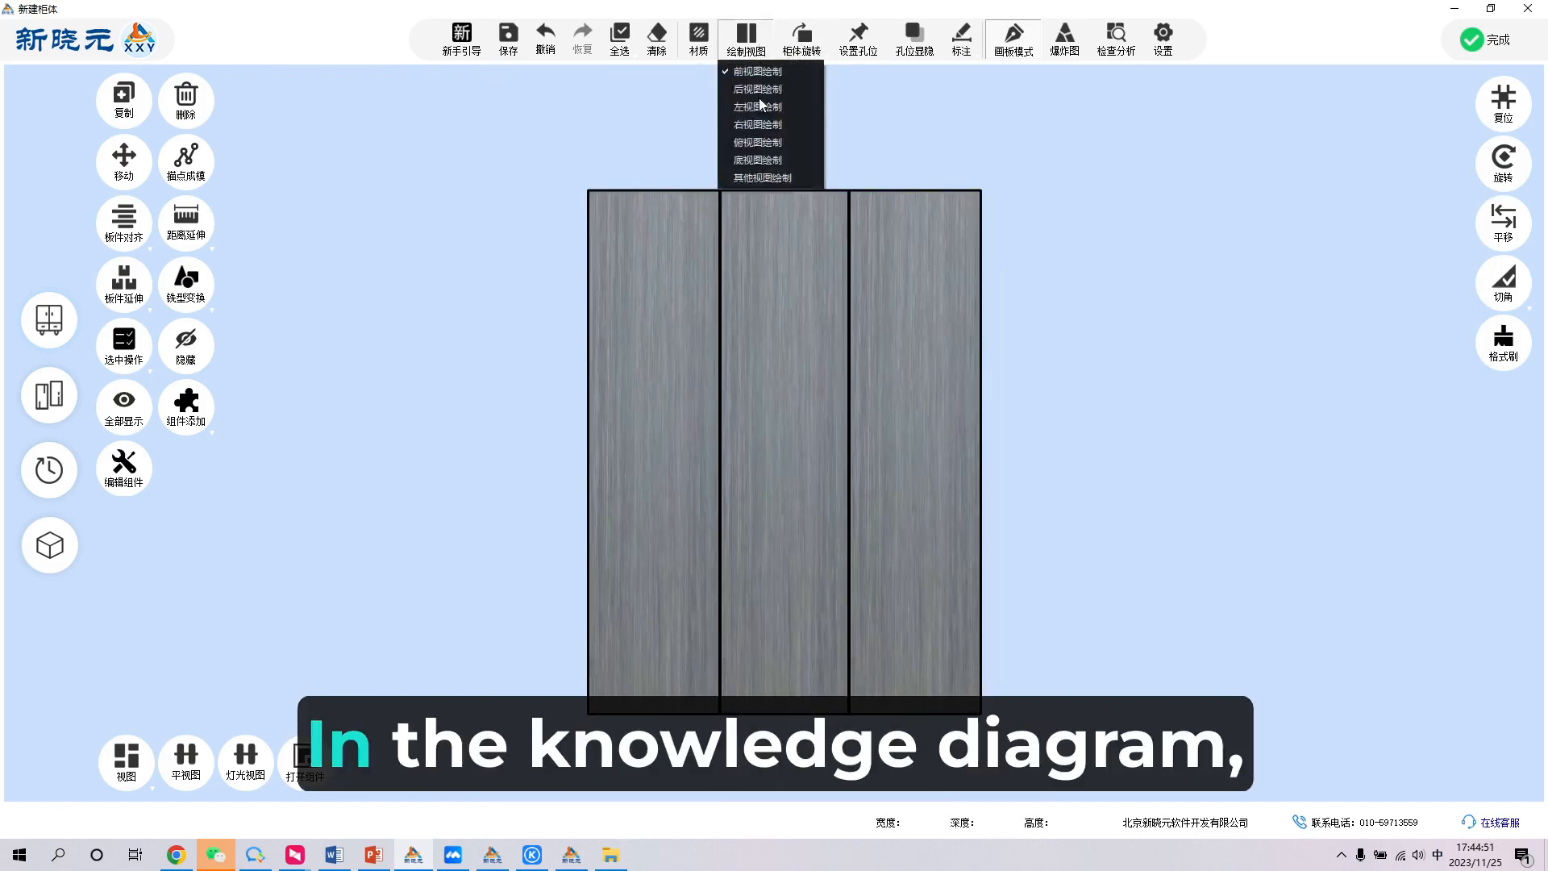
left_click(769, 159)
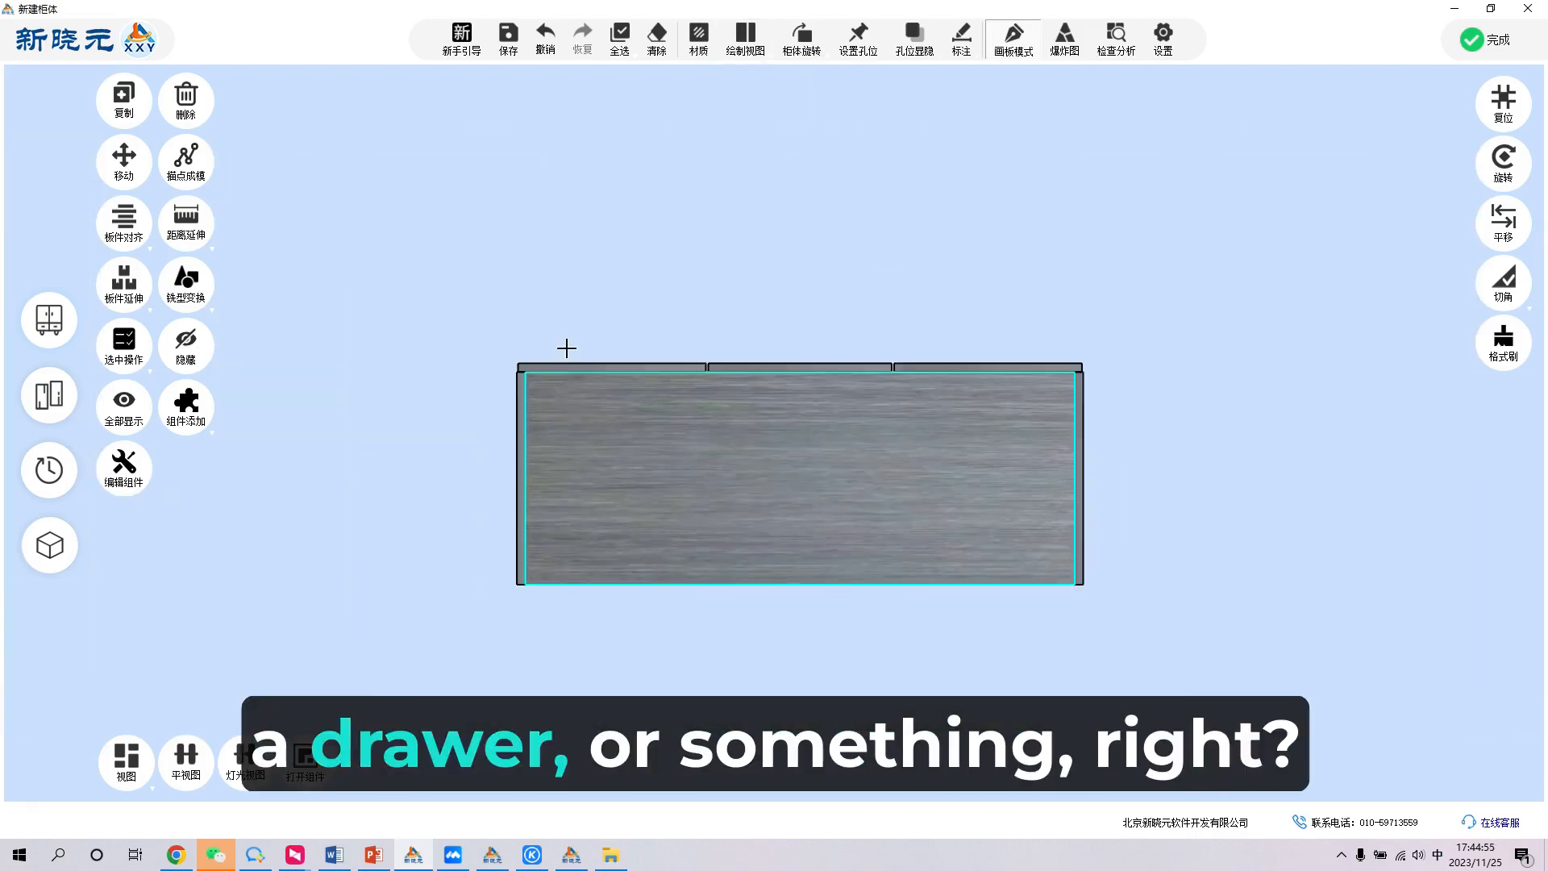
double_click(739, 542)
scroll(740, 542, "down", 3)
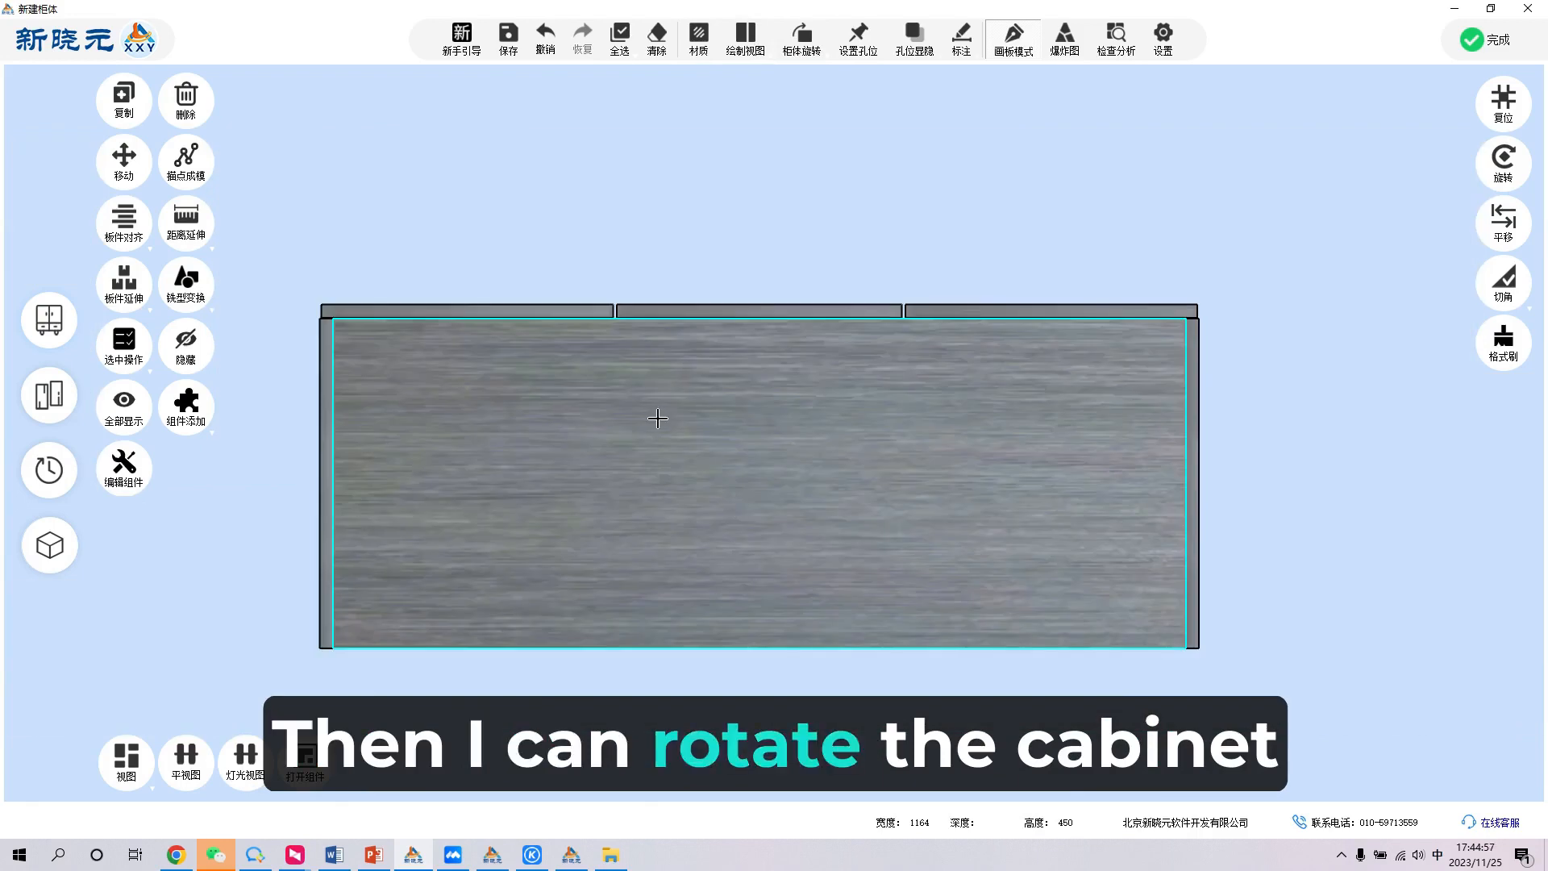
- Rotate the whole cabinet 90 degrees to the right, and check the result in 3D
middle_click_drag(656, 419, 1009, 422)
scroll(1009, 421, "down", 3)
left_click(657, 416)
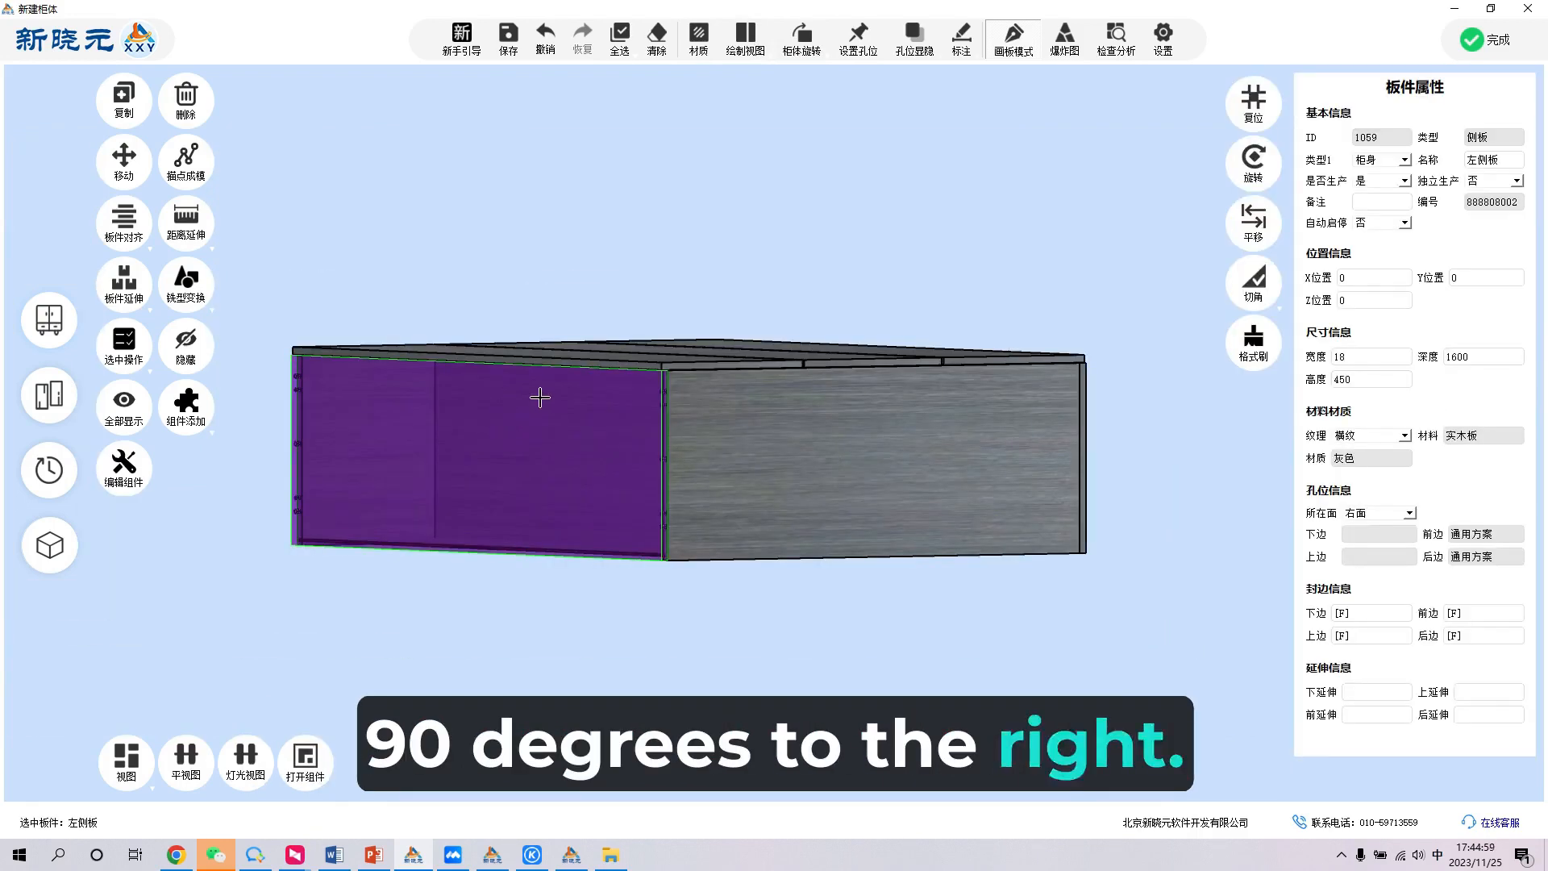
double_click(668, 175)
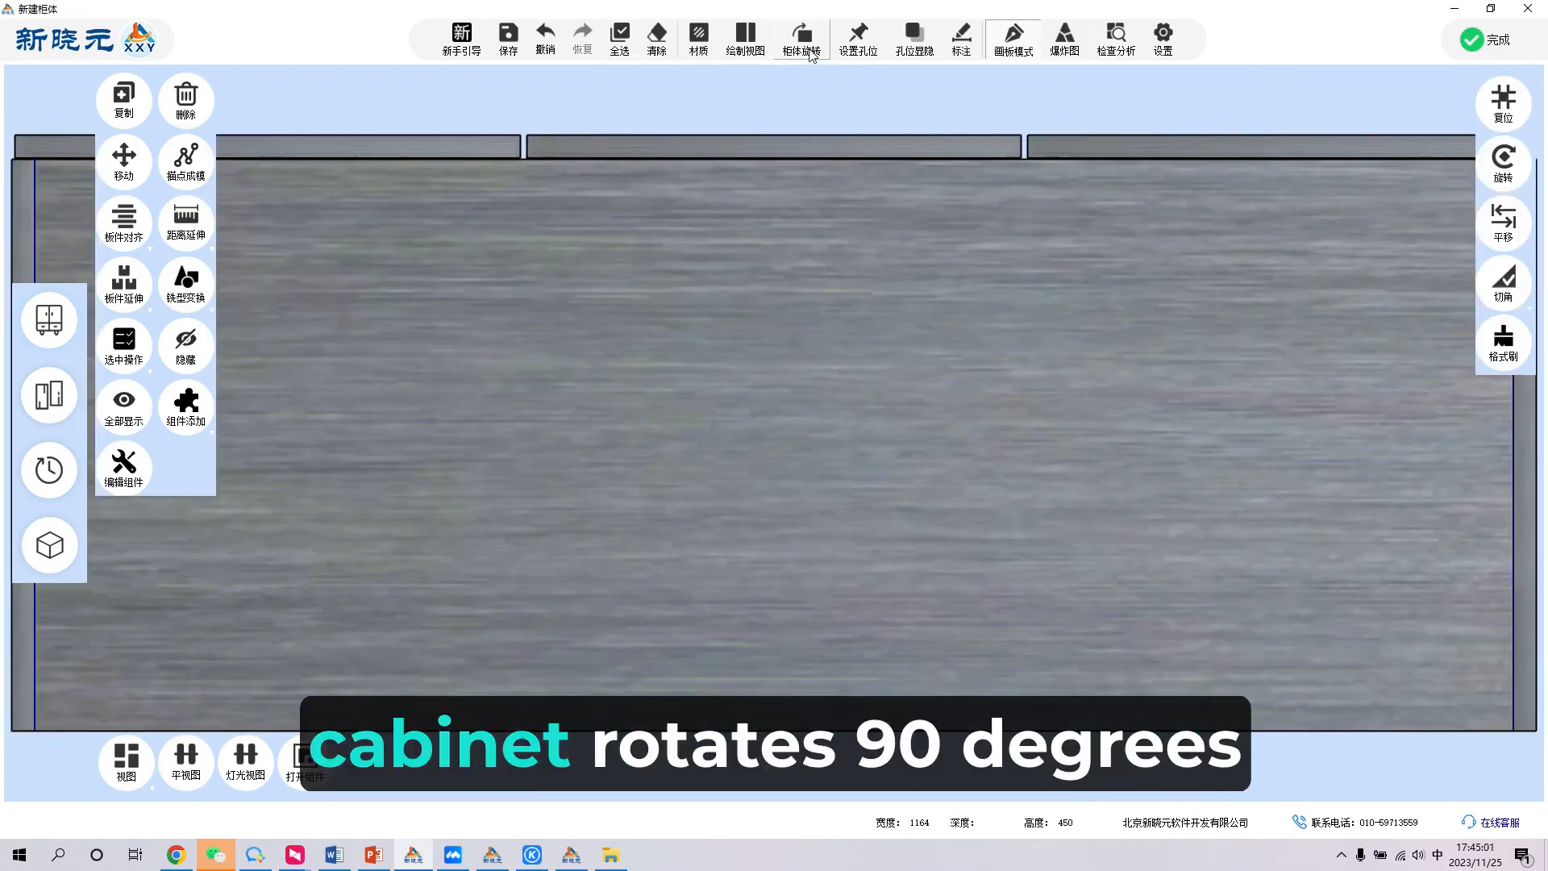
left_click(810, 53)
left_click(816, 82)
scroll(758, 405, "down", 4)
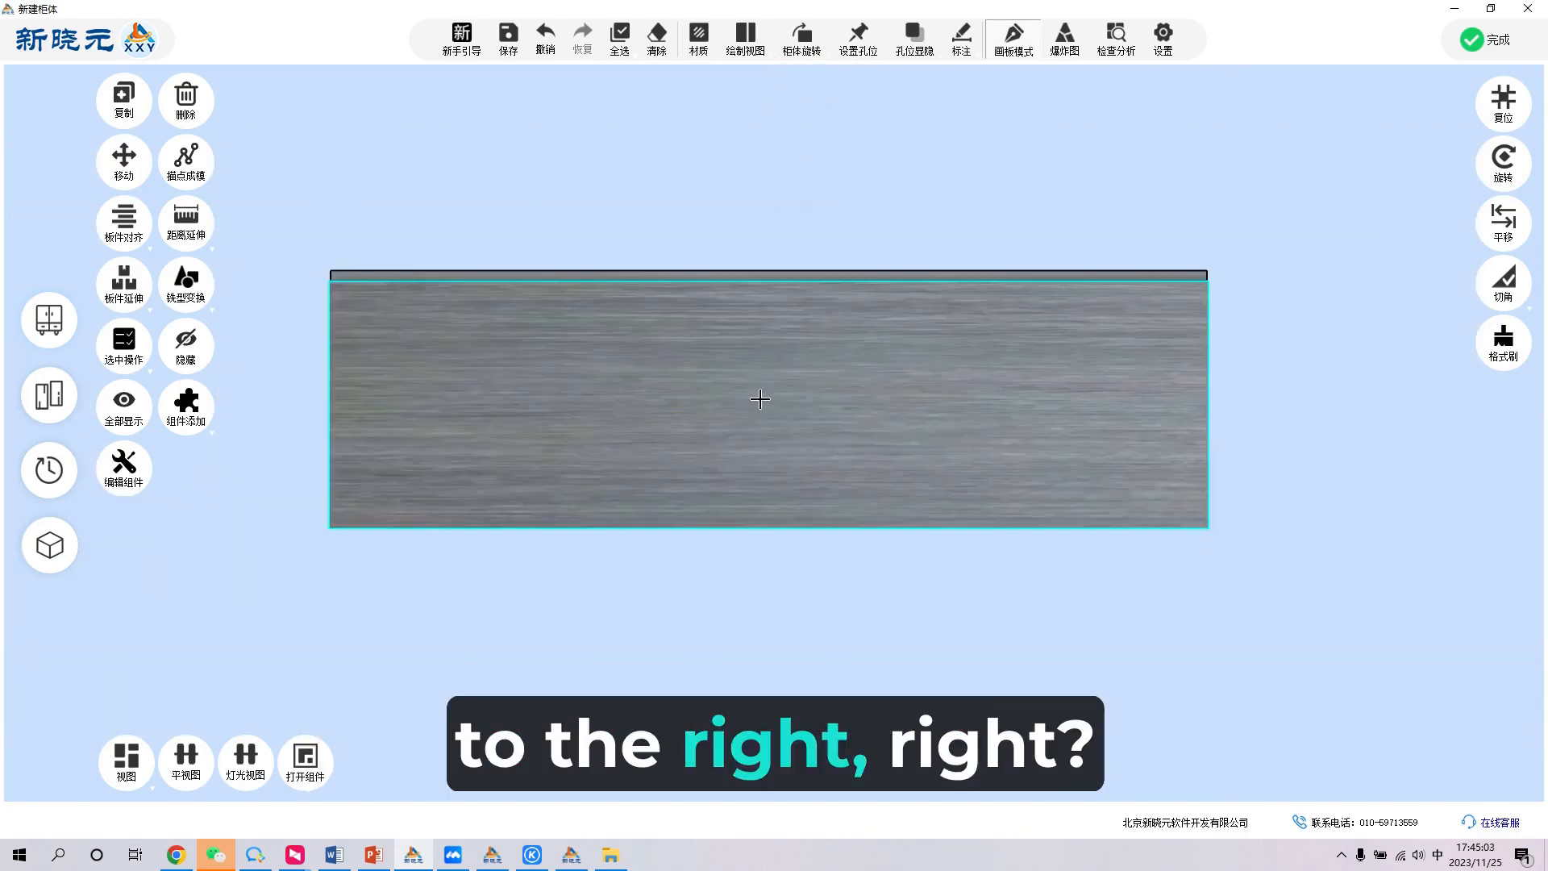
left_click(751, 411)
mouse_move(1106, 324)
middle_mouse_down()
mouse_move(653, 346)
mouse_move(1101, 352)
middle_mouse_up()
left_click(1100, 351)
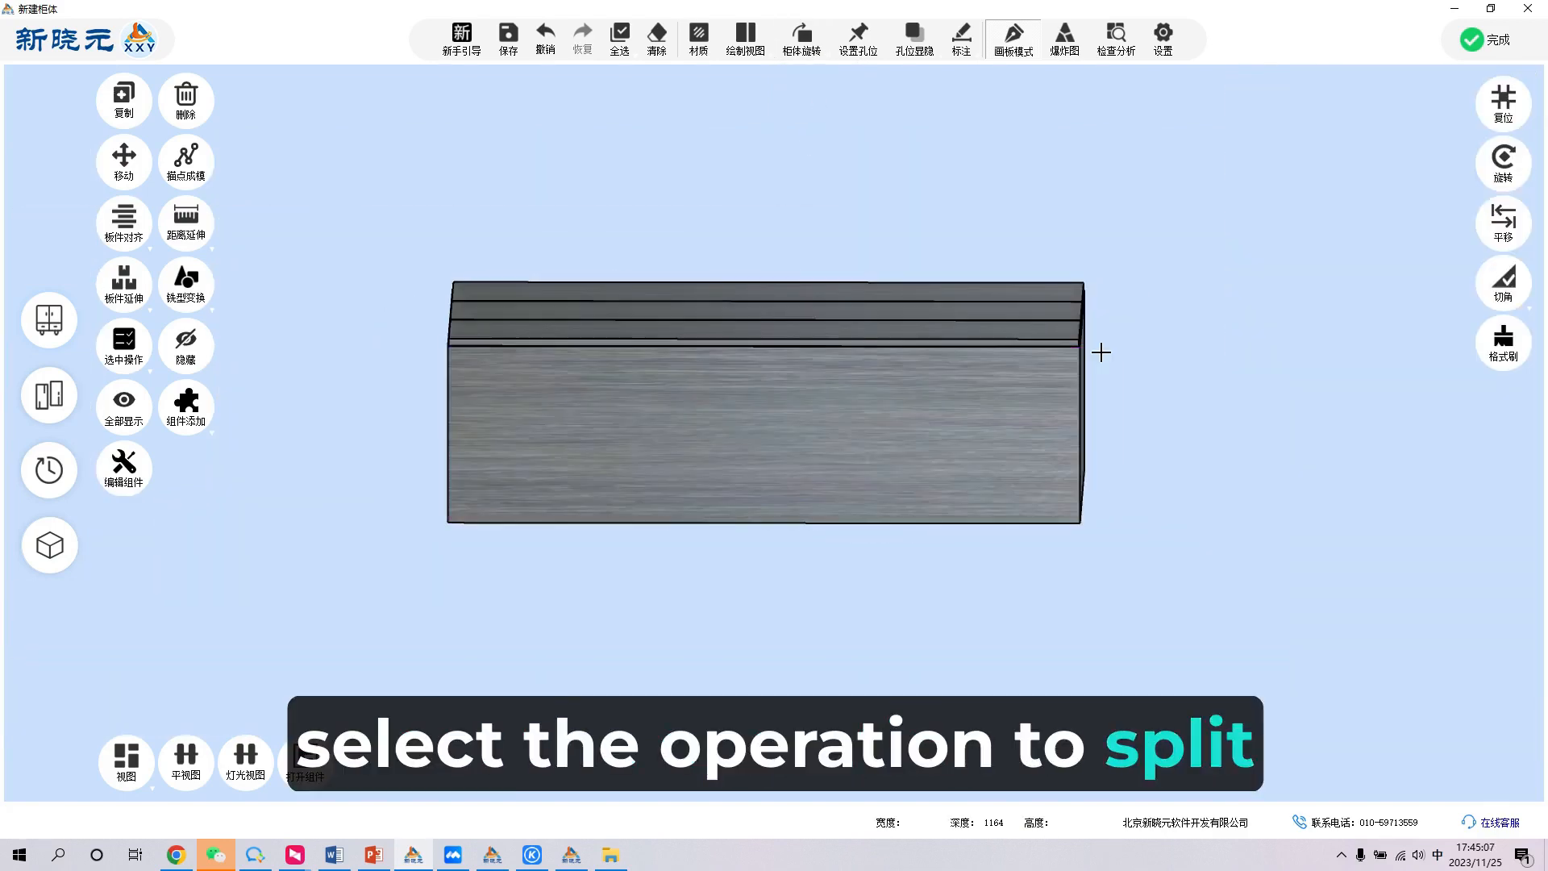
- Split the side panel now facing the front into upper and lower parts, 80 from the bottom
double_click(1120, 346)
left_click(709, 364)
scroll(663, 355, "down", 4)
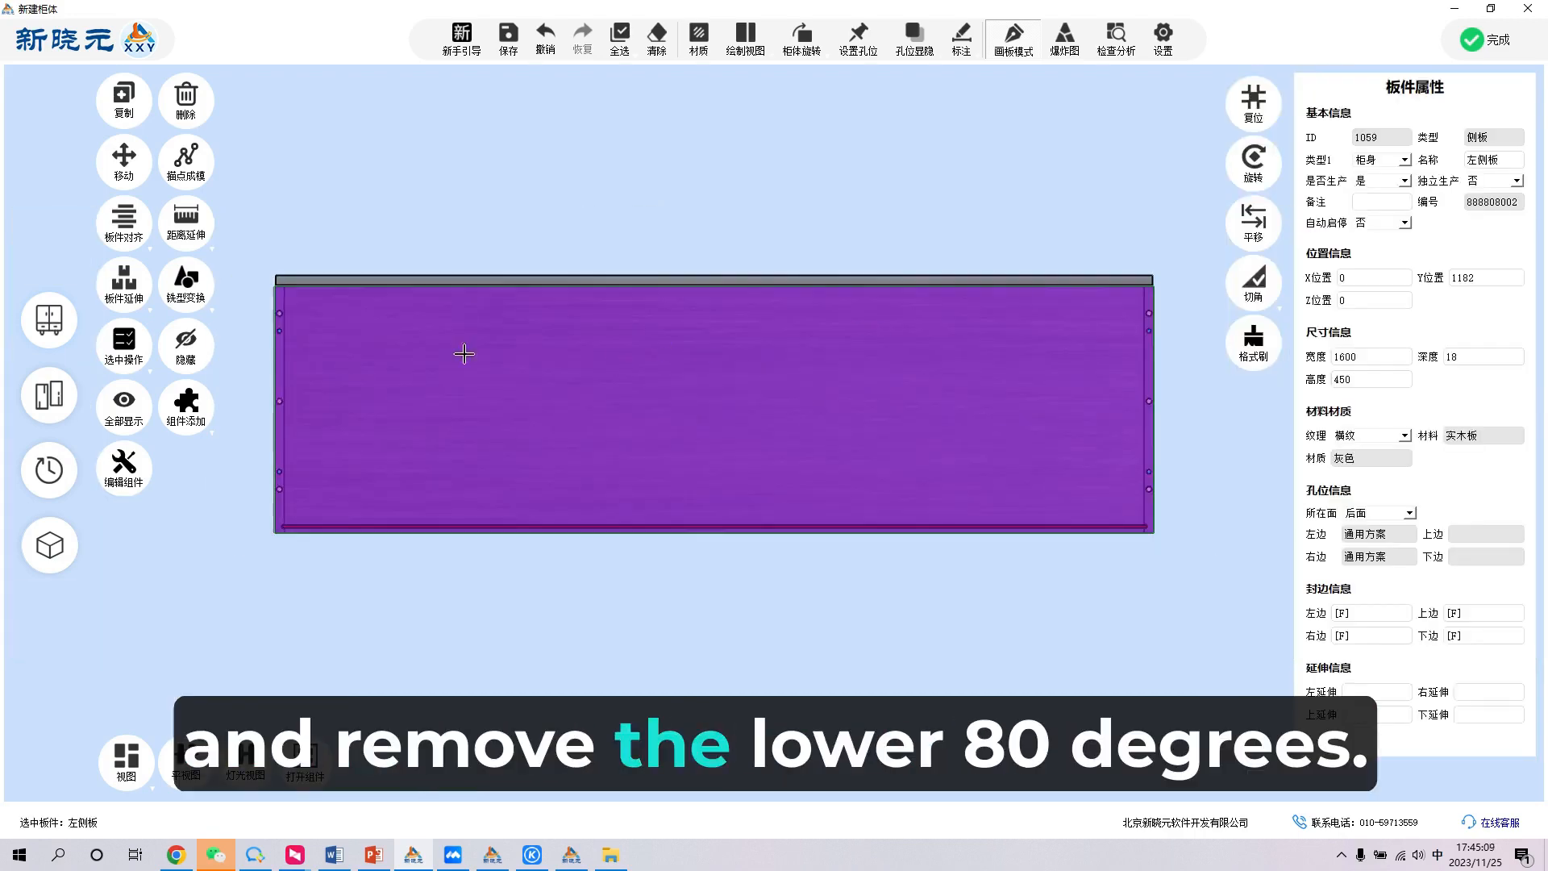
left_click(119, 337)
left_click(161, 650)
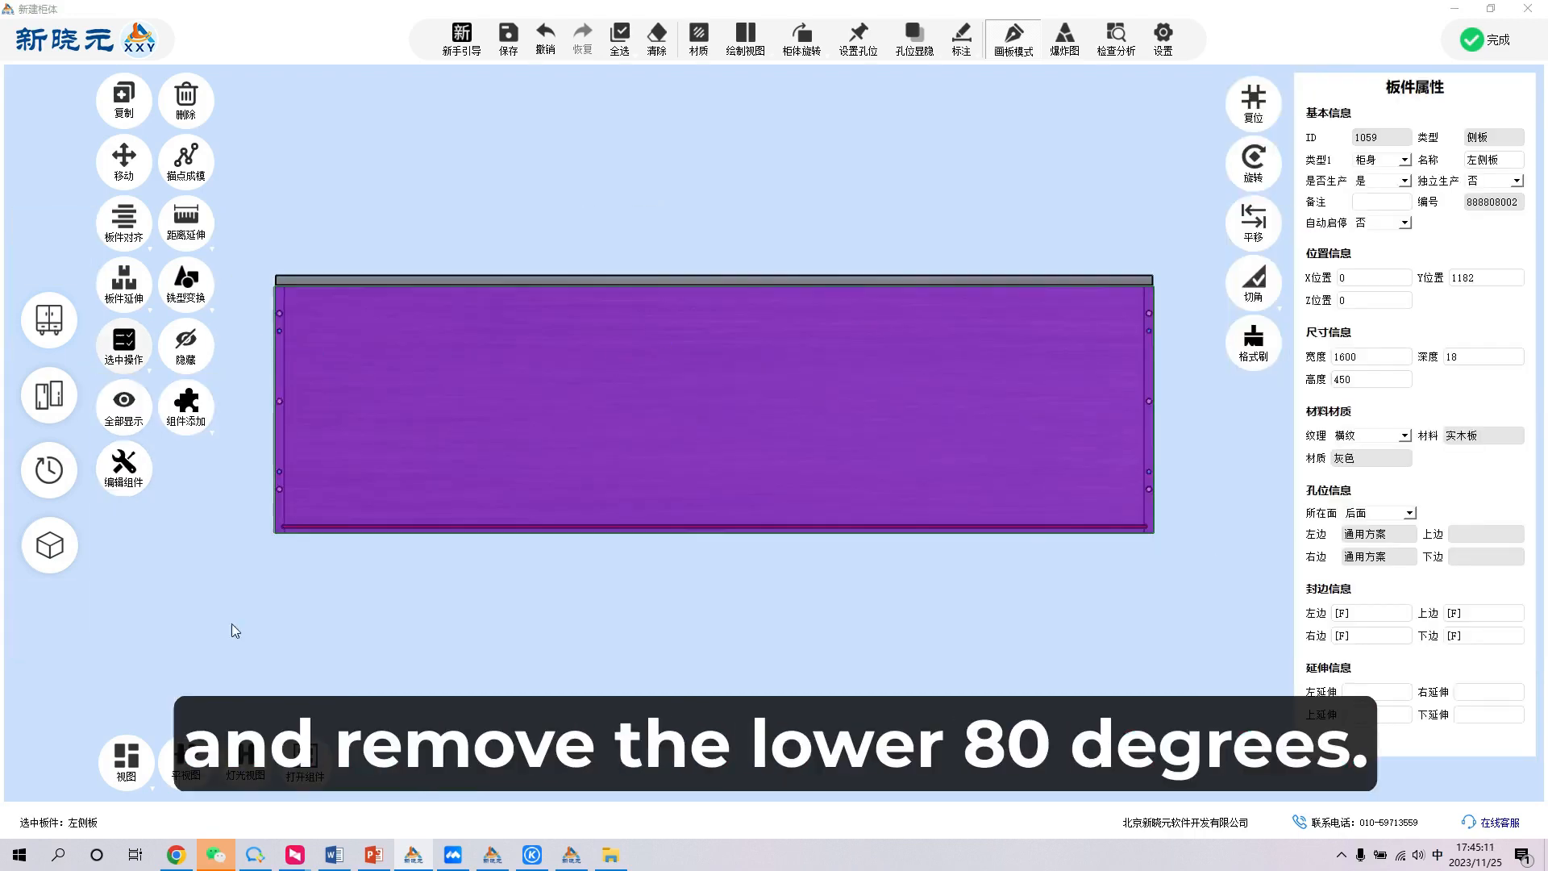
left_click(812, 384)
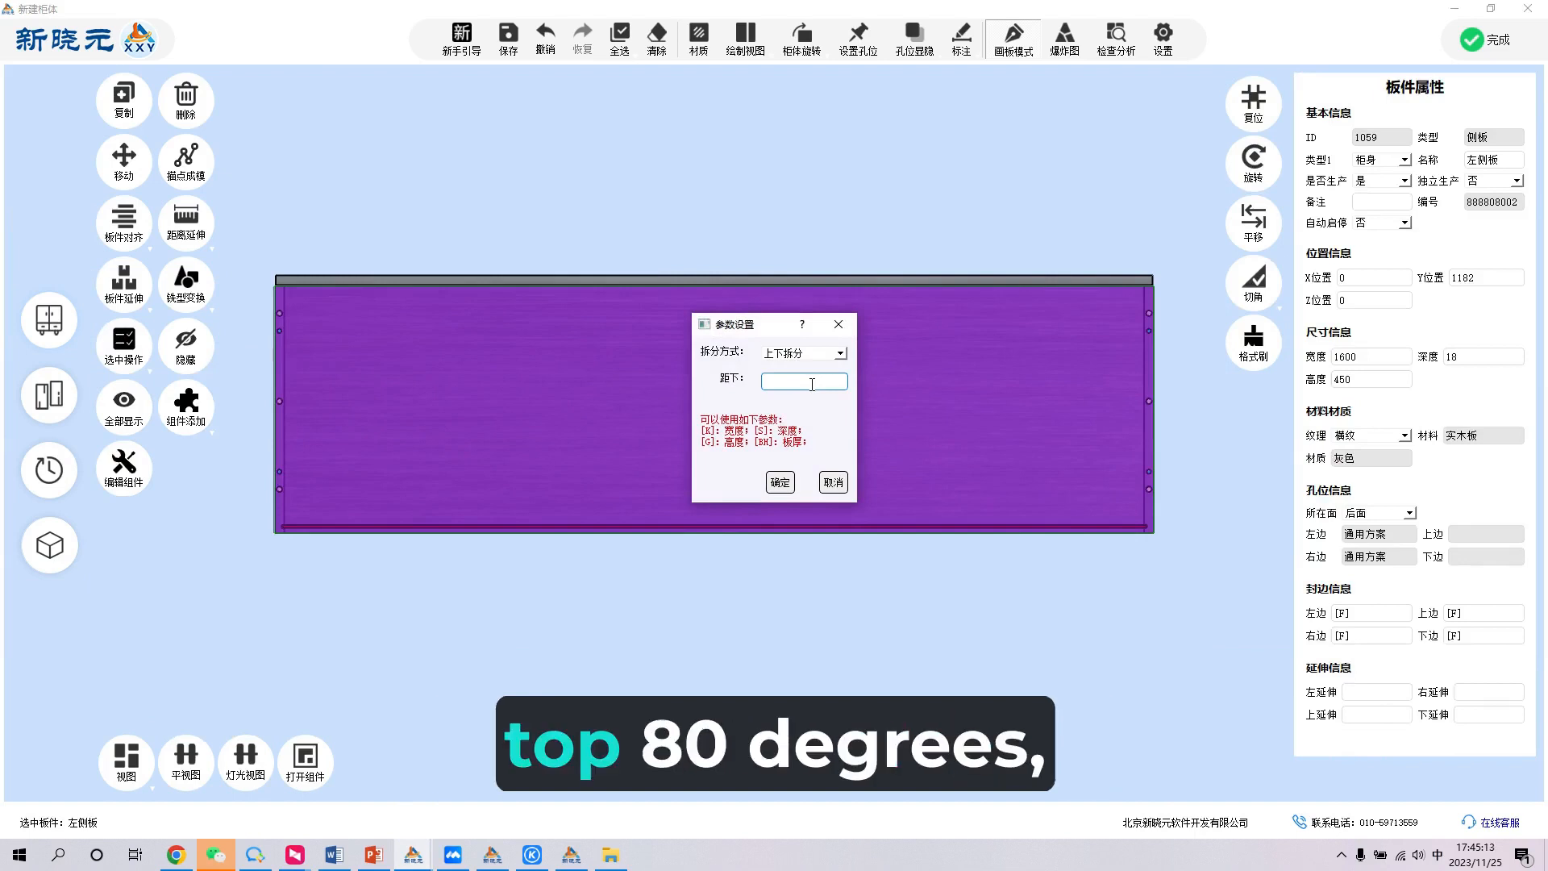
key("Return")
- Set the height of the upper part of the split panel to 80 and align it with the top of the cabinet side
left_click(1081, 428)
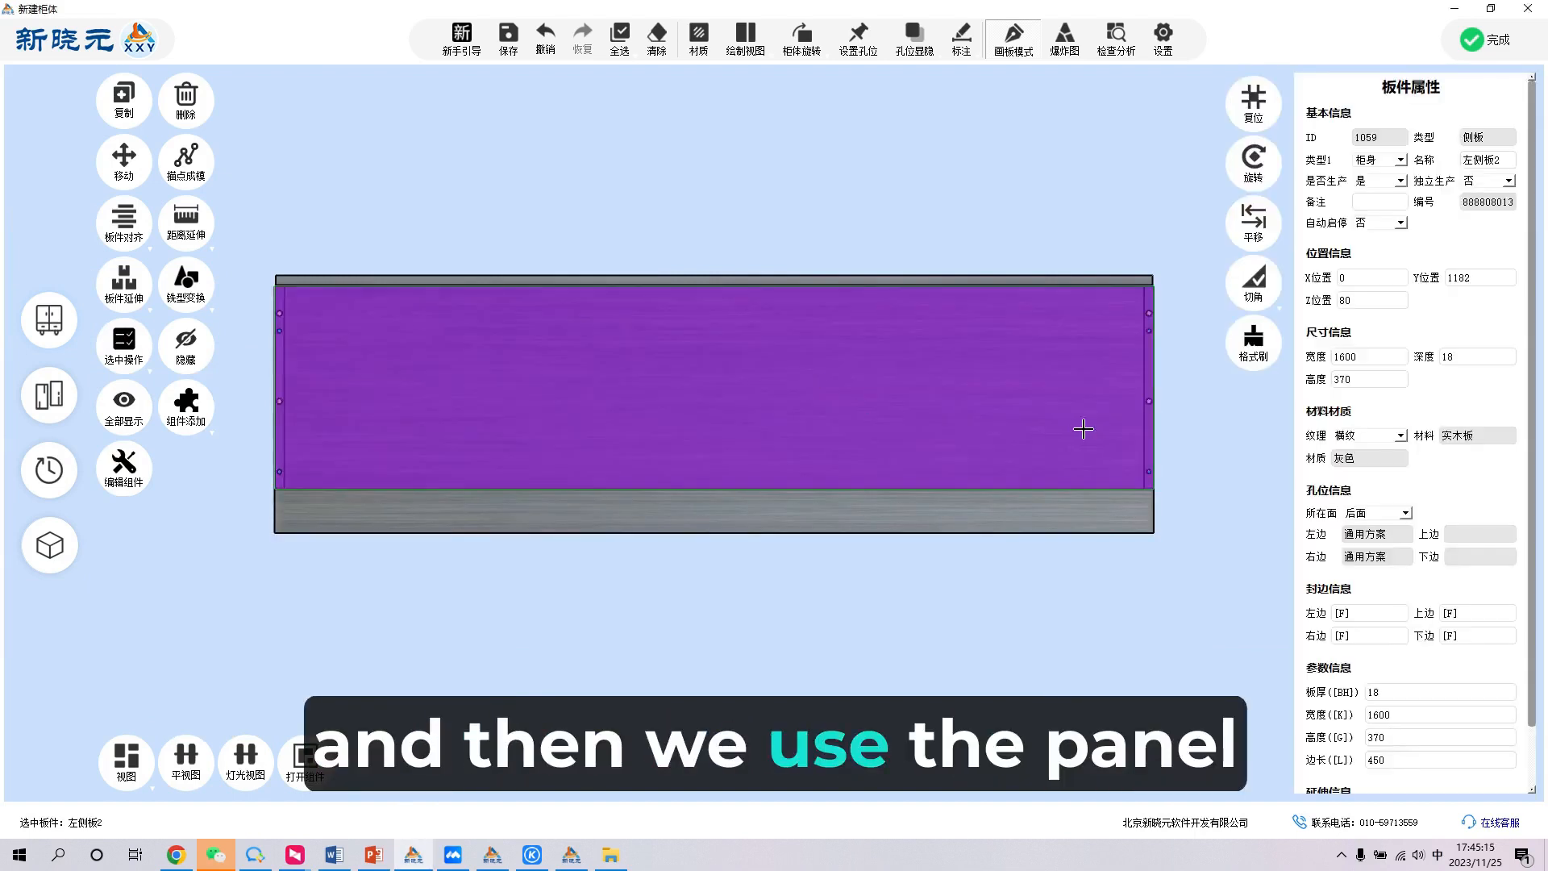
double_click(1371, 379)
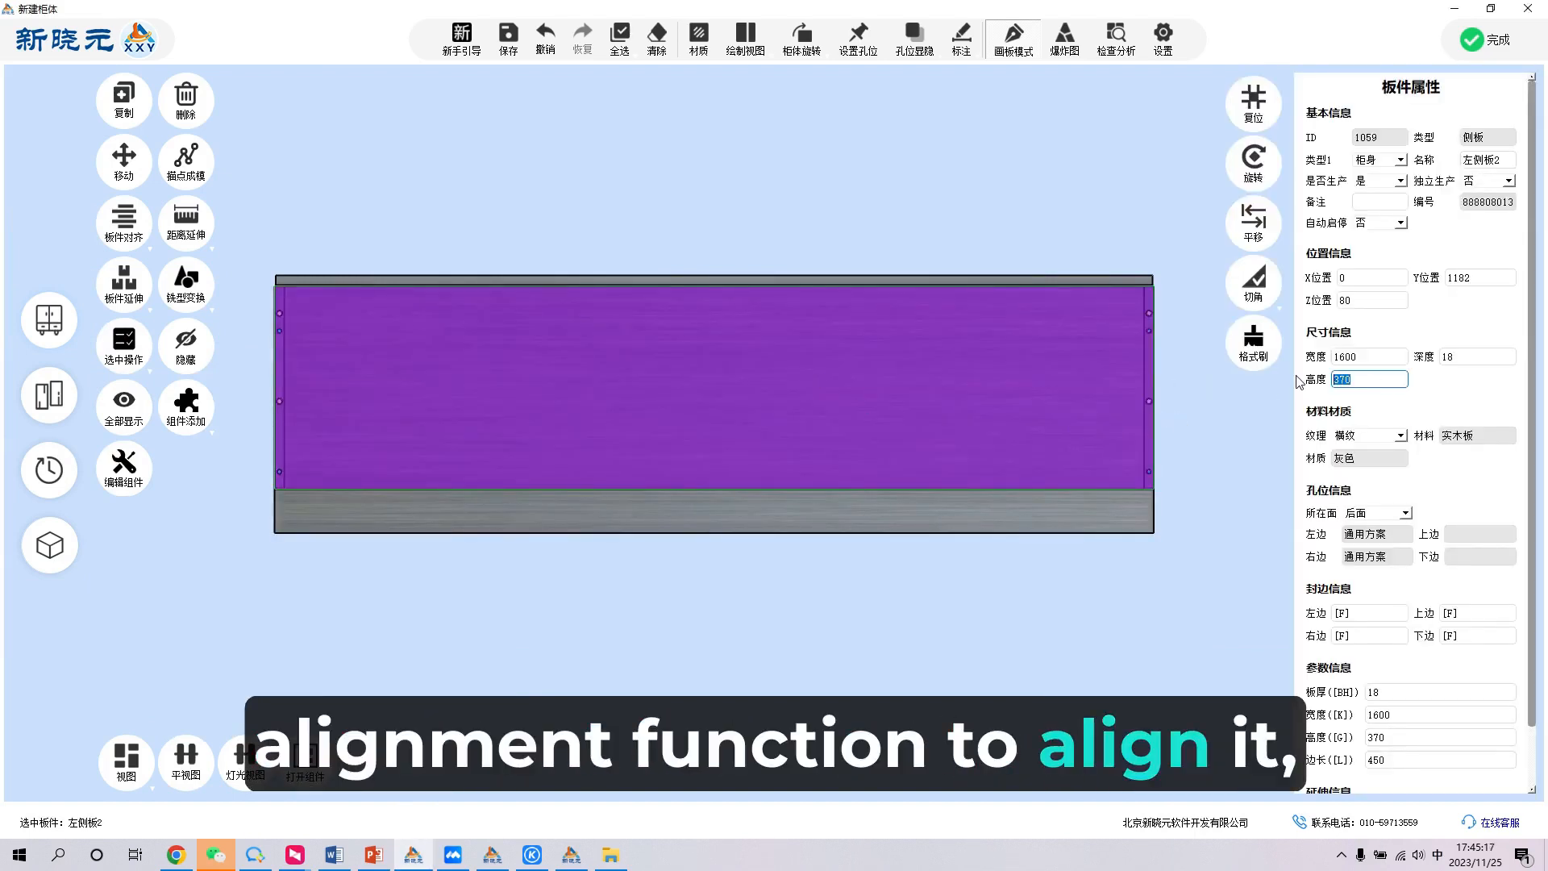
type("80")
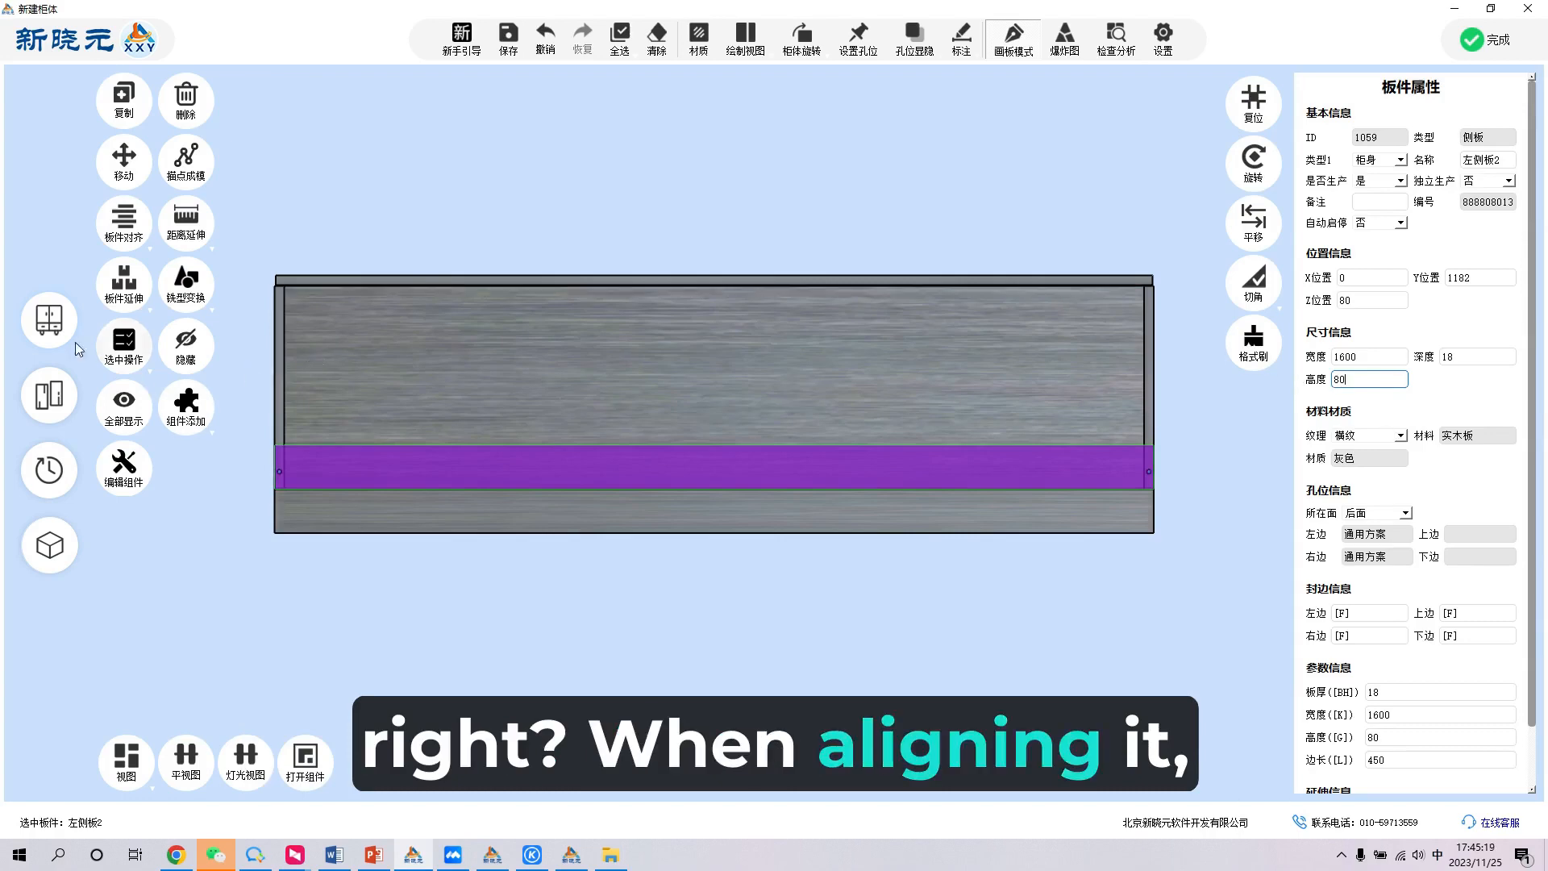
left_click(124, 219)
left_click(145, 317)
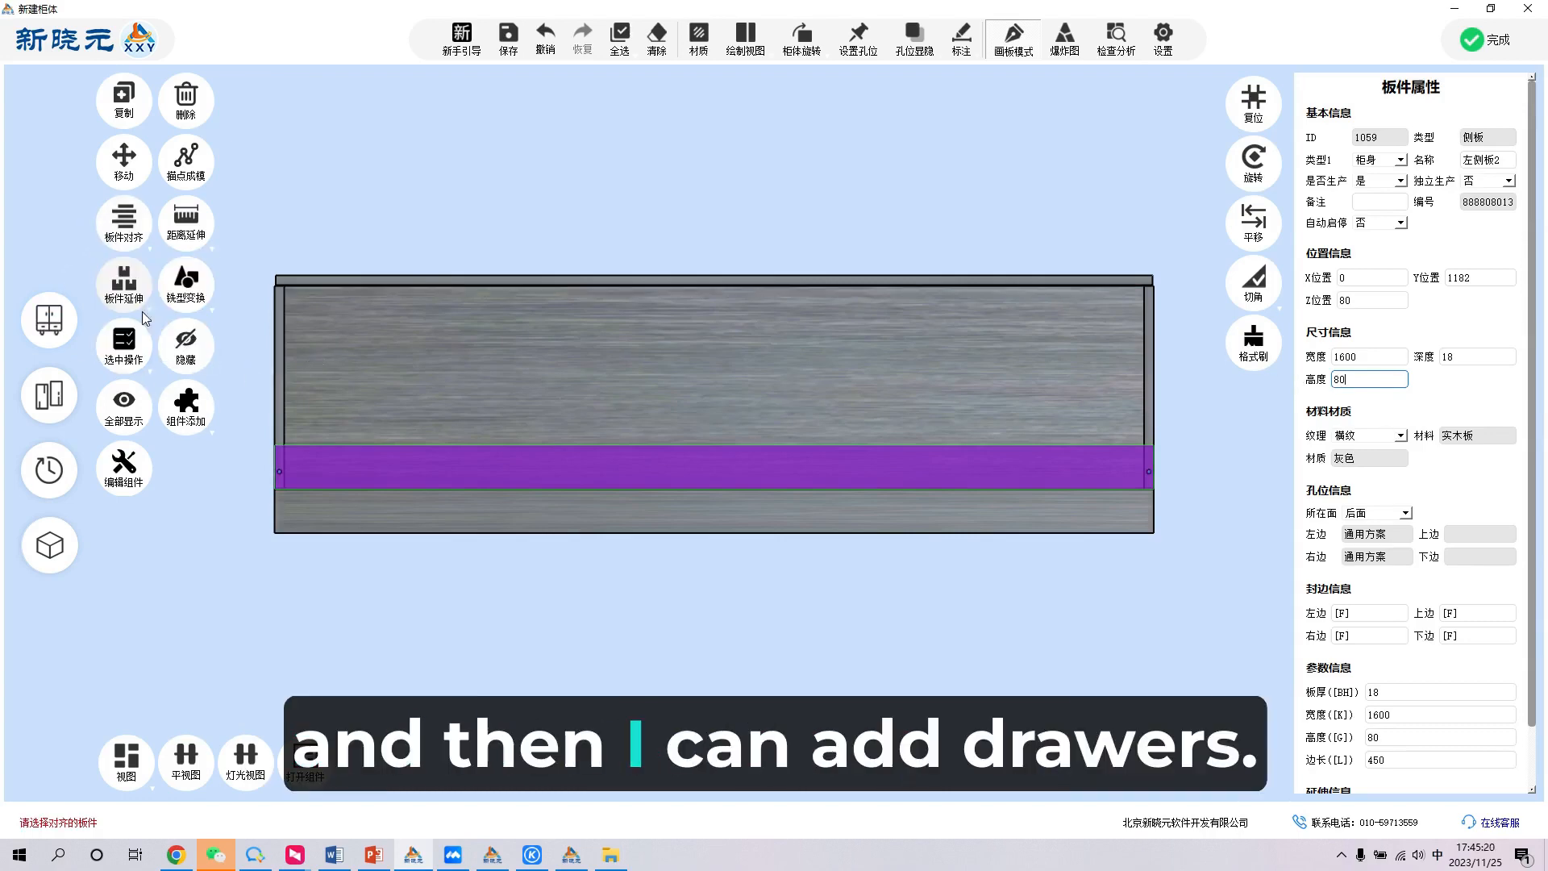
left_click(276, 331)
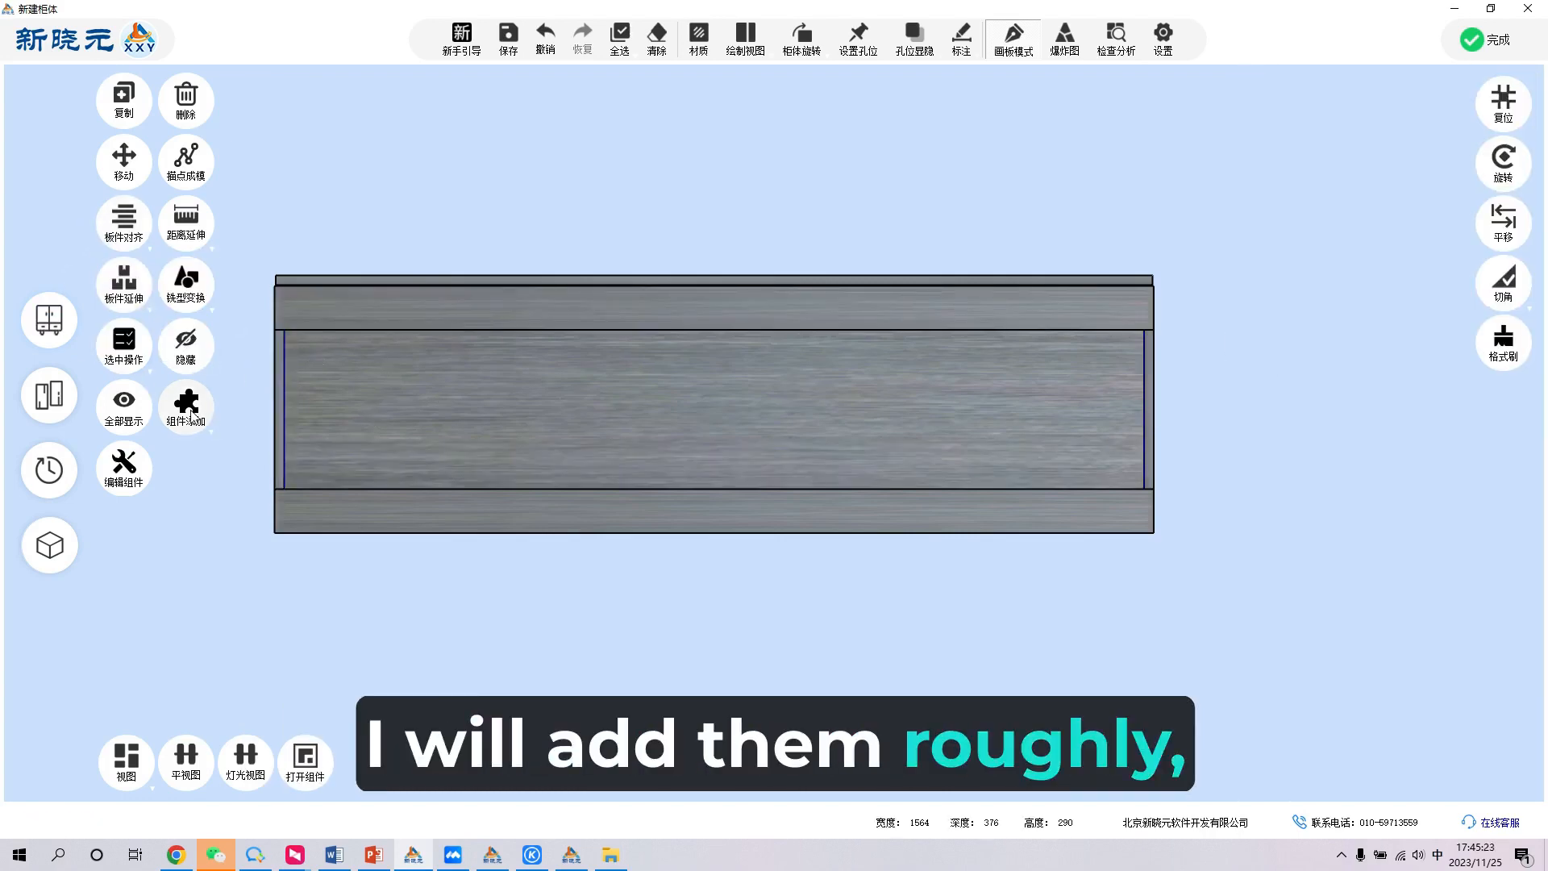
- Add a row of three drawers with handles in the opening between the upper and lower rails
left_click(186, 407)
left_click(200, 448)
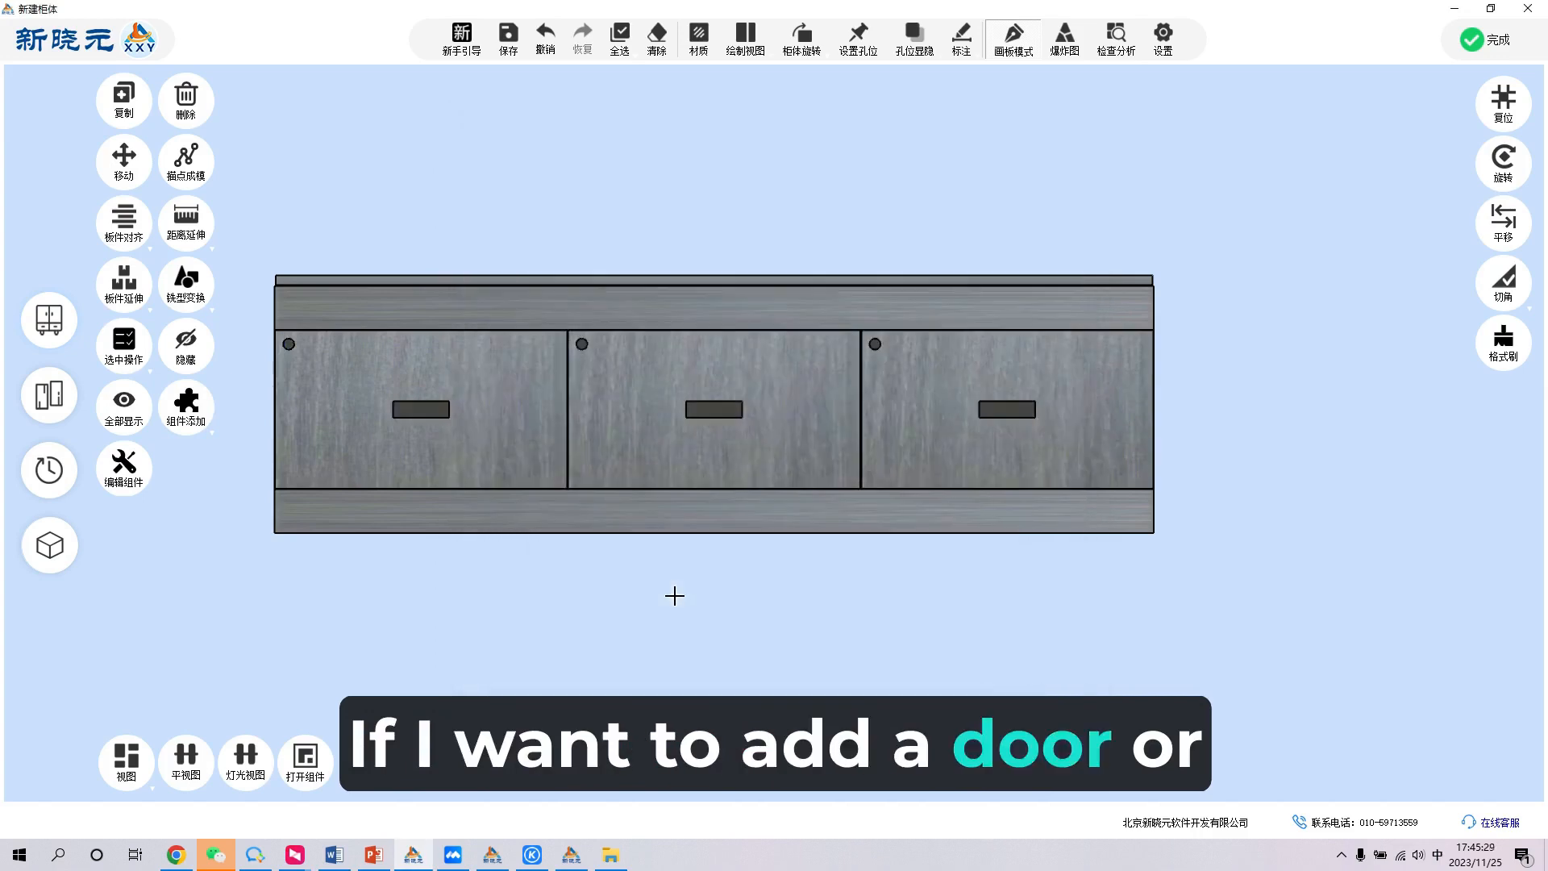
middle_click_drag(1185, 511, 809, 573)
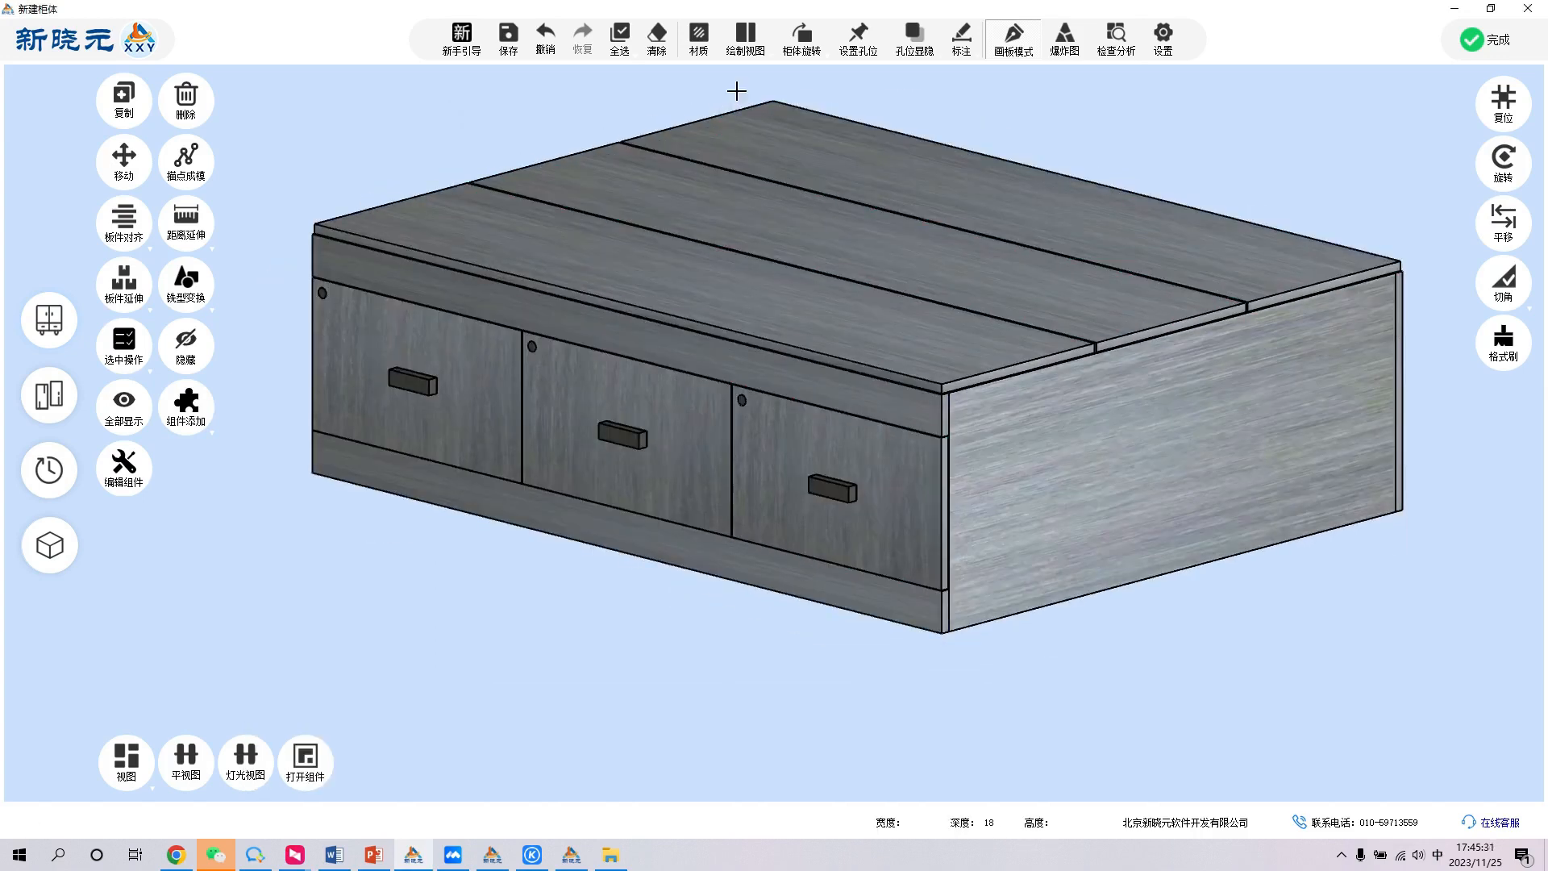
- Return the cabinet to the front drawing view and examine its right side panel
left_click(744, 57)
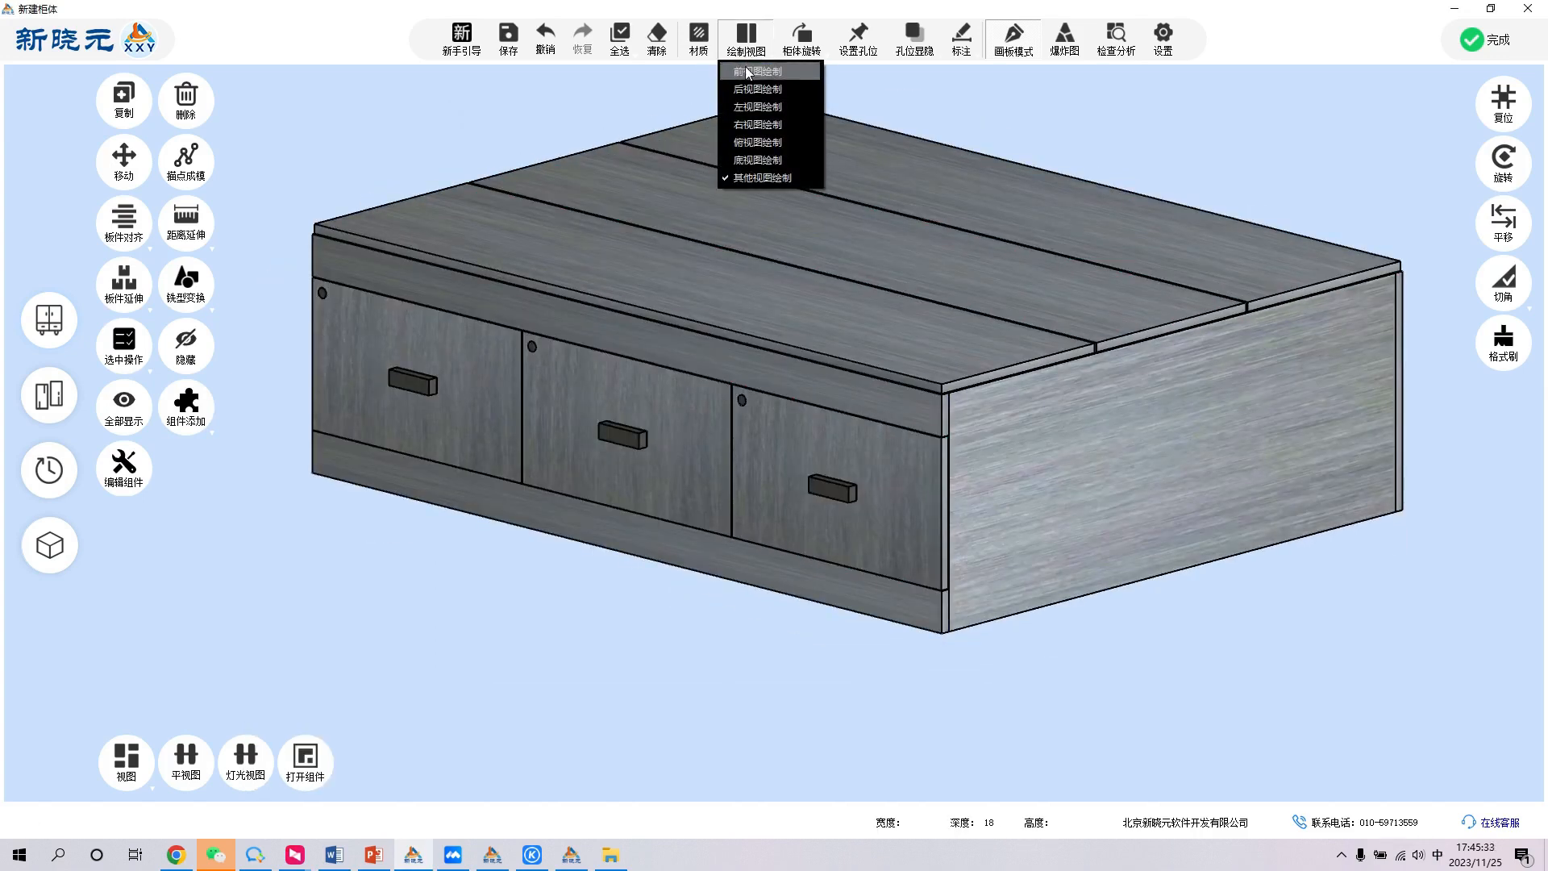
left_click(747, 72)
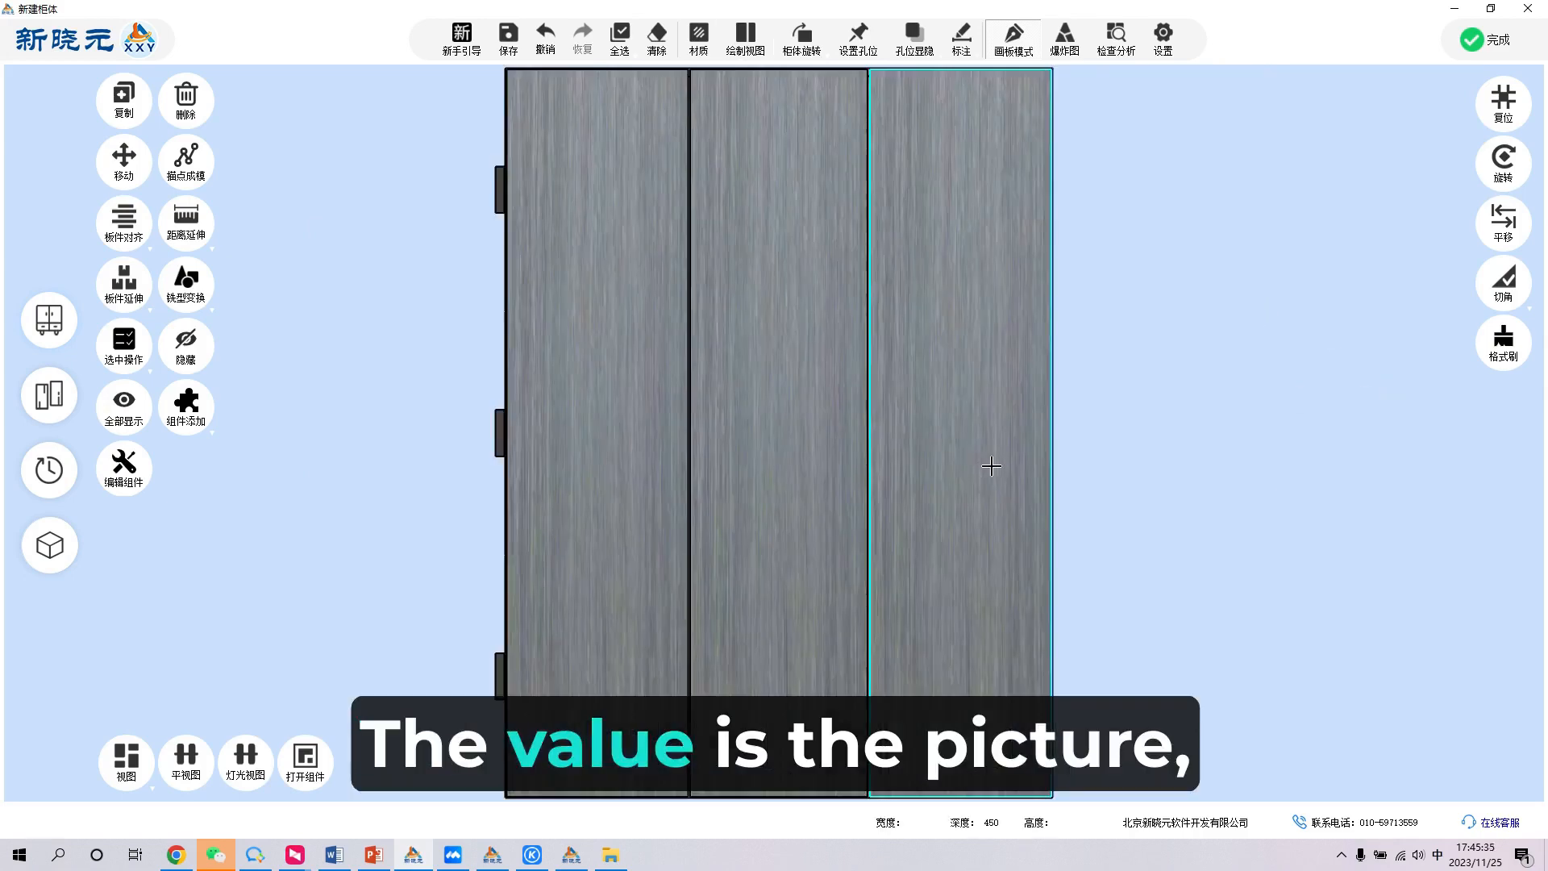
middle_click_drag(992, 466, 895, 330)
left_click(1045, 355)
scroll(975, 458, "down", 3)
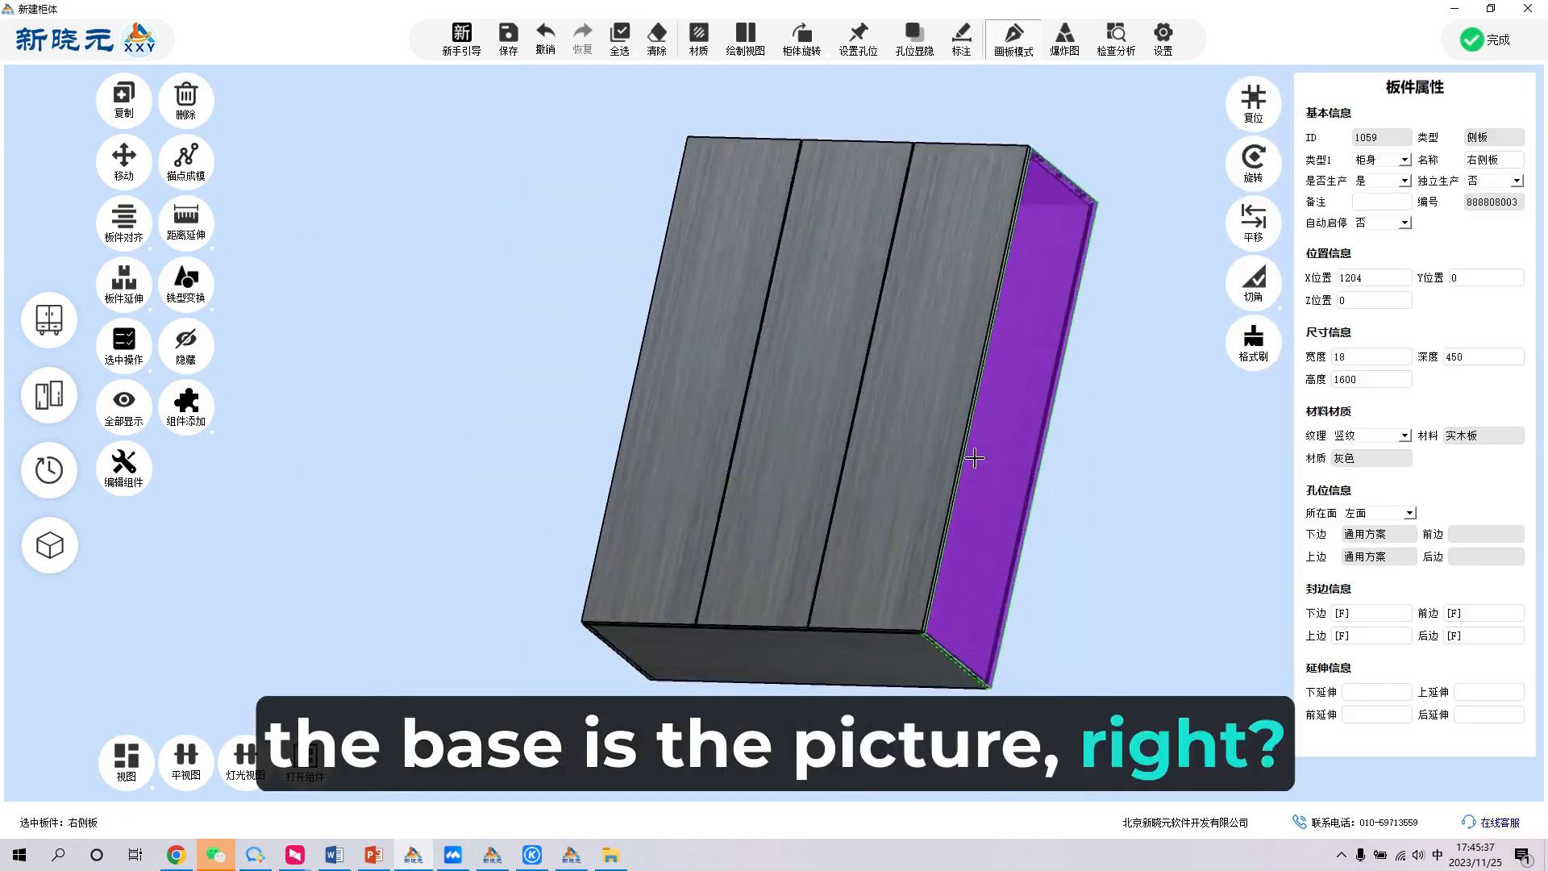
scroll(975, 458, "up", 2)
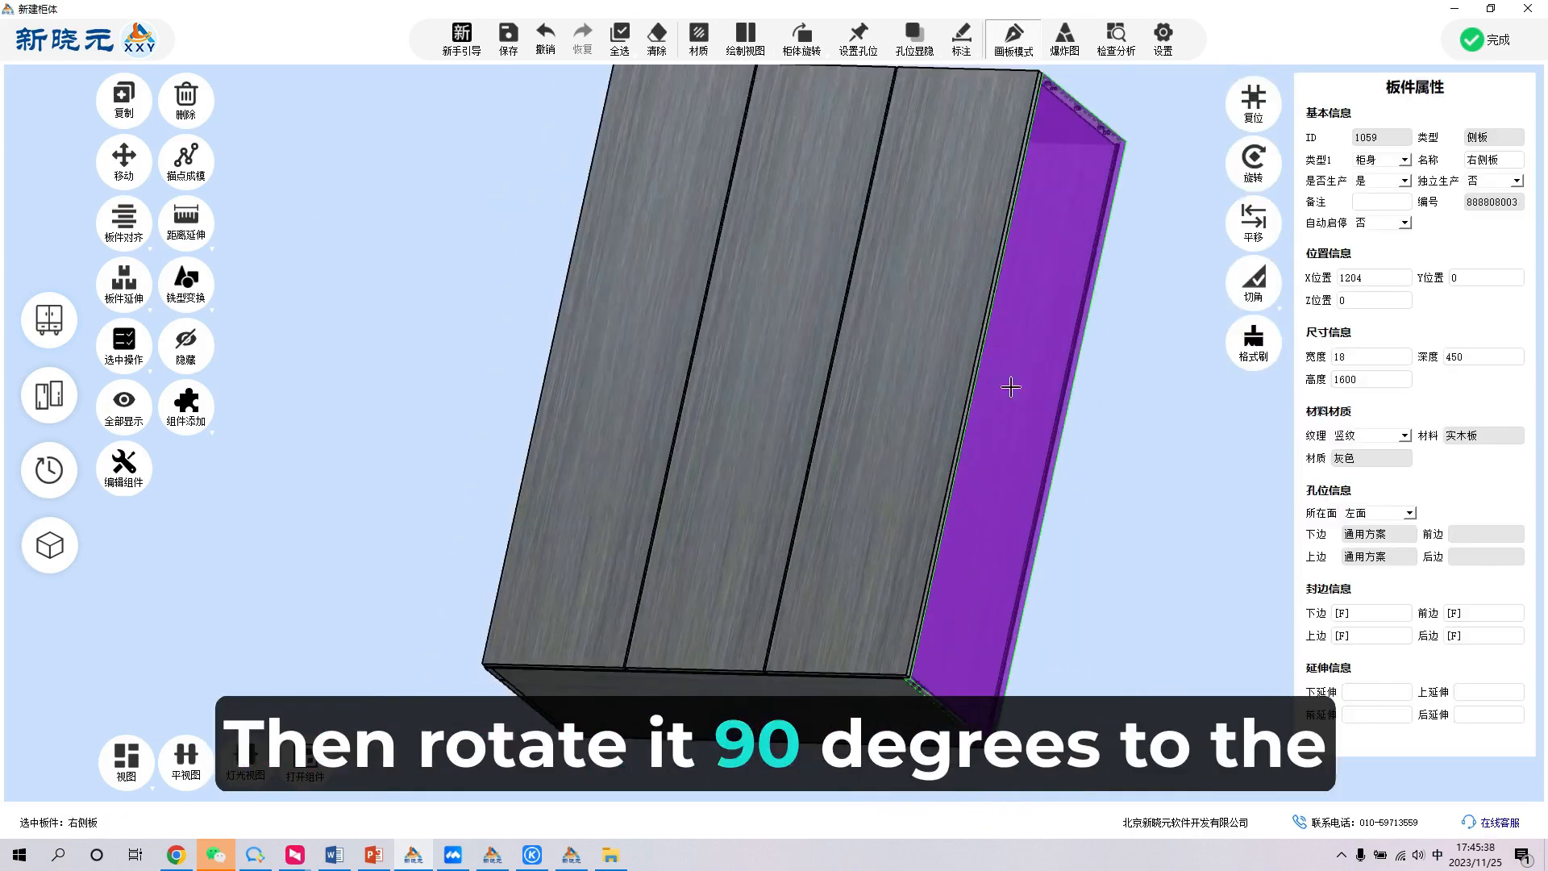
double_click(1096, 478)
- Switch to the bottom drawing view and rotate the cabinet 90 degrees left so the right side panel faces the front
left_click(758, 47)
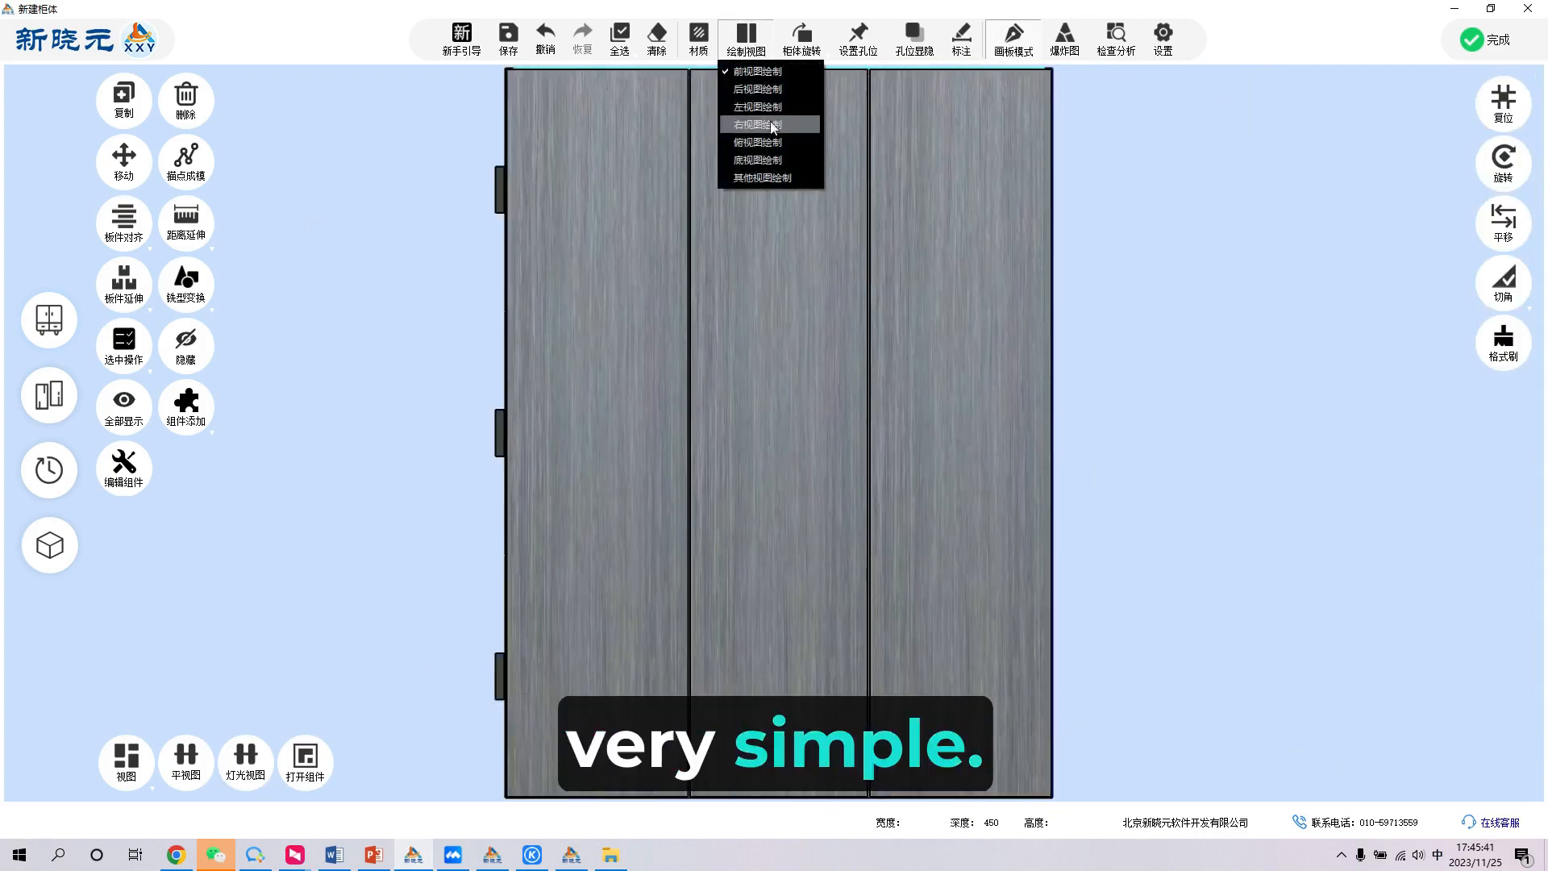
left_click(772, 156)
left_click(801, 50)
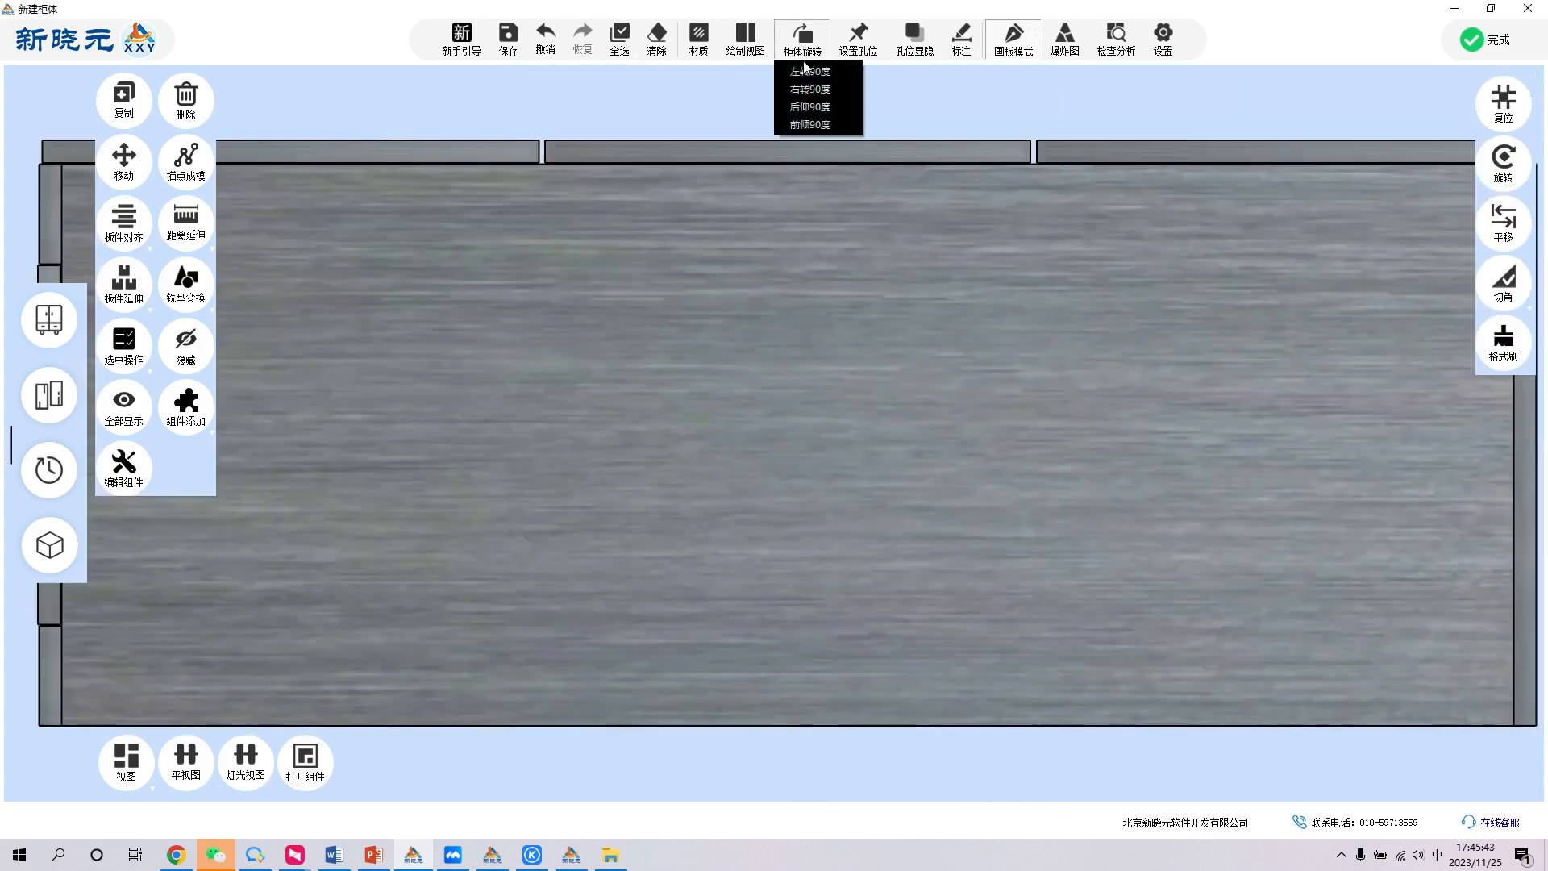
left_click(810, 70)
double_click(647, 332)
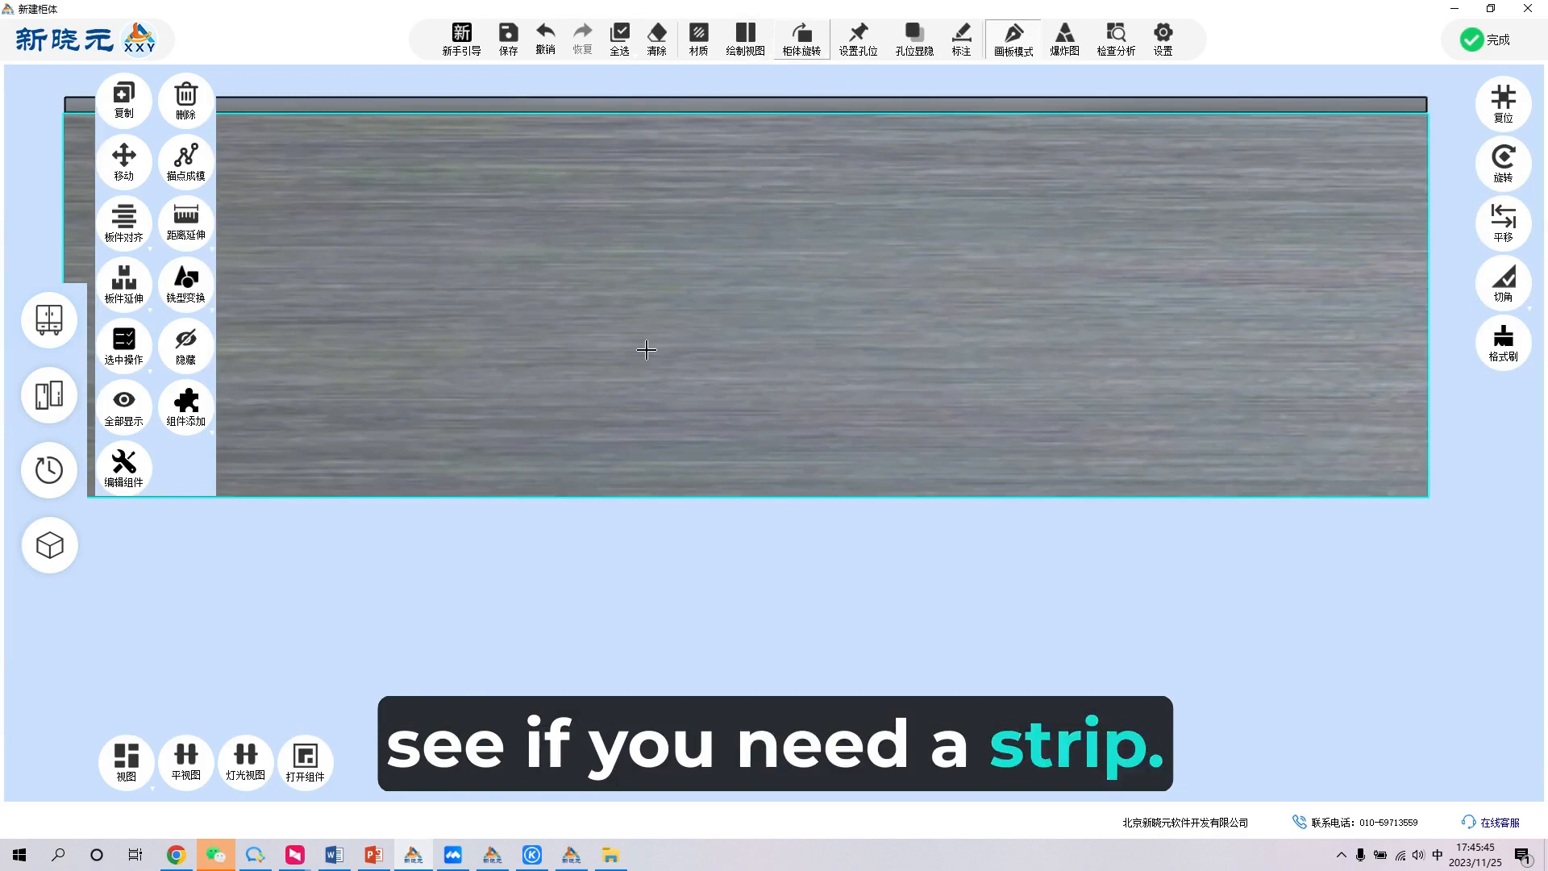
- Split the right side panel into upper and lower parts, 80 from the bottom
left_click(640, 378)
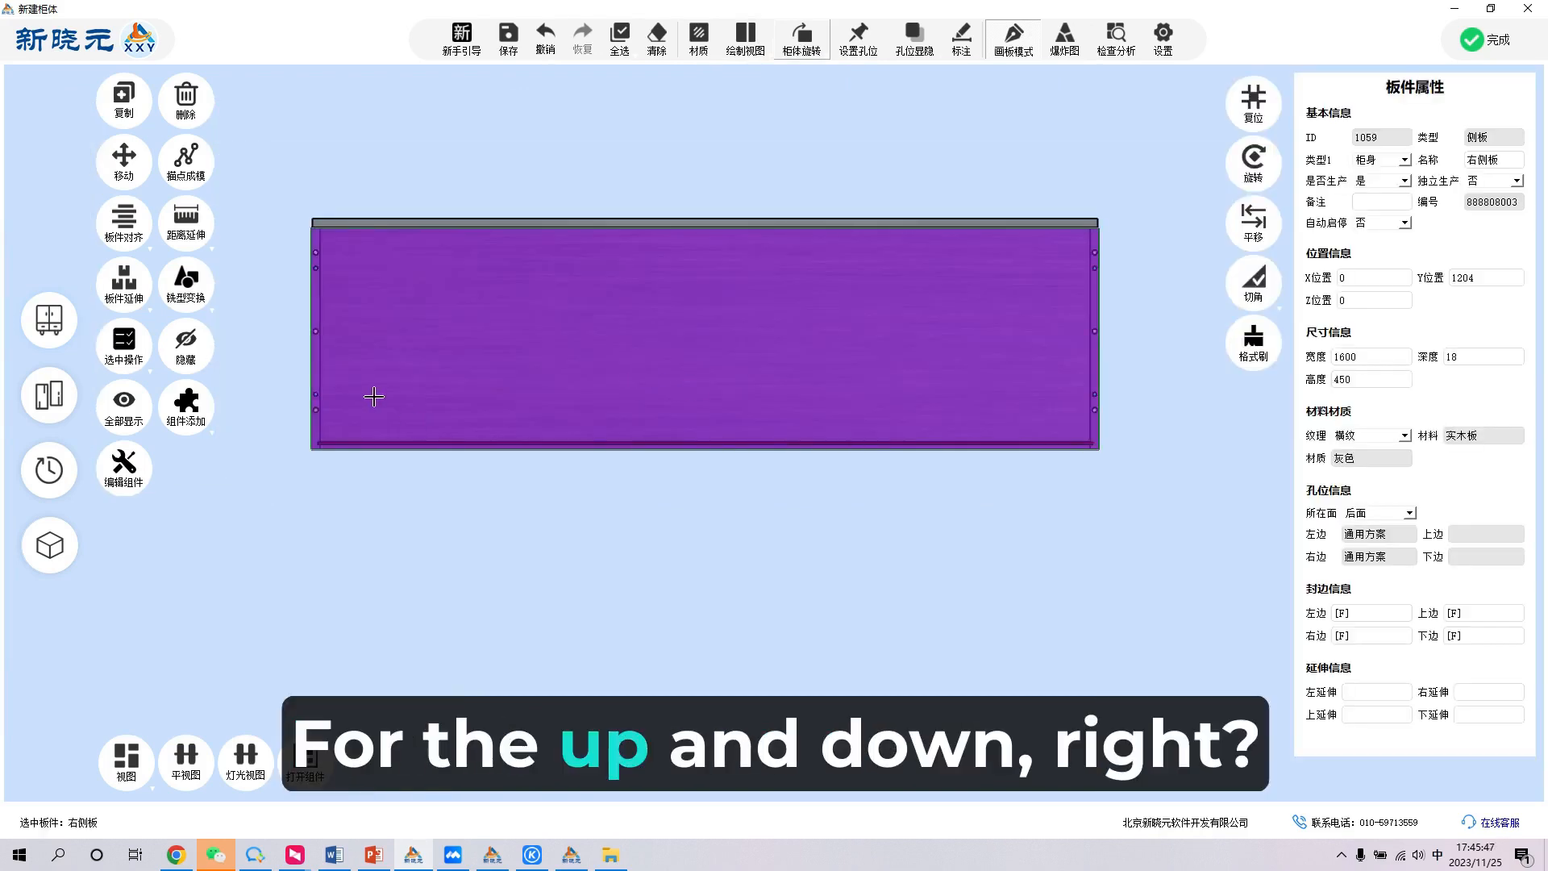
left_click(124, 339)
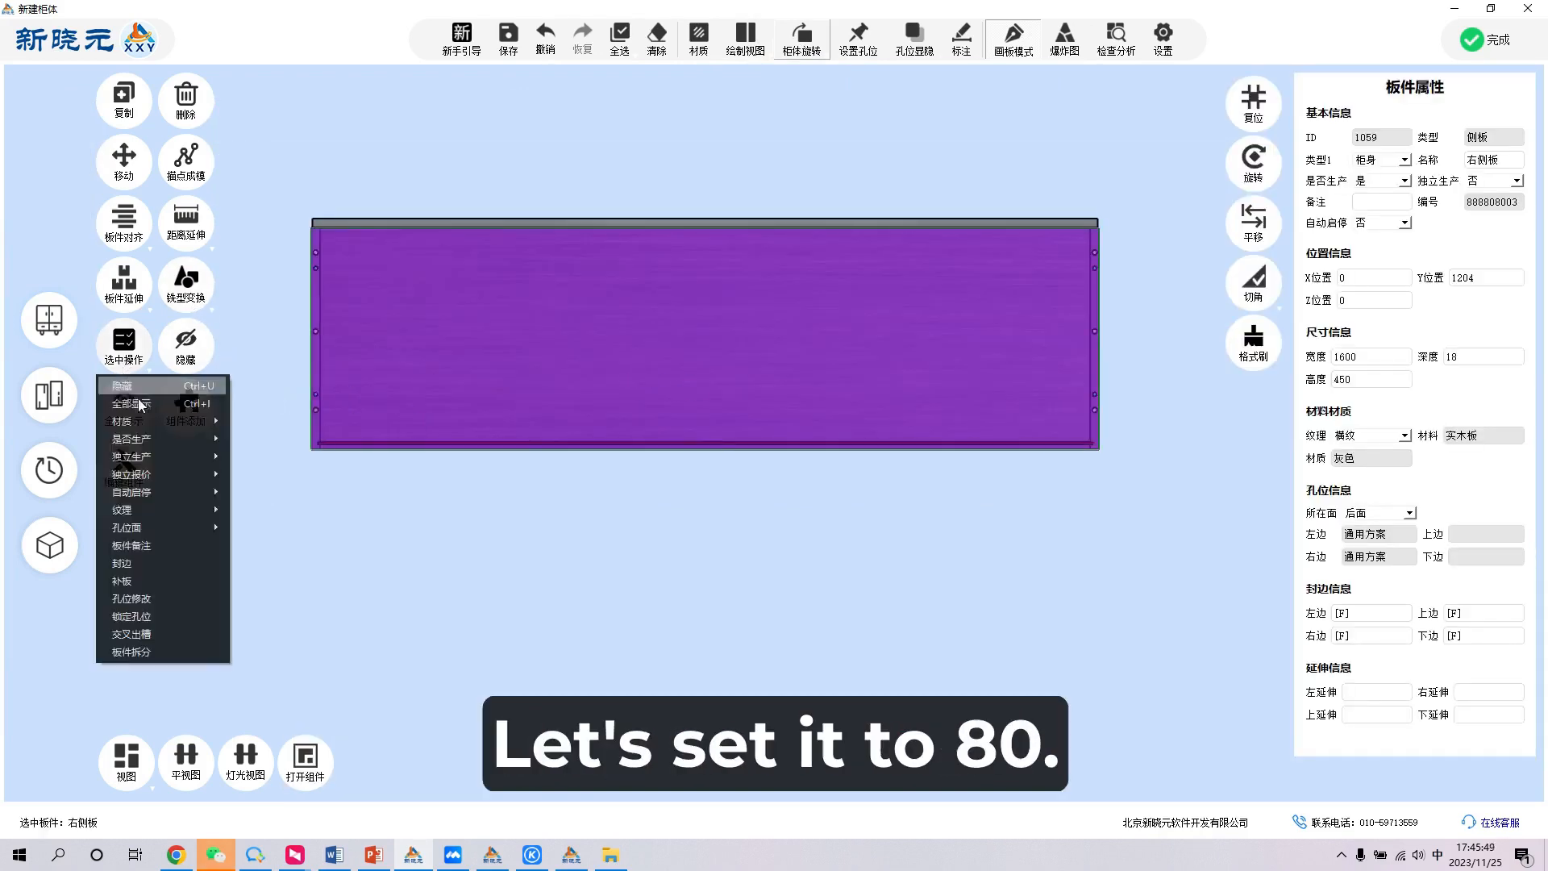
left_click(141, 634)
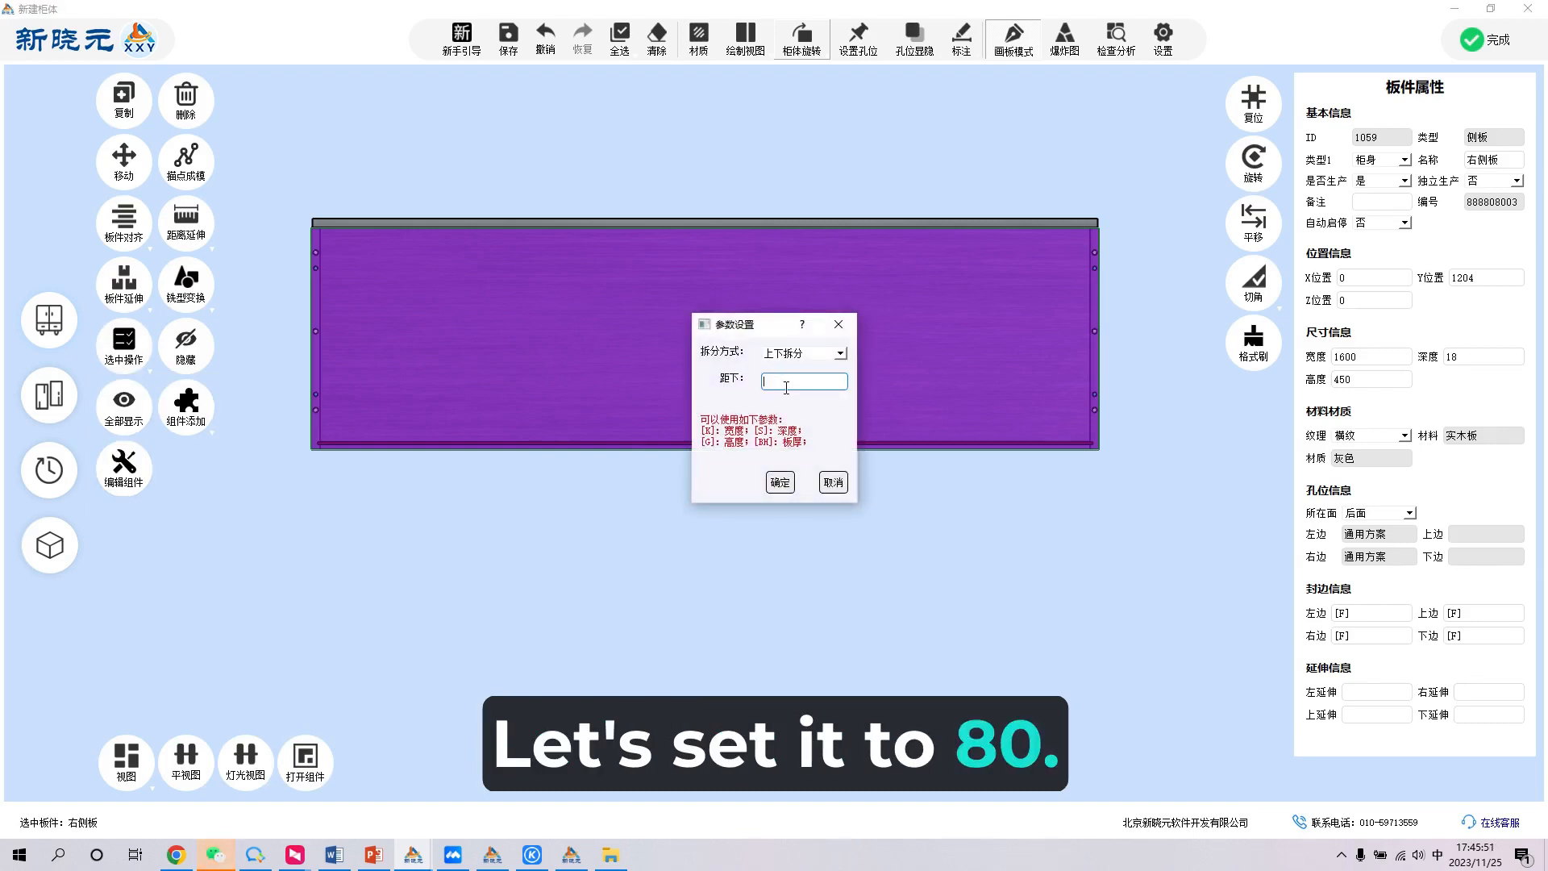
type("80")
key("Return")
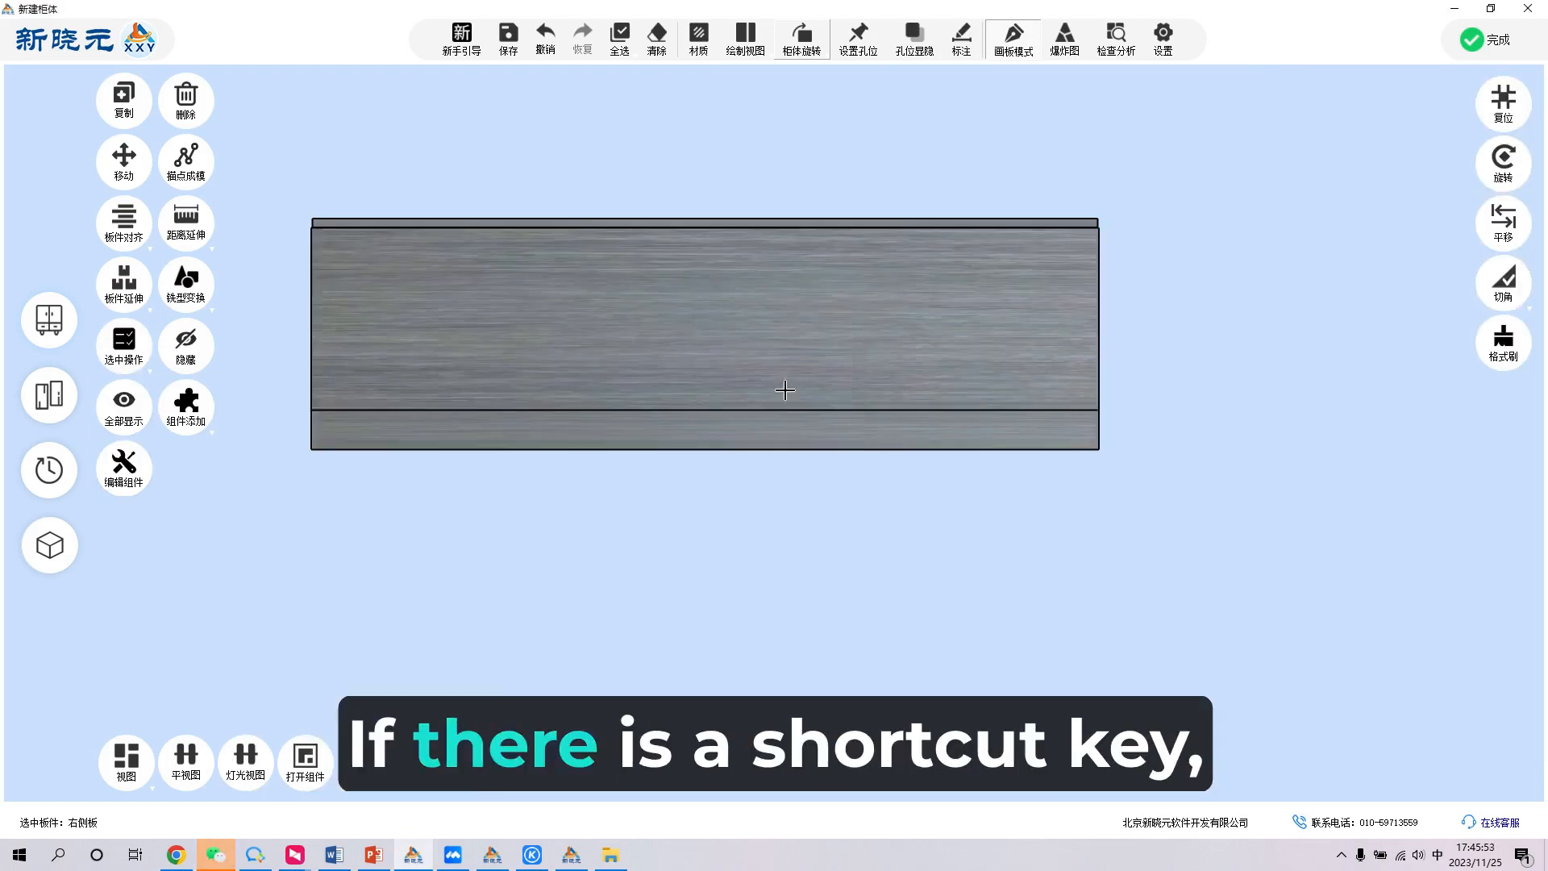
- Set the height of the right side panel's upper part to 80 and align it to the top
left_click(746, 342)
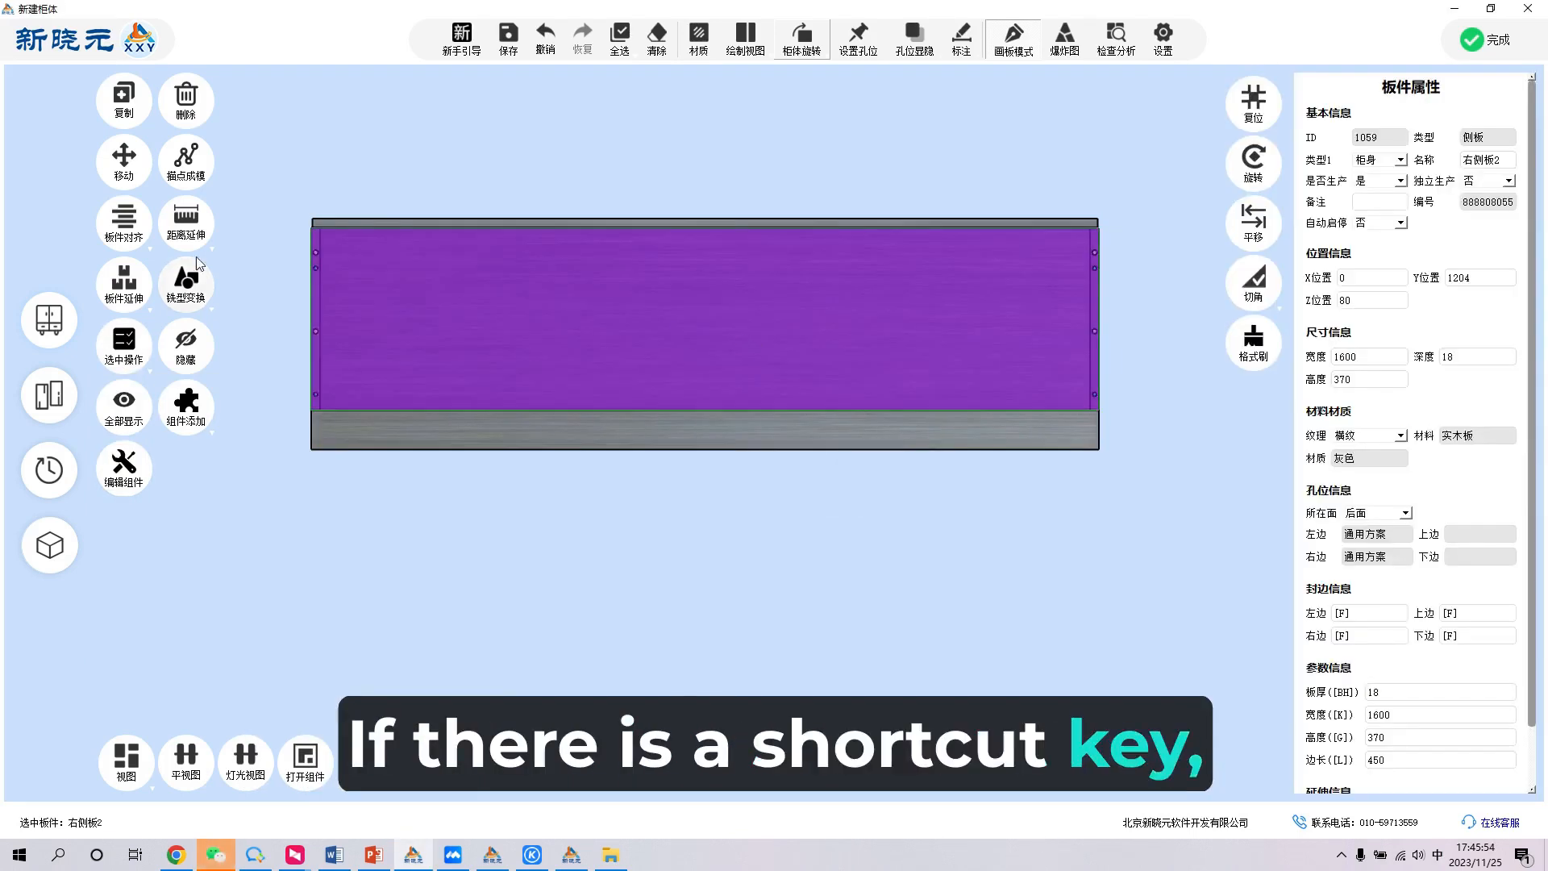
double_click(1365, 379)
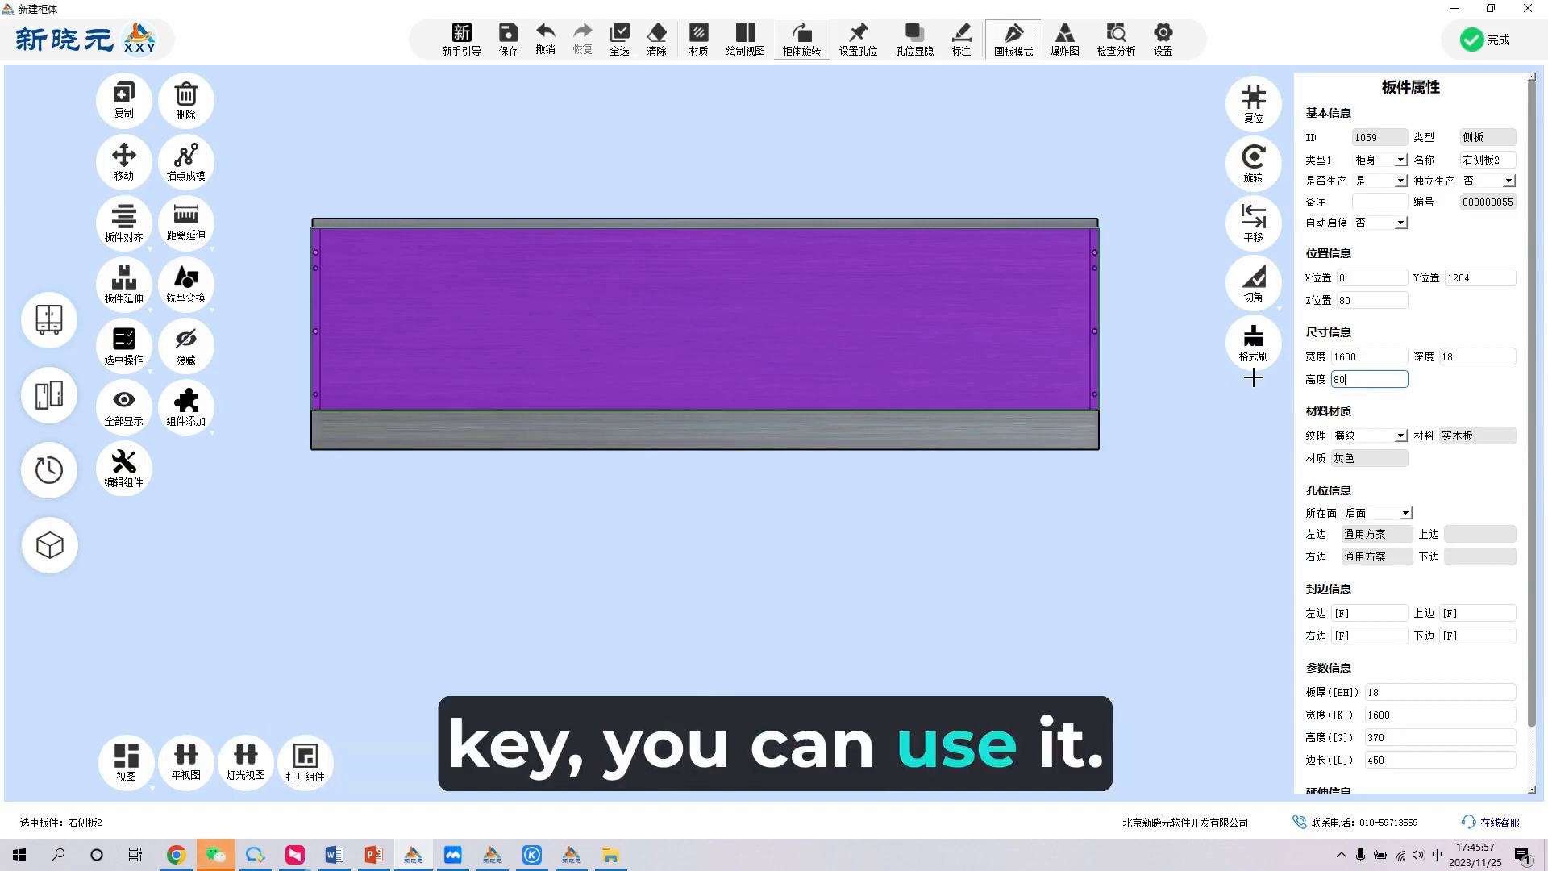
key("Return")
left_click(124, 219)
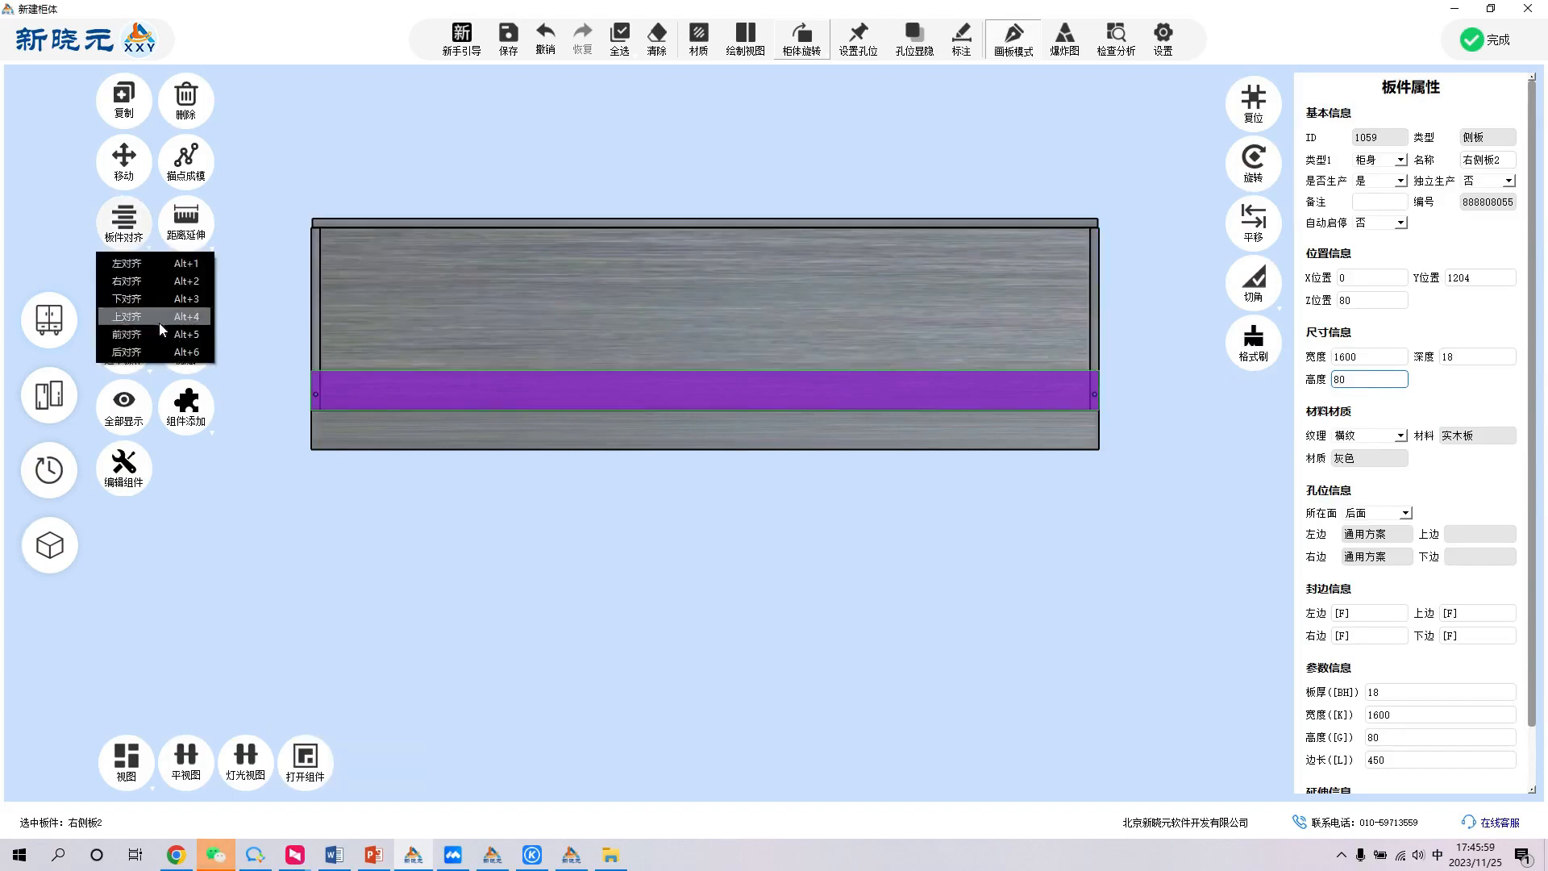
left_click(158, 316)
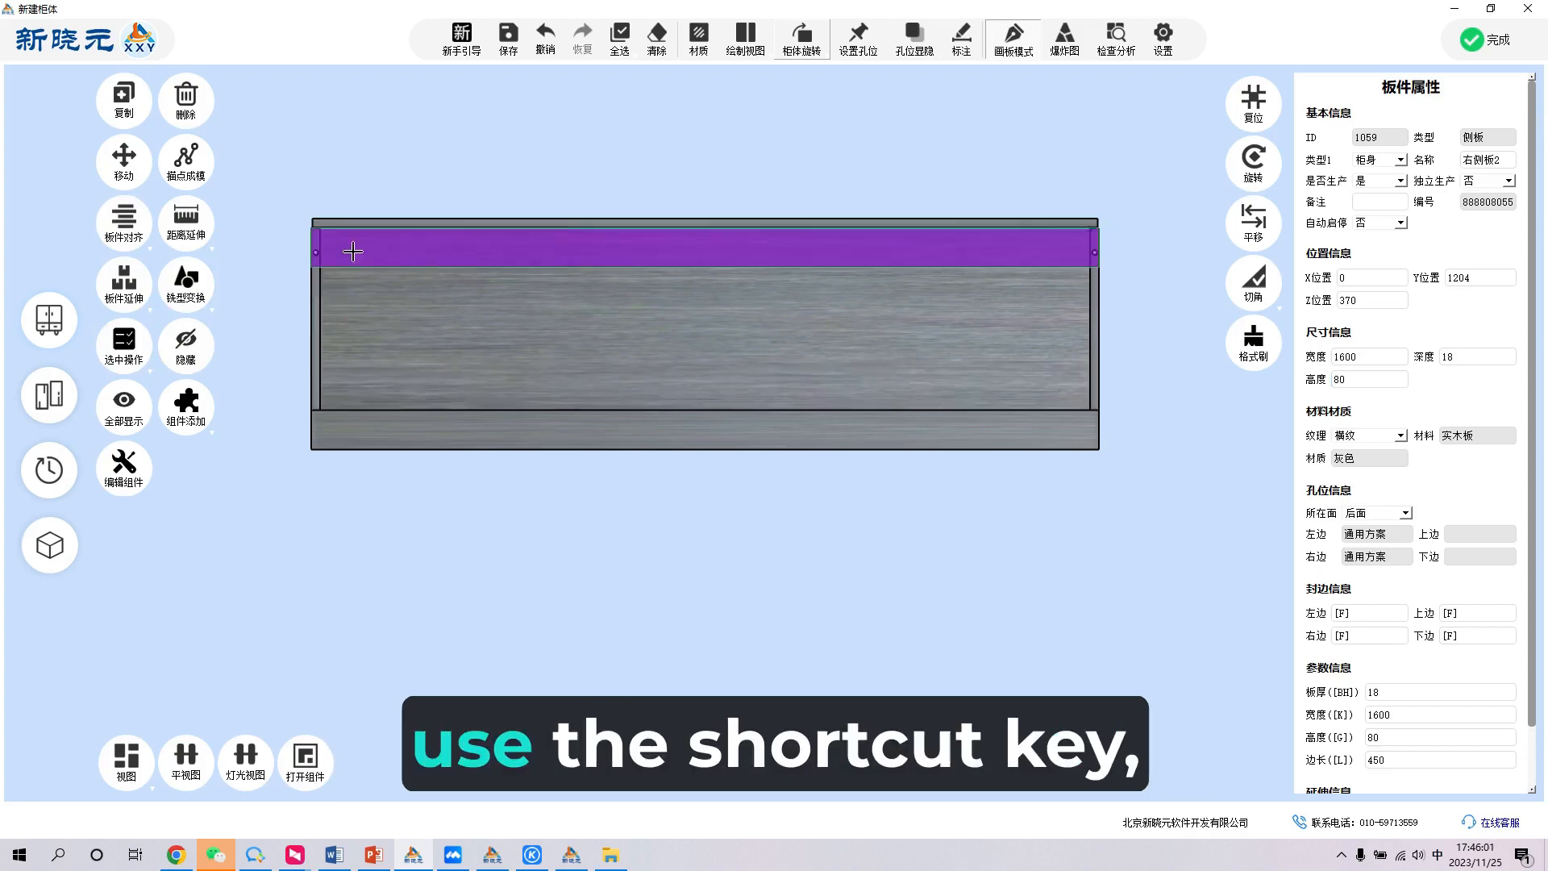
- Add four overlay hinged doors in the opening between the rails, with left and right cover 18 and upper and lower cover 0
left_click(454, 274)
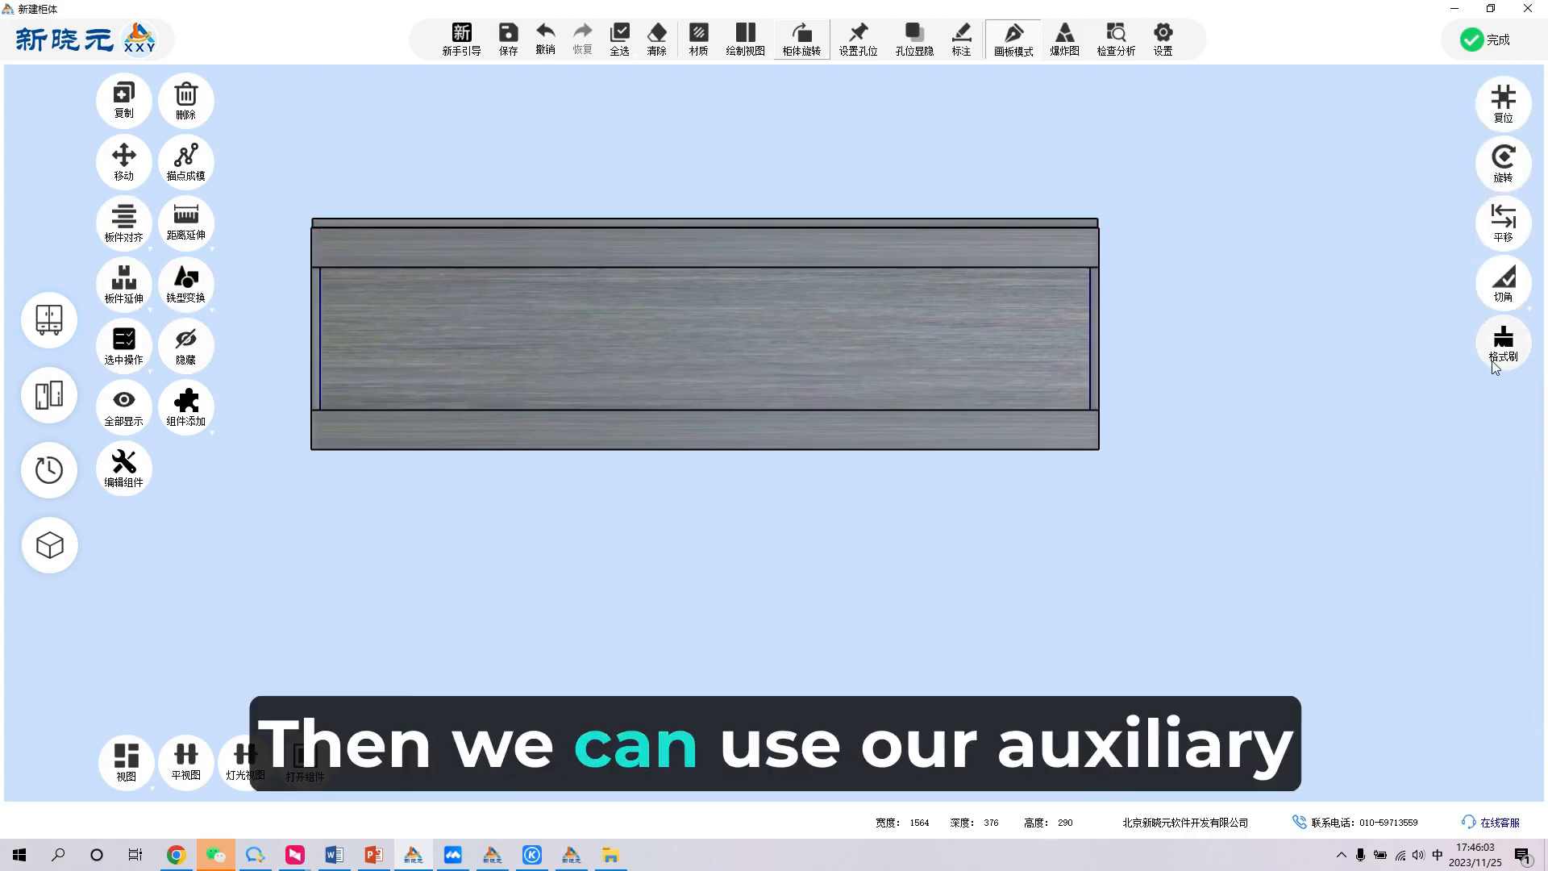
left_click(585, 353)
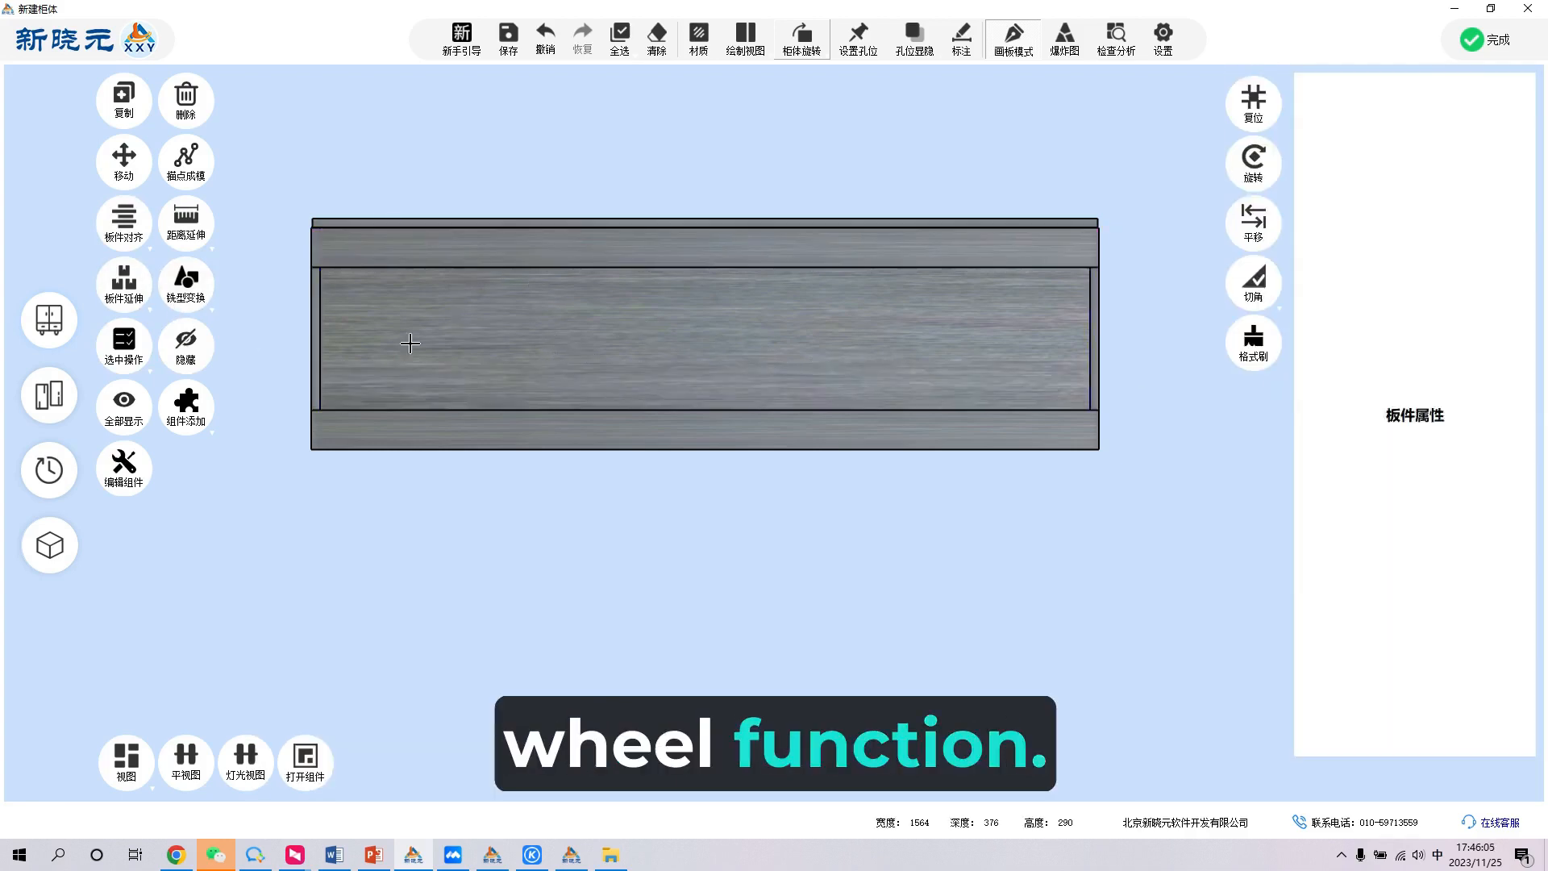
left_click(235, 397)
left_click(186, 404)
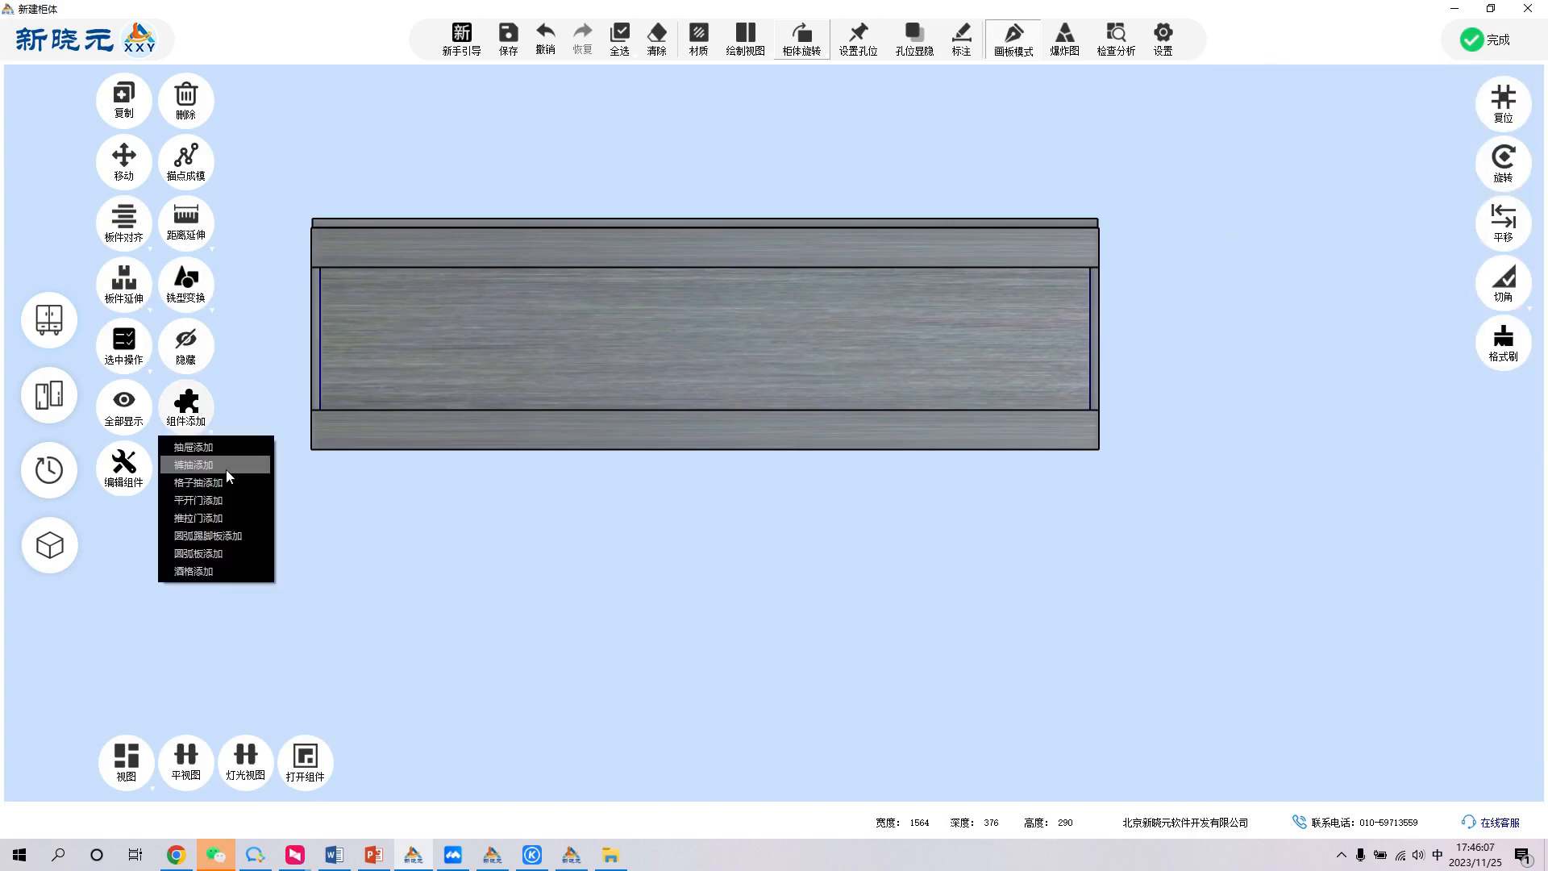
left_click(219, 500)
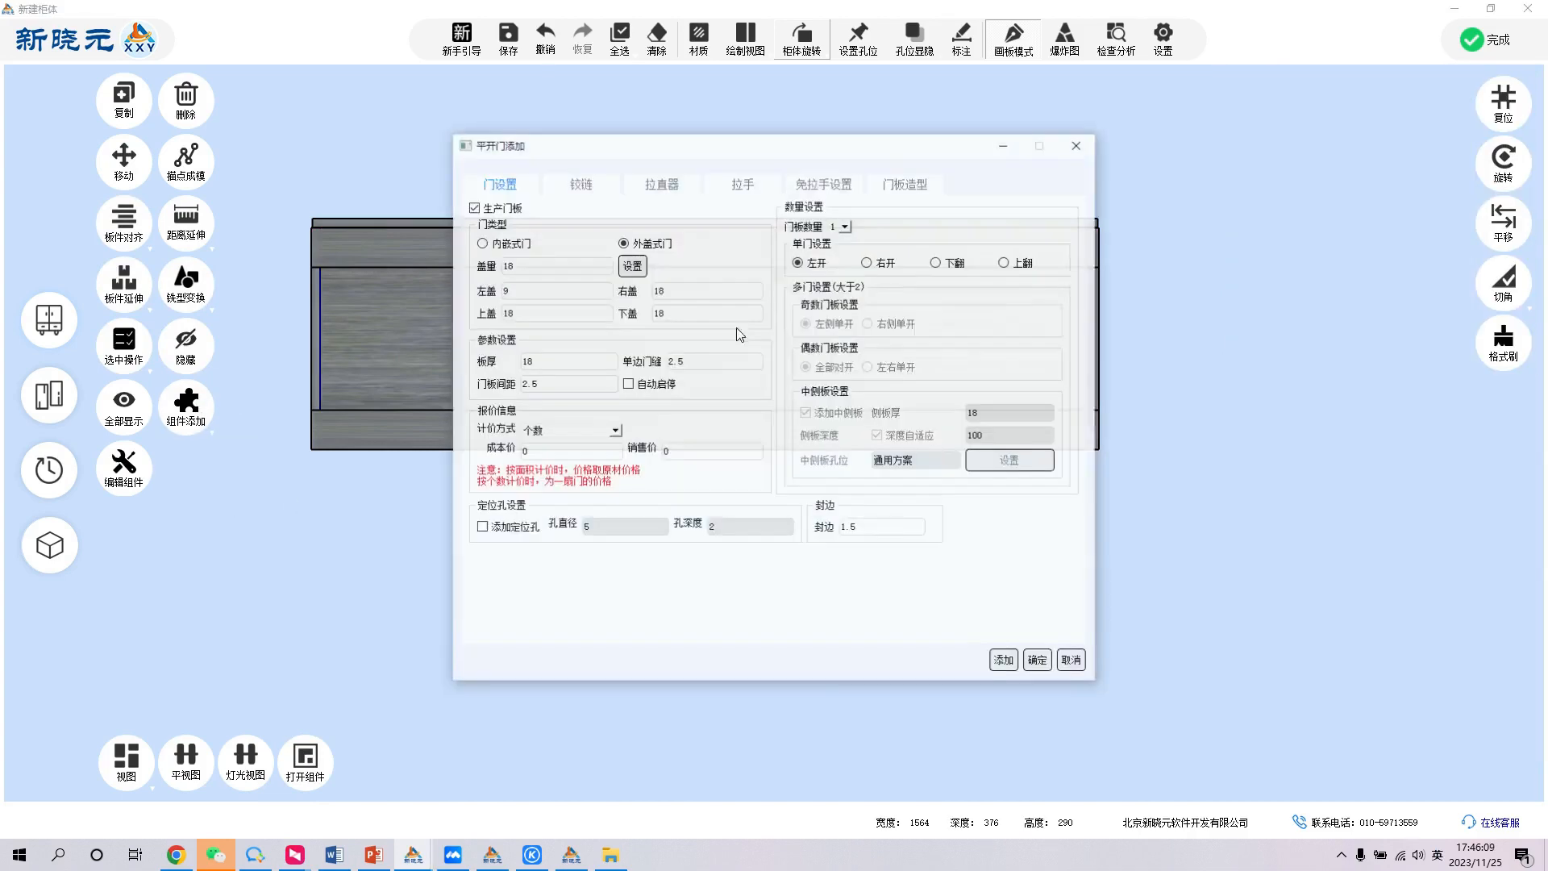
left_click(844, 226)
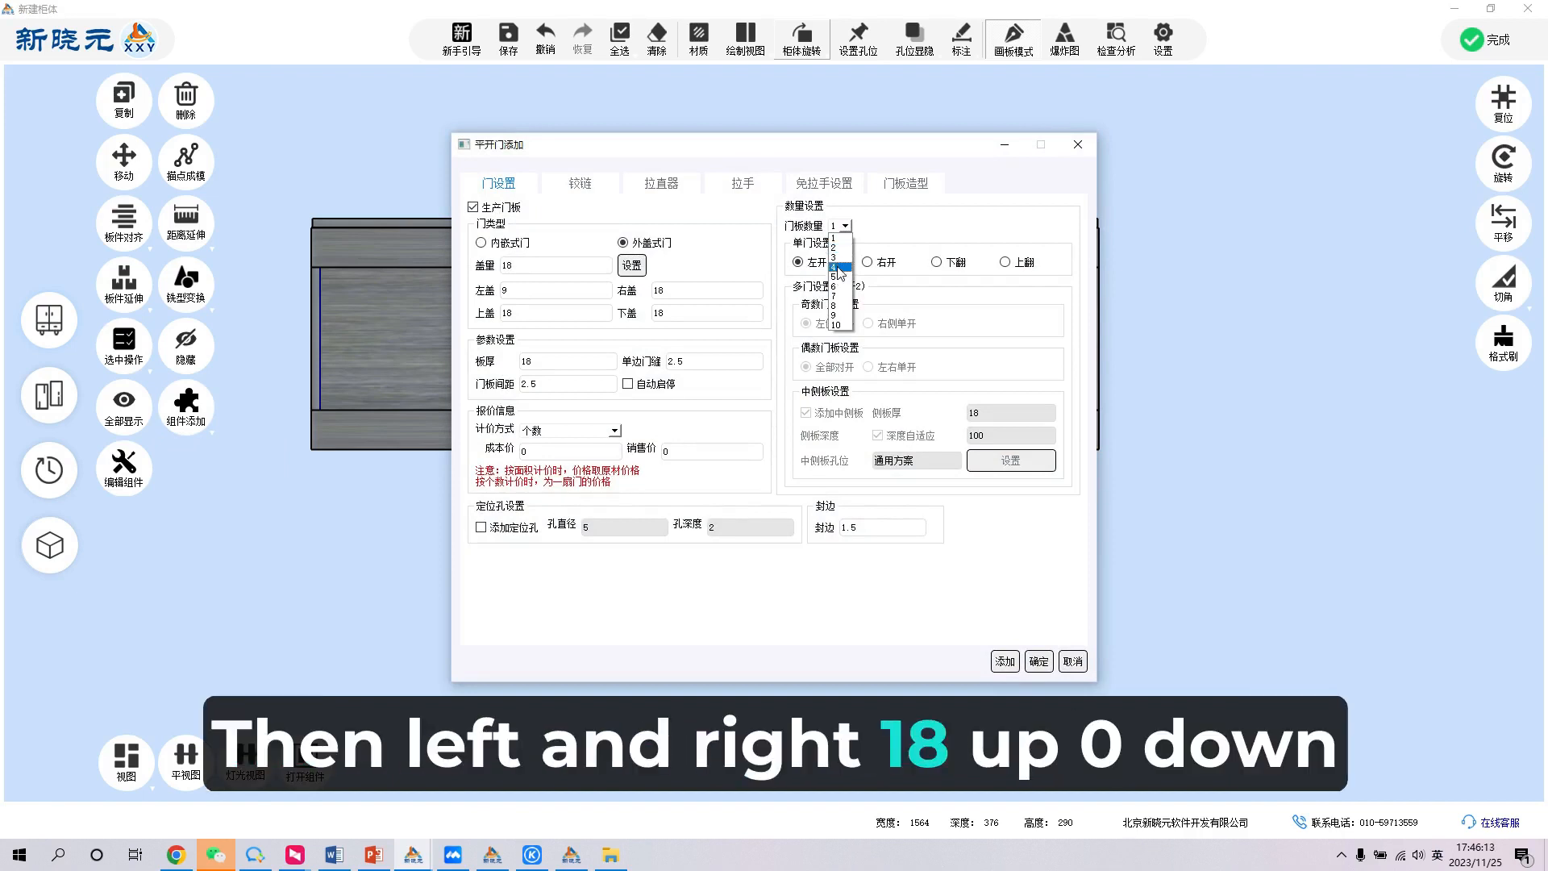
left_click(839, 268)
left_click(586, 284)
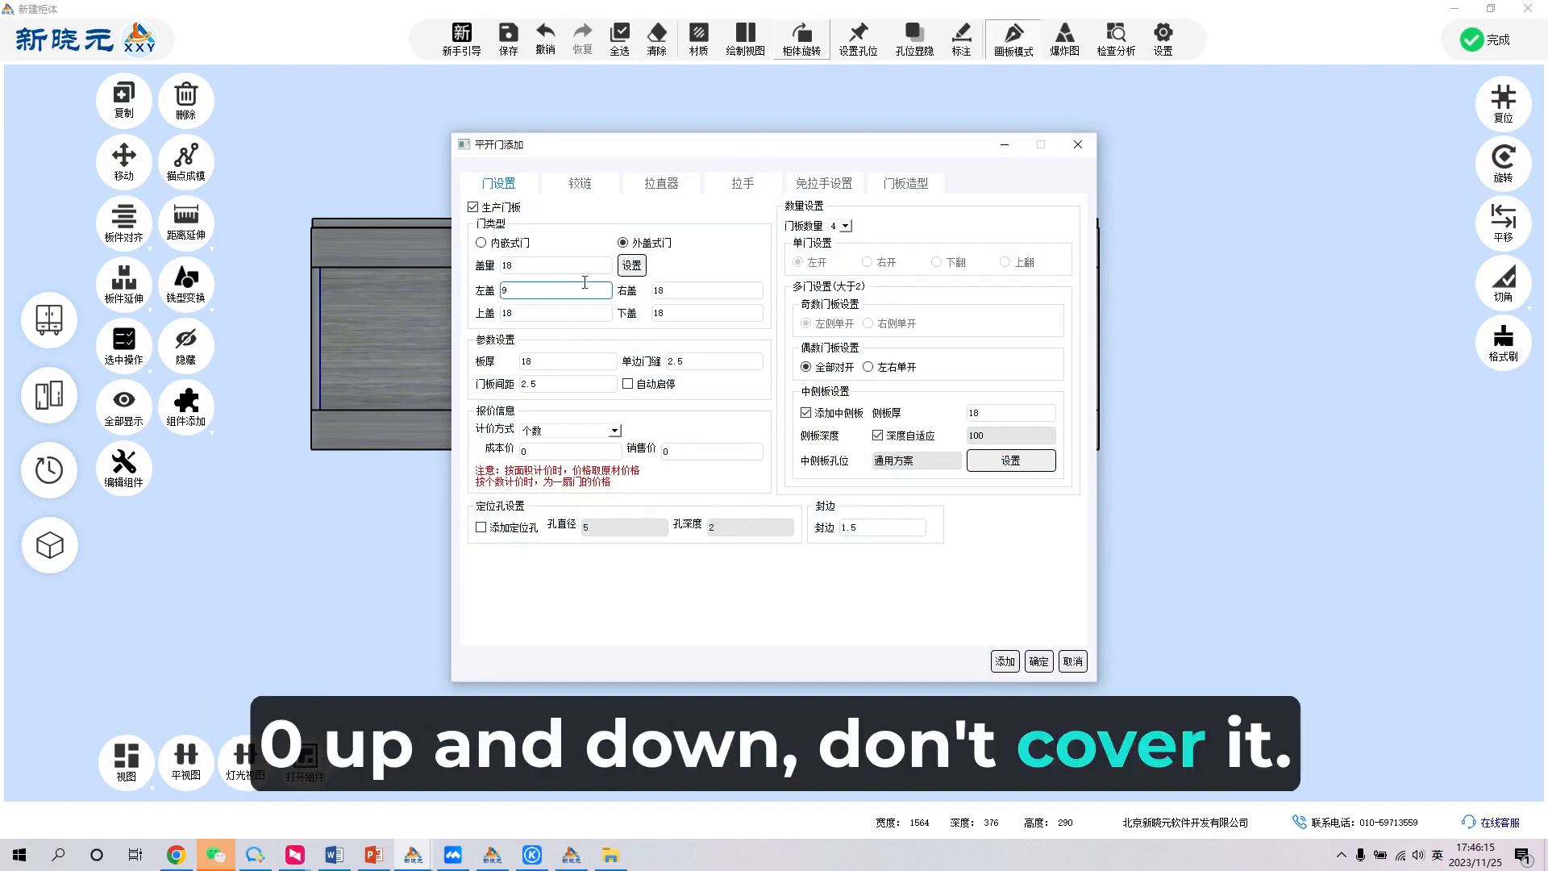
left_click(546, 311)
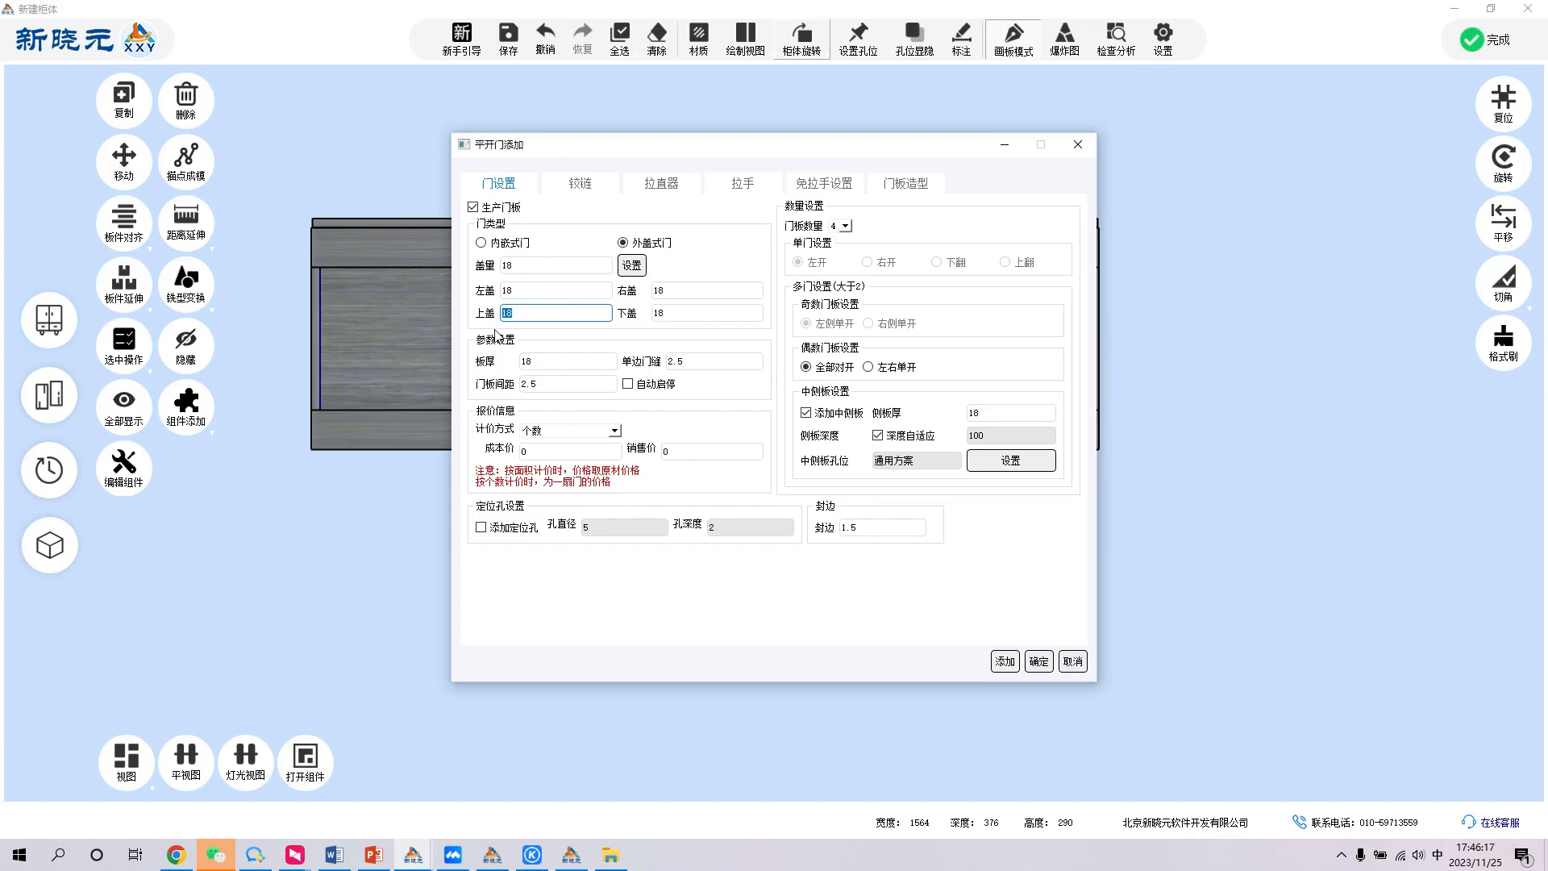
left_click(1035, 663)
- Edit the four-door component and enable handles on its doors
left_click(705, 414)
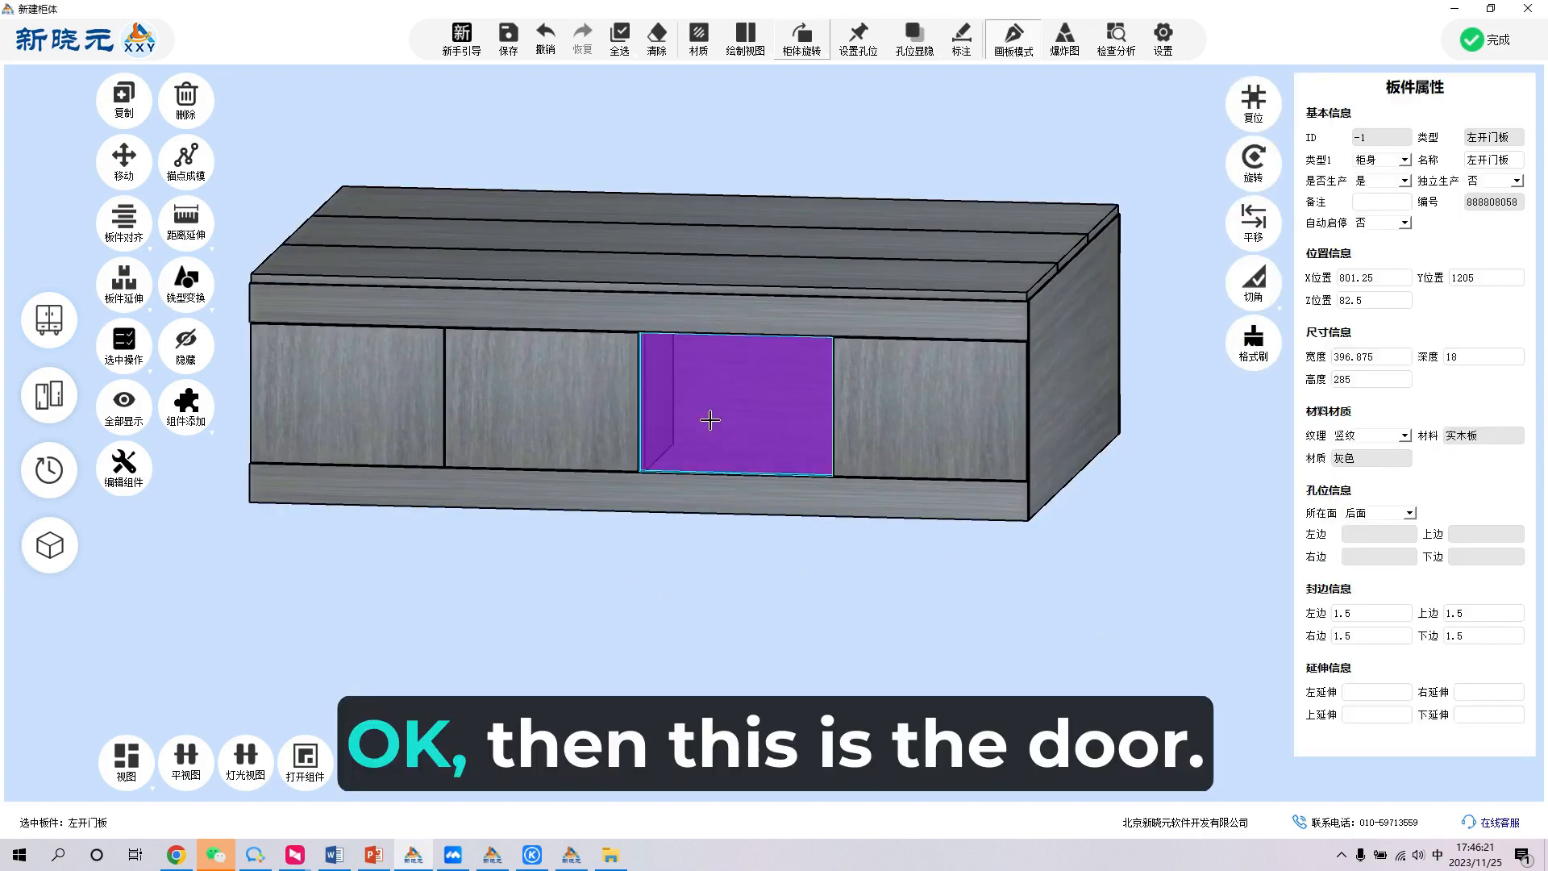
left_click(627, 427)
left_click(129, 470)
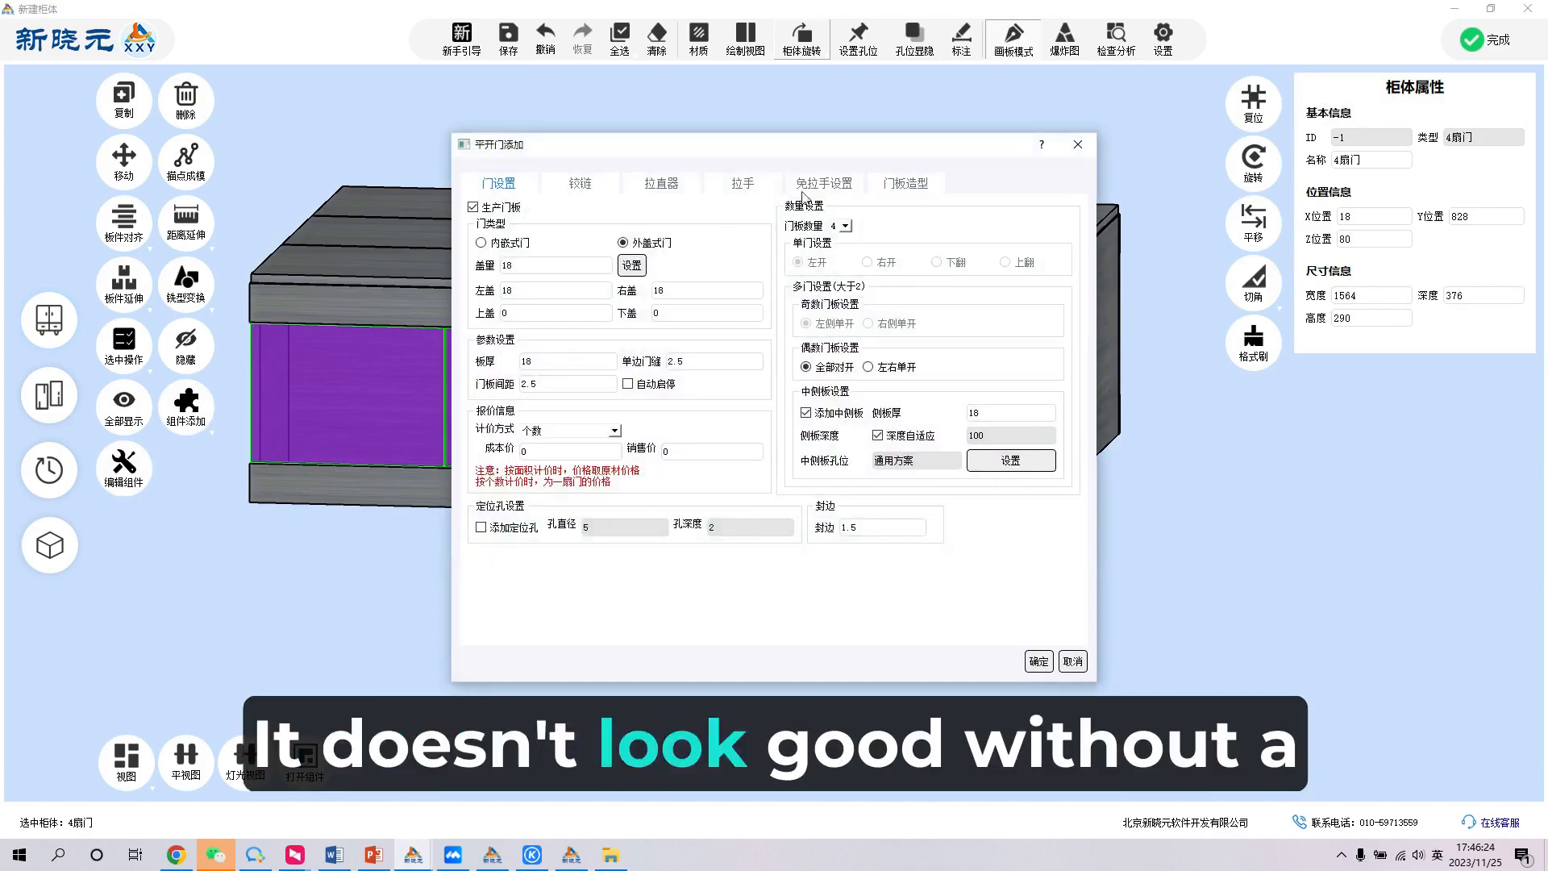
left_click(816, 185)
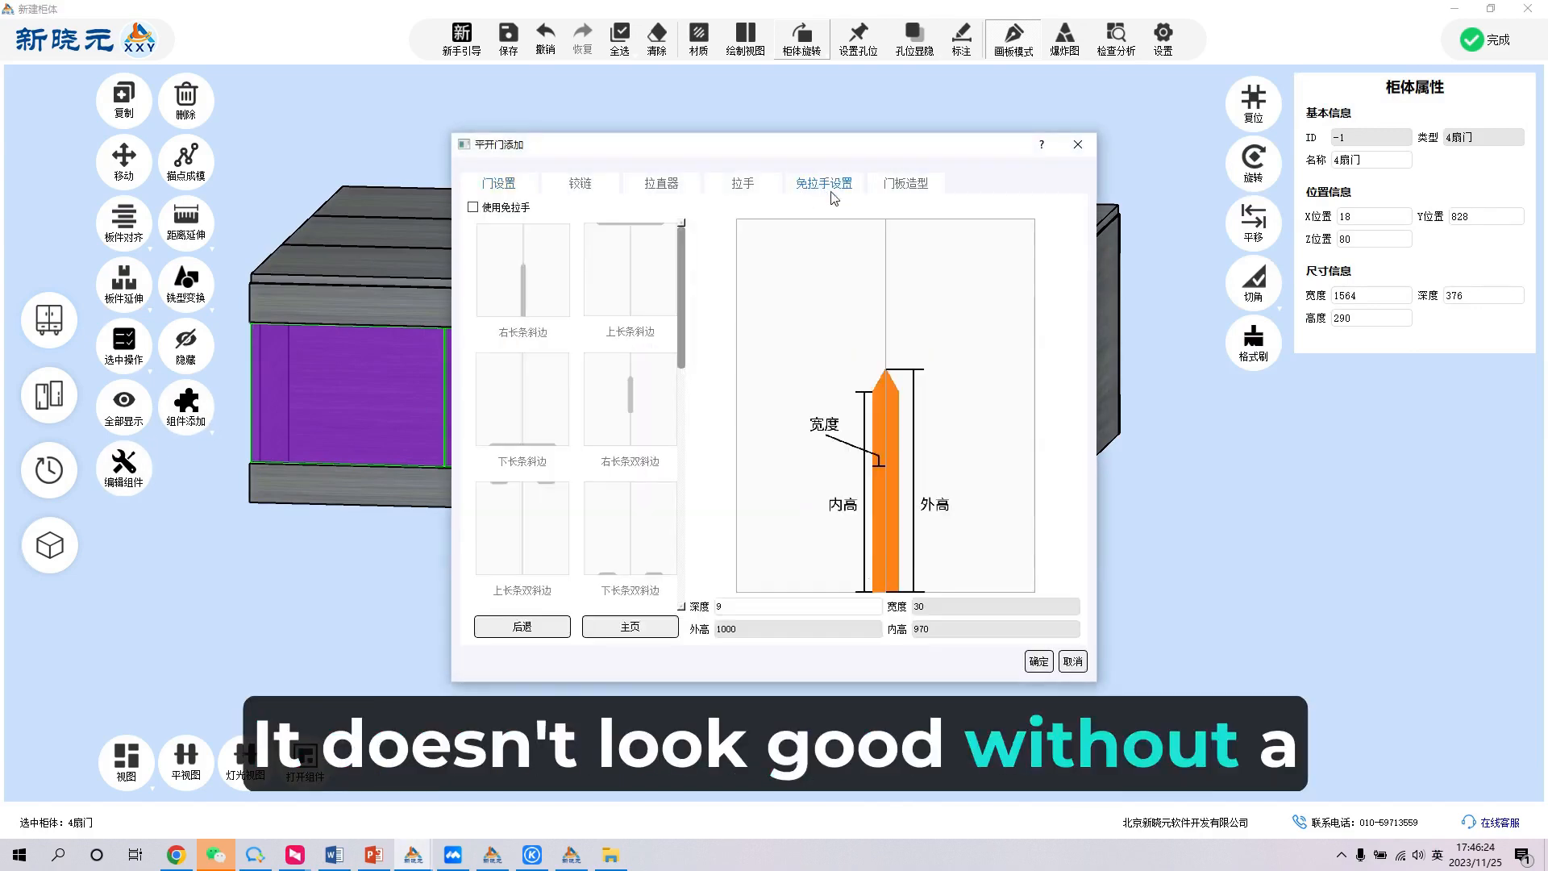
left_click(750, 185)
left_click(602, 231)
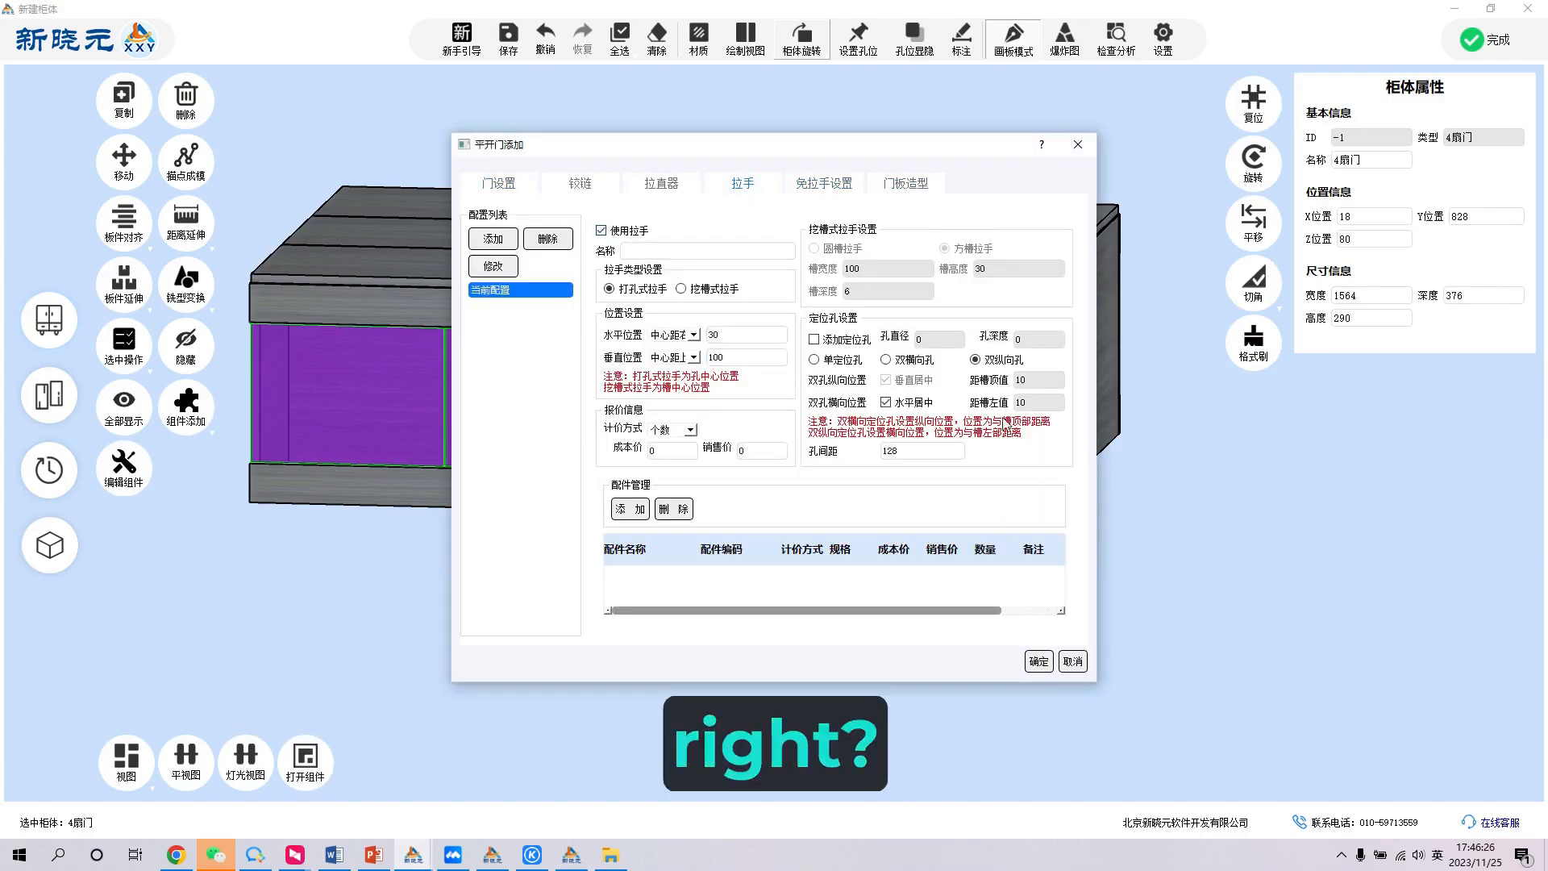
left_click(1043, 662)
- Examine the doors with their handles from several angles and return the cabinet to the front drawing view
double_click(601, 592)
scroll(603, 591, "down", 3)
middle_click_drag(620, 508, 938, 539)
scroll(705, 514, "down", 5)
mouse_move(947, 448)
middle_mouse_down()
mouse_move(871, 508)
mouse_move(938, 475)
middle_mouse_up()
double_click(938, 475)
left_click(732, 40)
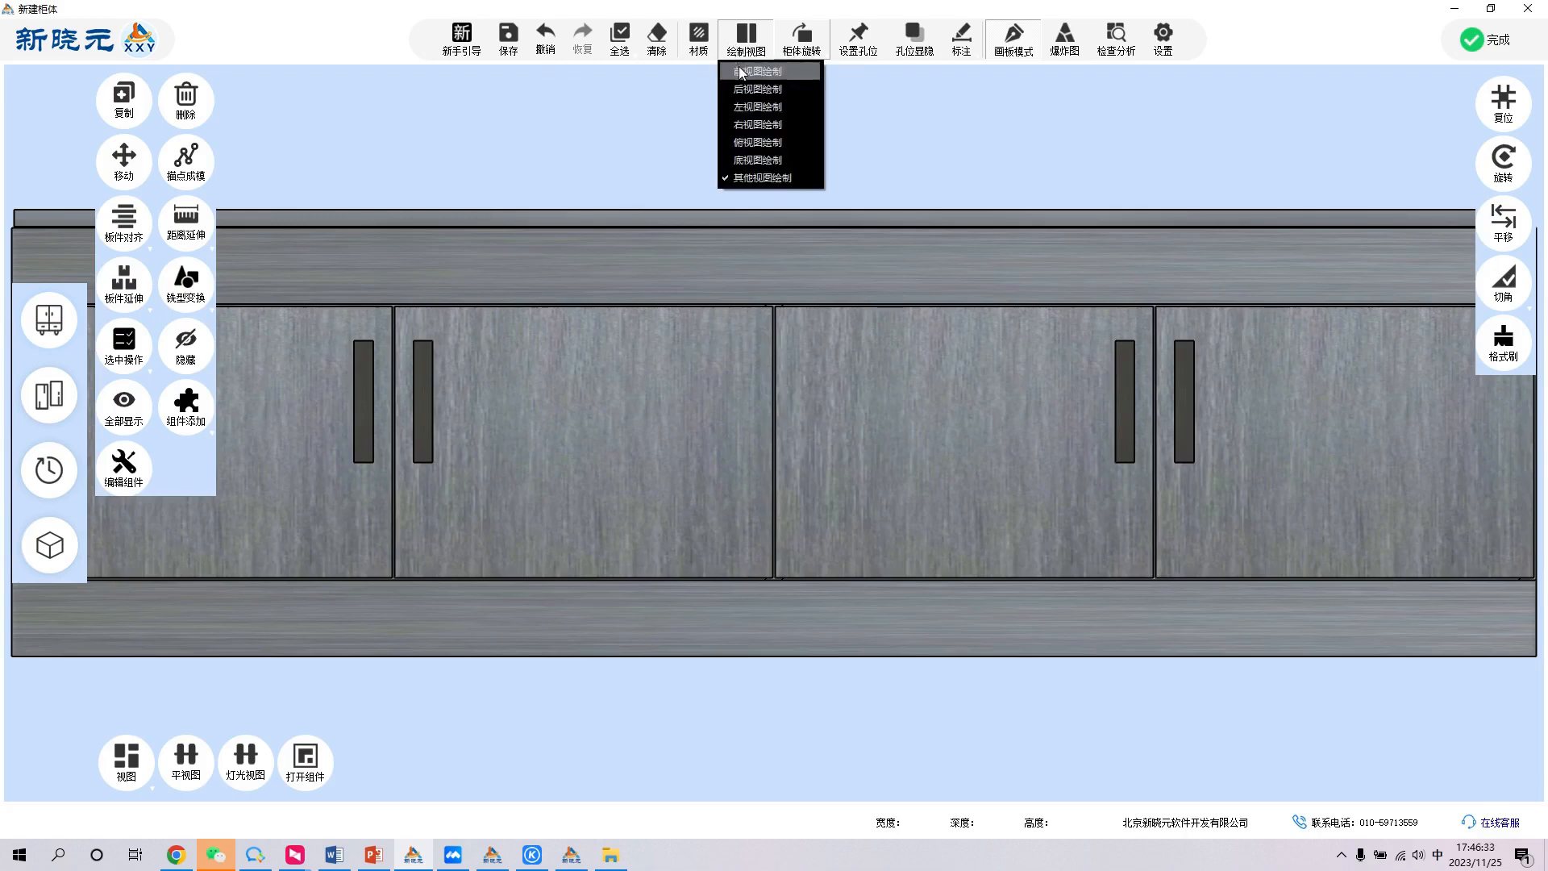
left_click(741, 71)
scroll(733, 546, "down", 5)
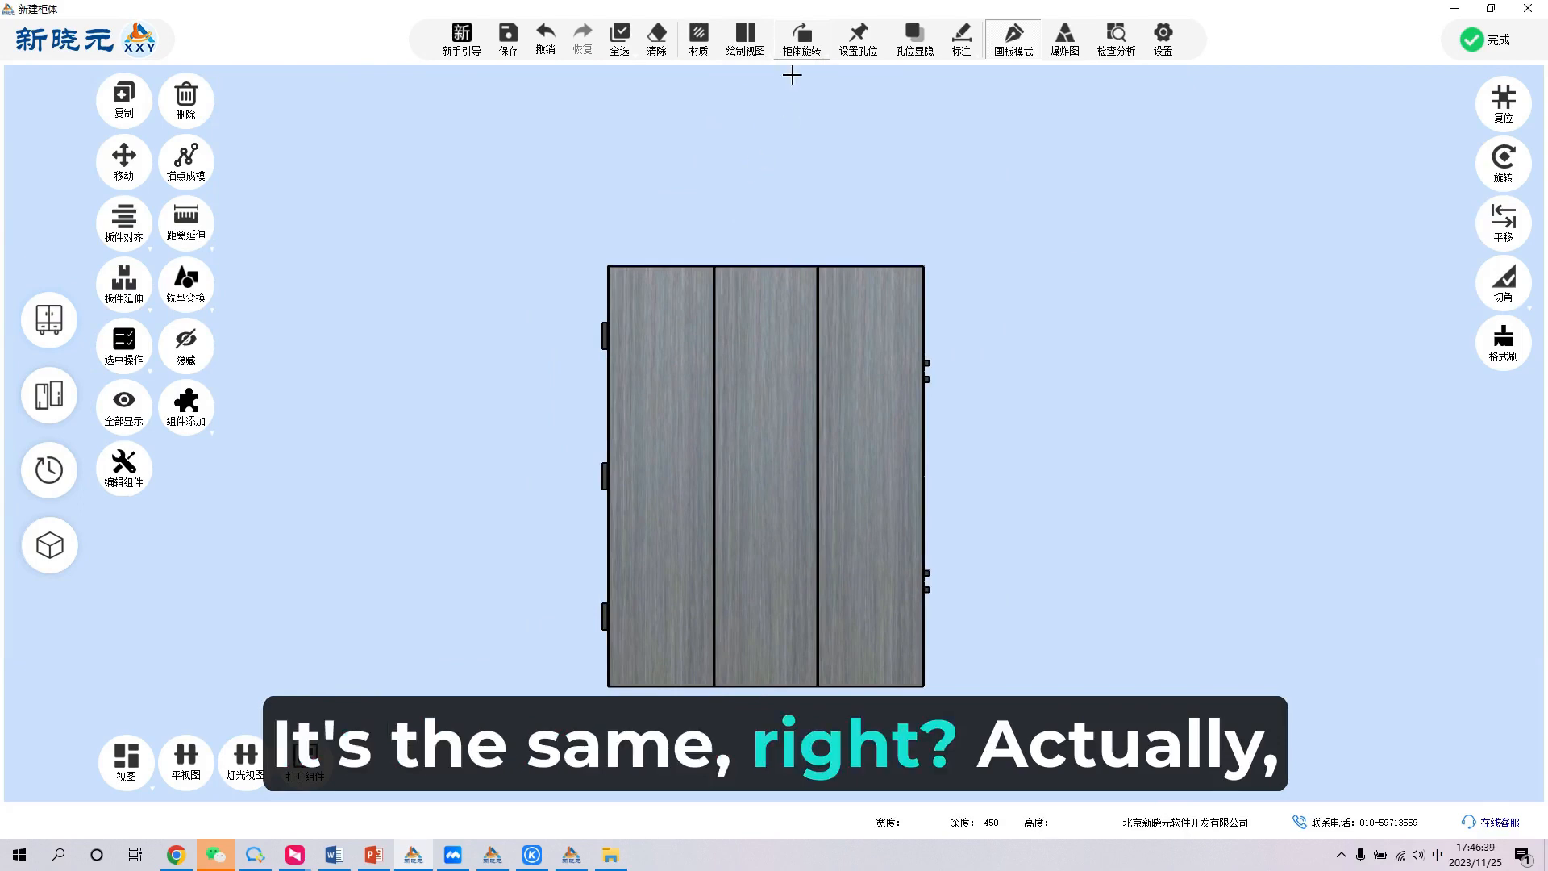
- In the bottom drawing view, insert a wardrobe frame 2000 wide, 1595 deep and 2380 high with a panel thickness of 18
left_click(745, 36)
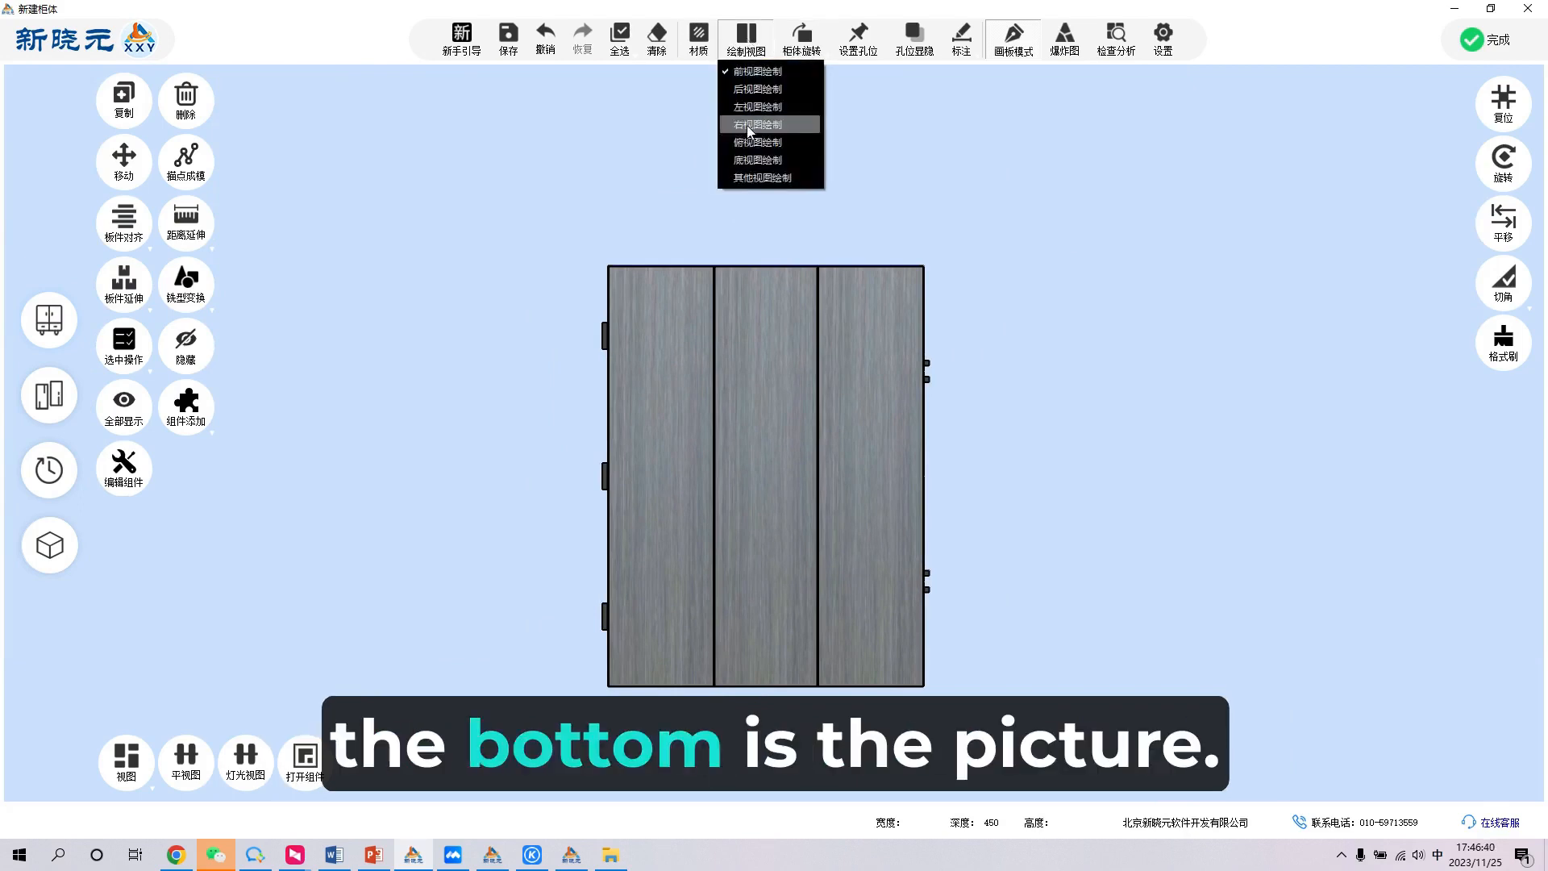
left_click(764, 167)
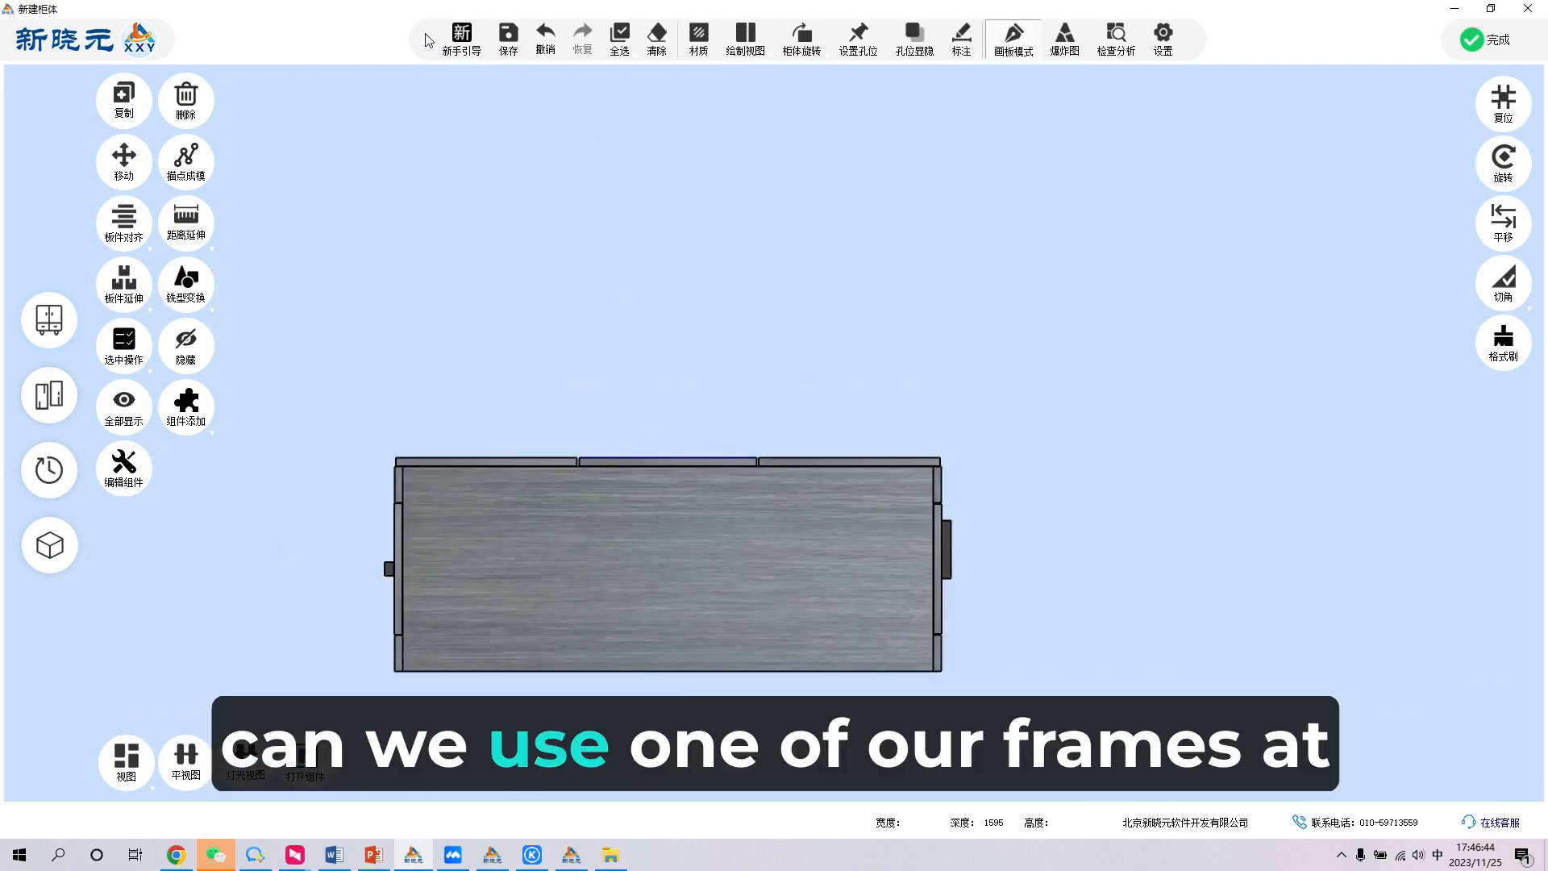
left_click(459, 42)
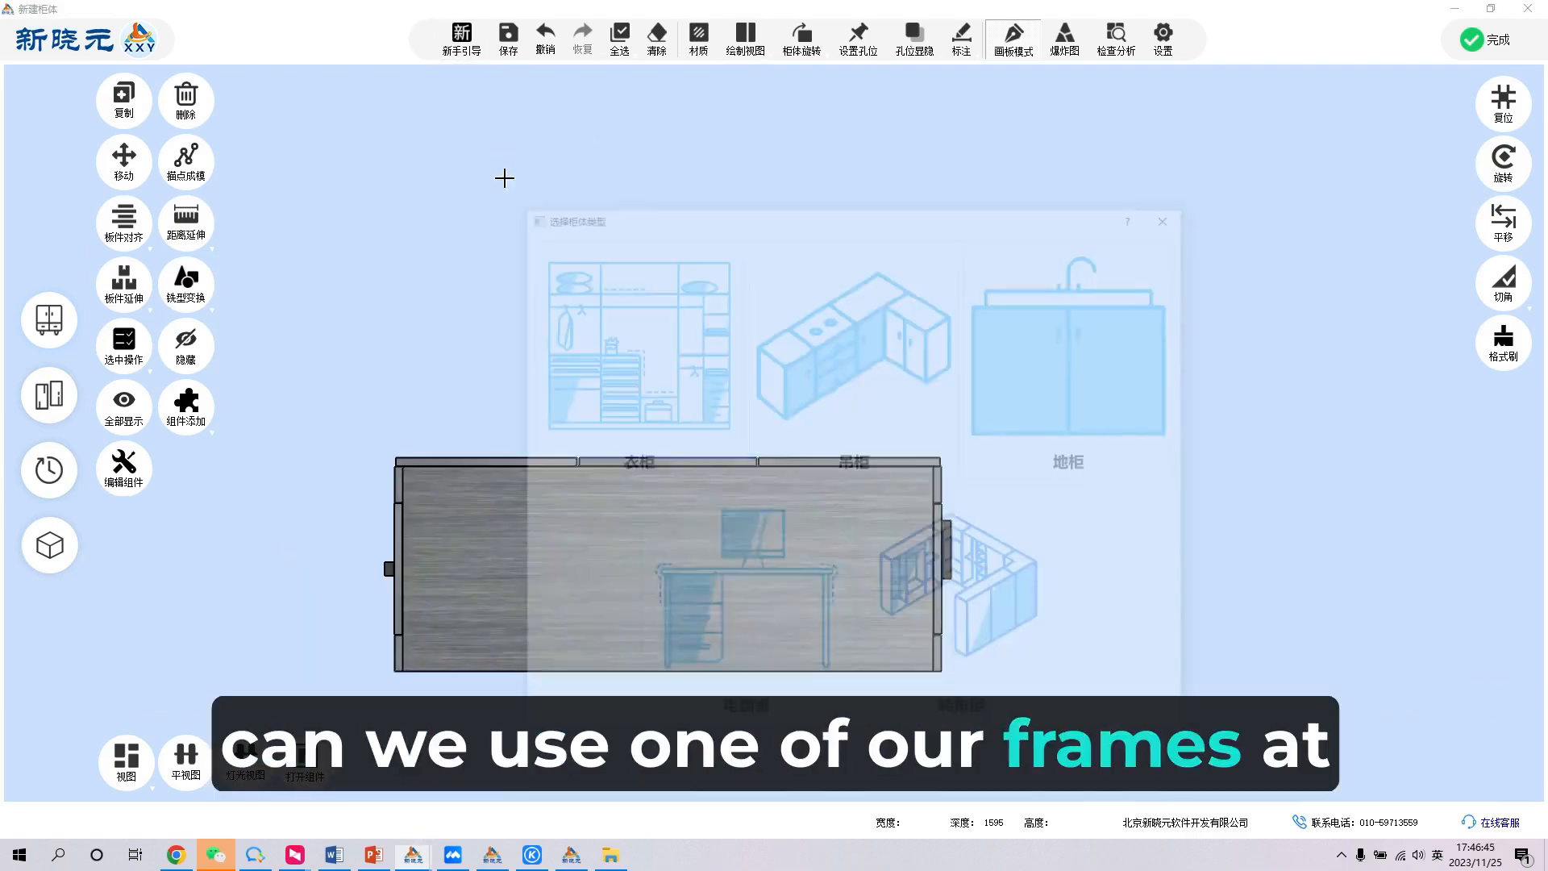
left_click(613, 343)
left_click(432, 240)
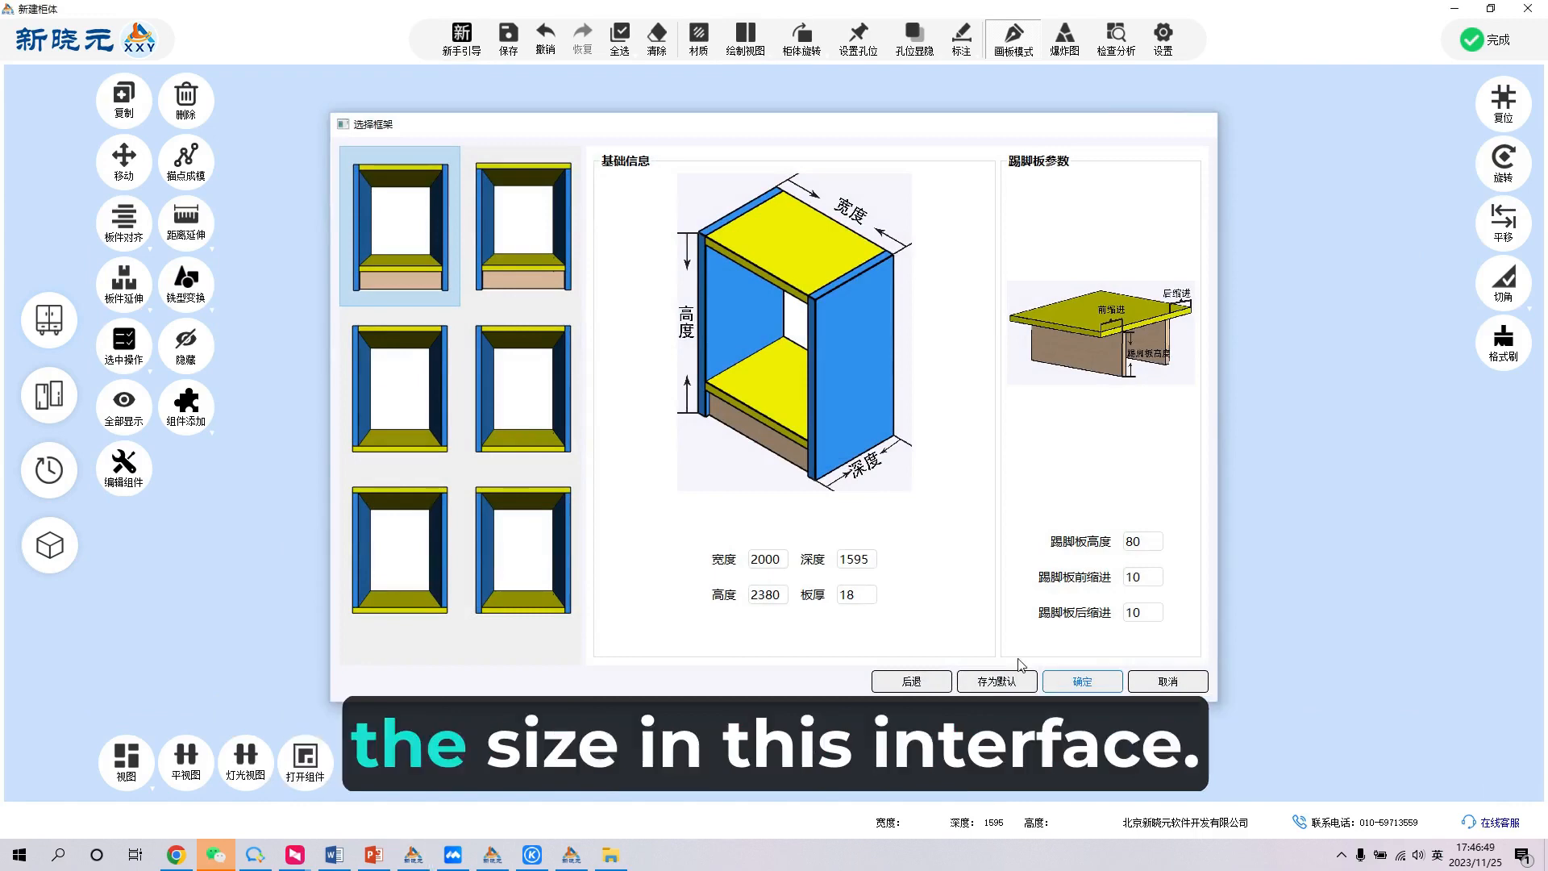
left_click(1061, 679)
scroll(695, 501, "down", 2)
middle_click_drag(905, 387, 630, 450)
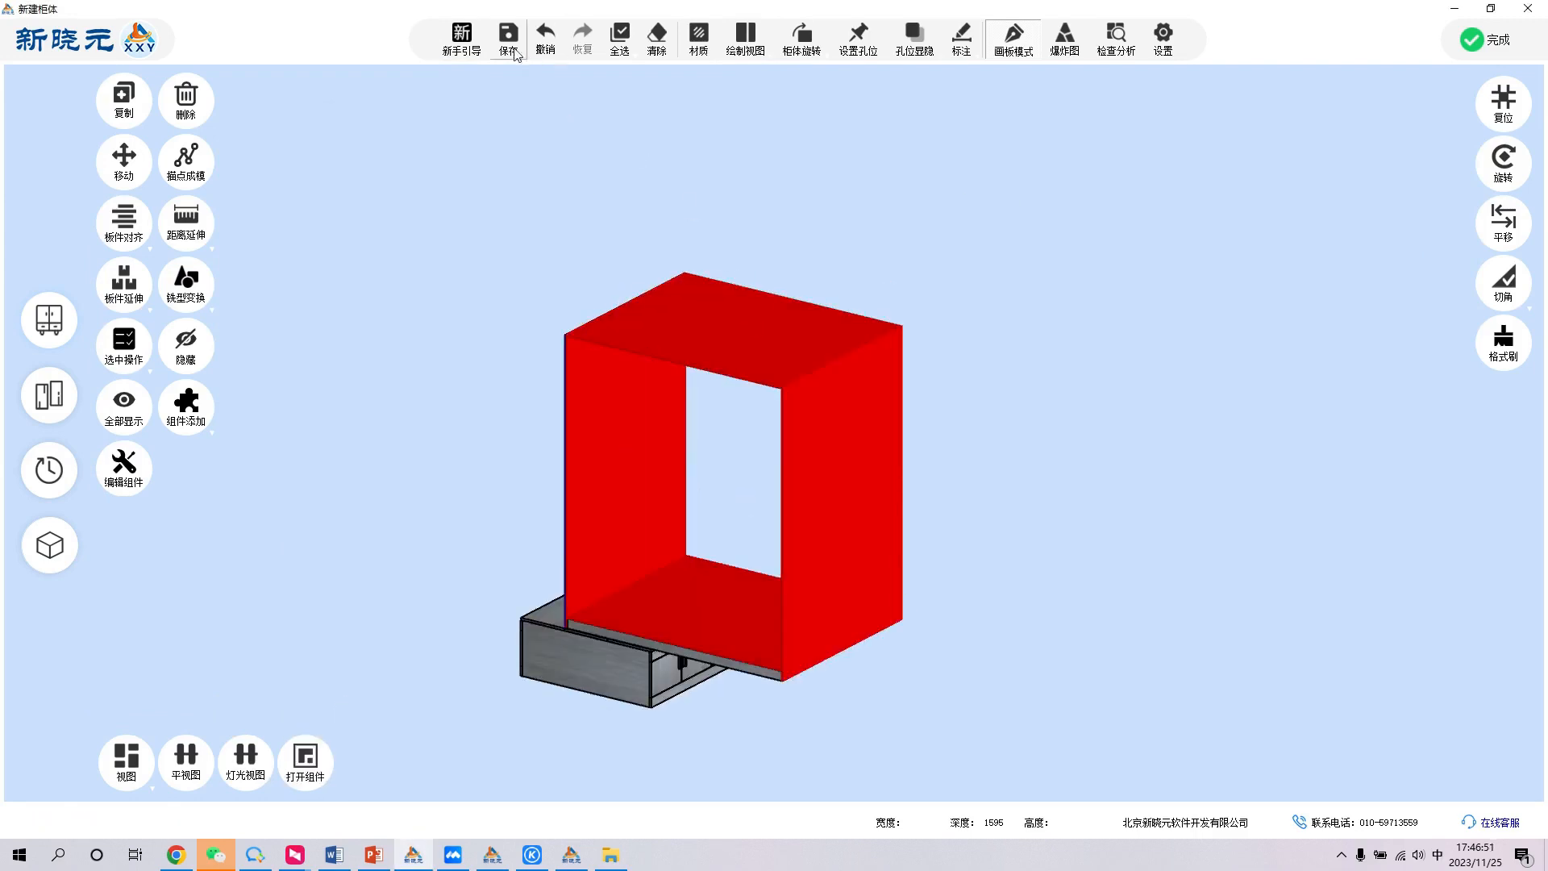
left_click(607, 337)
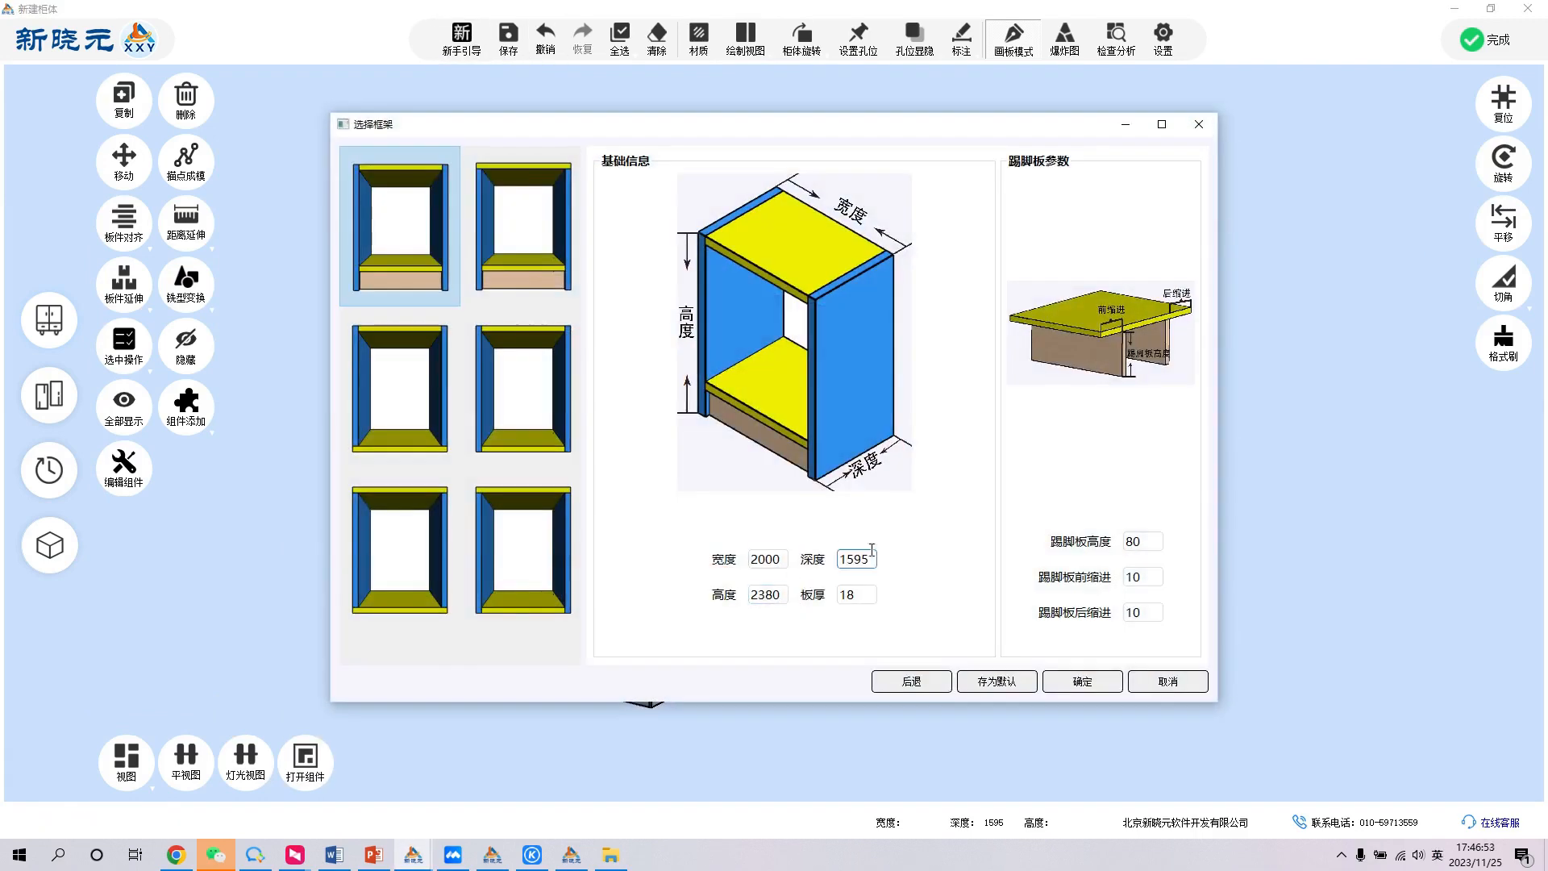
left_click(1082, 681)
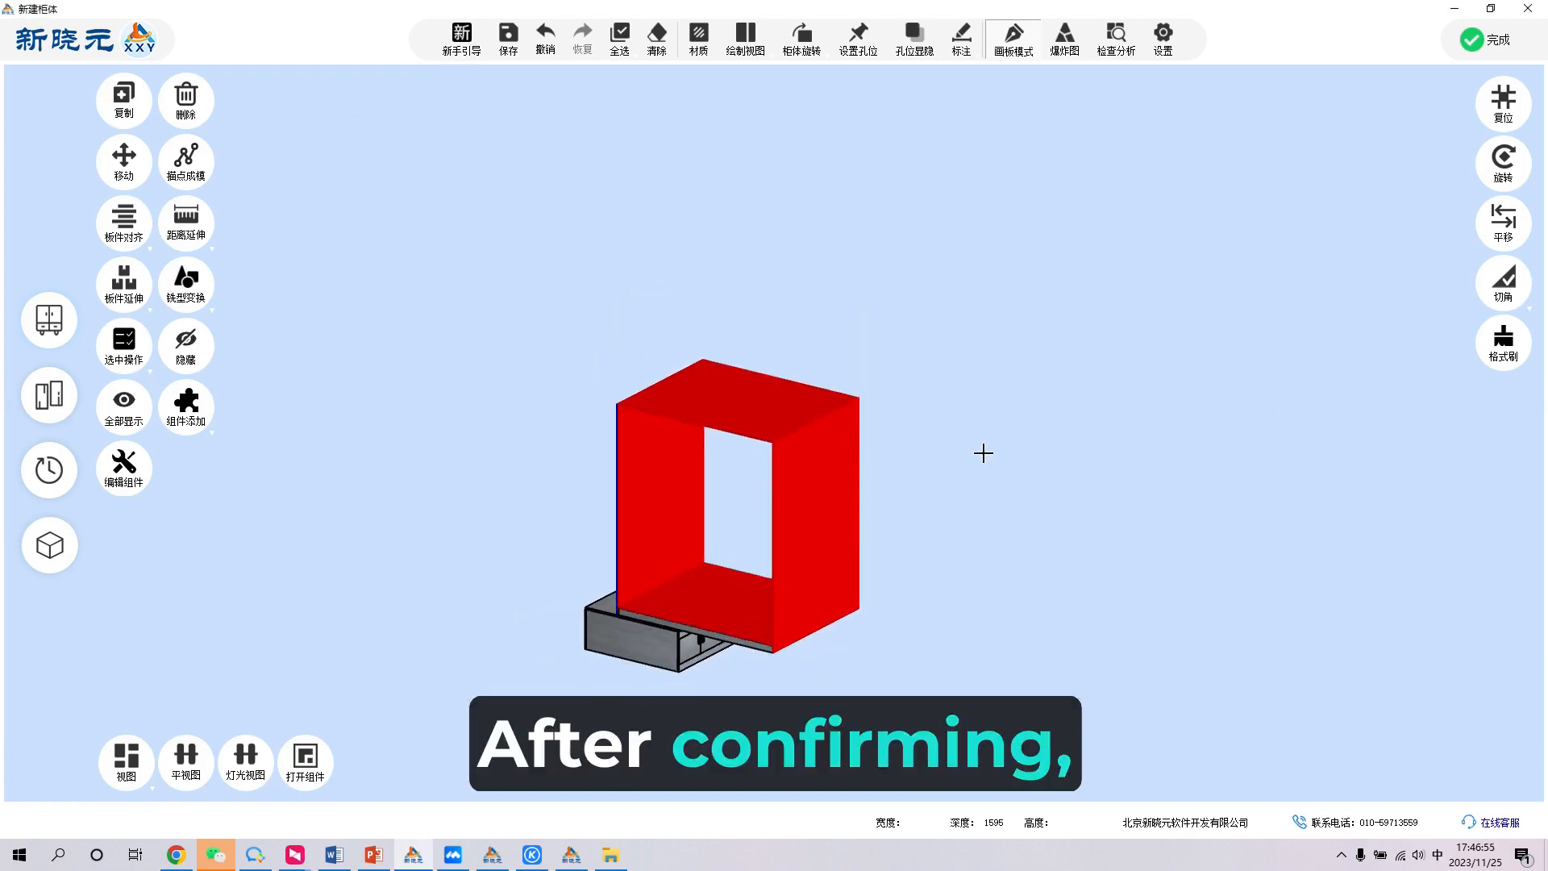
- Set the depth of the newly inserted frame to 450
double_click(812, 505)
left_click(1480, 296)
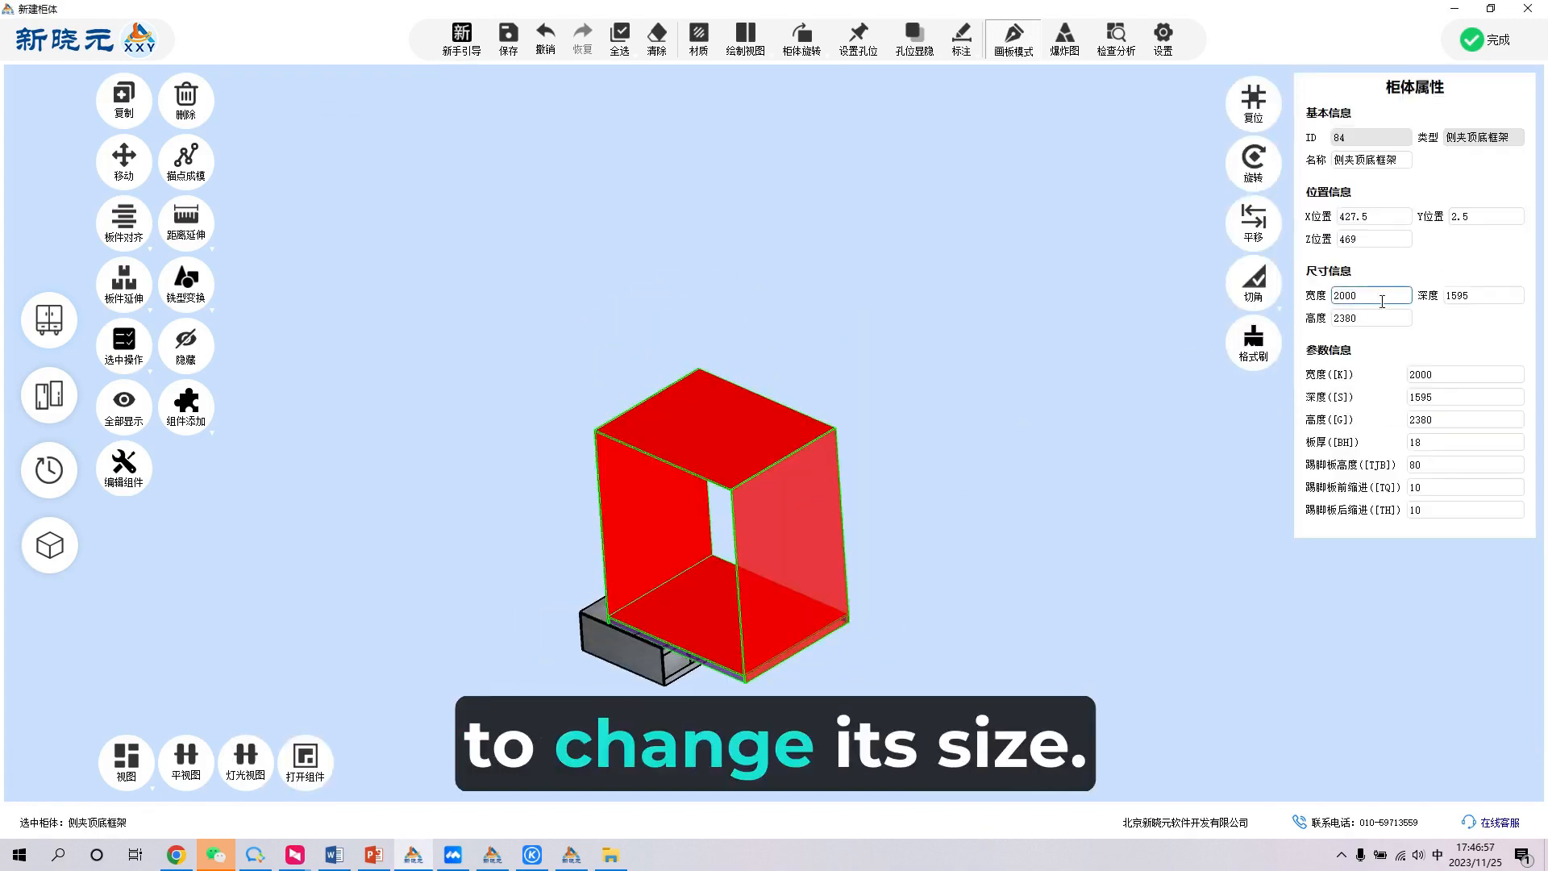
double_click(1480, 296)
type("4")
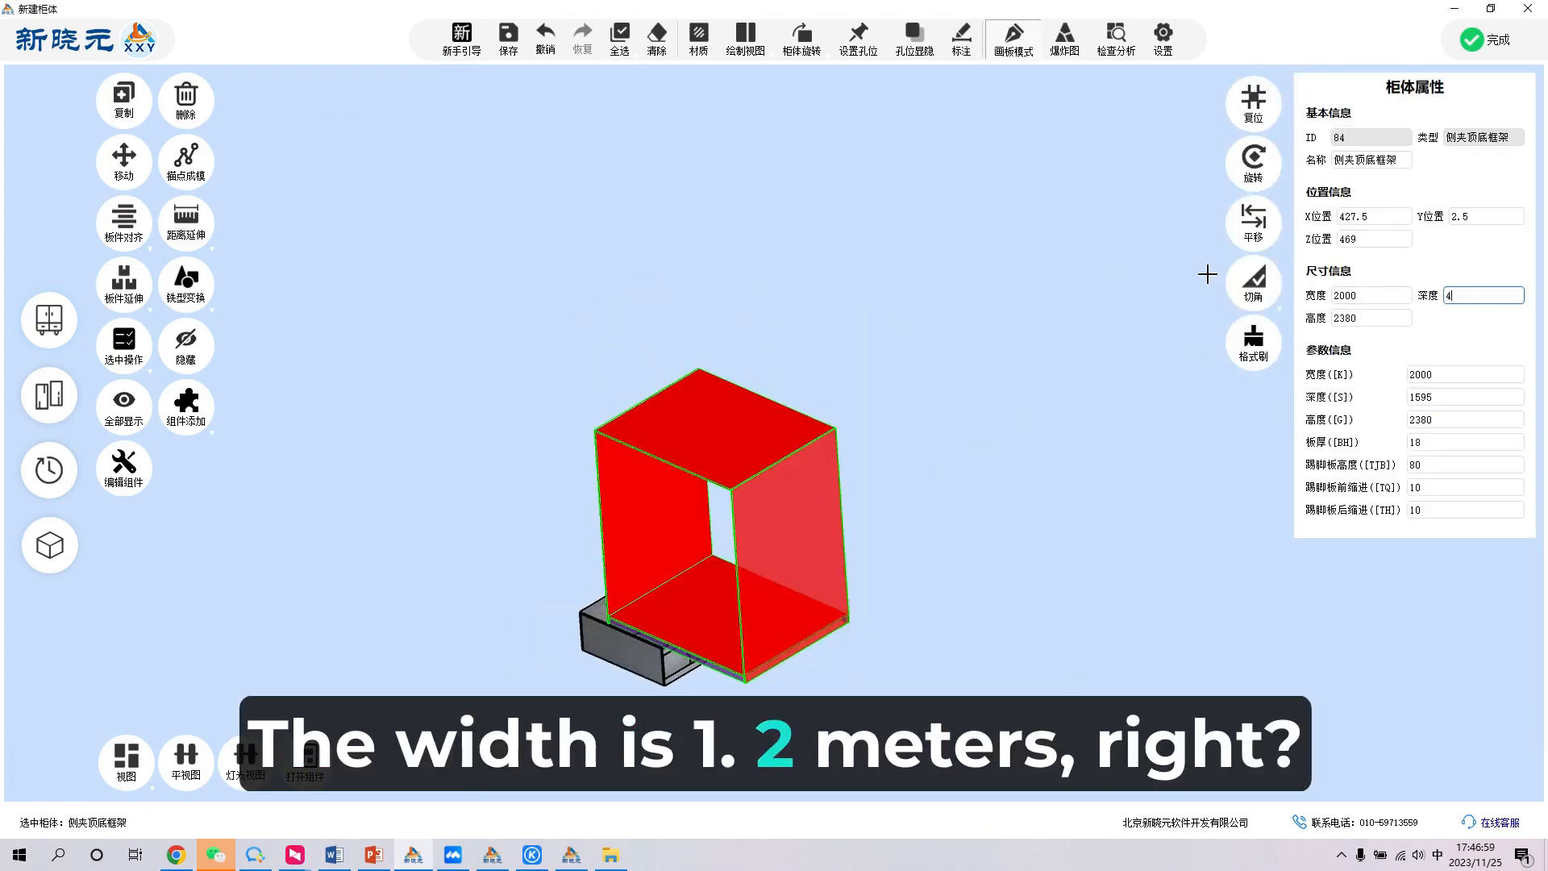
type("50")
key("Return")
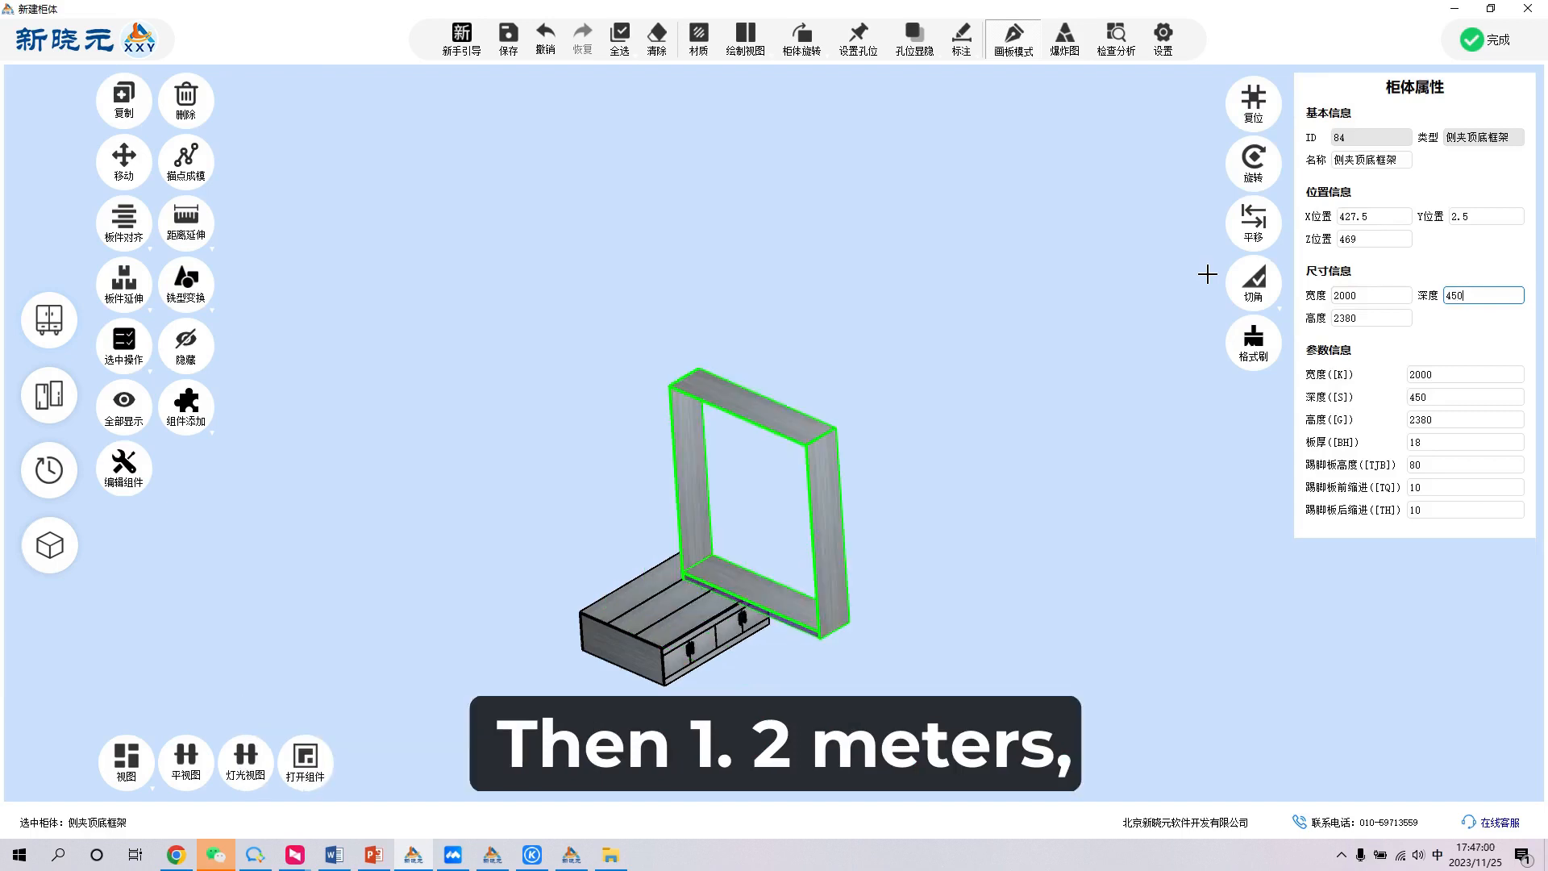
- Set the newly inserted frame's width to 1200 and its height to 2000
left_click(604, 635)
left_click(753, 422)
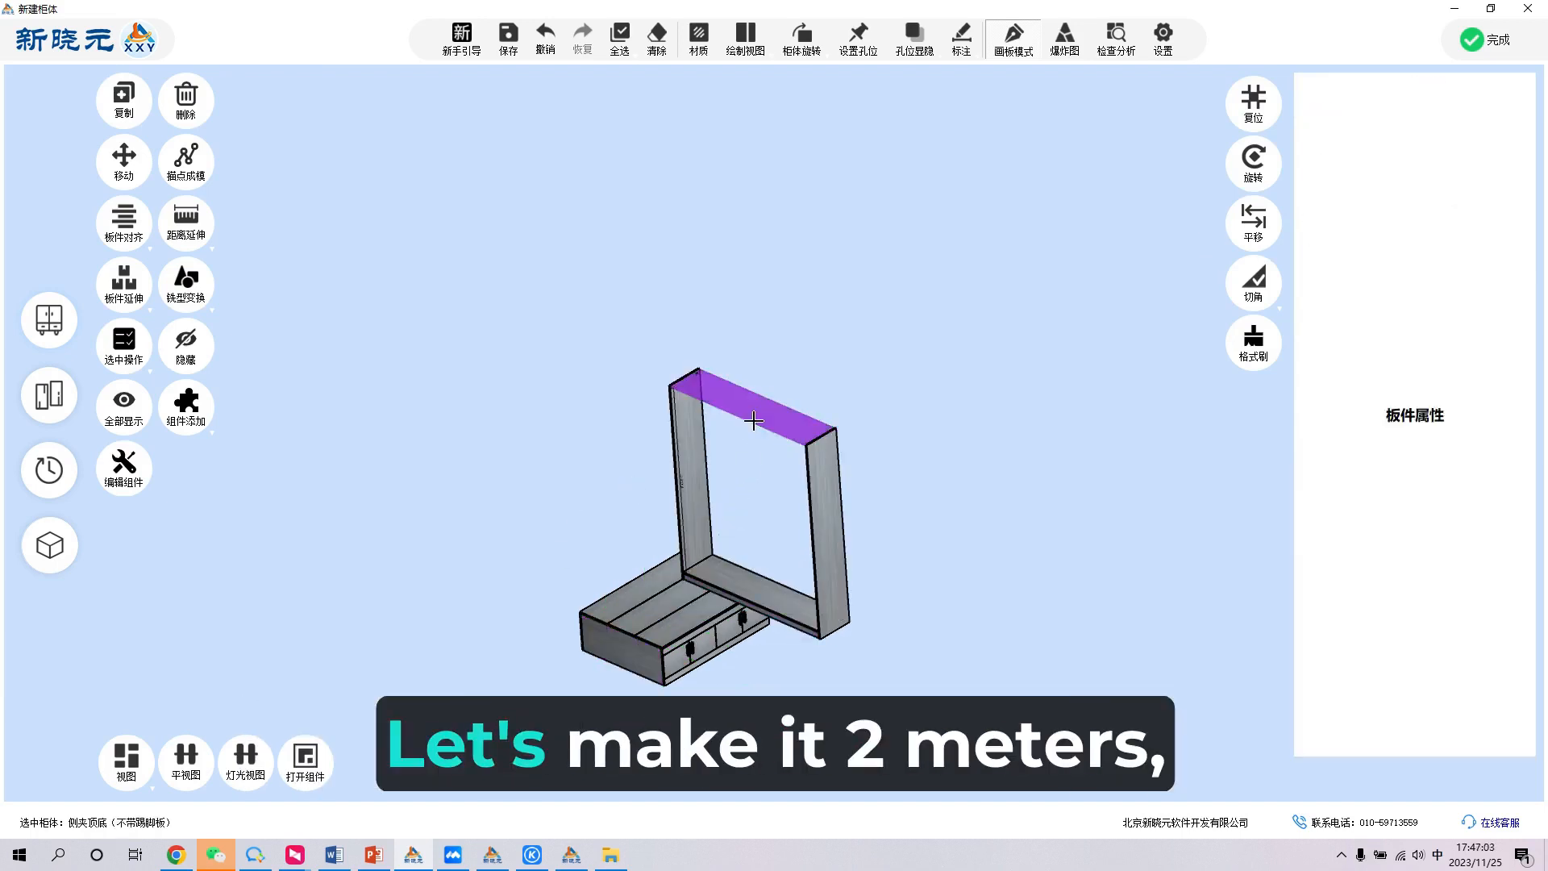
left_click_drag(1380, 300, 1316, 298)
type("1200")
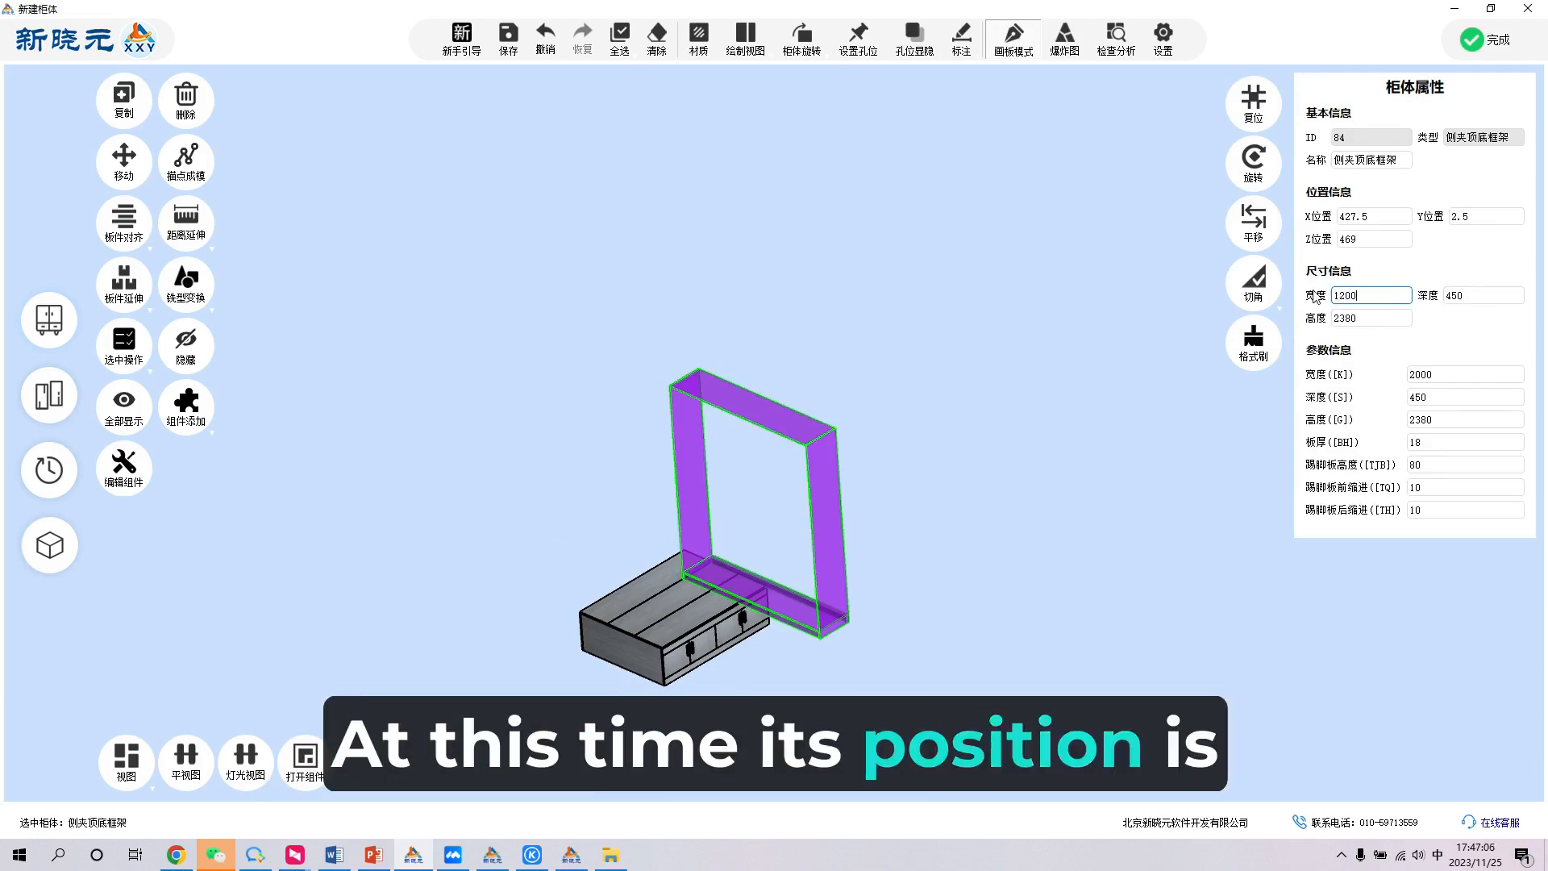
key("Return")
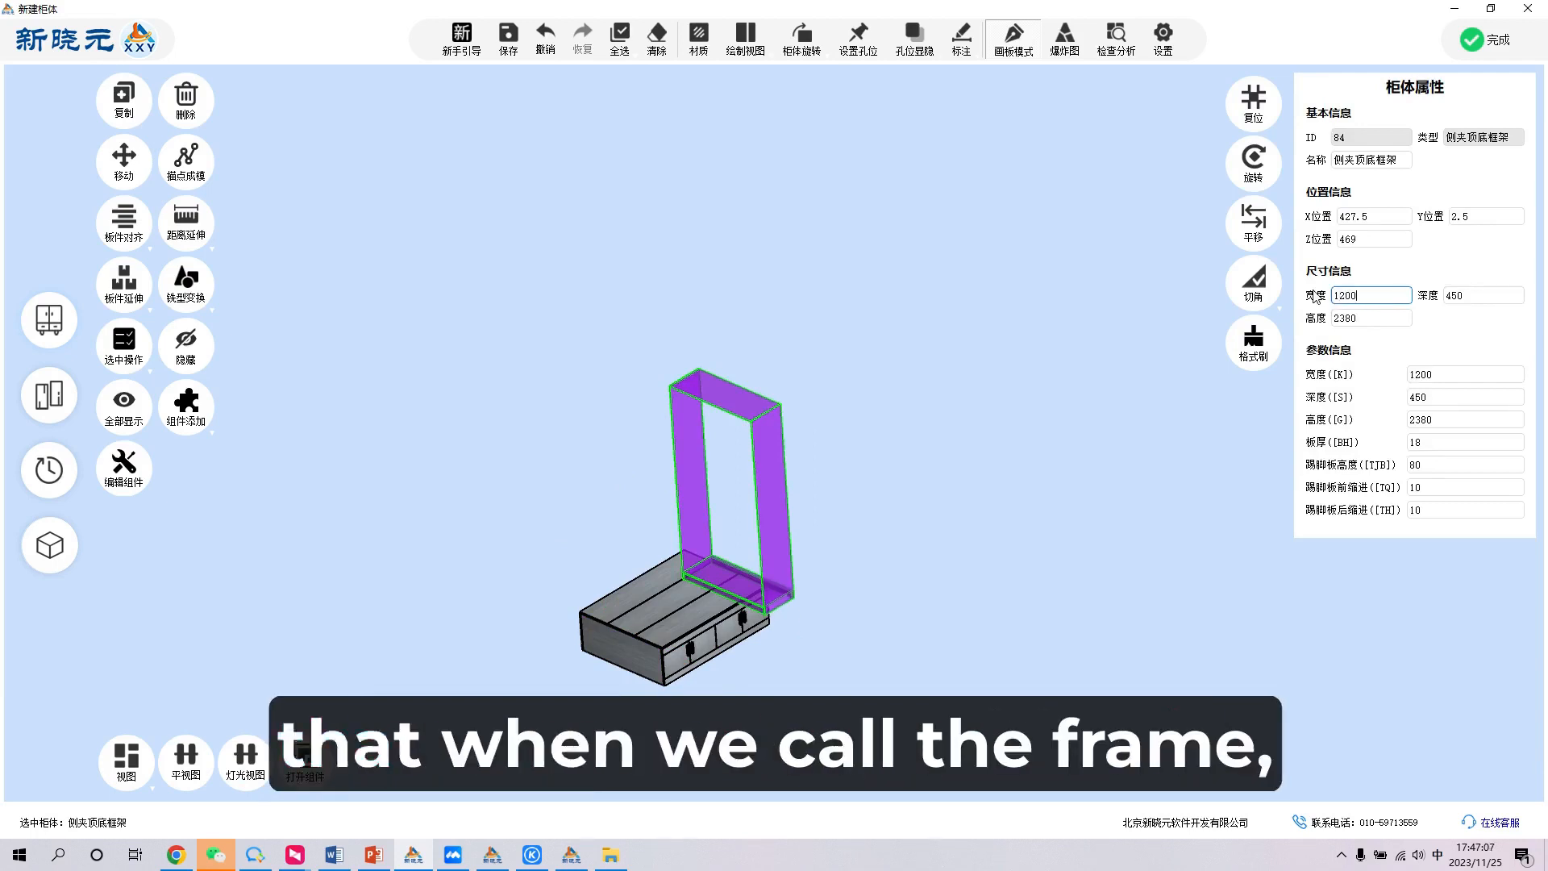
left_click(1376, 330)
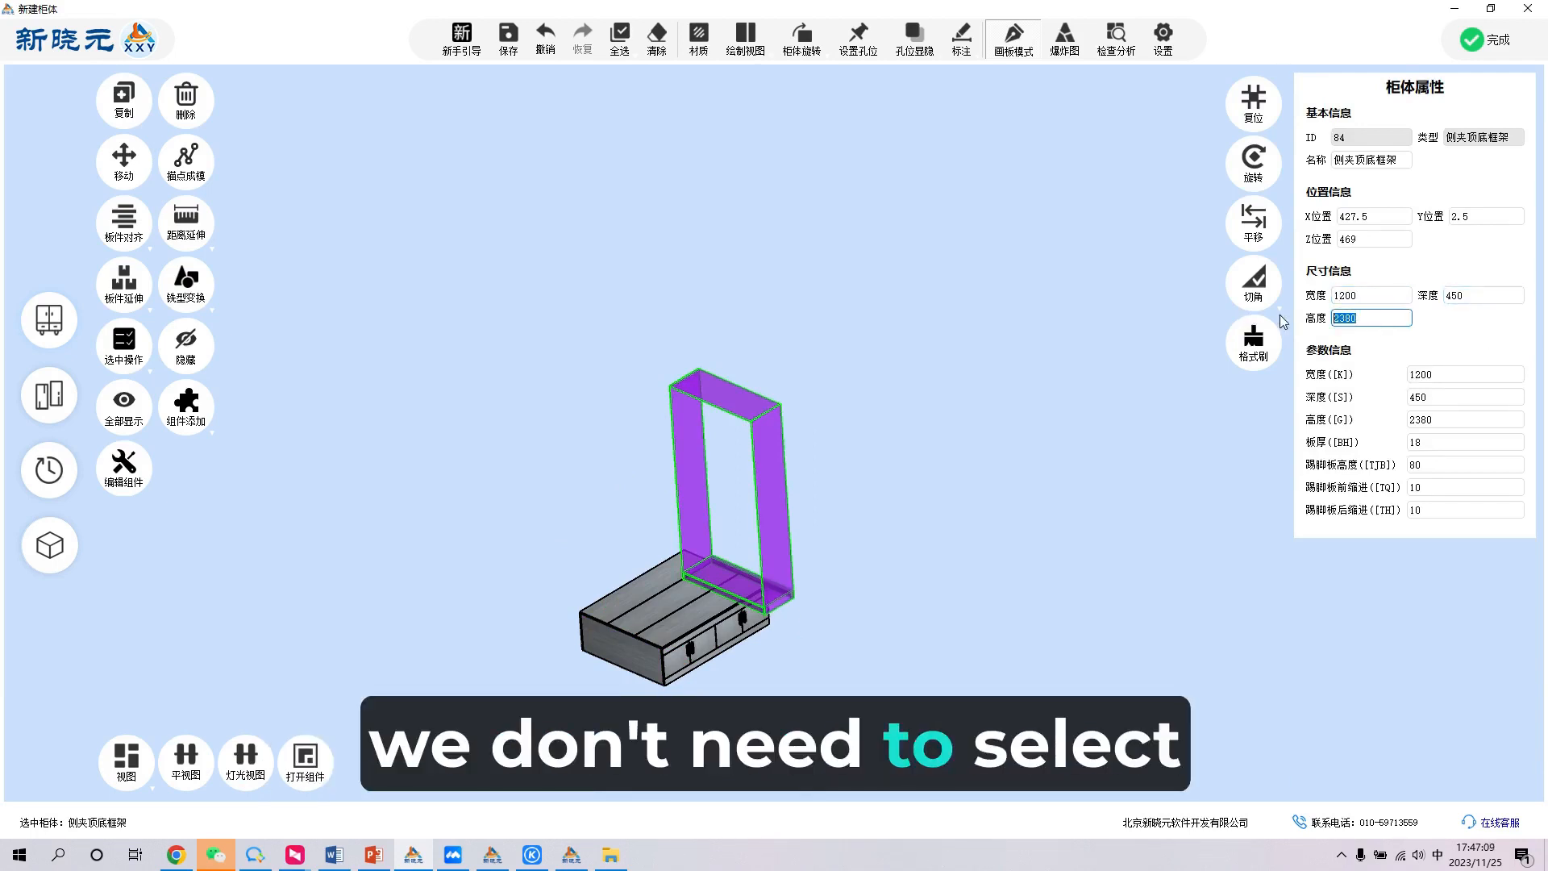
type("2000")
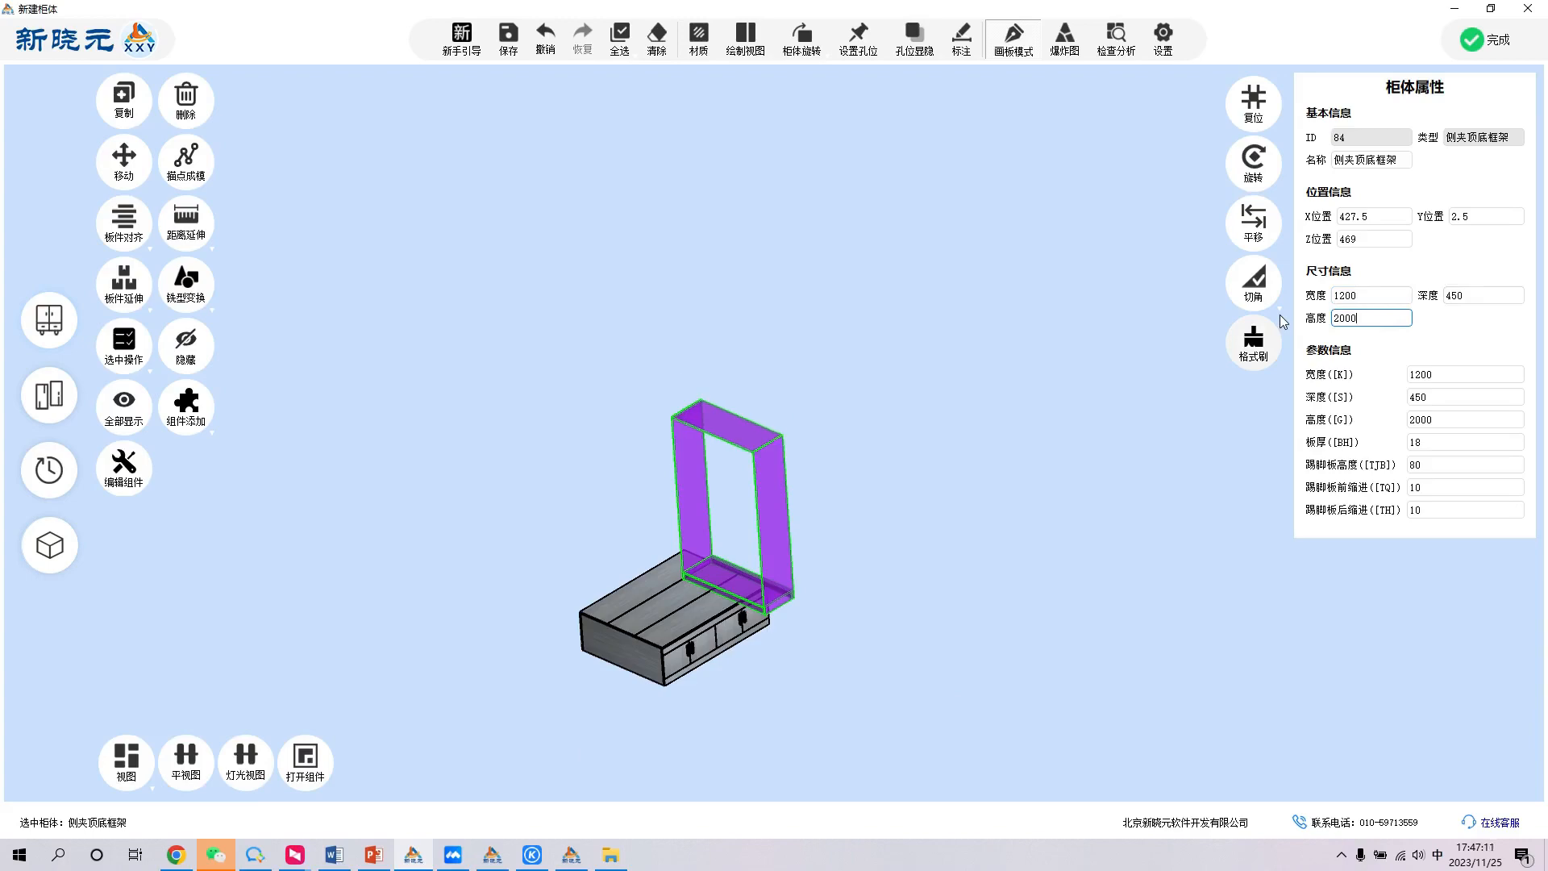
key("Return")
- Move the frame by its lower front corner point onto the matching bottom corner of the tatami bed cabinet
scroll(718, 550, "up", 6)
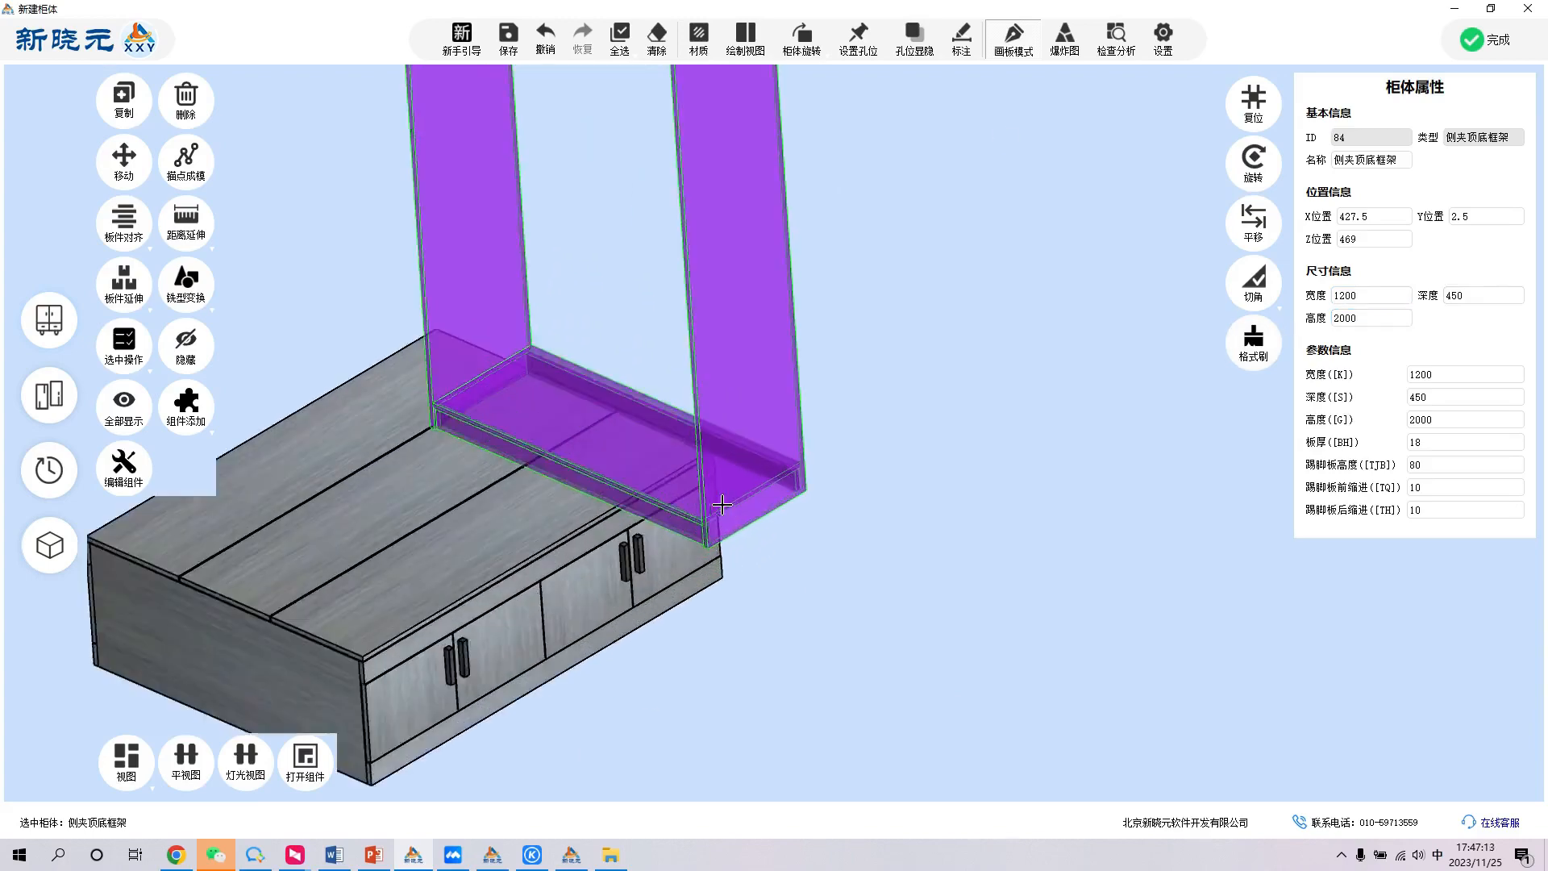
scroll(714, 537, "up", 2)
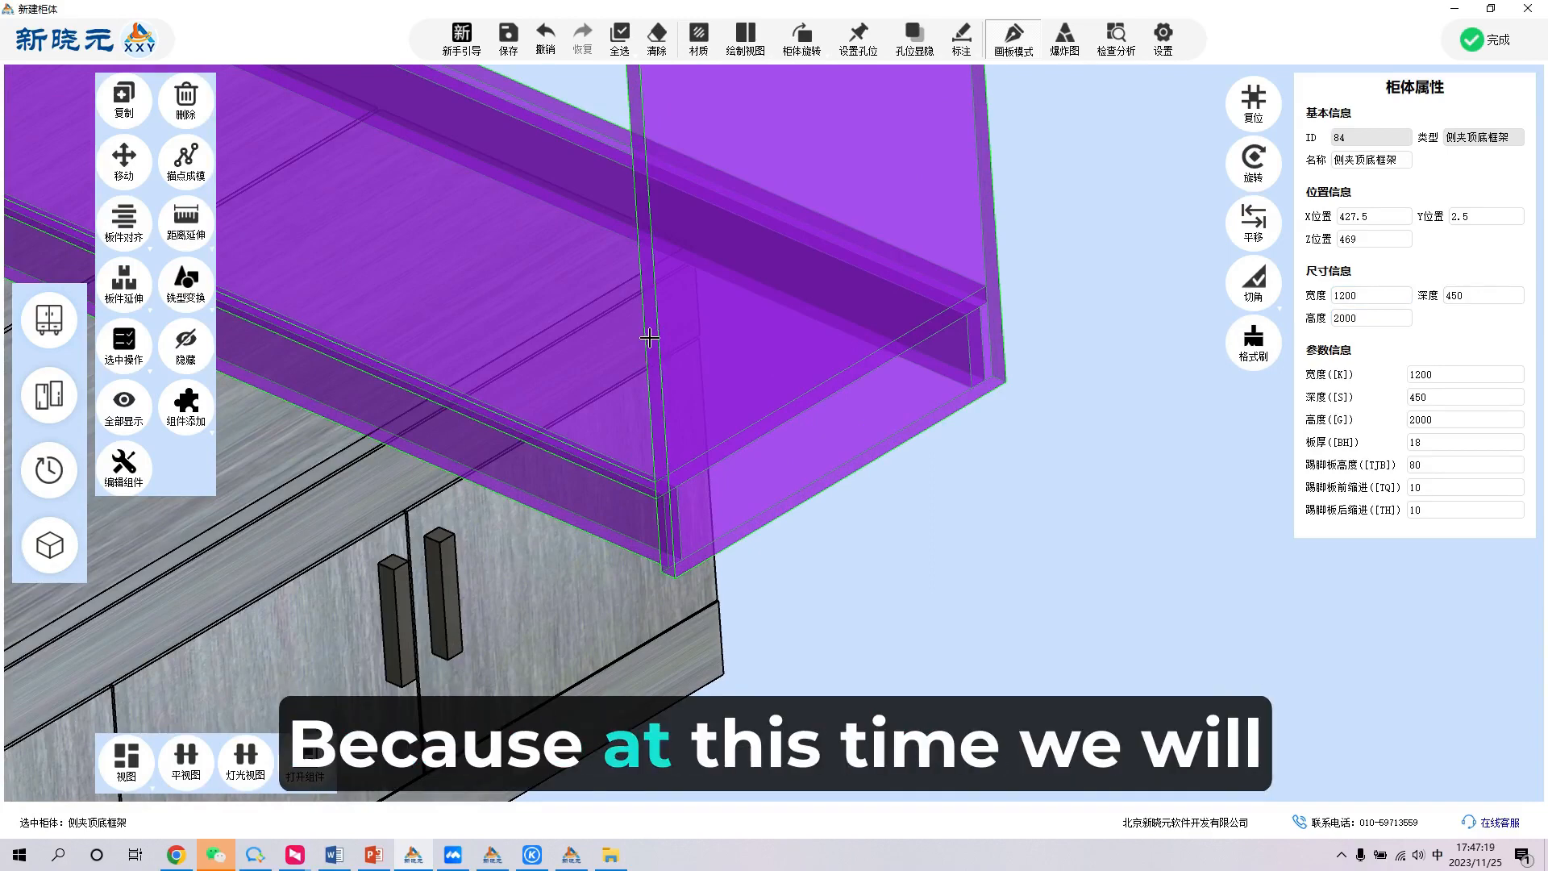
scroll(675, 471, "down", 2)
scroll(675, 472, "up", 3)
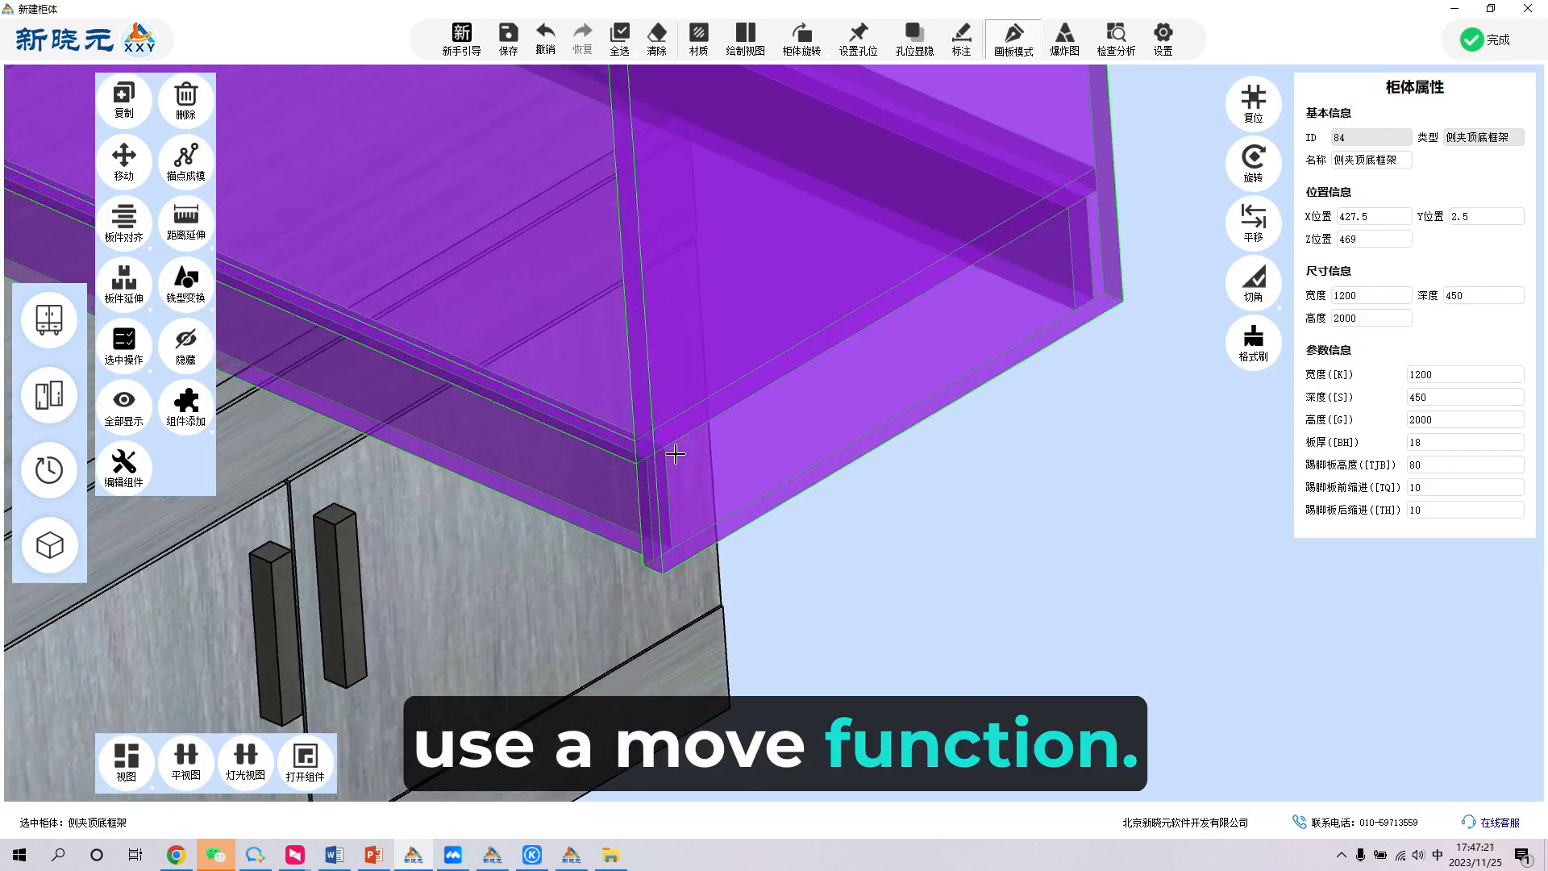
left_click(123, 158)
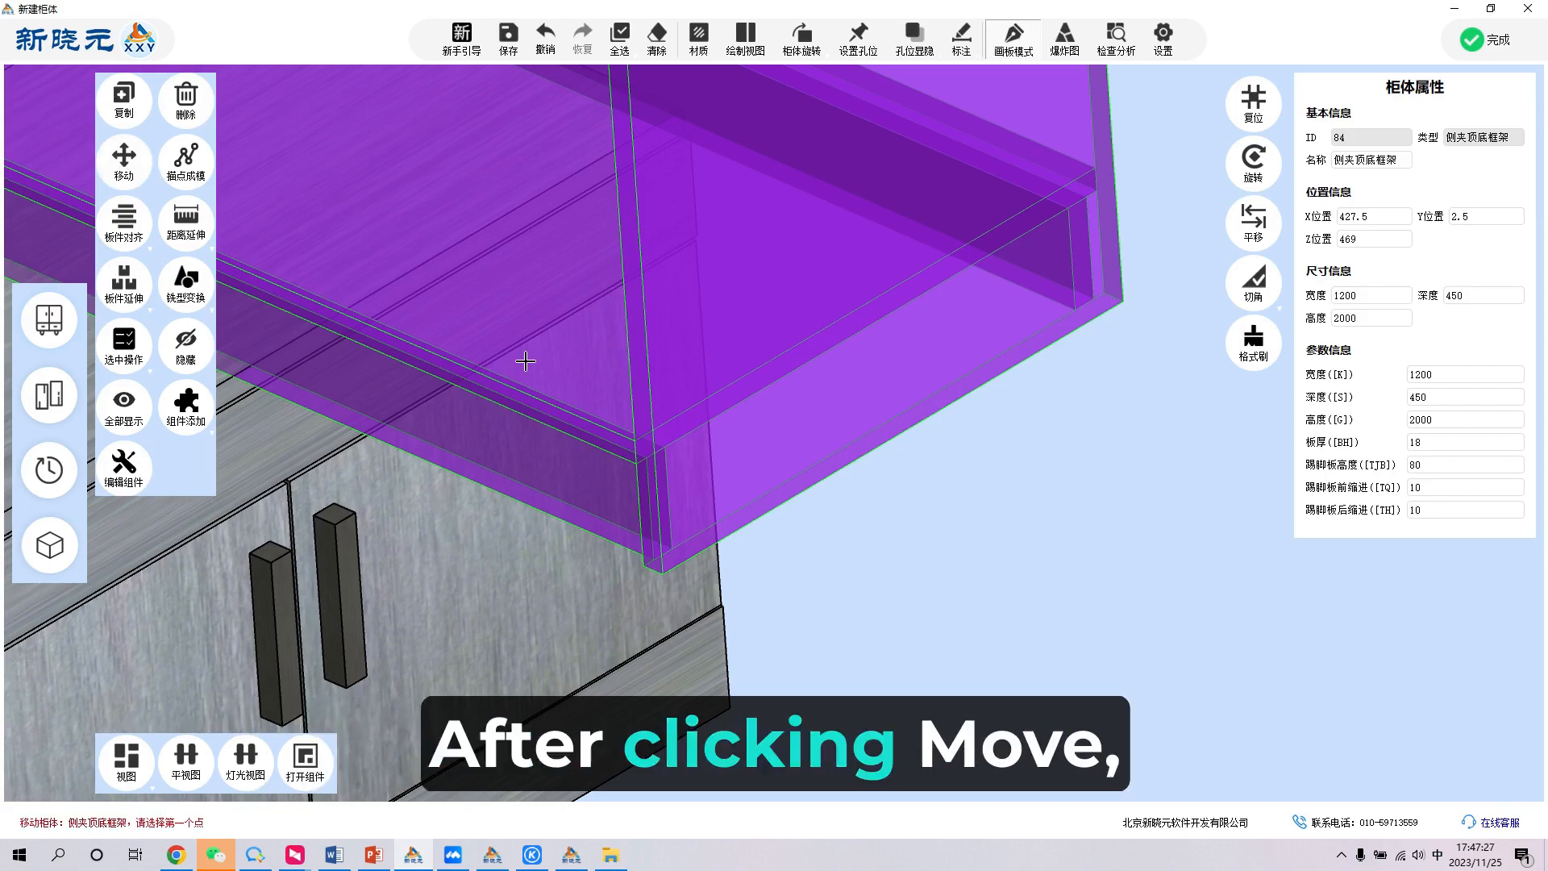
scroll(692, 615, "up", 2)
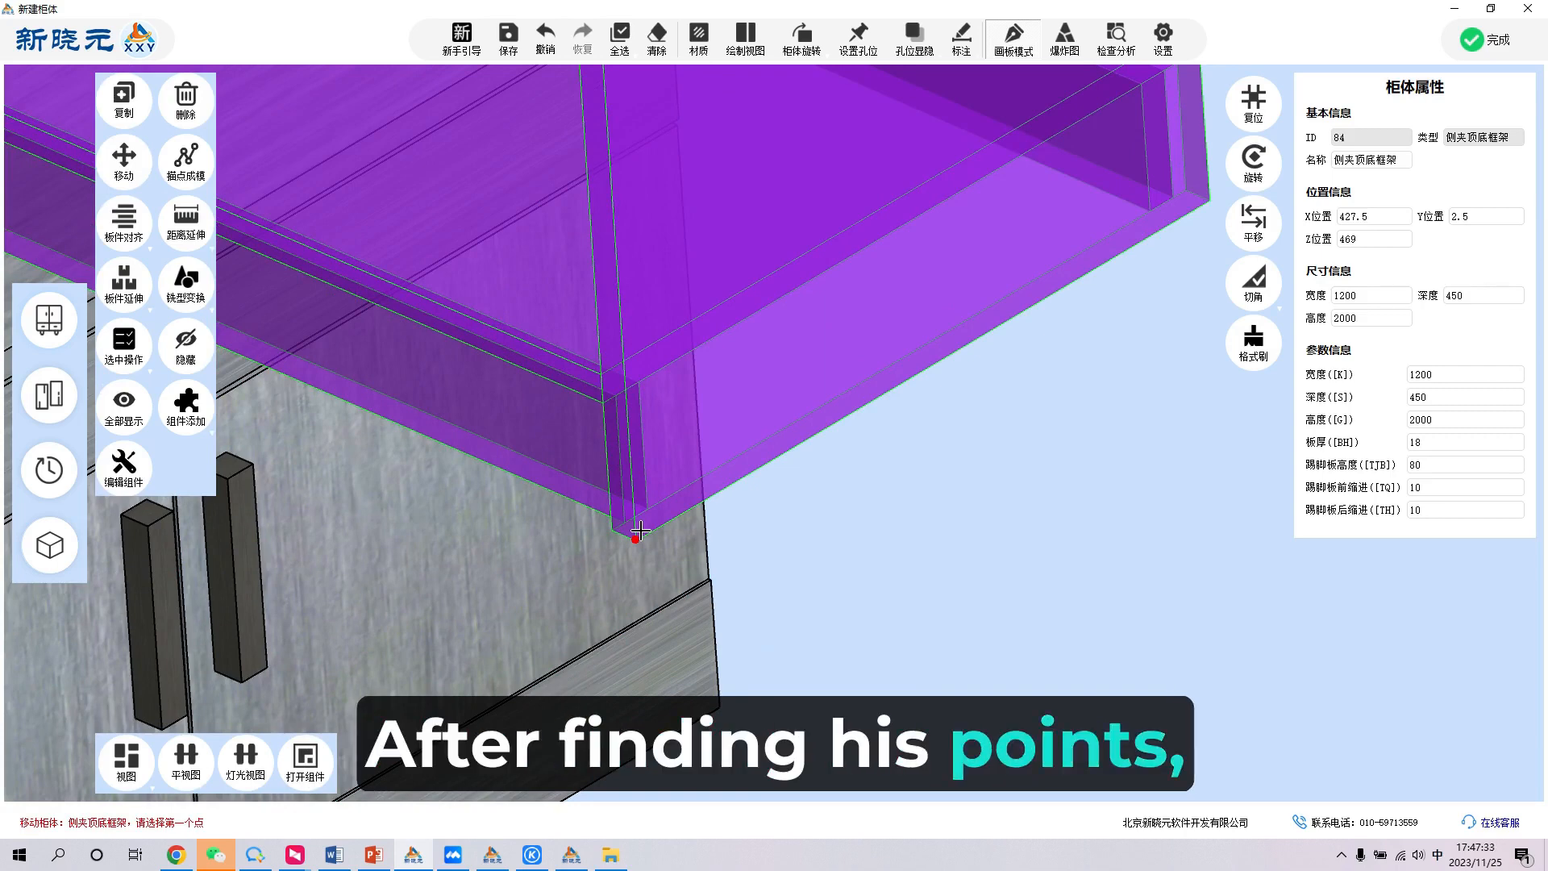
left_click(640, 530)
scroll(640, 516, "down", 3)
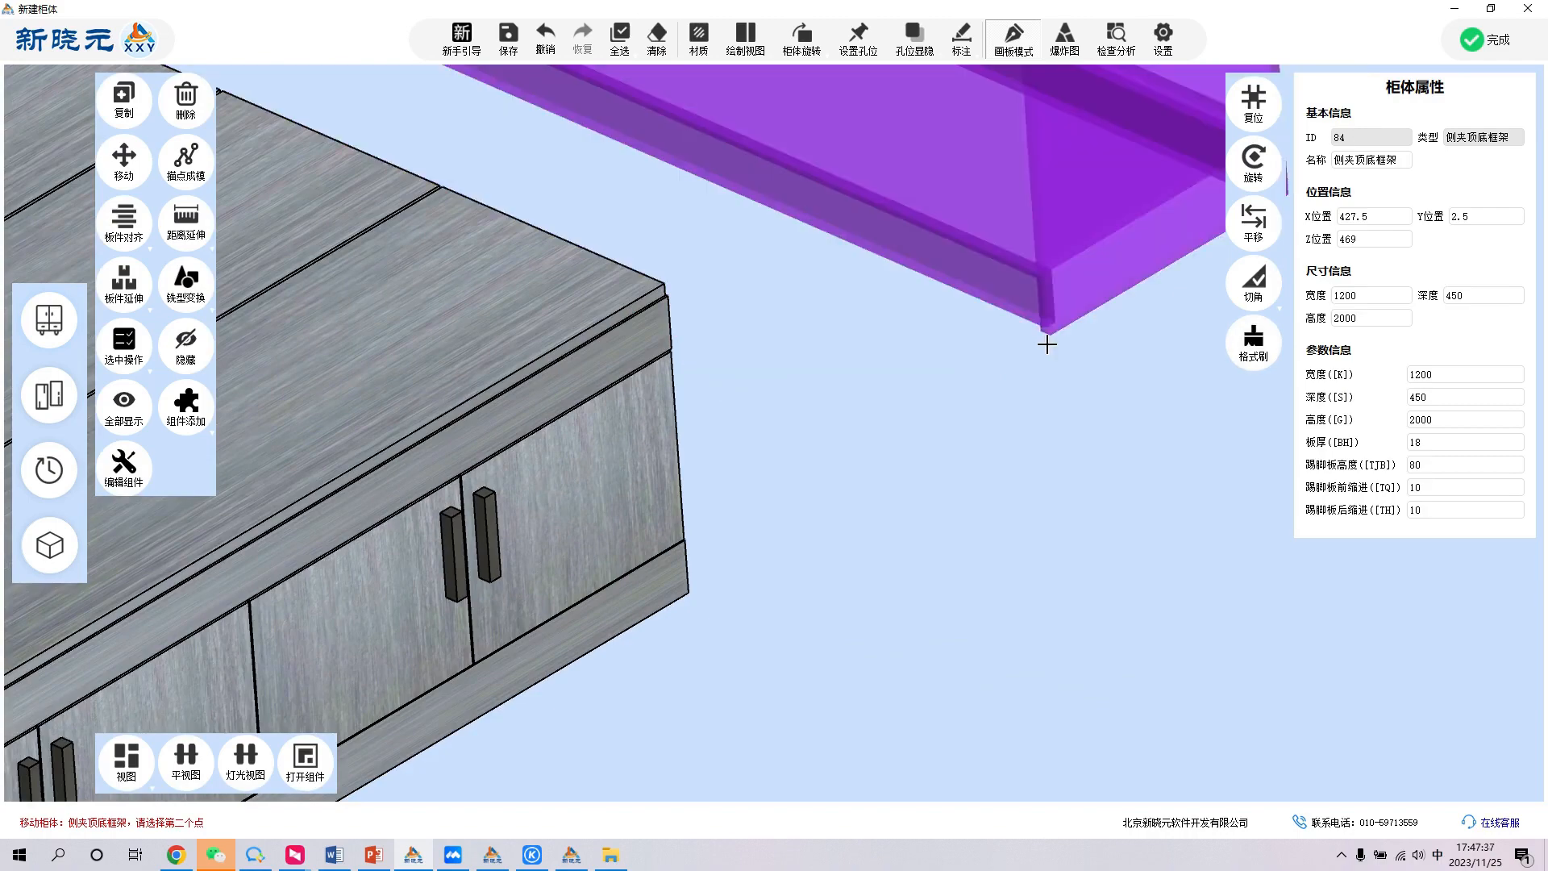
scroll(928, 379, "down", 2)
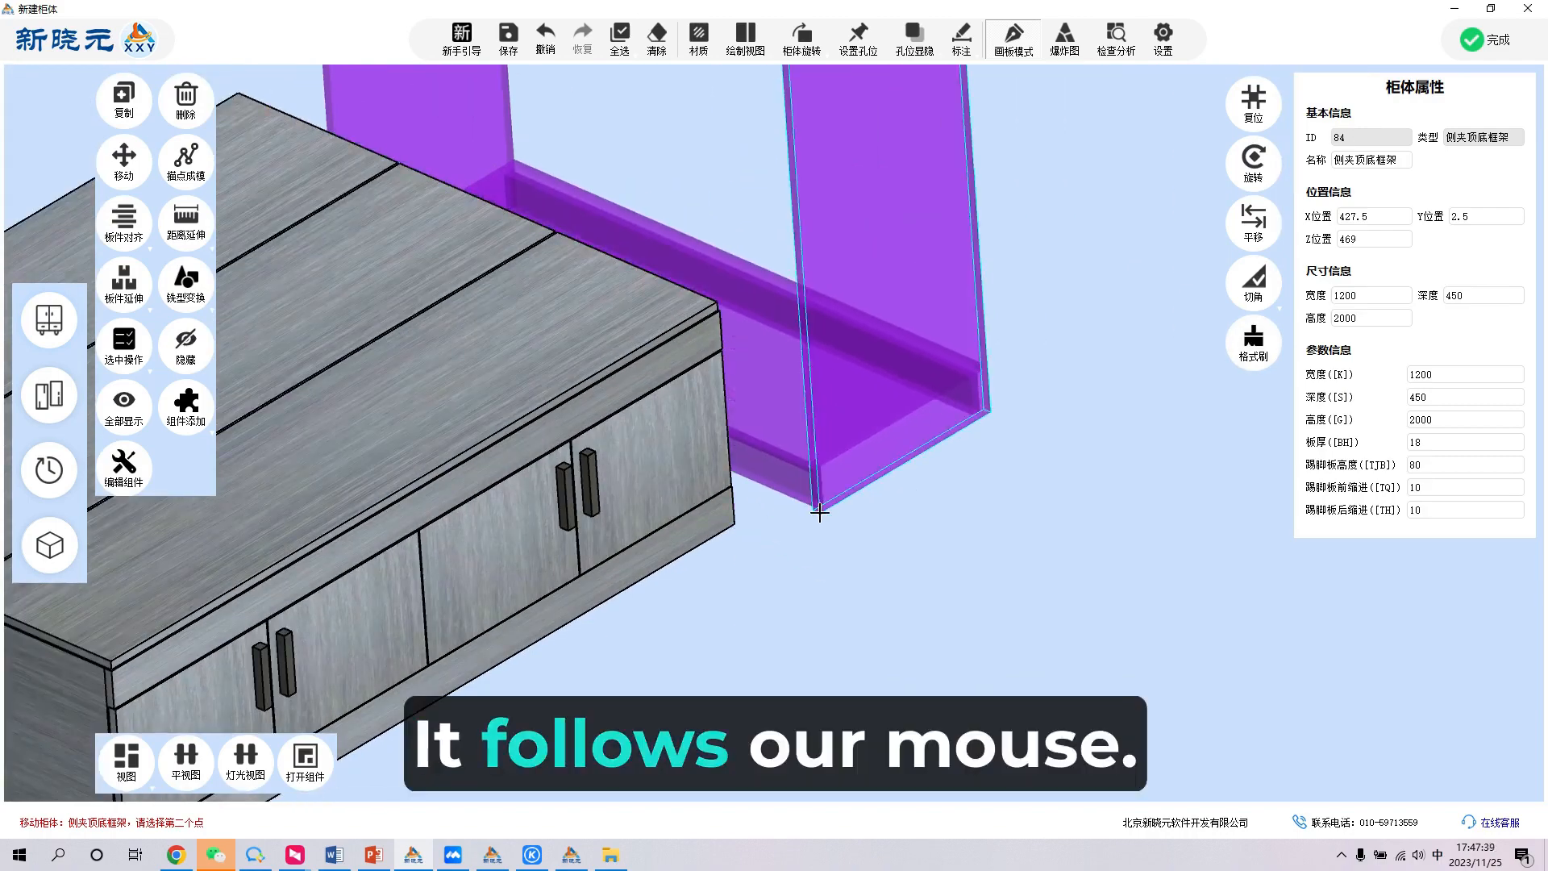
scroll(753, 516, "up", 2)
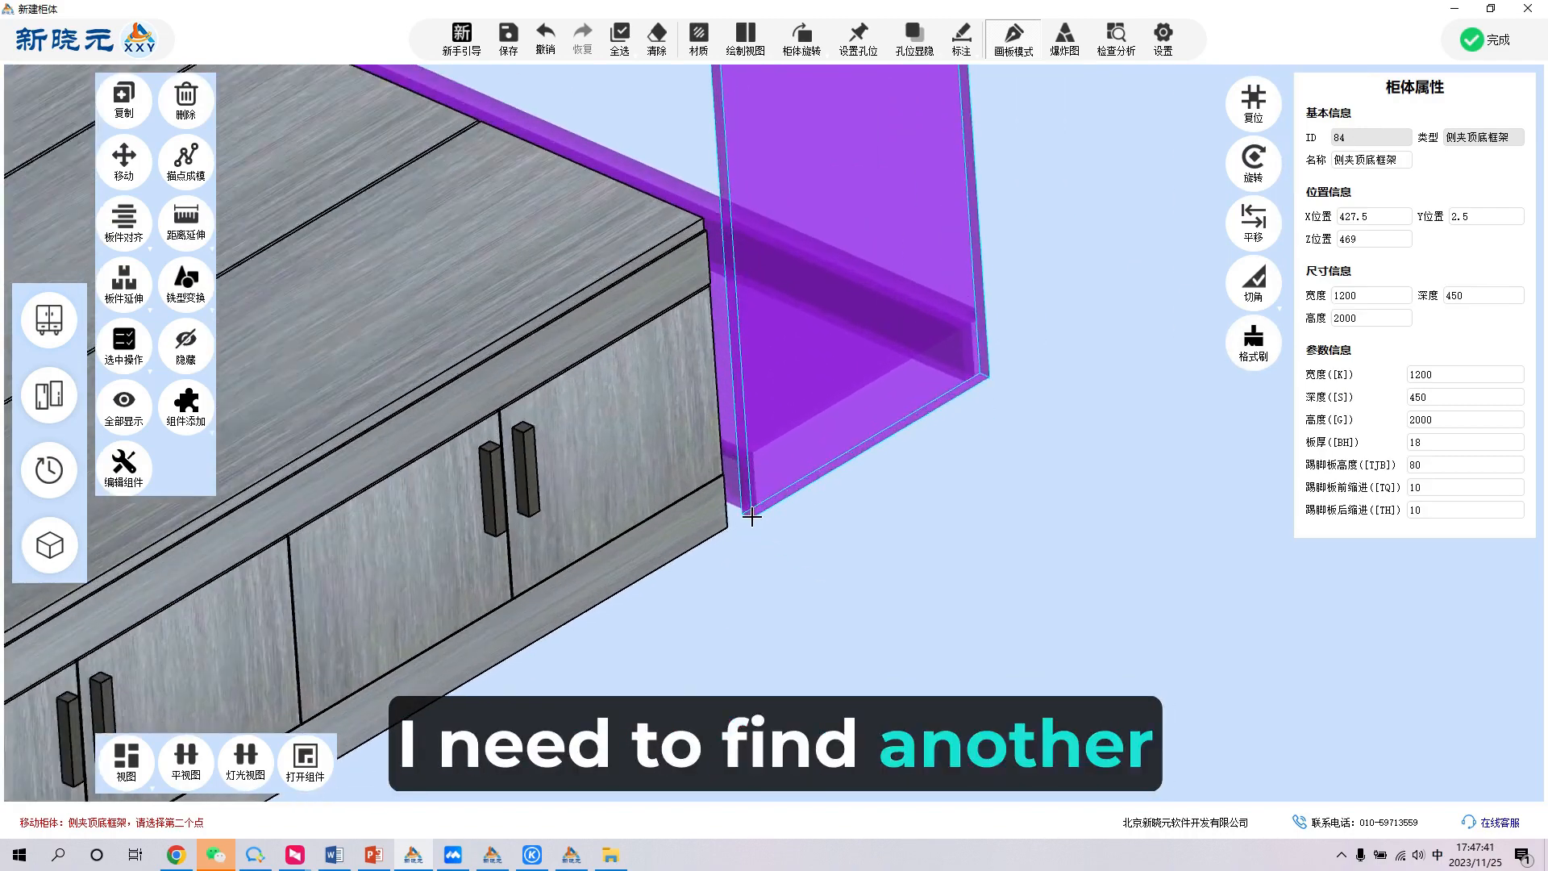
scroll(752, 516, "up", 2)
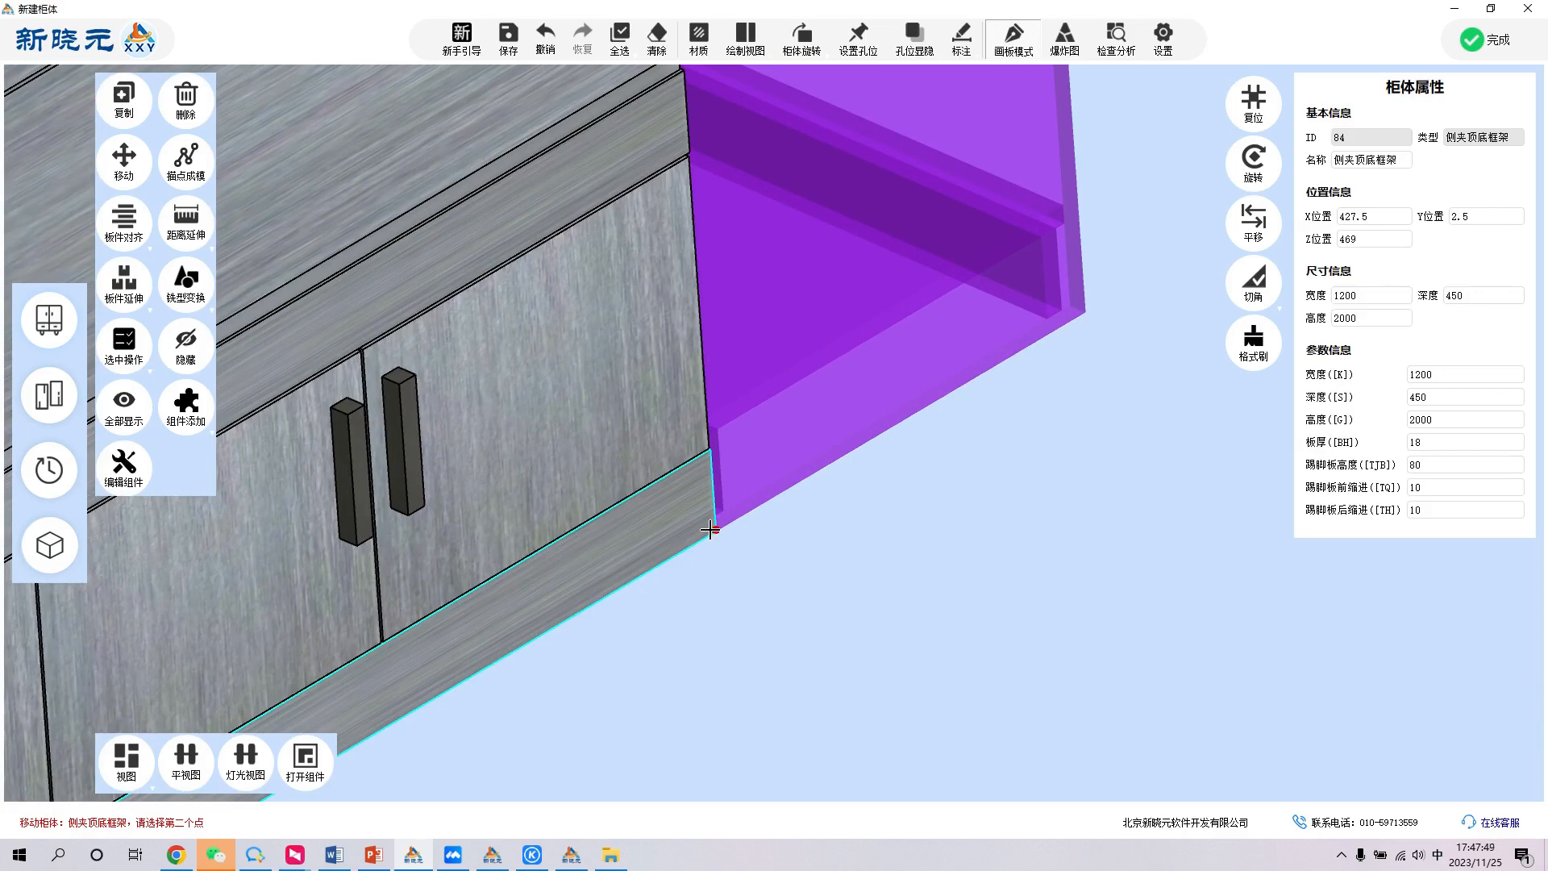
left_click(710, 529)
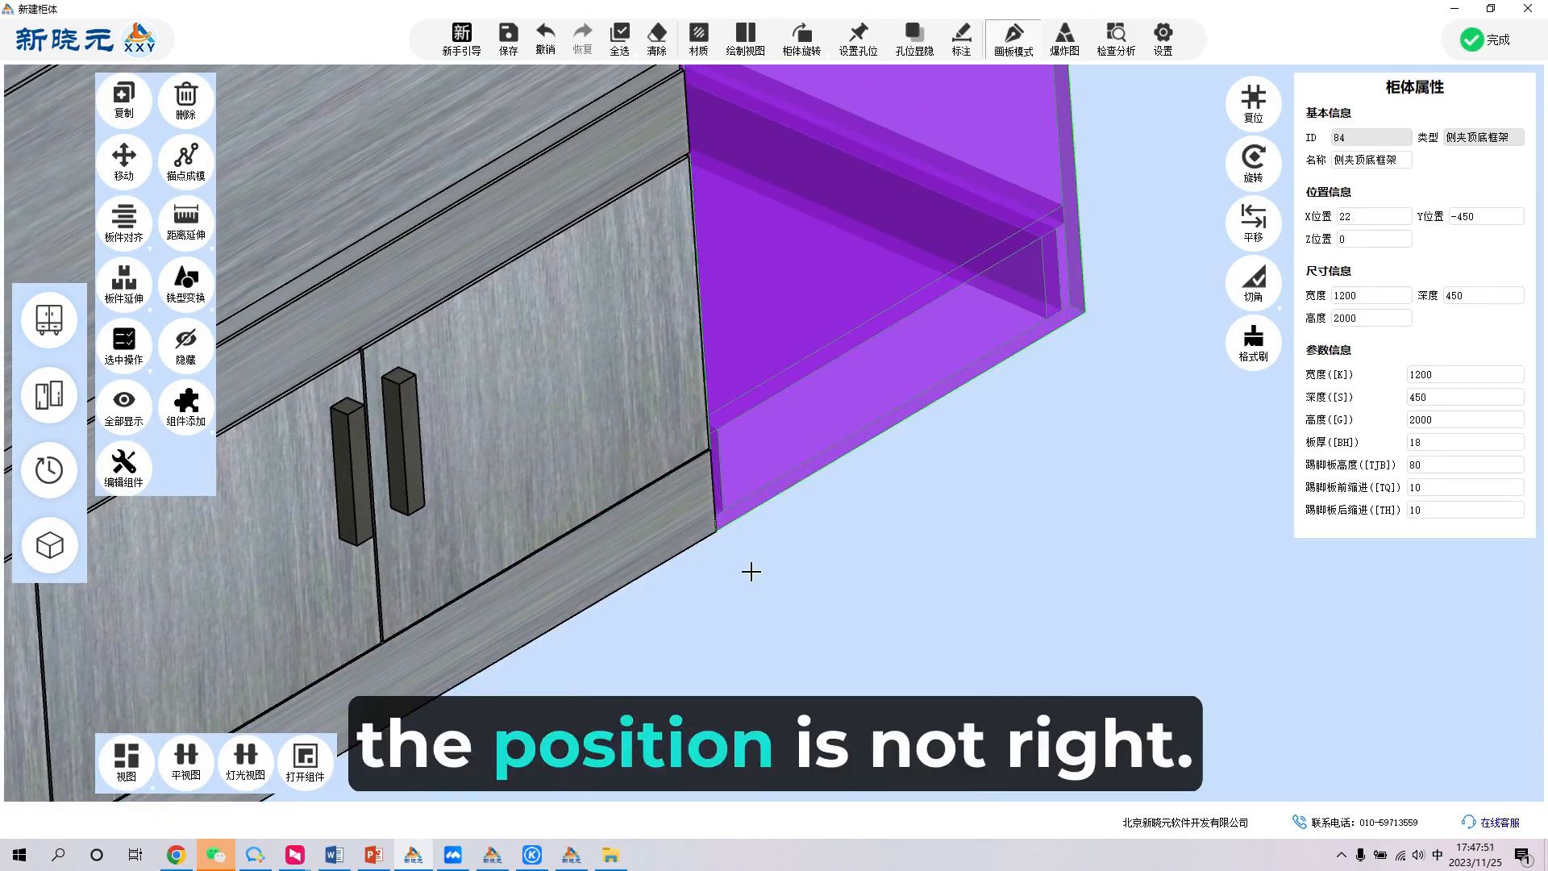
- In the front drawing view, draw a horizontal shelf across the tall frame, about 748 below its top panel
double_click(751, 572)
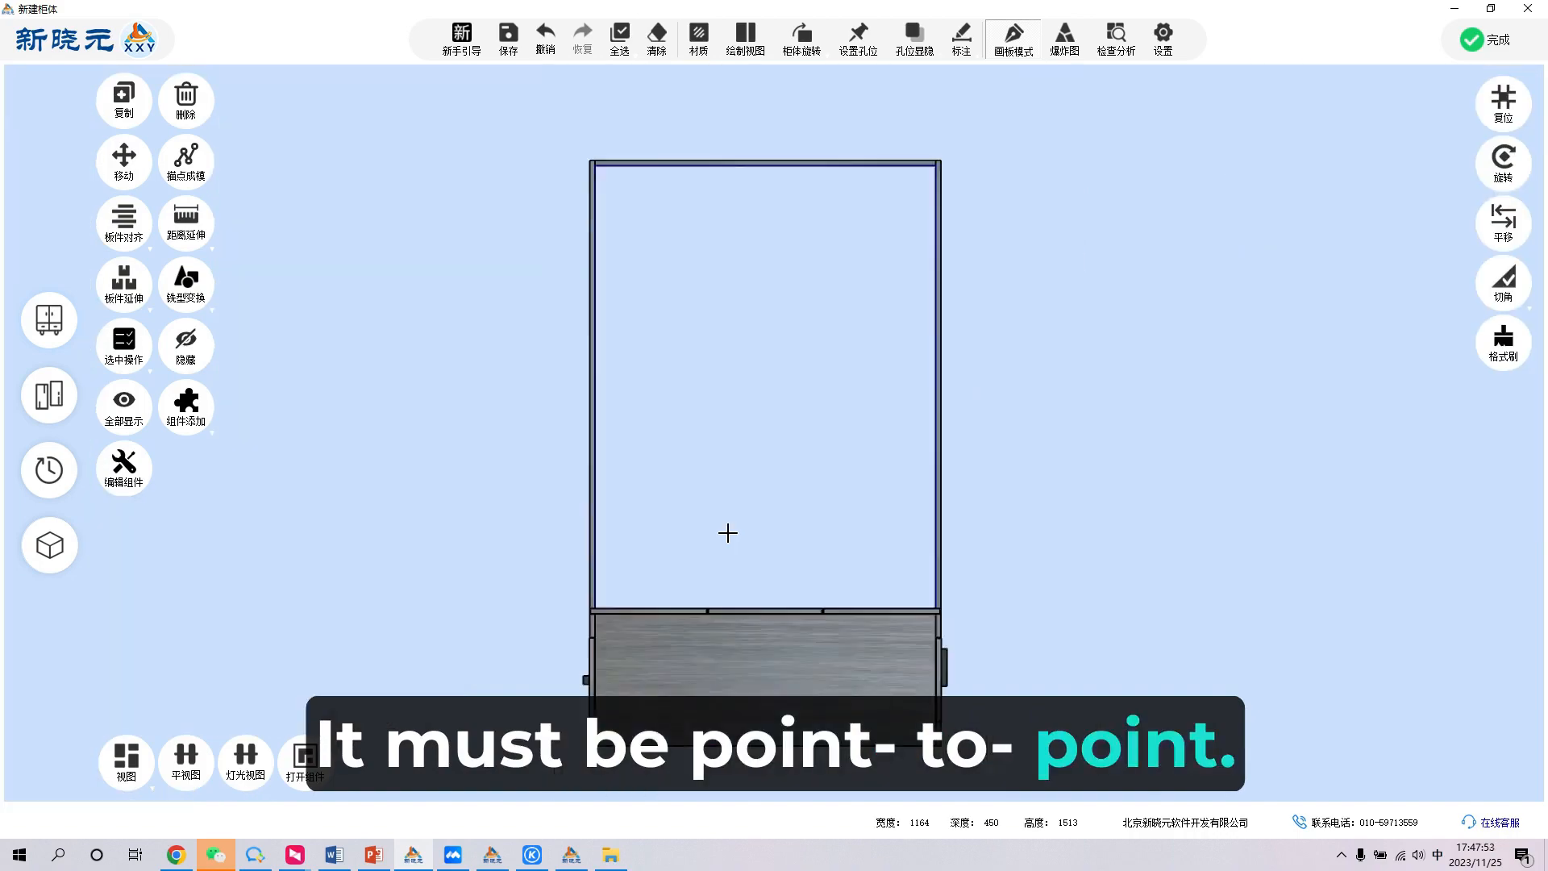
scroll(726, 533, "down", 3)
middle_click_drag(907, 477, 1192, 534)
double_click(800, 433)
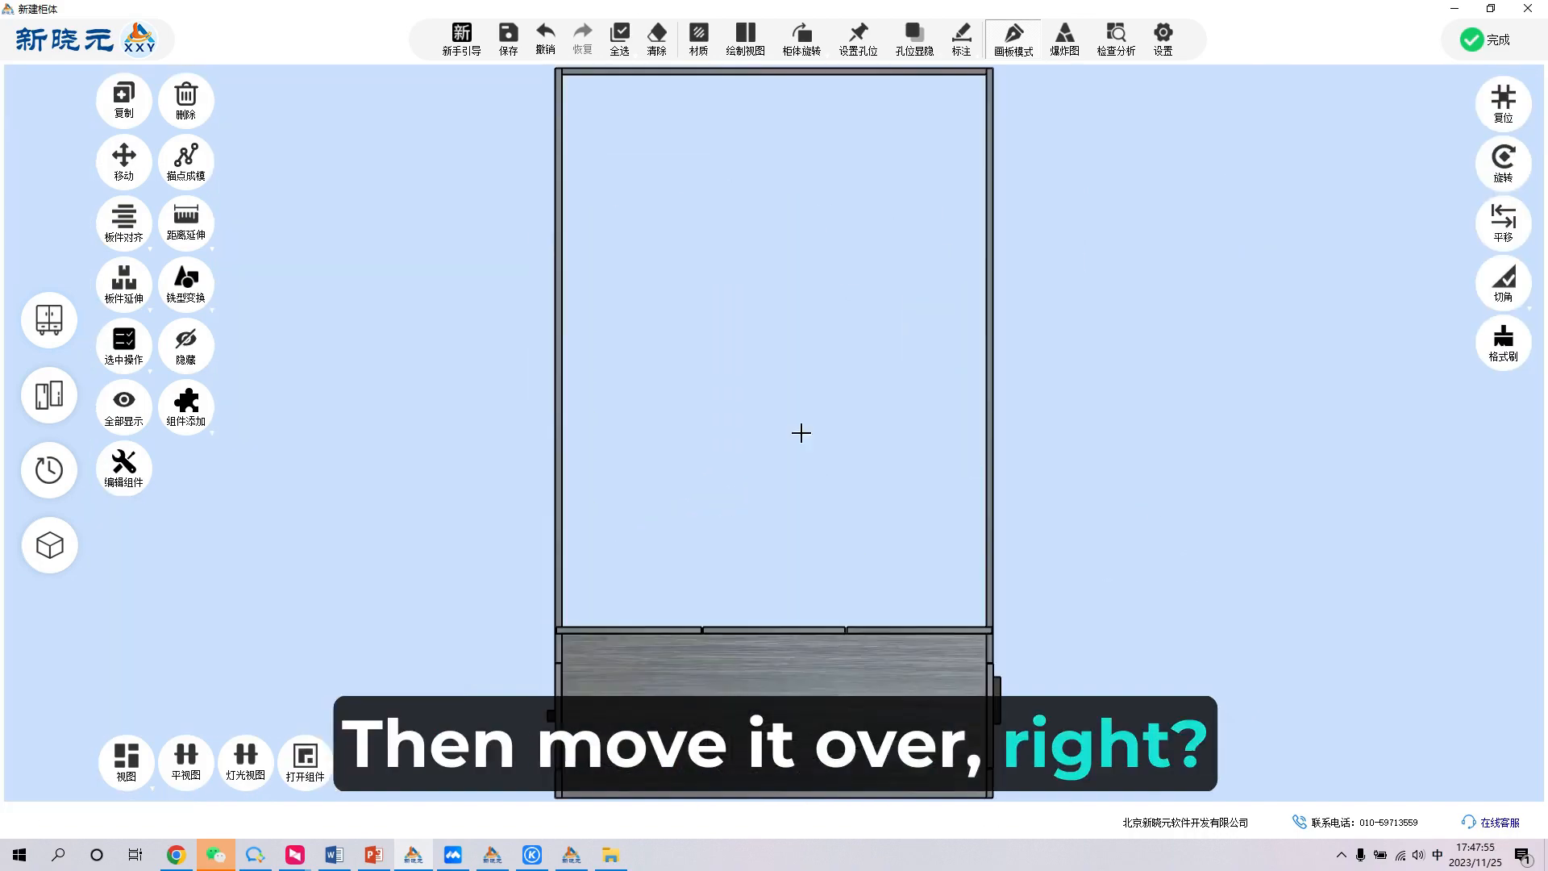
left_click_drag(622, 554, 933, 542)
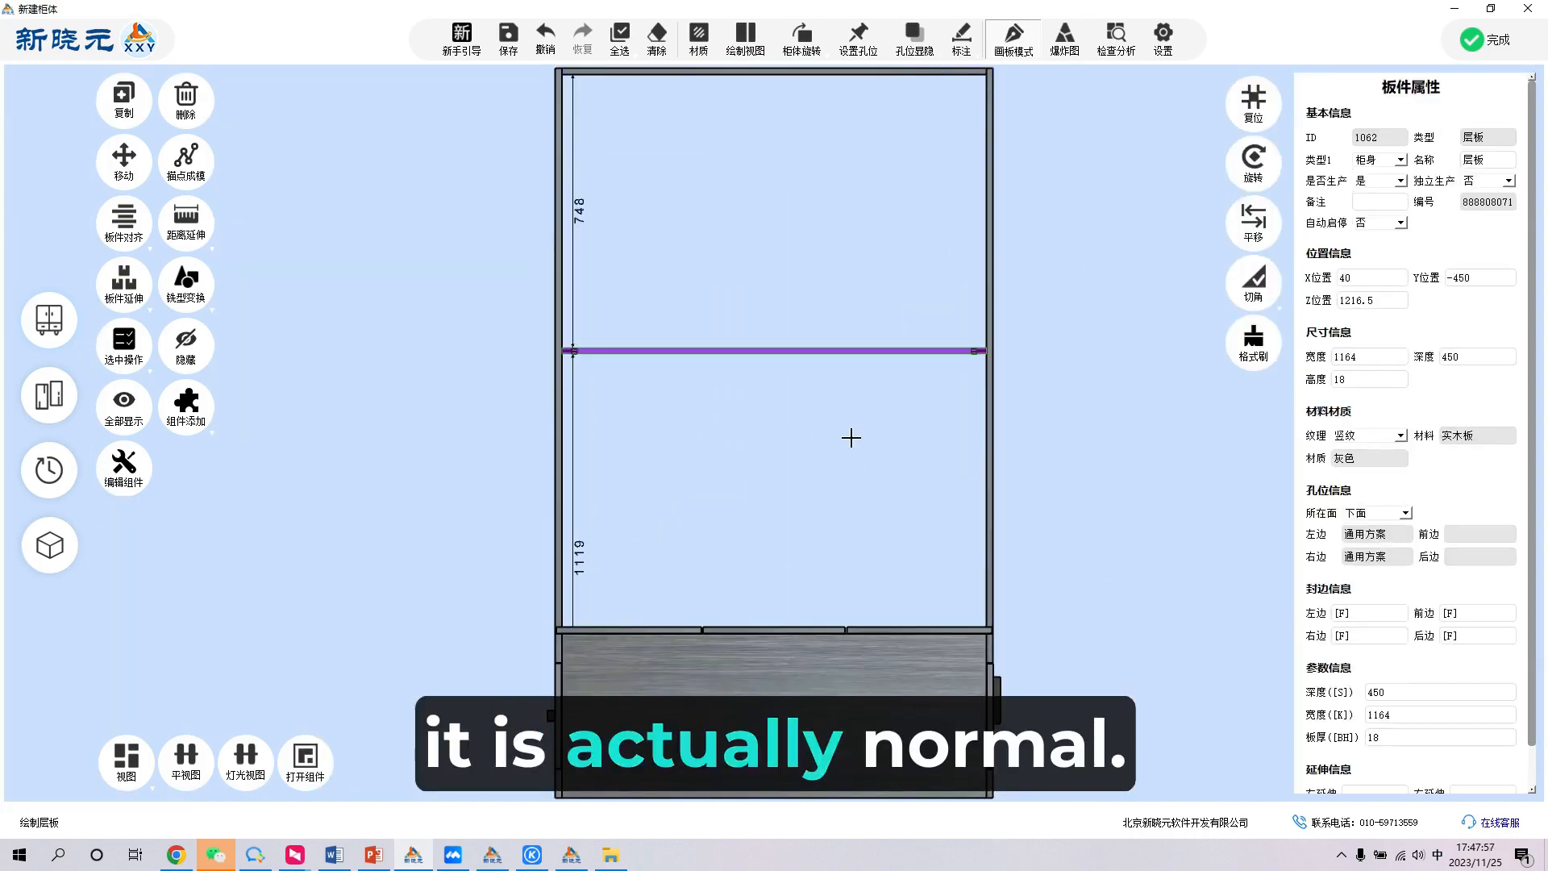
- Align the new shelf vertically with the tatami bed's top panel
middle_click_drag(842, 409, 666, 412)
left_click(822, 266)
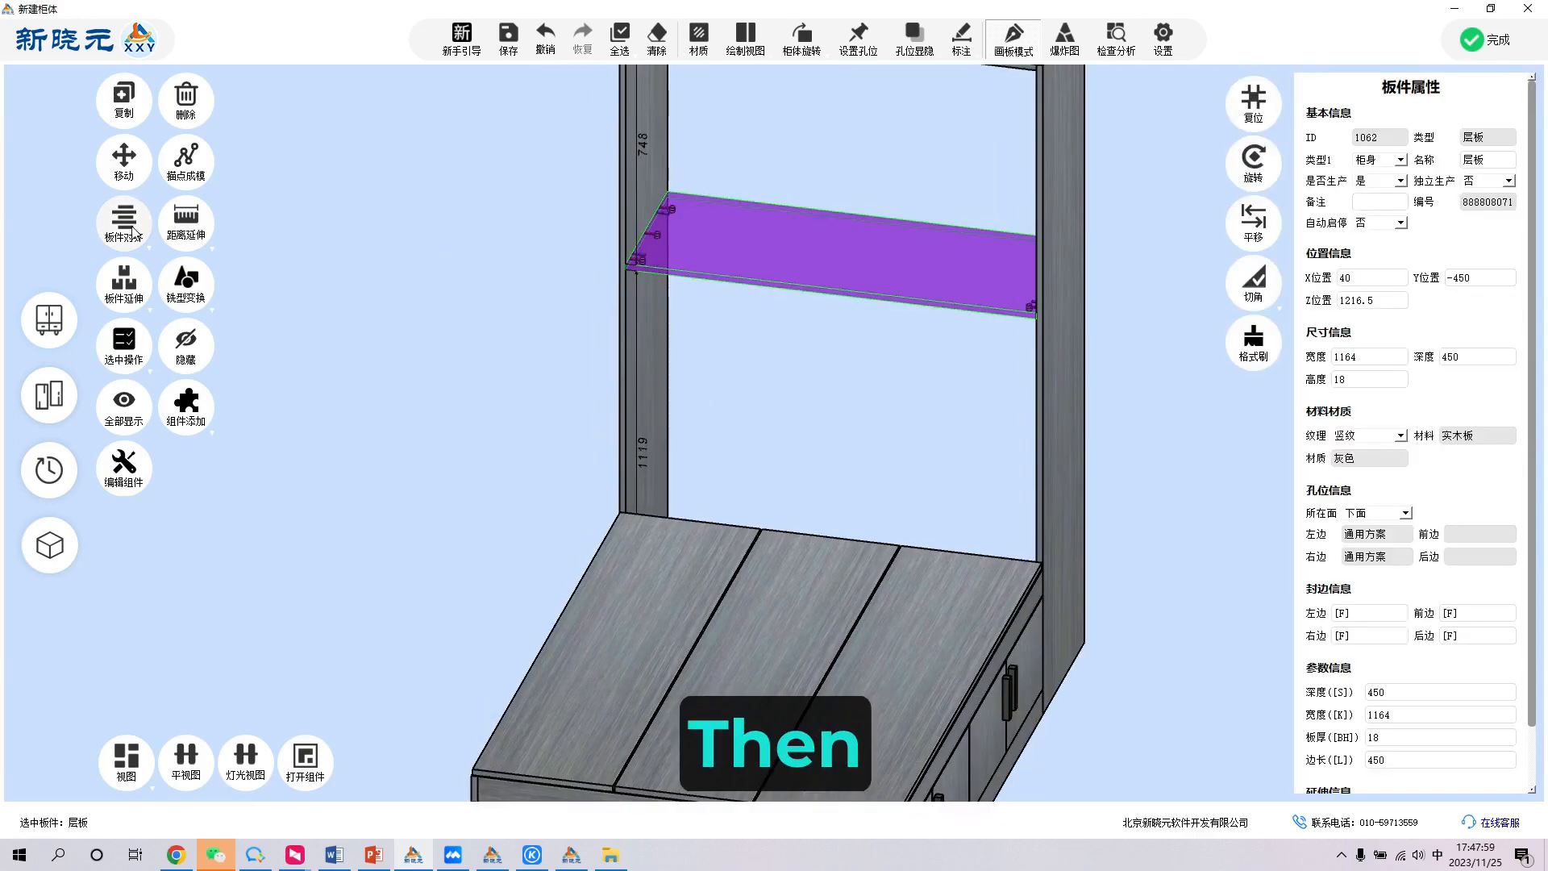
left_click(132, 227)
left_click(146, 319)
left_click(704, 698)
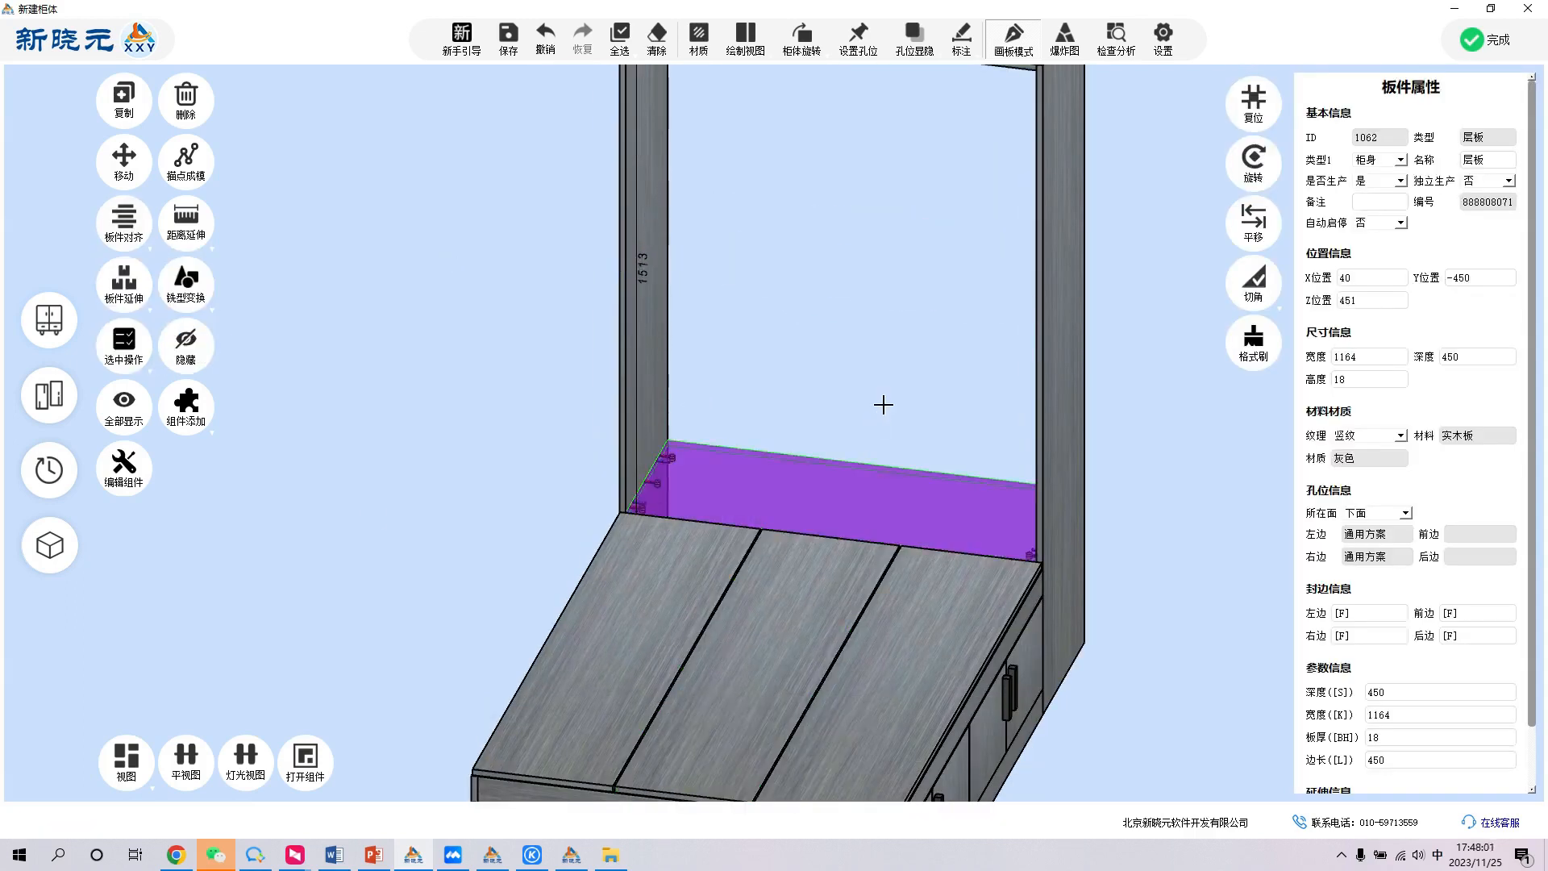
- Add four overlay hinged doors to the opening above the shelf, with a bottom overlay of 0
double_click(869, 404)
left_click(192, 413)
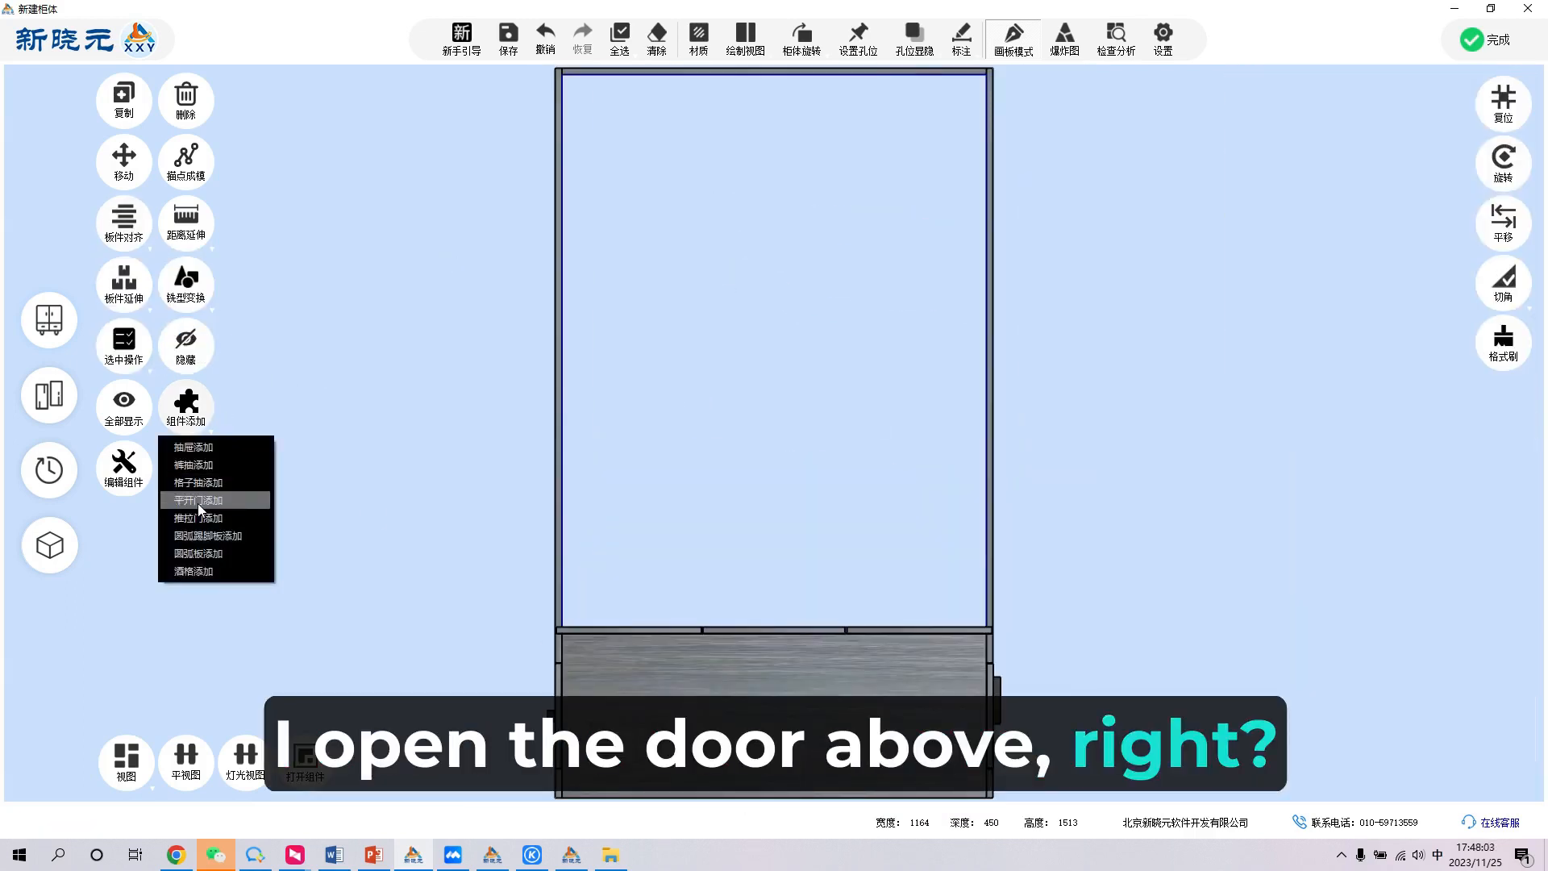
left_click(197, 503)
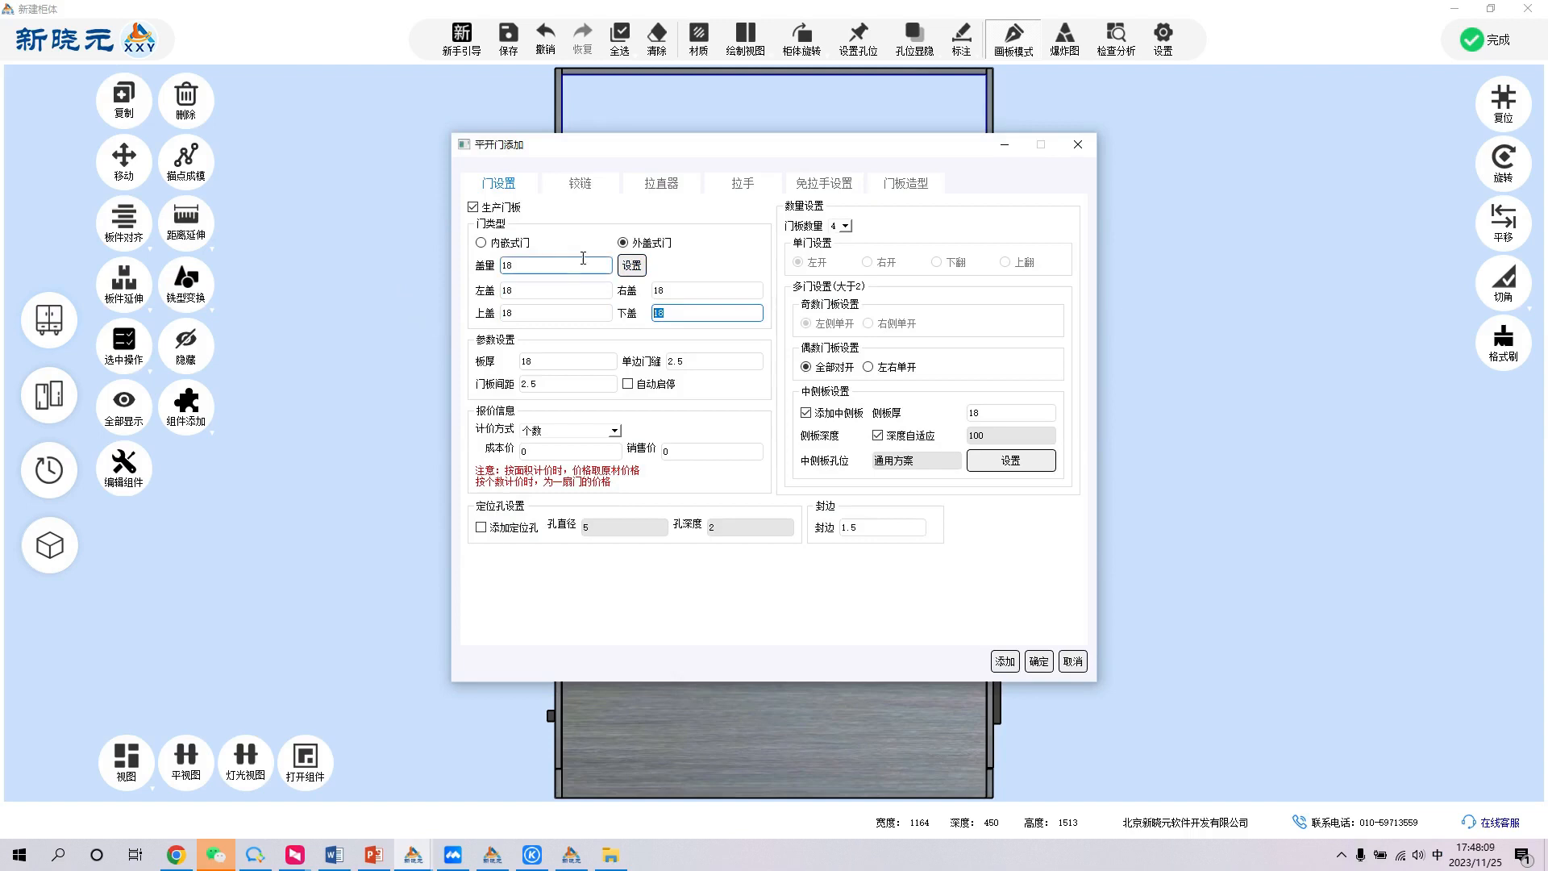
type("0")
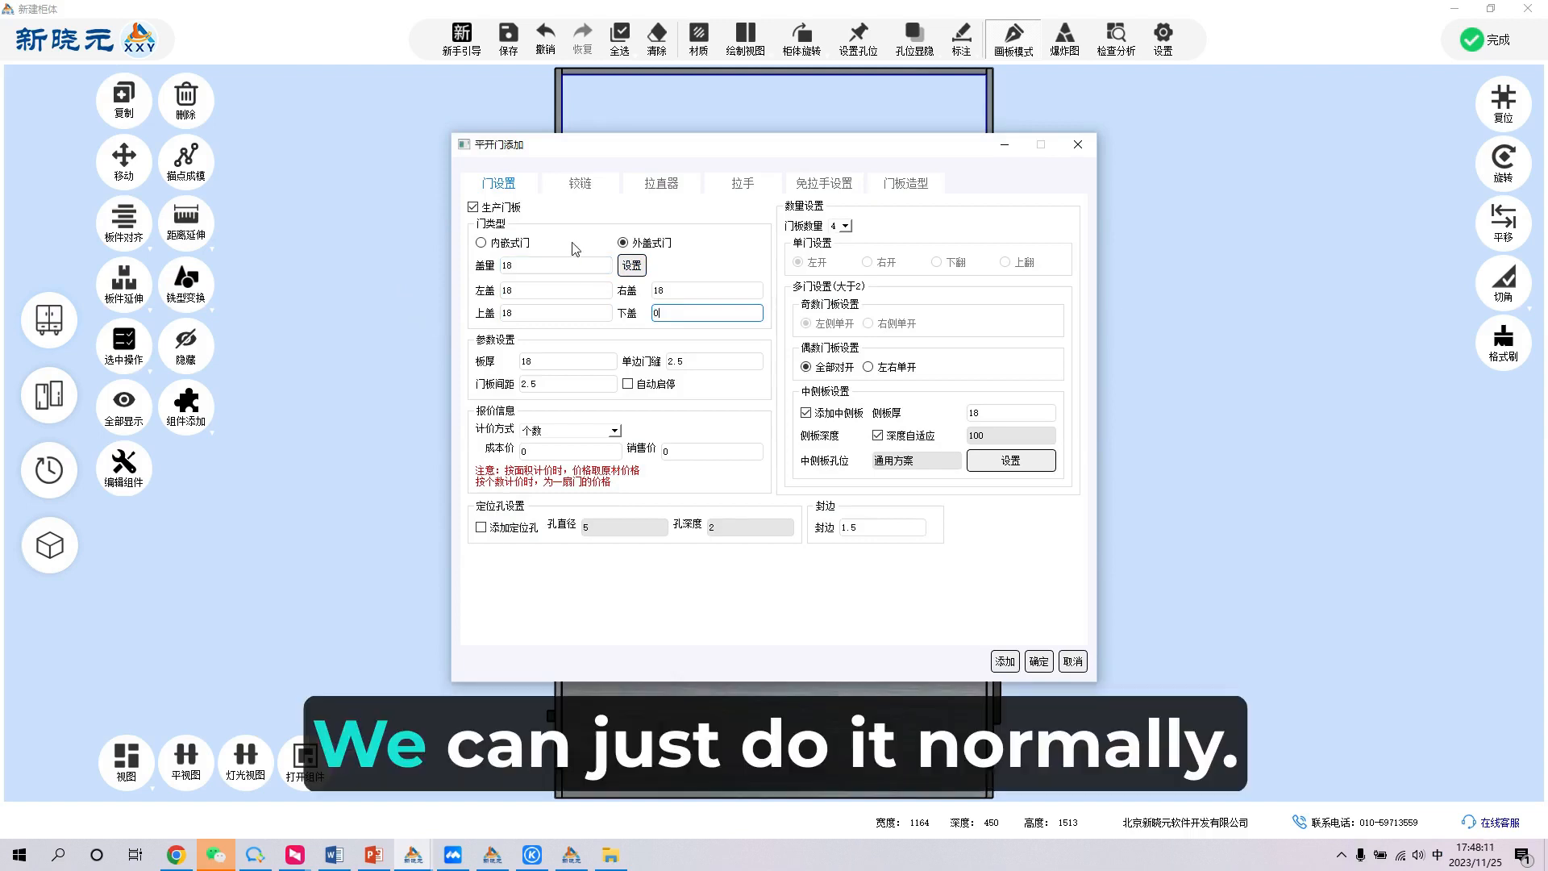
left_click(1038, 661)
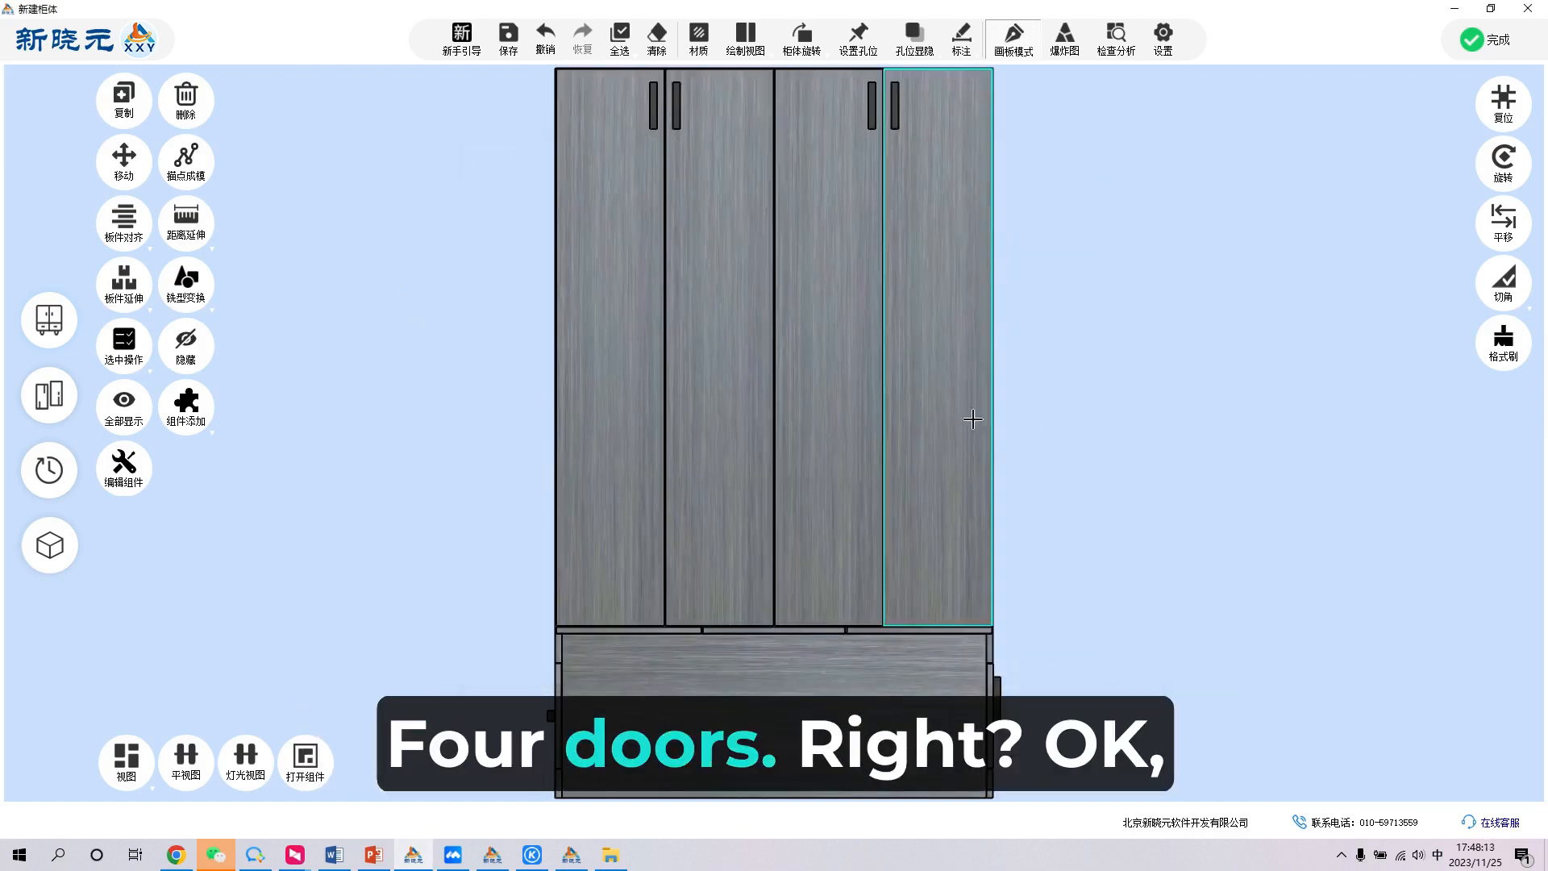
- Edit the four-door component and set the handles' vertical position to centred (居中)
left_click(976, 421)
middle_click_drag(944, 459, 902, 450)
double_click(903, 449)
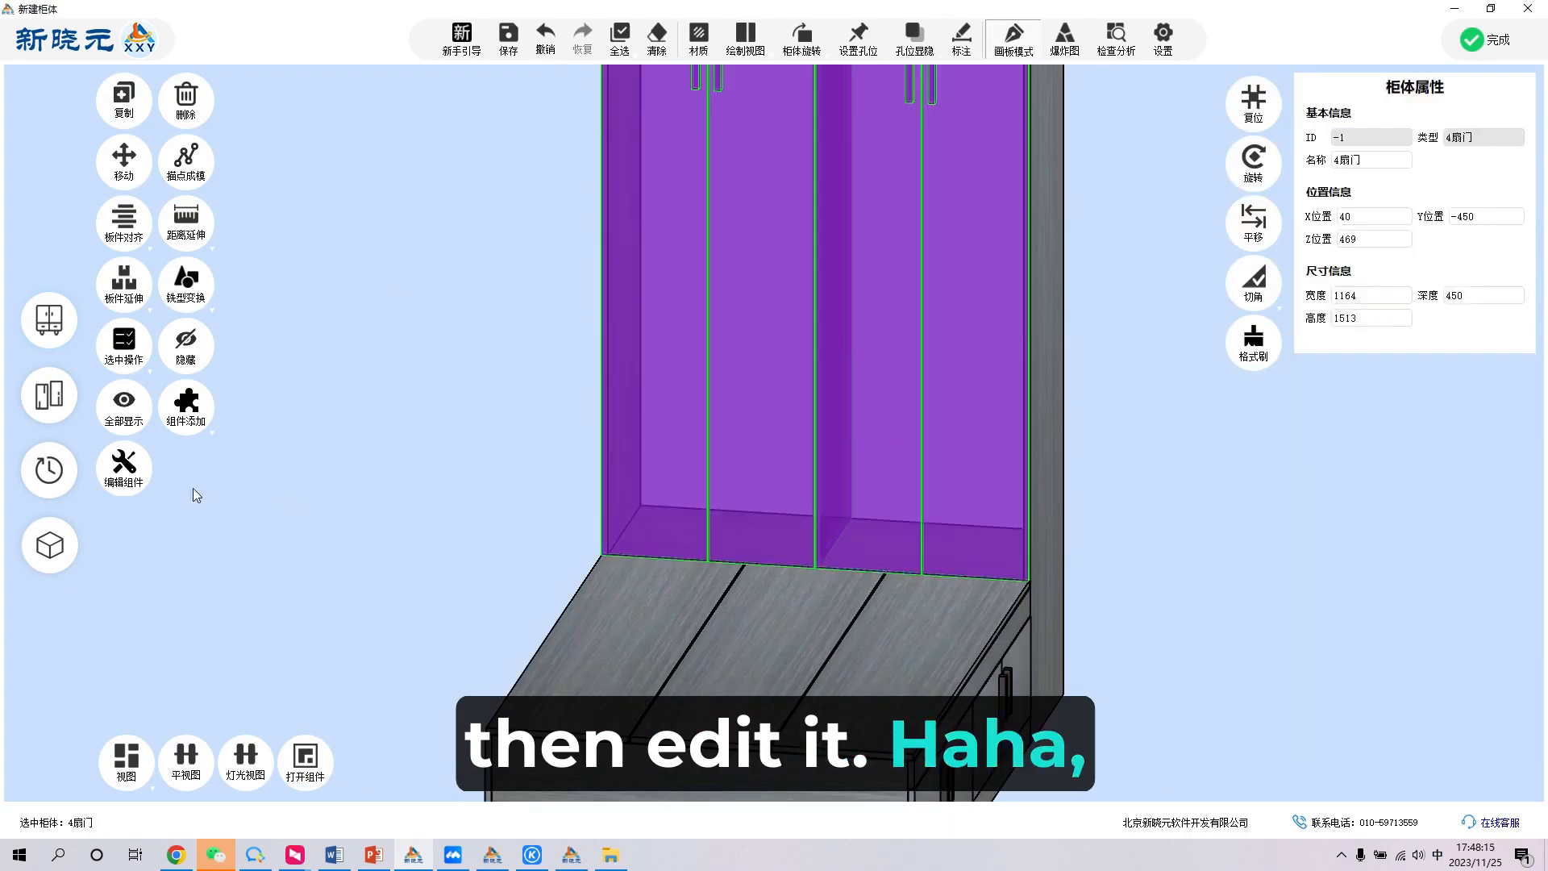
double_click(687, 246)
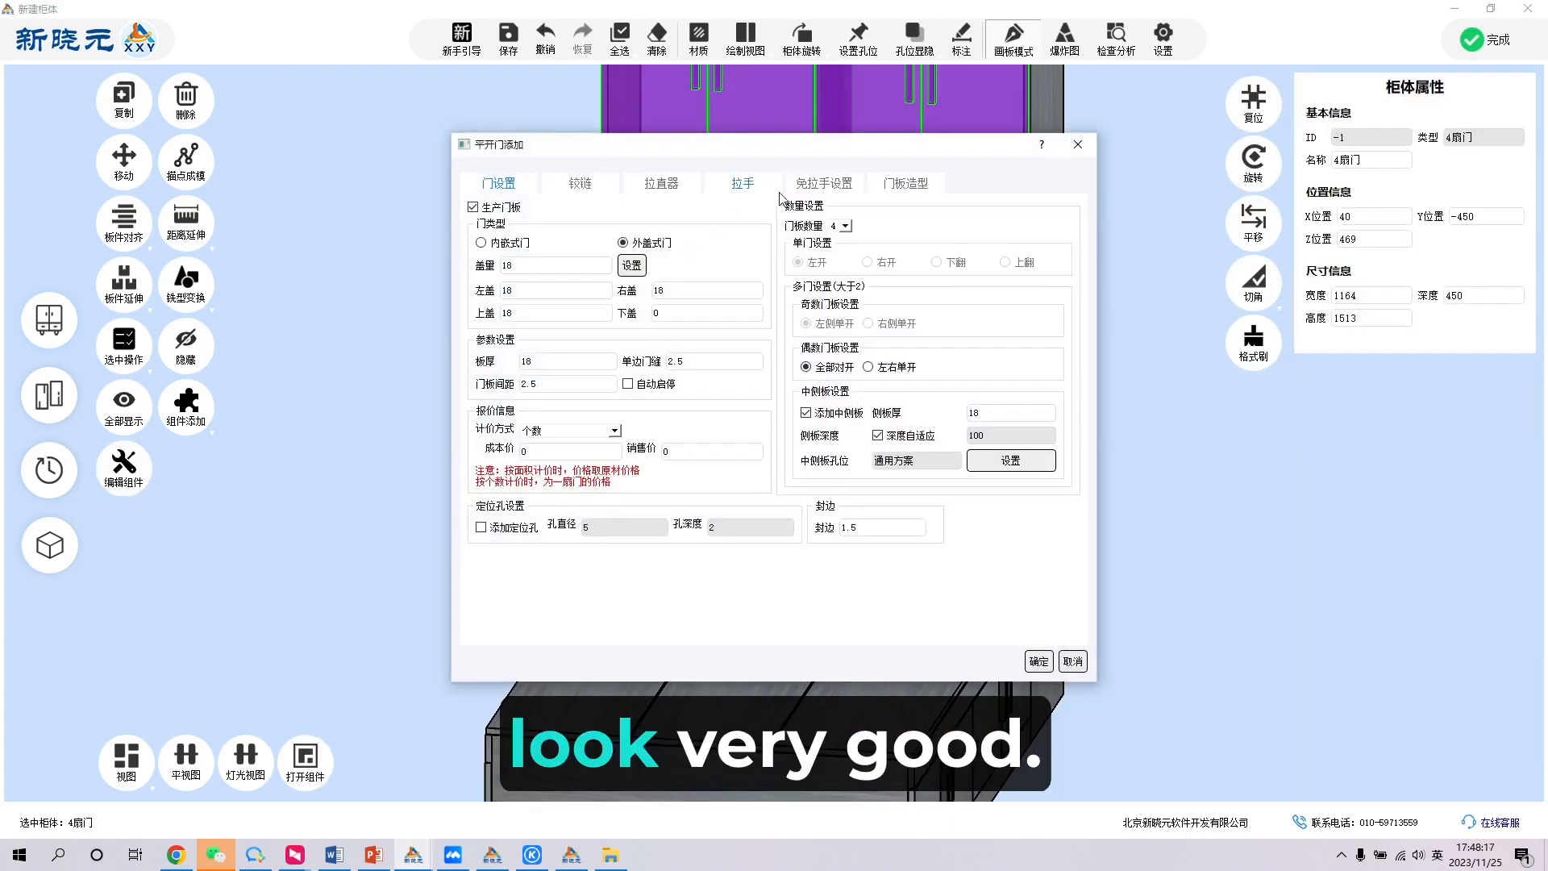
left_click(758, 187)
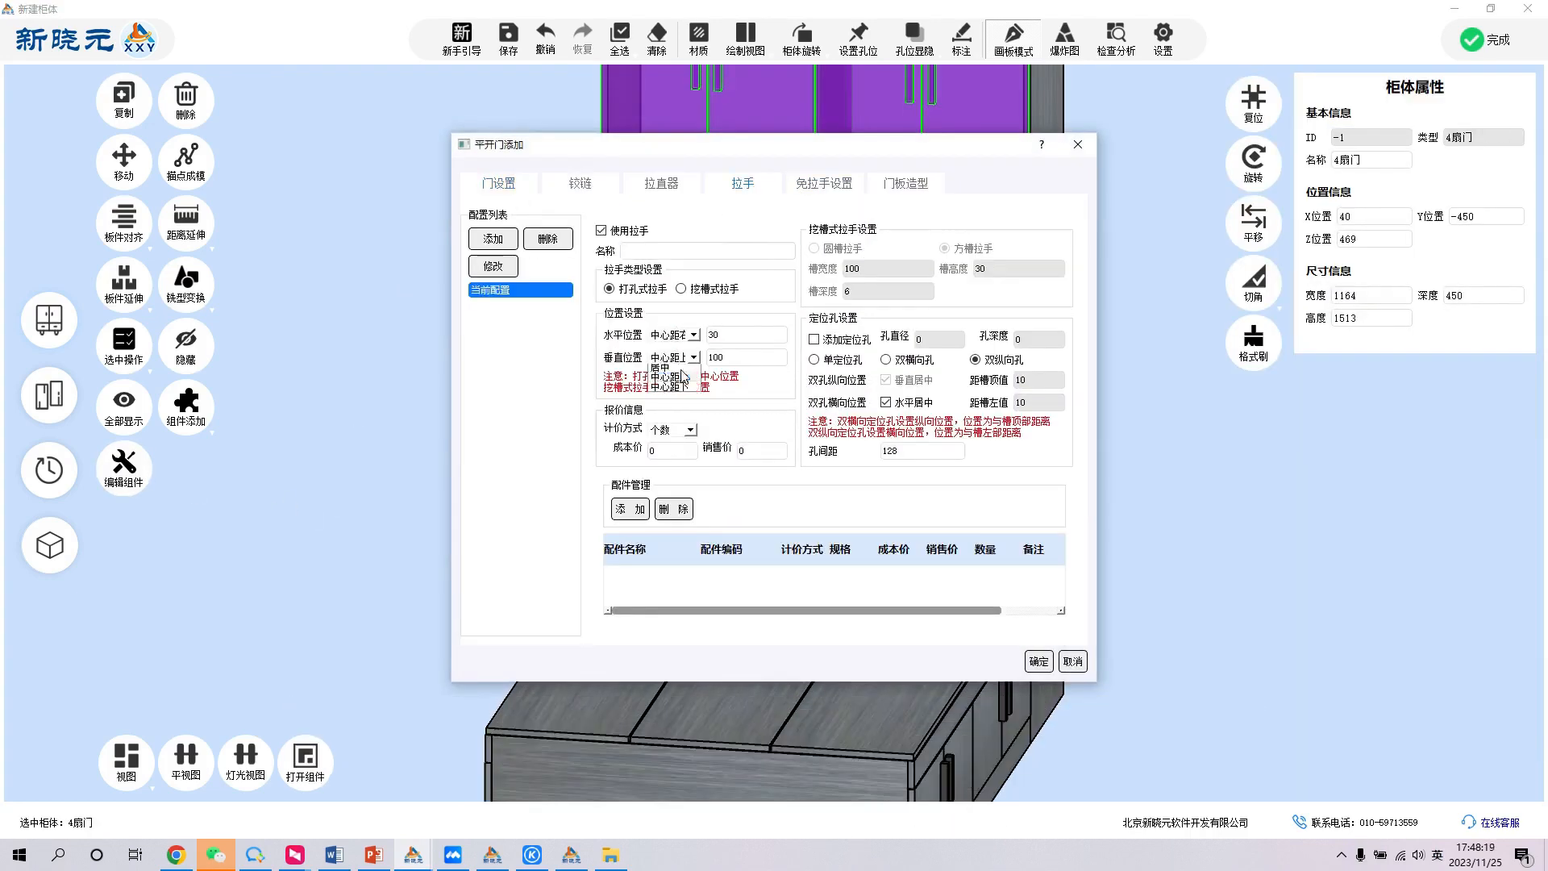
left_click(1035, 661)
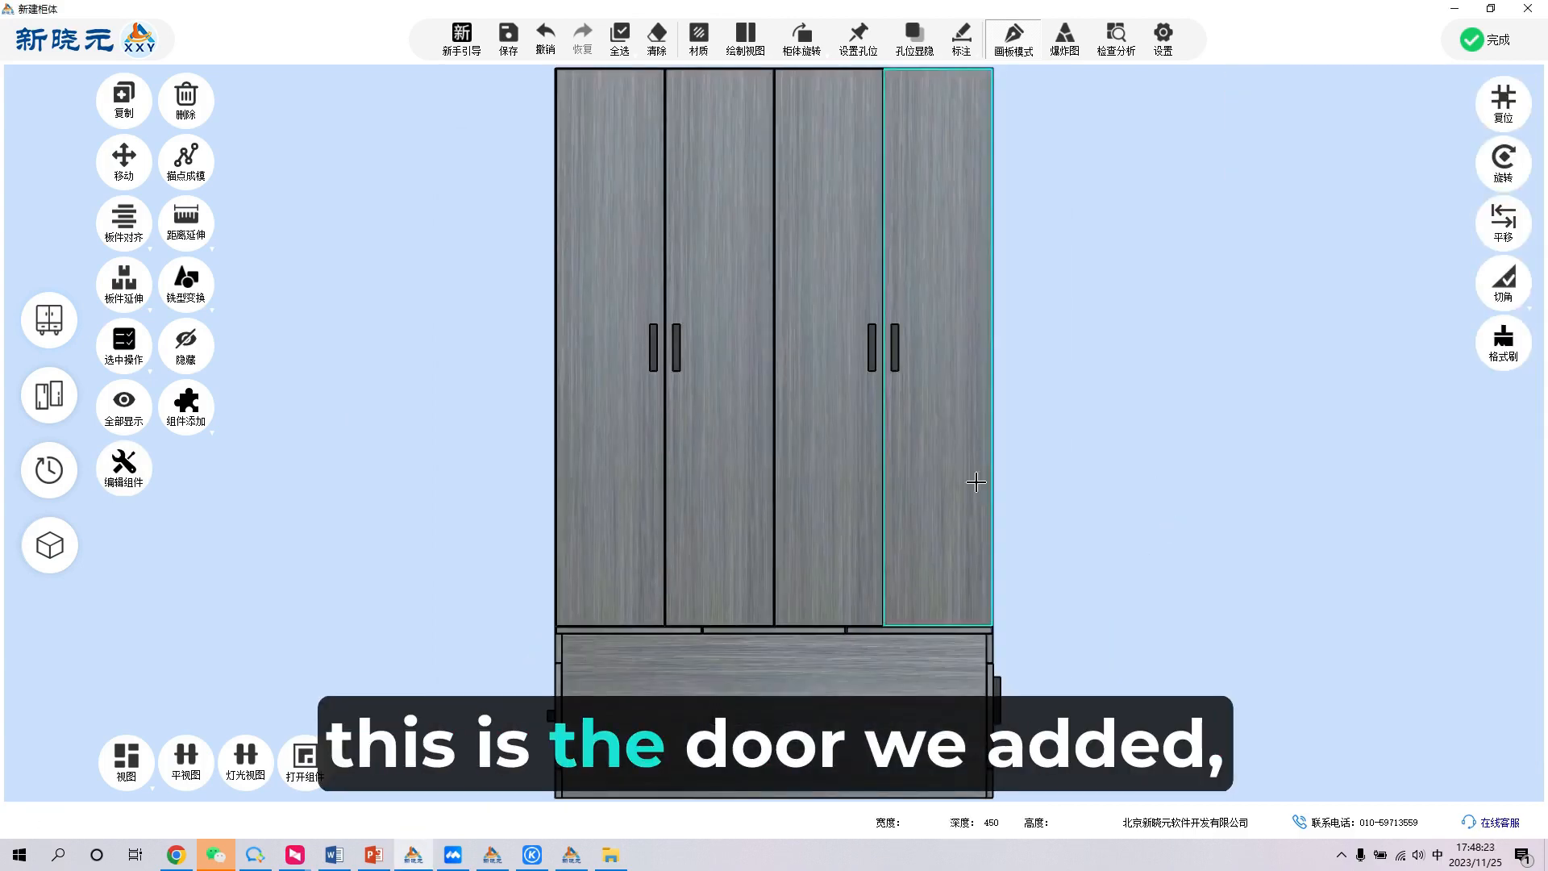
- Hide the four-door component on the tall frame
middle_click_drag(970, 379, 971, 345)
double_click(1171, 357)
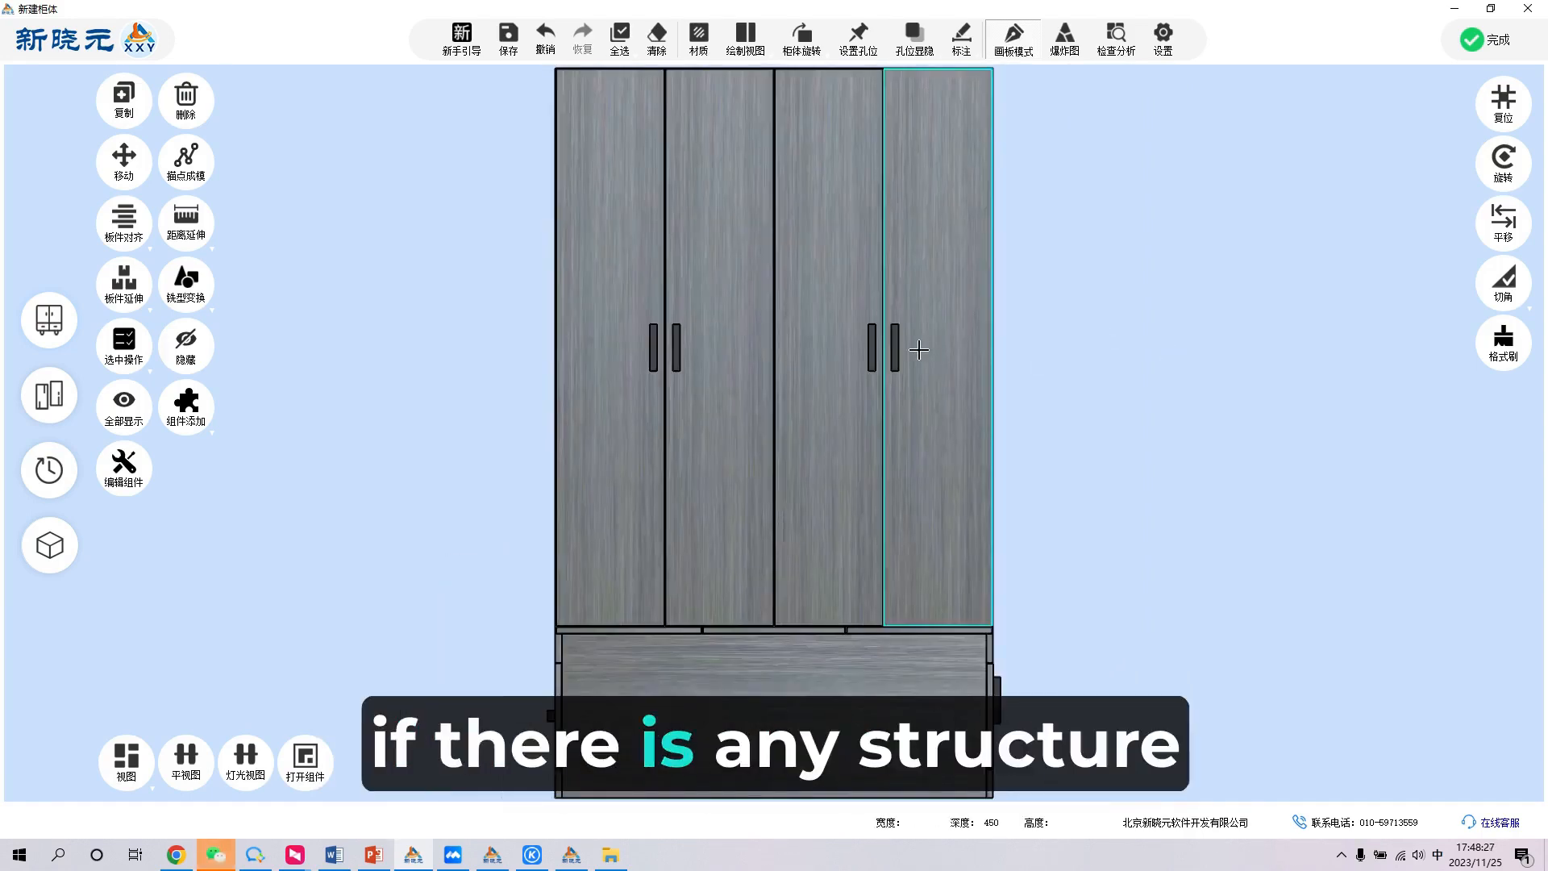
left_click(886, 332)
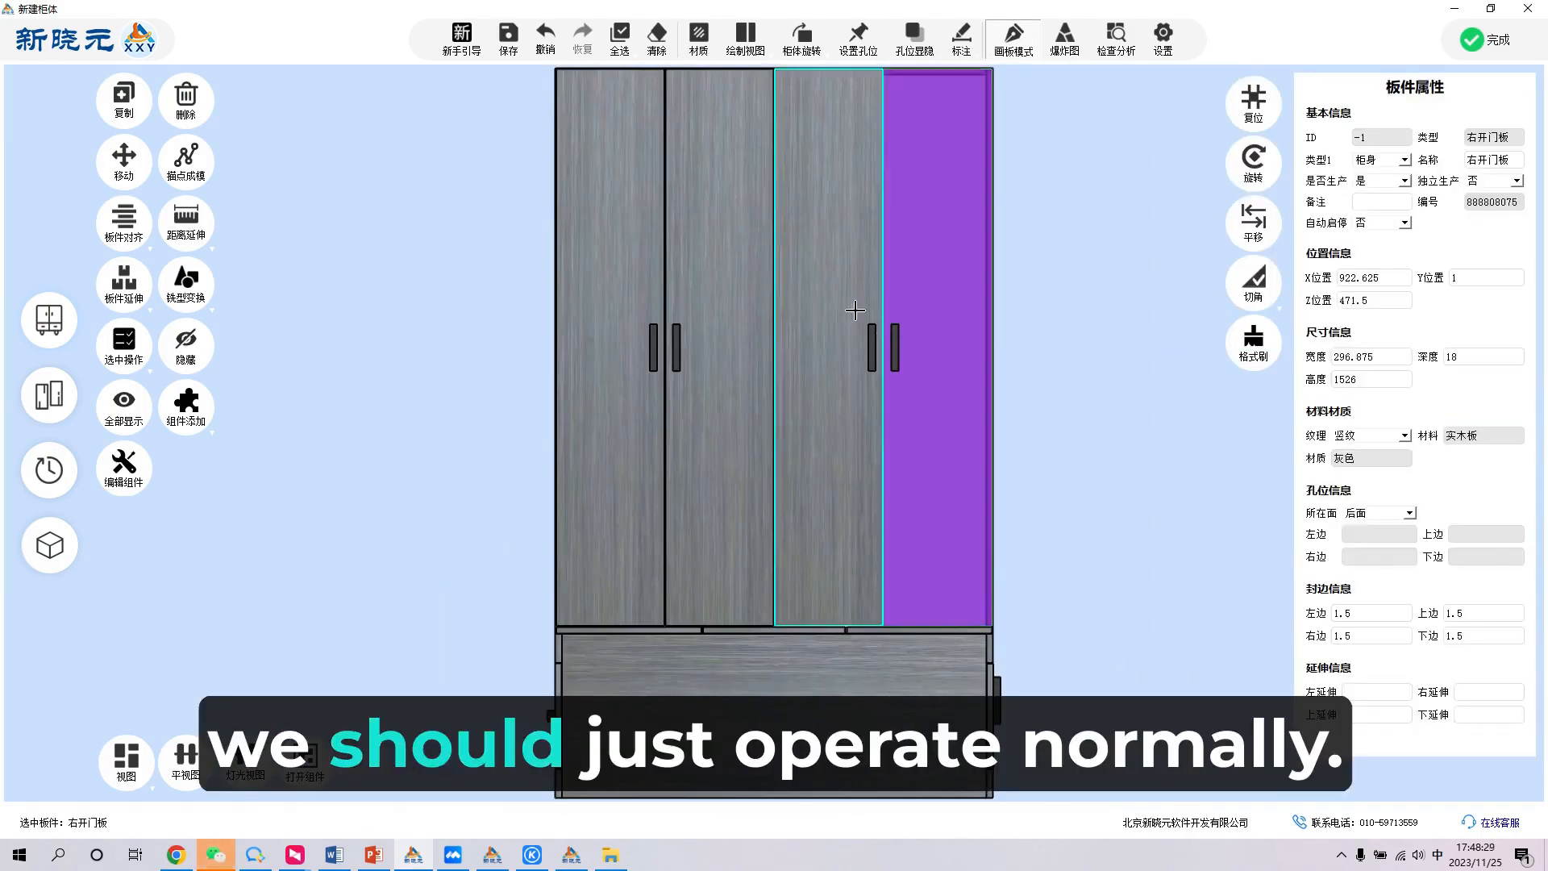
double_click(798, 317)
left_click(201, 364)
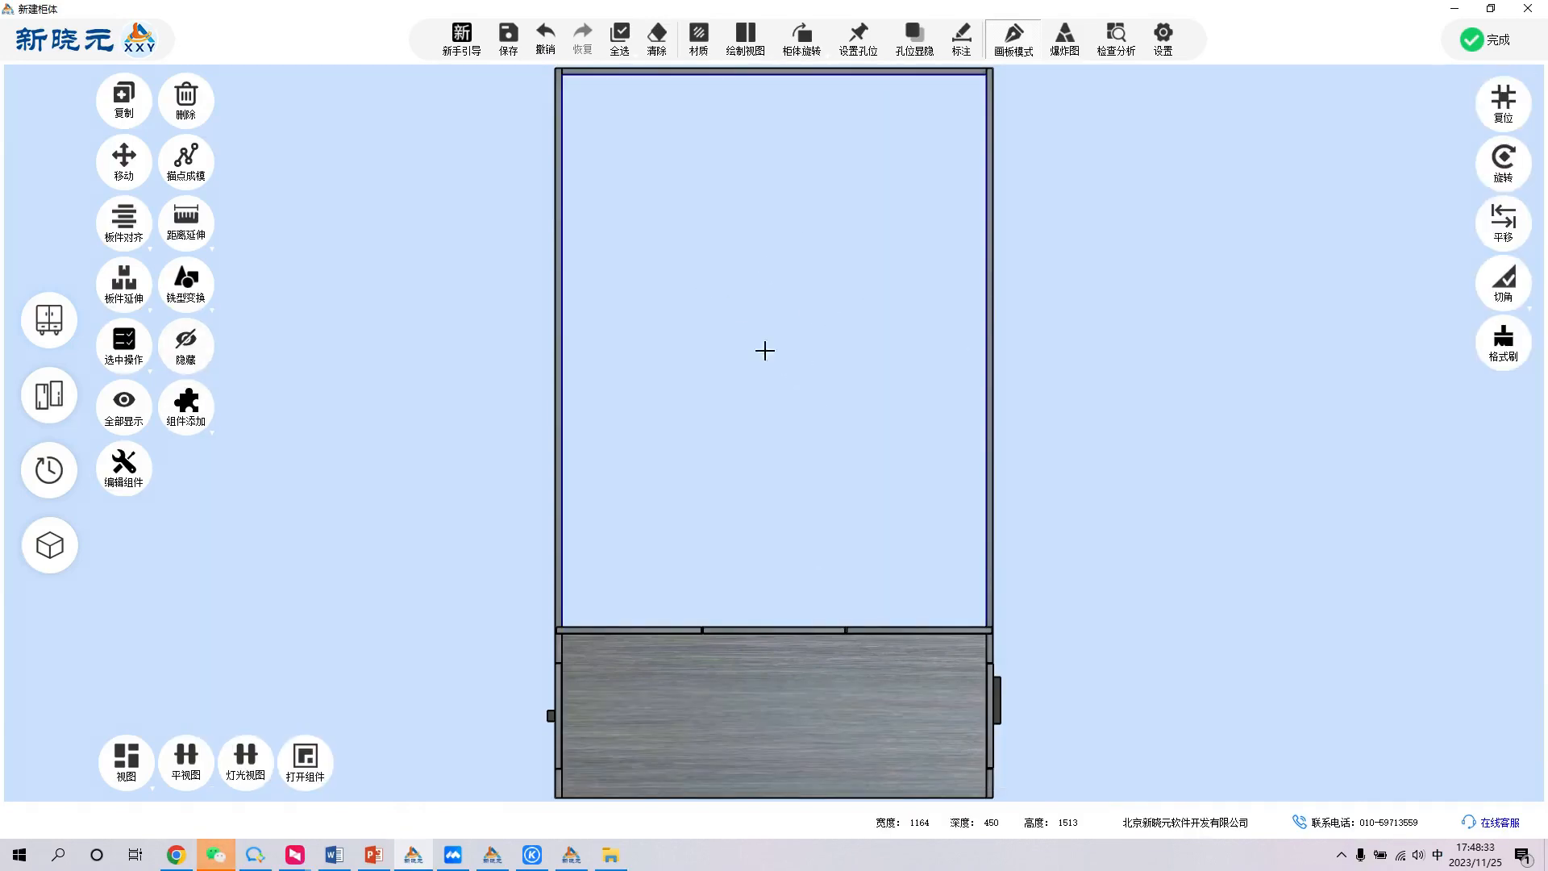
- Show the tall frame's hidden doors again
left_click_drag(1248, 367, 1233, 397)
key("space")
scroll(757, 408, "down", 3)
middle_click_drag(753, 384, 1107, 437)
key("space")
left_click(712, 349)
right_click(712, 349)
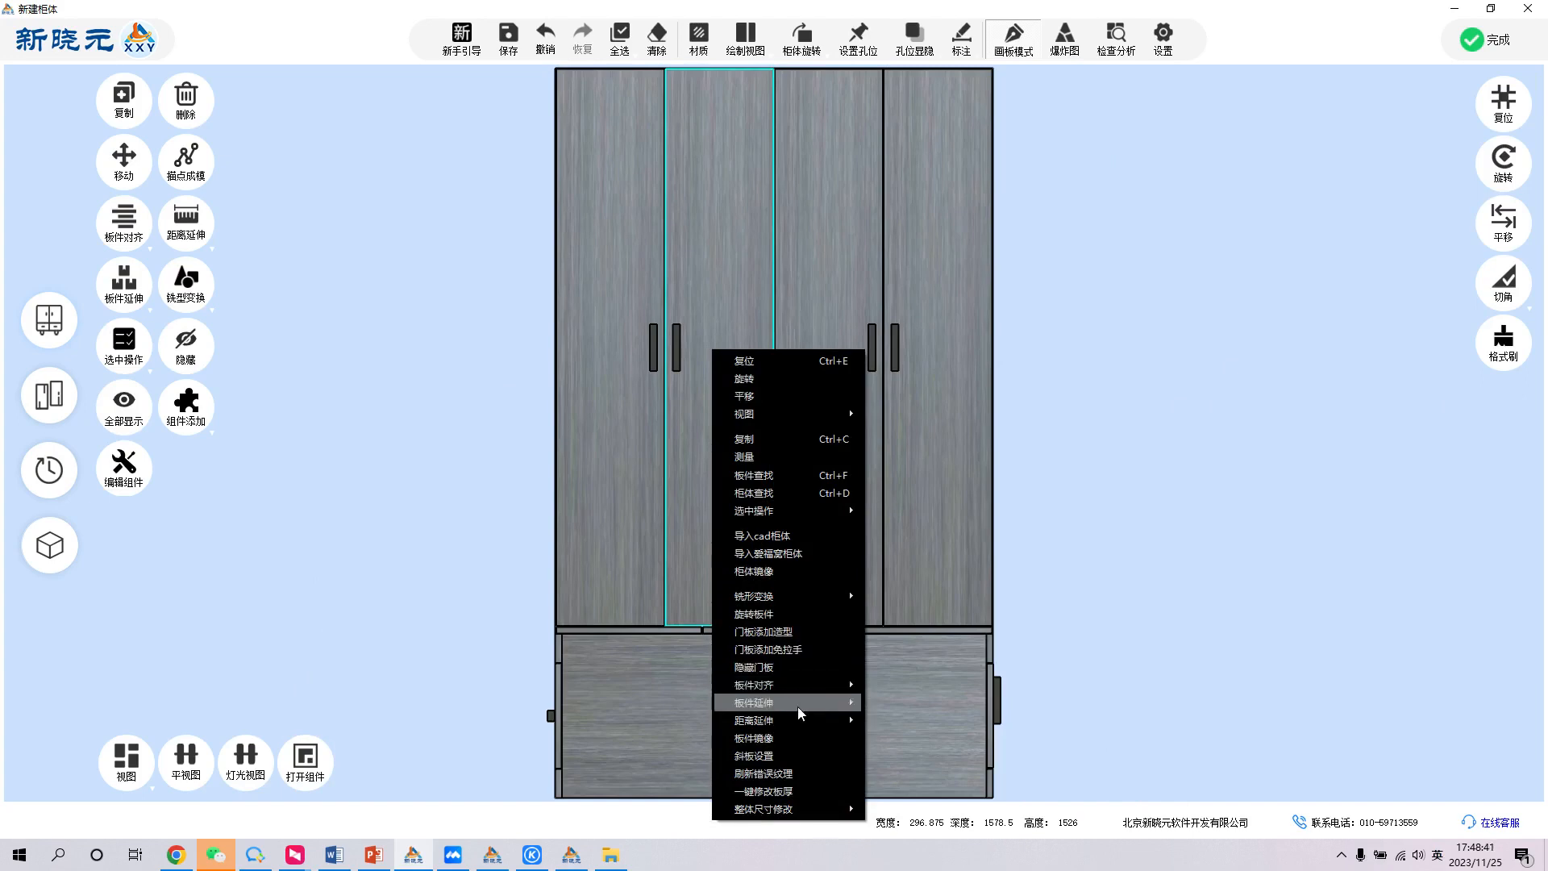
left_click(917, 625)
- Select the four-door component and examine its doors and middle side panel from behind the tall cabinet
middle_click_drag(1012, 453, 1003, 511)
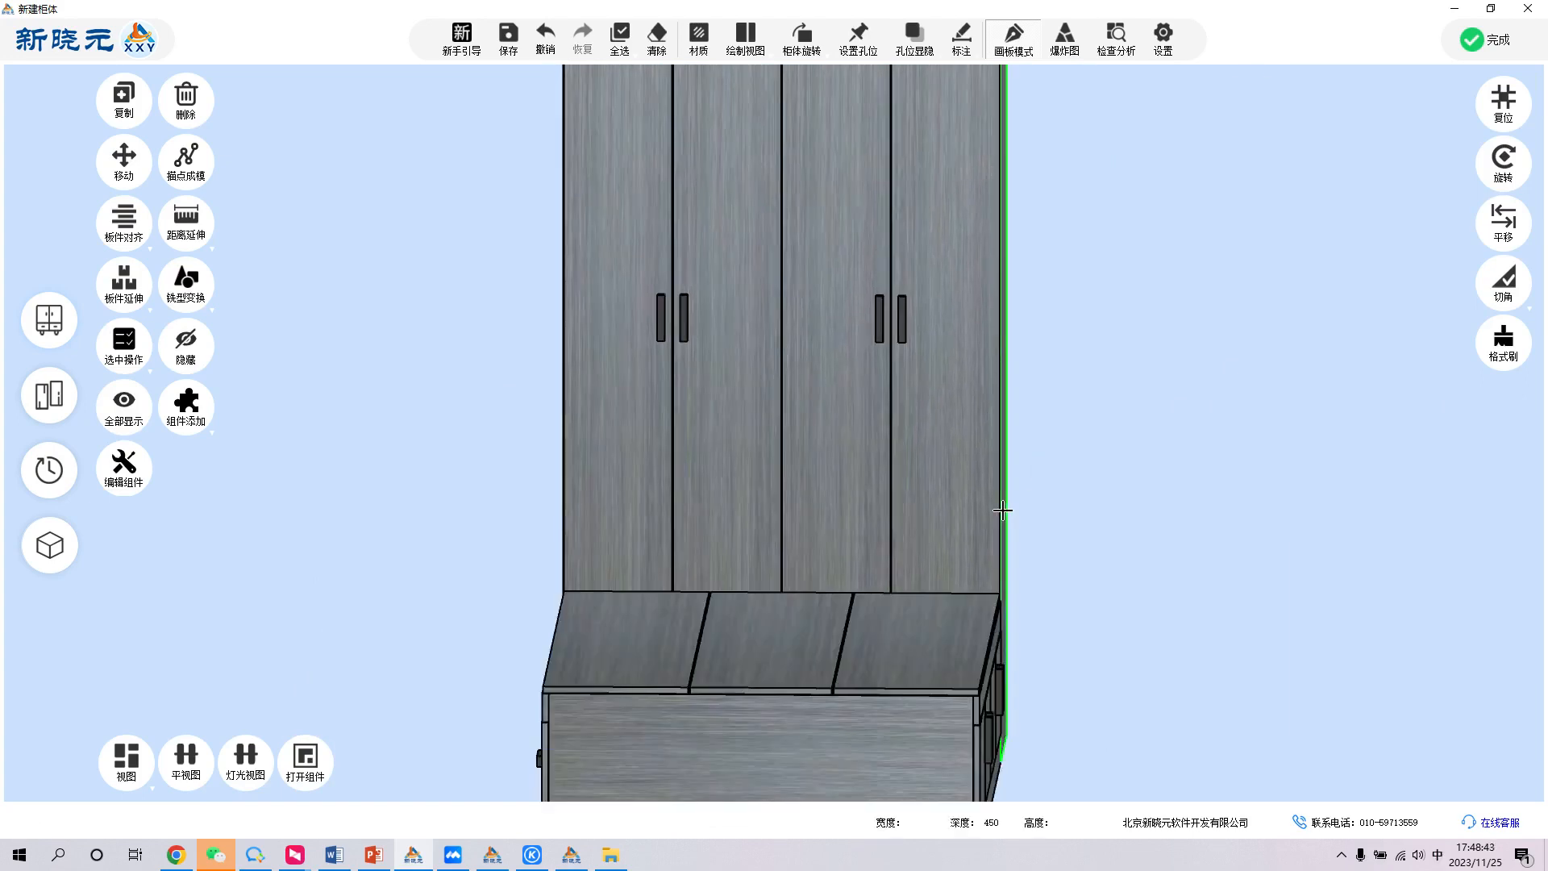
left_click(950, 491)
double_click(936, 488)
middle_click_drag(1140, 408, 964, 414)
double_click(677, 443)
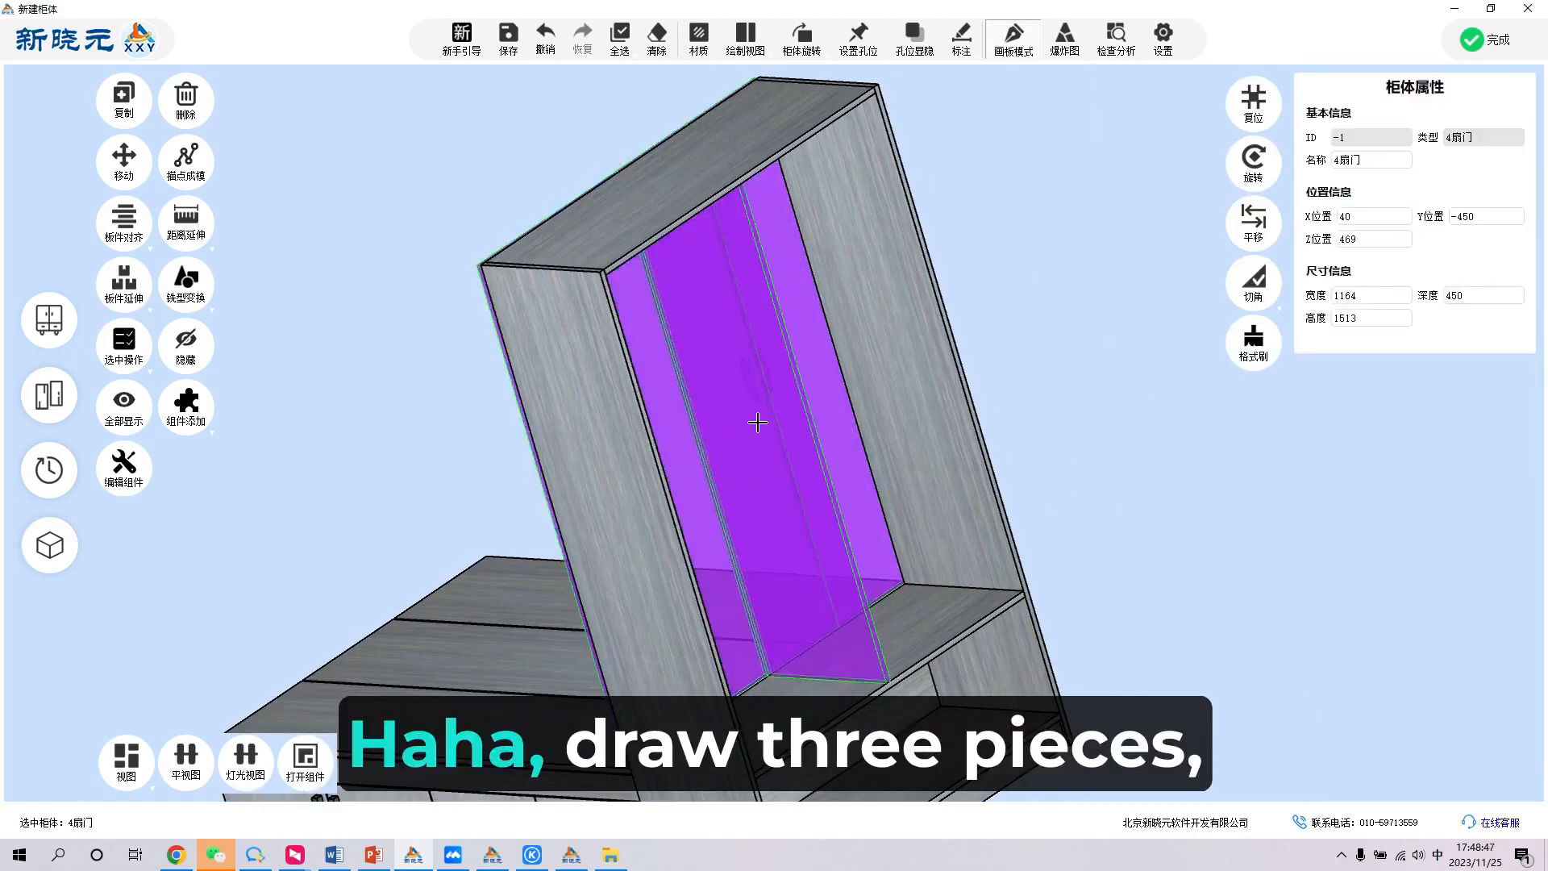
left_click(788, 397)
middle_click_drag(787, 397, 818, 381)
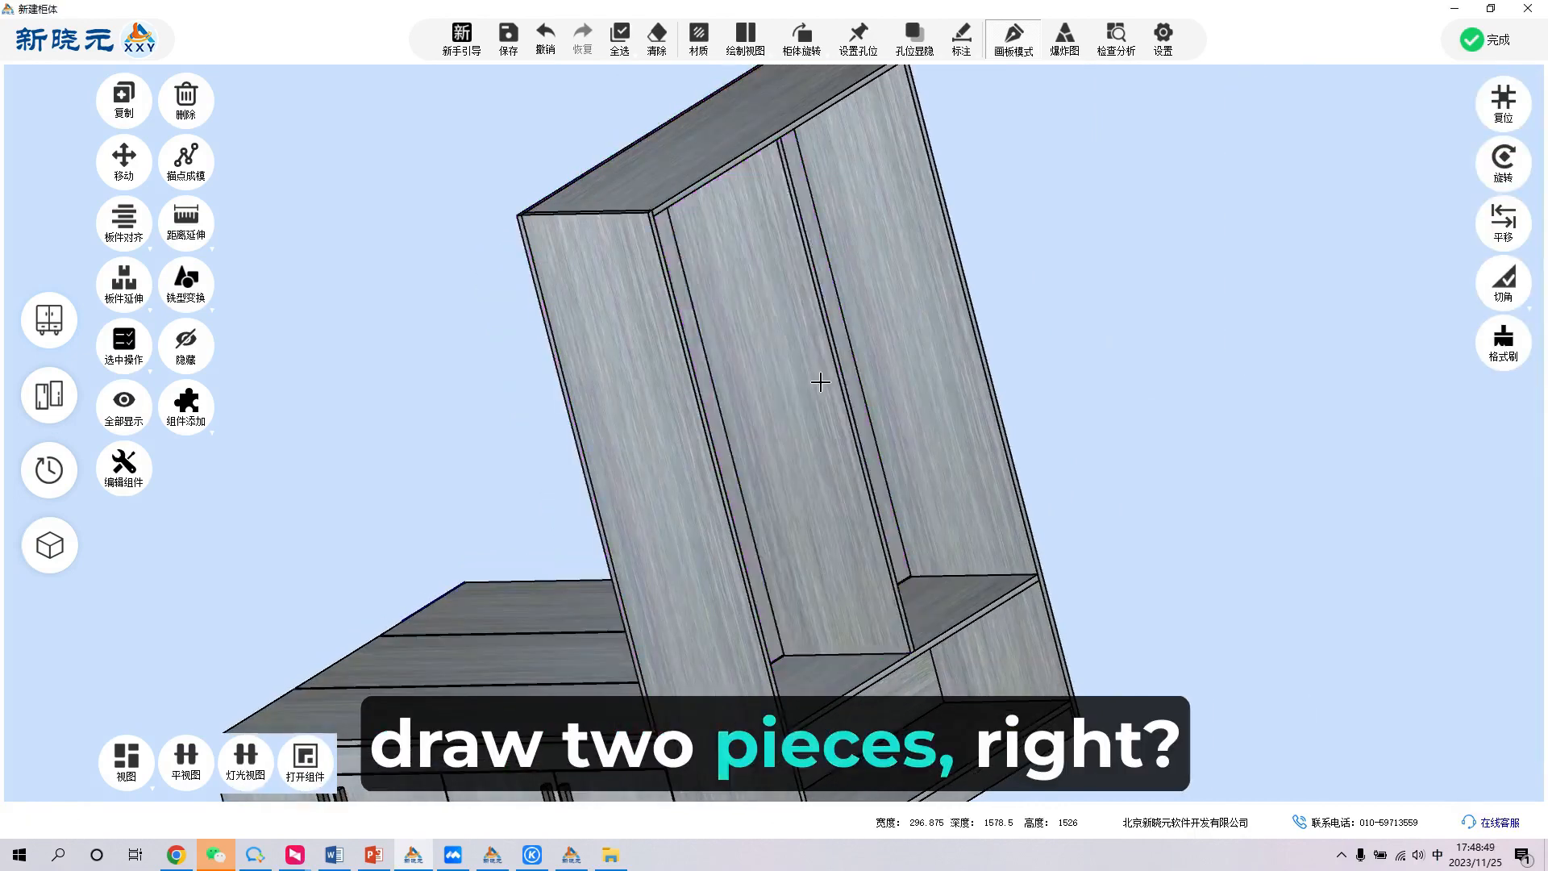
- Hide the tall cabinet's four doors, keep the middle side panel shown, and face the open frame from the front
double_click(816, 383)
left_click(816, 382)
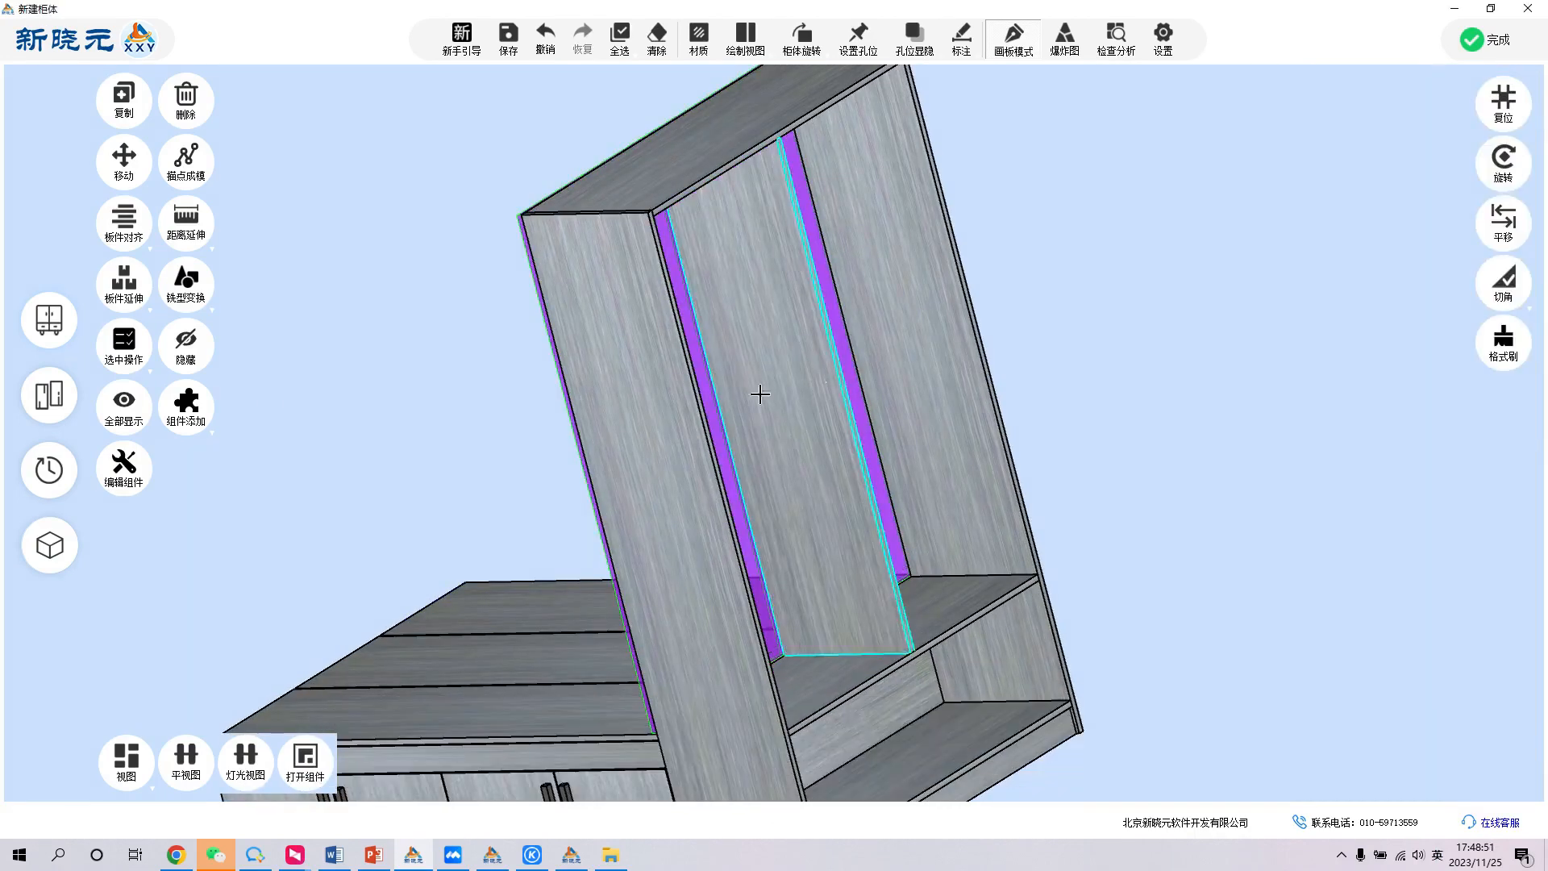
left_click(206, 357)
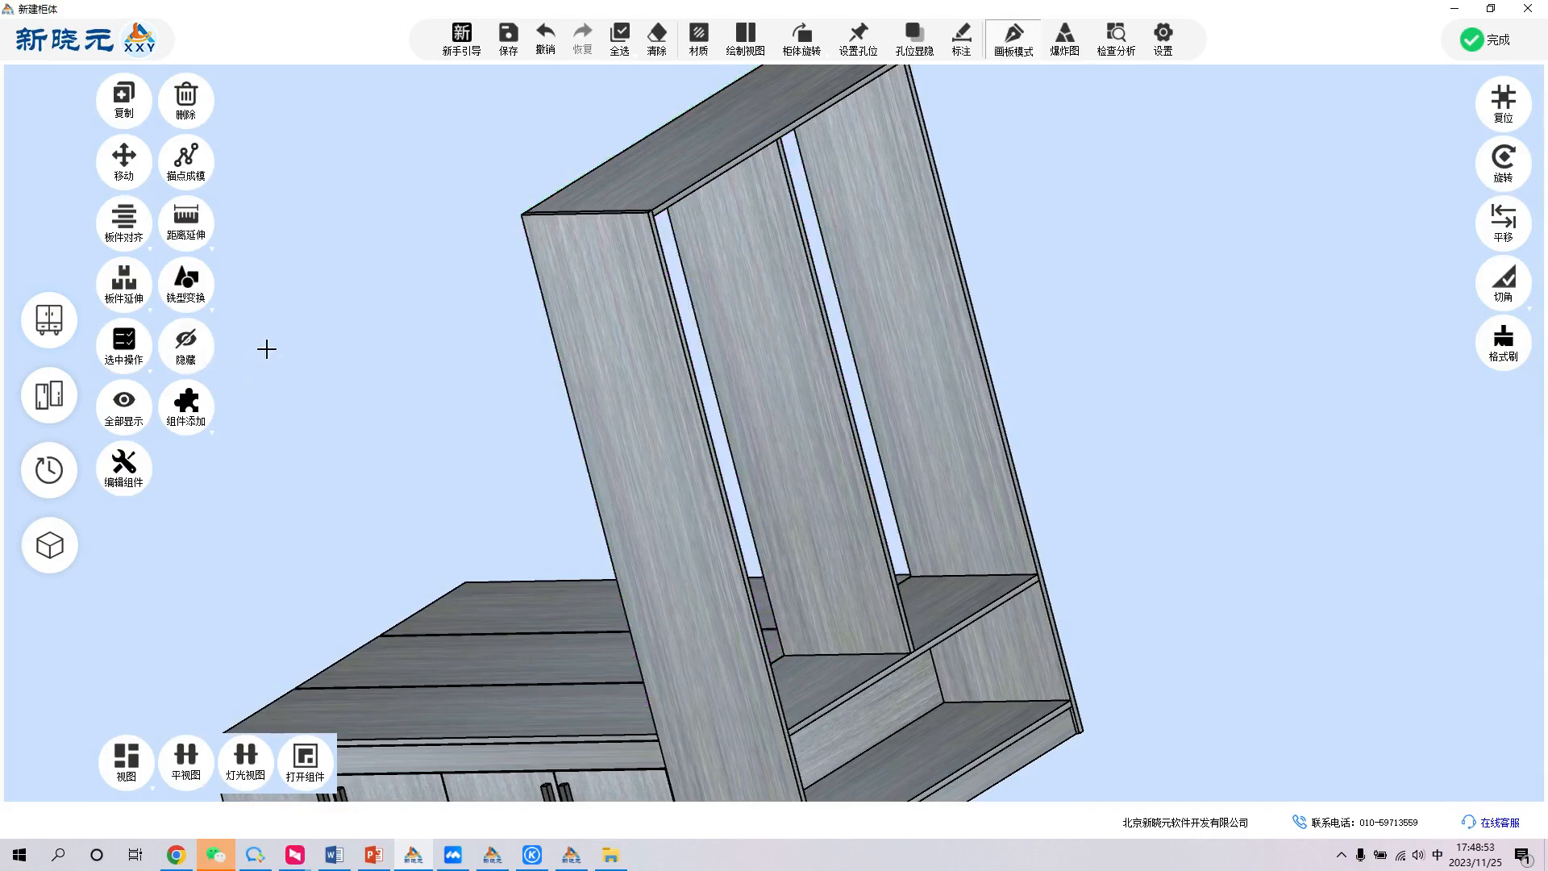
middle_click(696, 317)
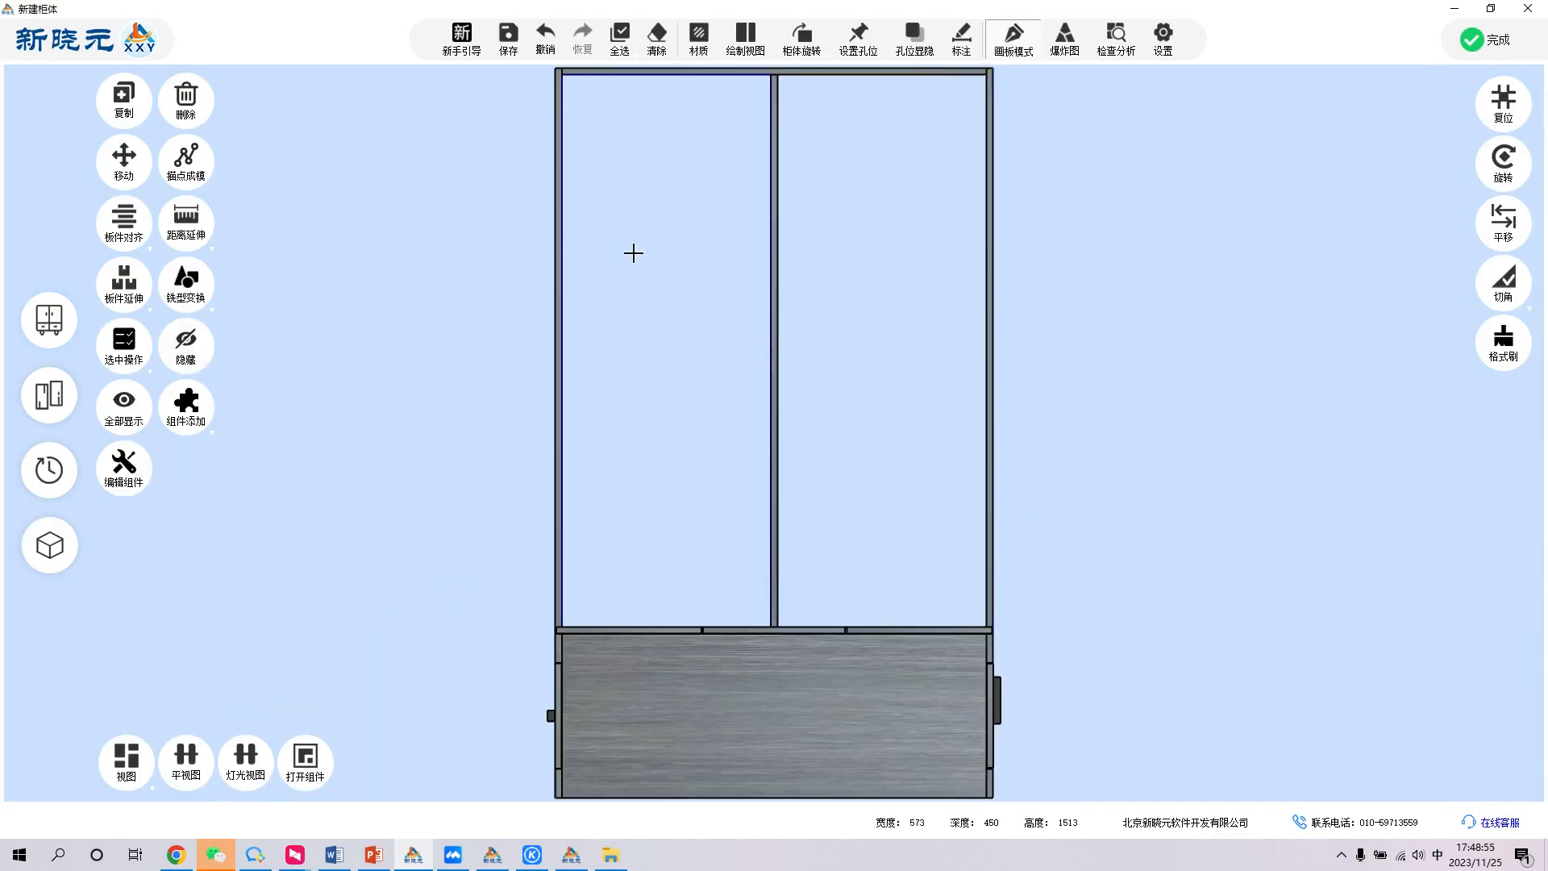
- Add three evenly spaced shelves (层板) to the tall cabinet's left bay and two evenly spaced shelves to its right bay
left_click(672, 260)
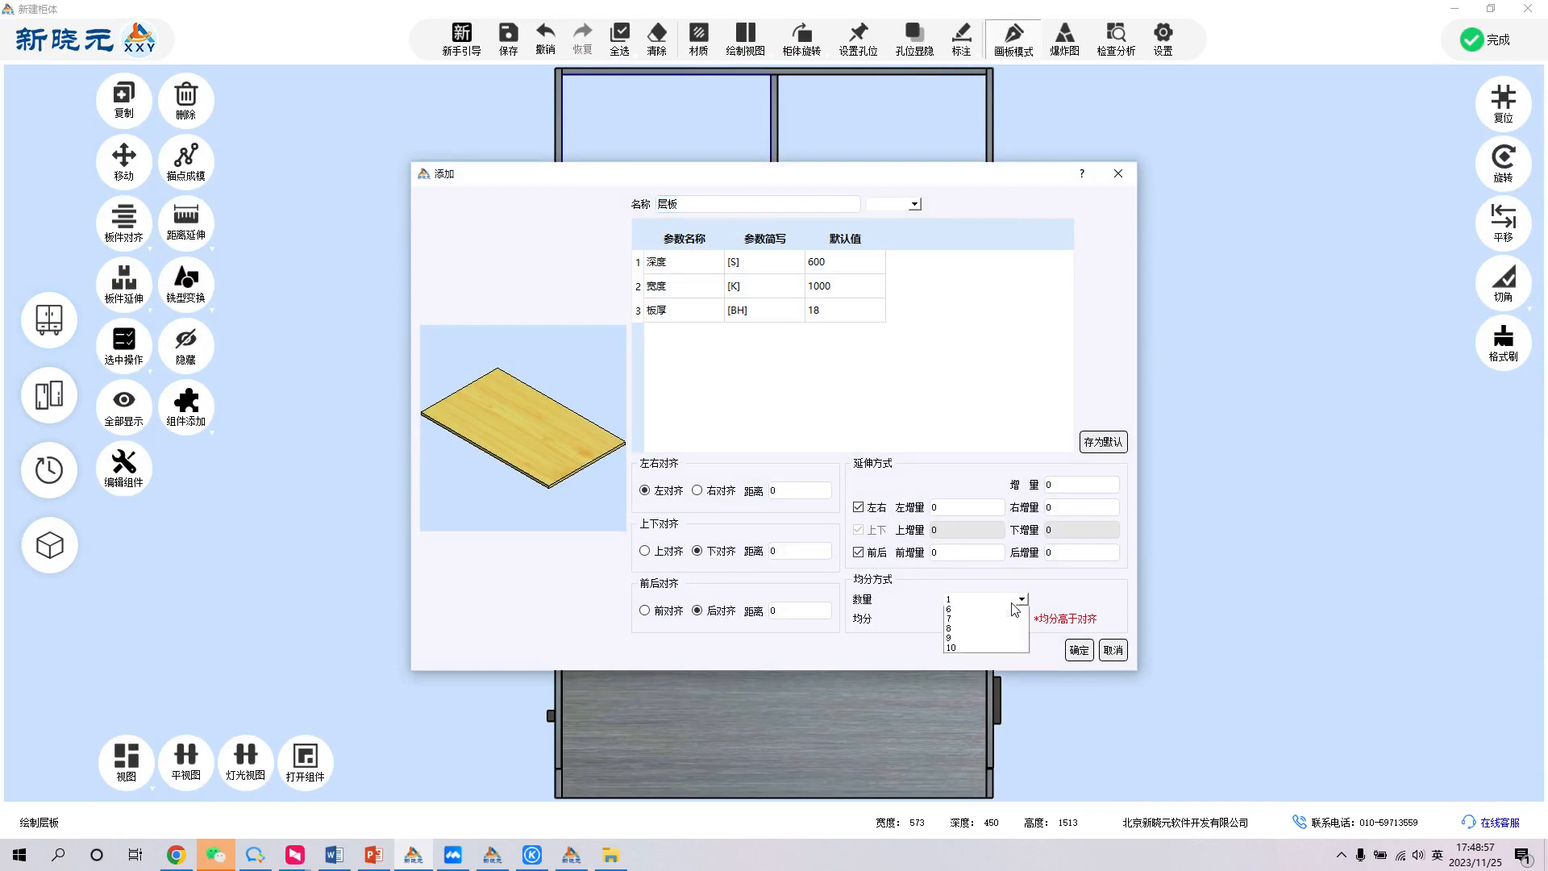
left_click(1074, 649)
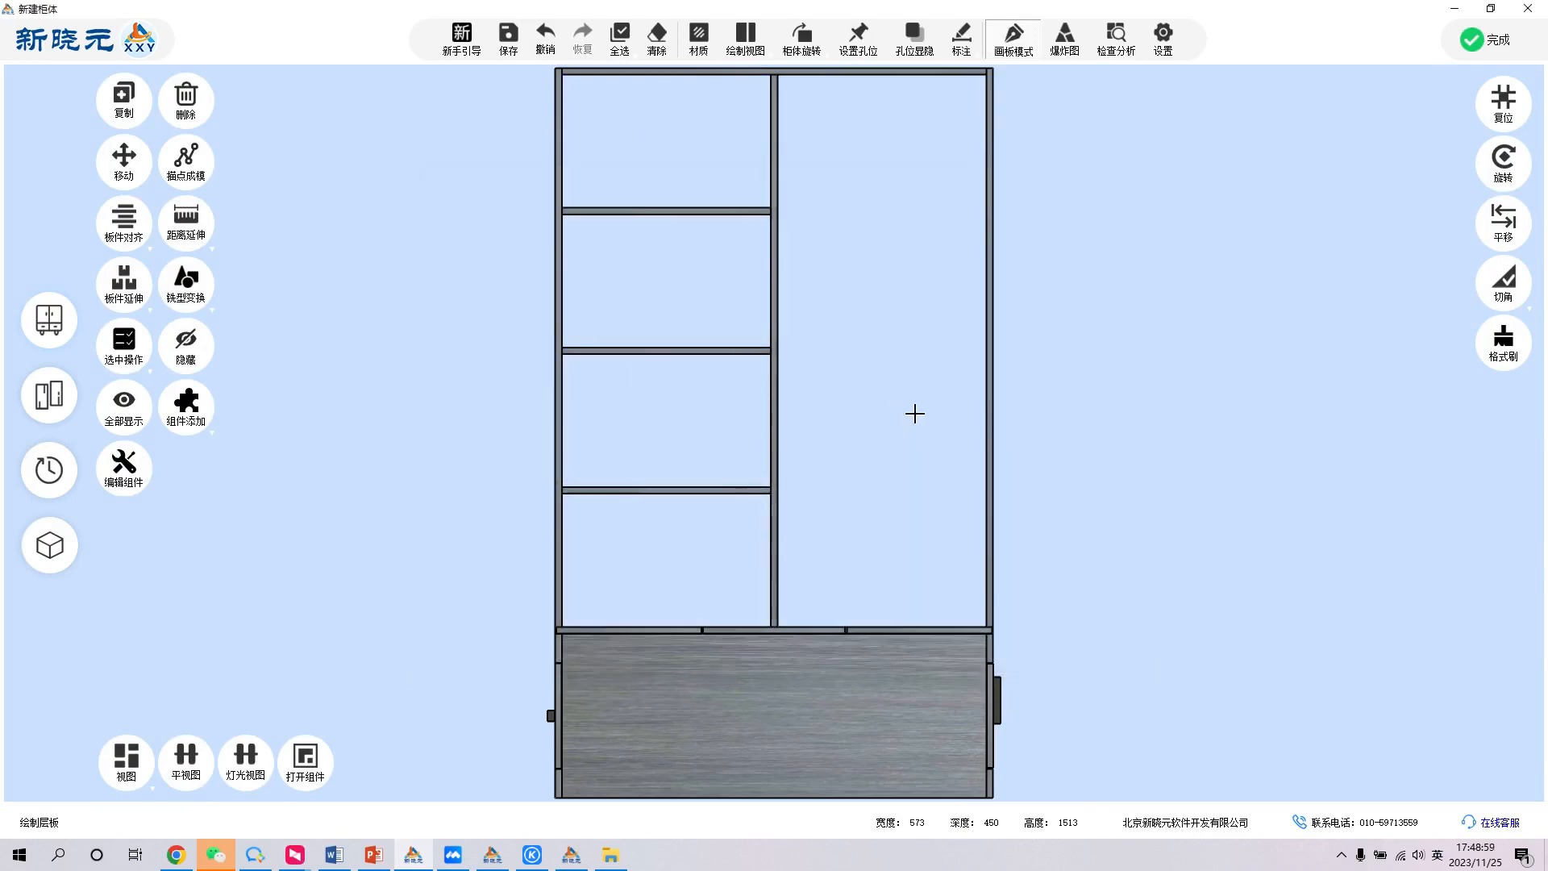
left_click(916, 360)
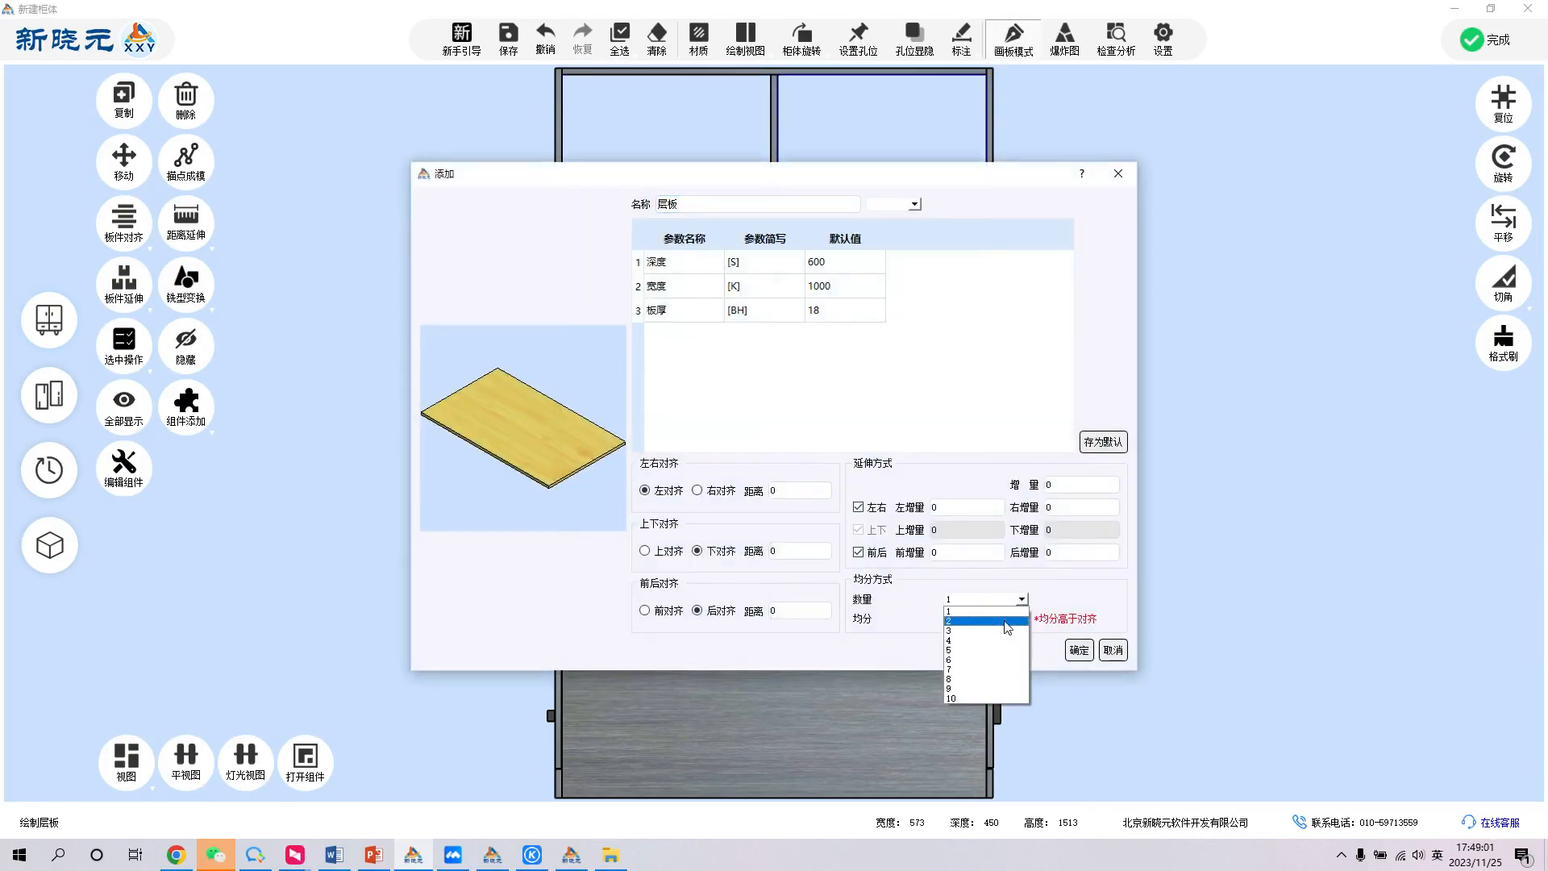
left_click(1078, 651)
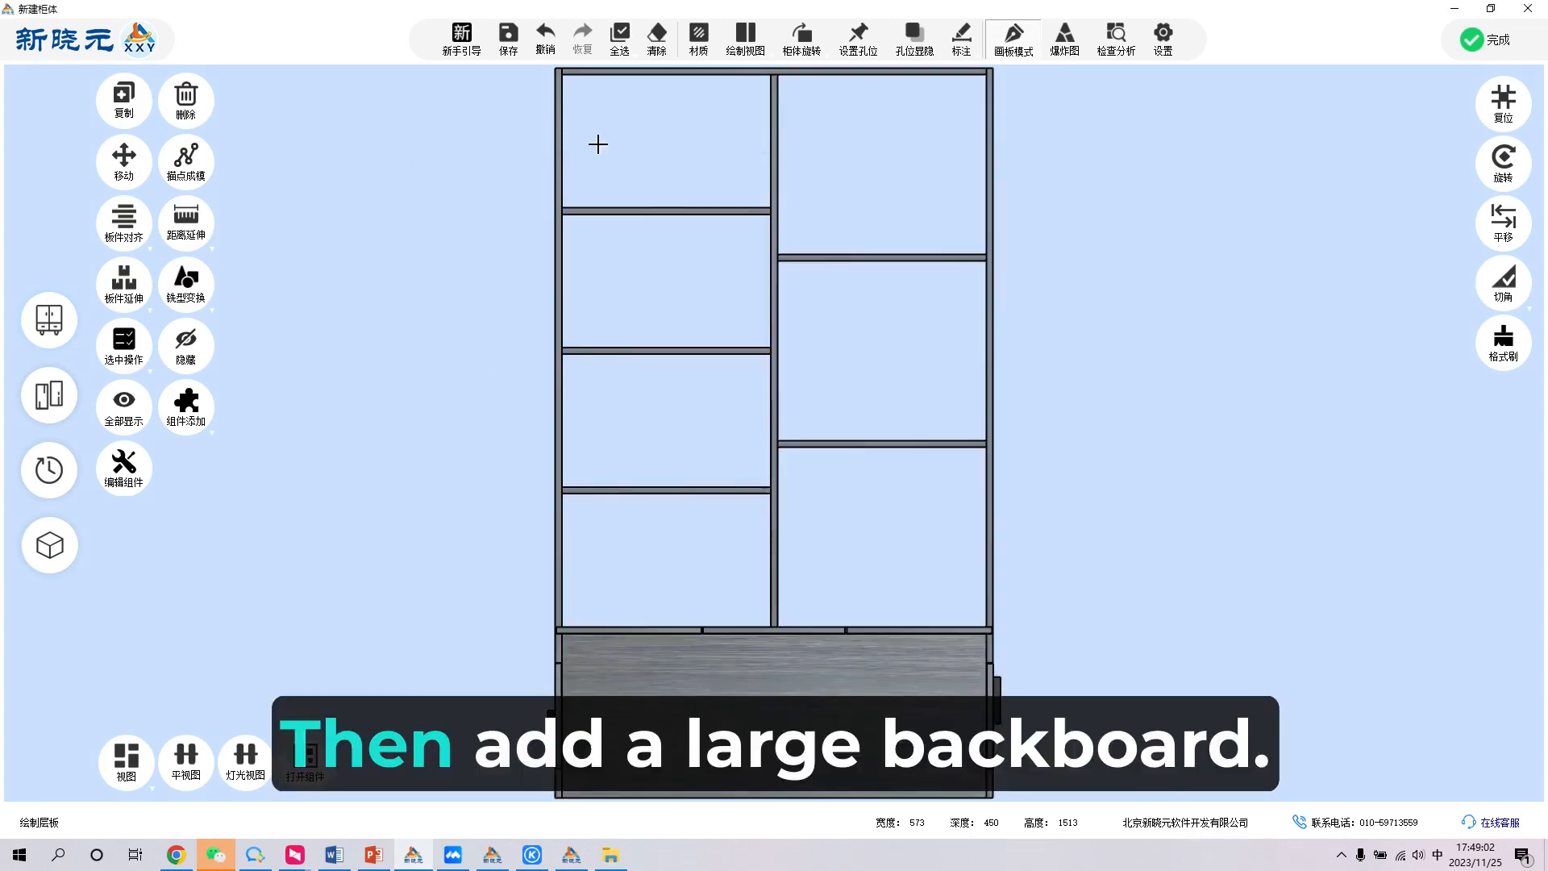
- Add a thin back panel (薄背板) to each of the four compartments in the tall cabinet's left bay
left_click(657, 182)
left_click(619, 306)
left_click(609, 436)
left_click(607, 539)
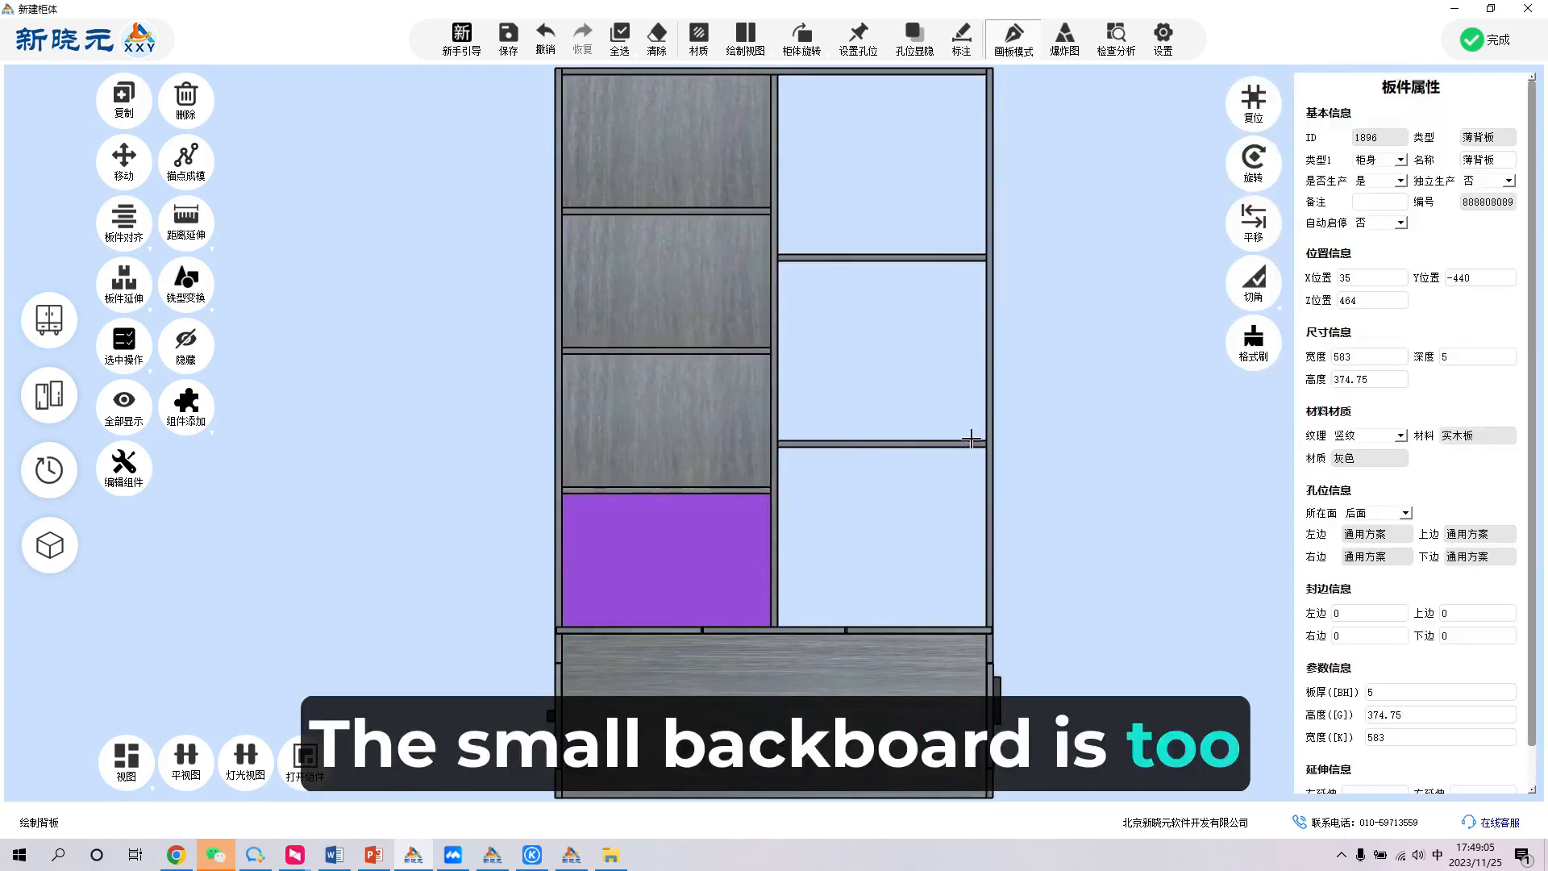
- Hide the right bay's upper shelf and add thin back panels across the merged upper opening and the lower compartment
left_click(899, 258)
left_click(187, 344)
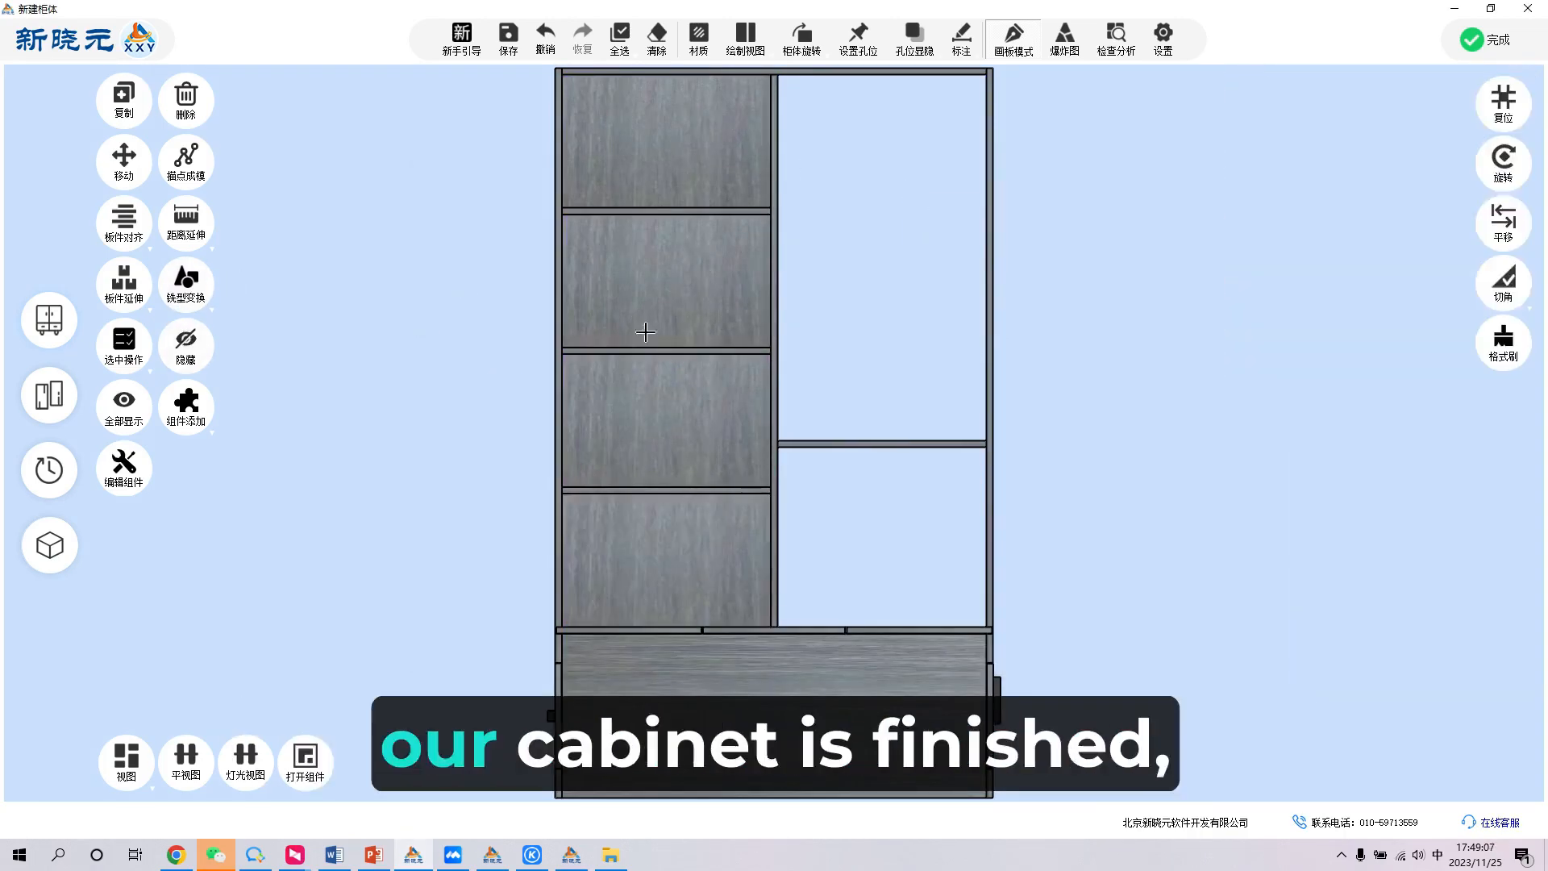
left_click(826, 311)
left_click(839, 467)
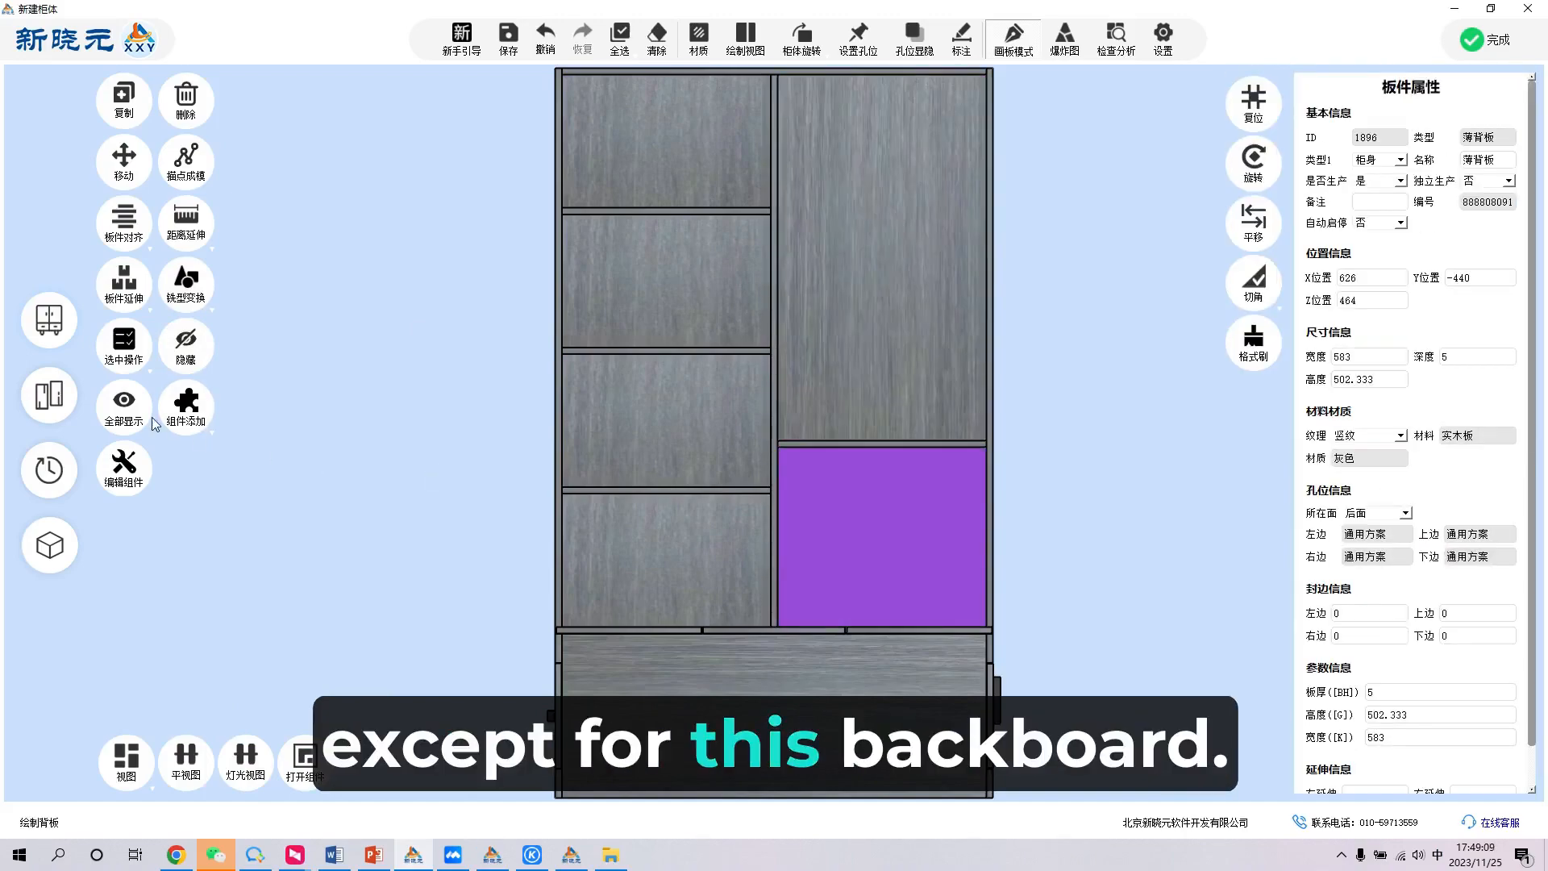
- Show all hidden parts of the cabinet again and end the back panel command
left_click(134, 410)
right_click(408, 408)
middle_click_drag(1296, 352, 864, 308)
middle_click_drag(1154, 521, 1193, 449)
middle_click(861, 463)
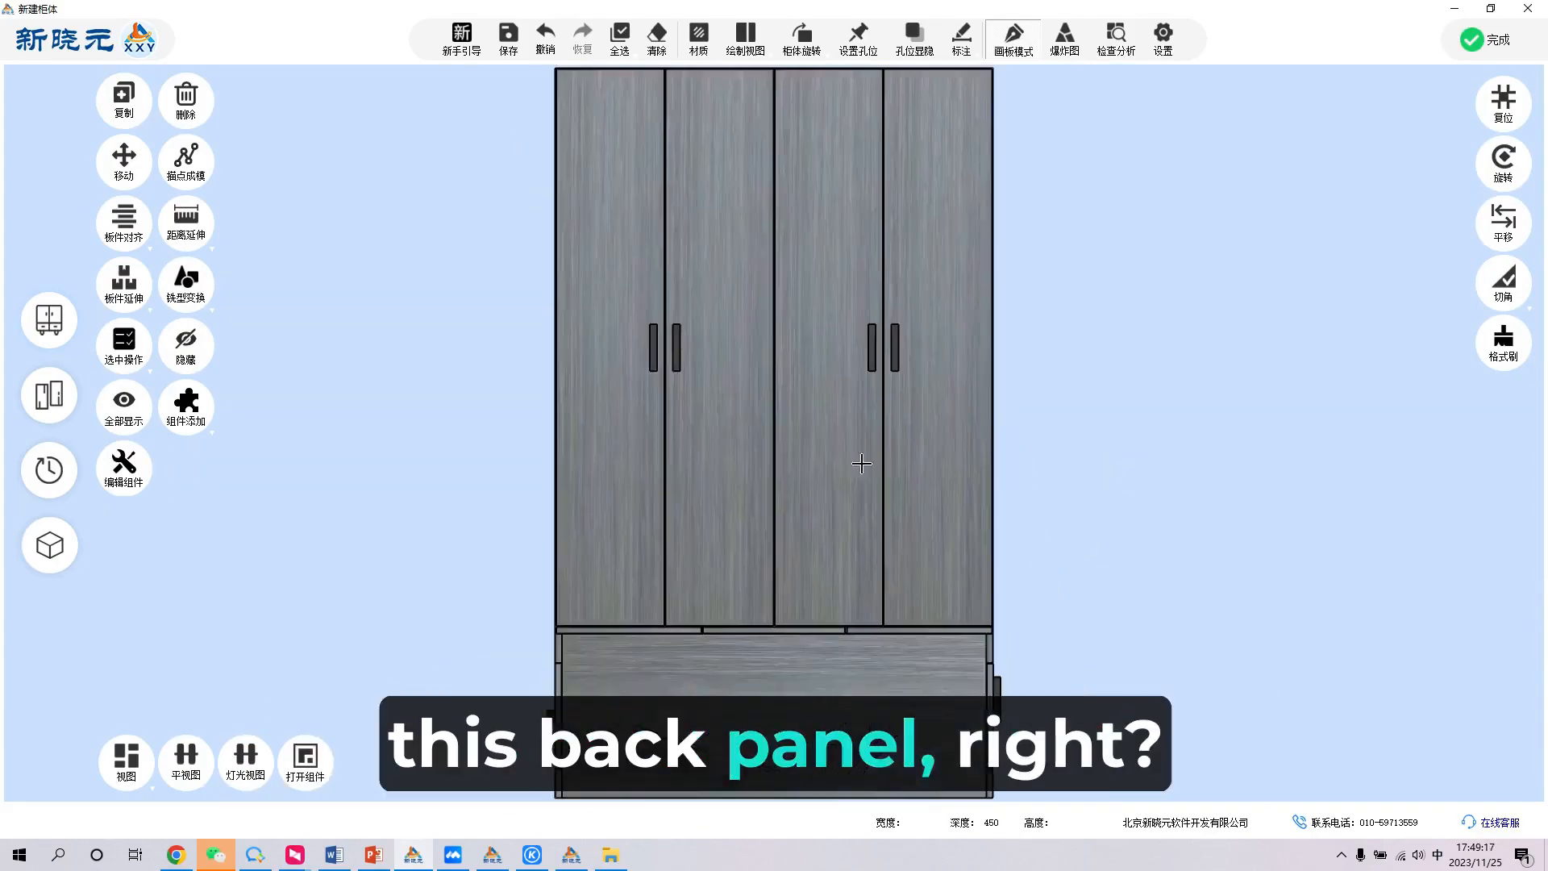
- Examine the assembled tall cabinet and tatami bed from the front and from several angles
scroll(720, 463, "down", 2)
left_click(738, 472)
middle_click_drag(756, 480, 1024, 537)
left_click(1078, 431)
middle_click(606, 365)
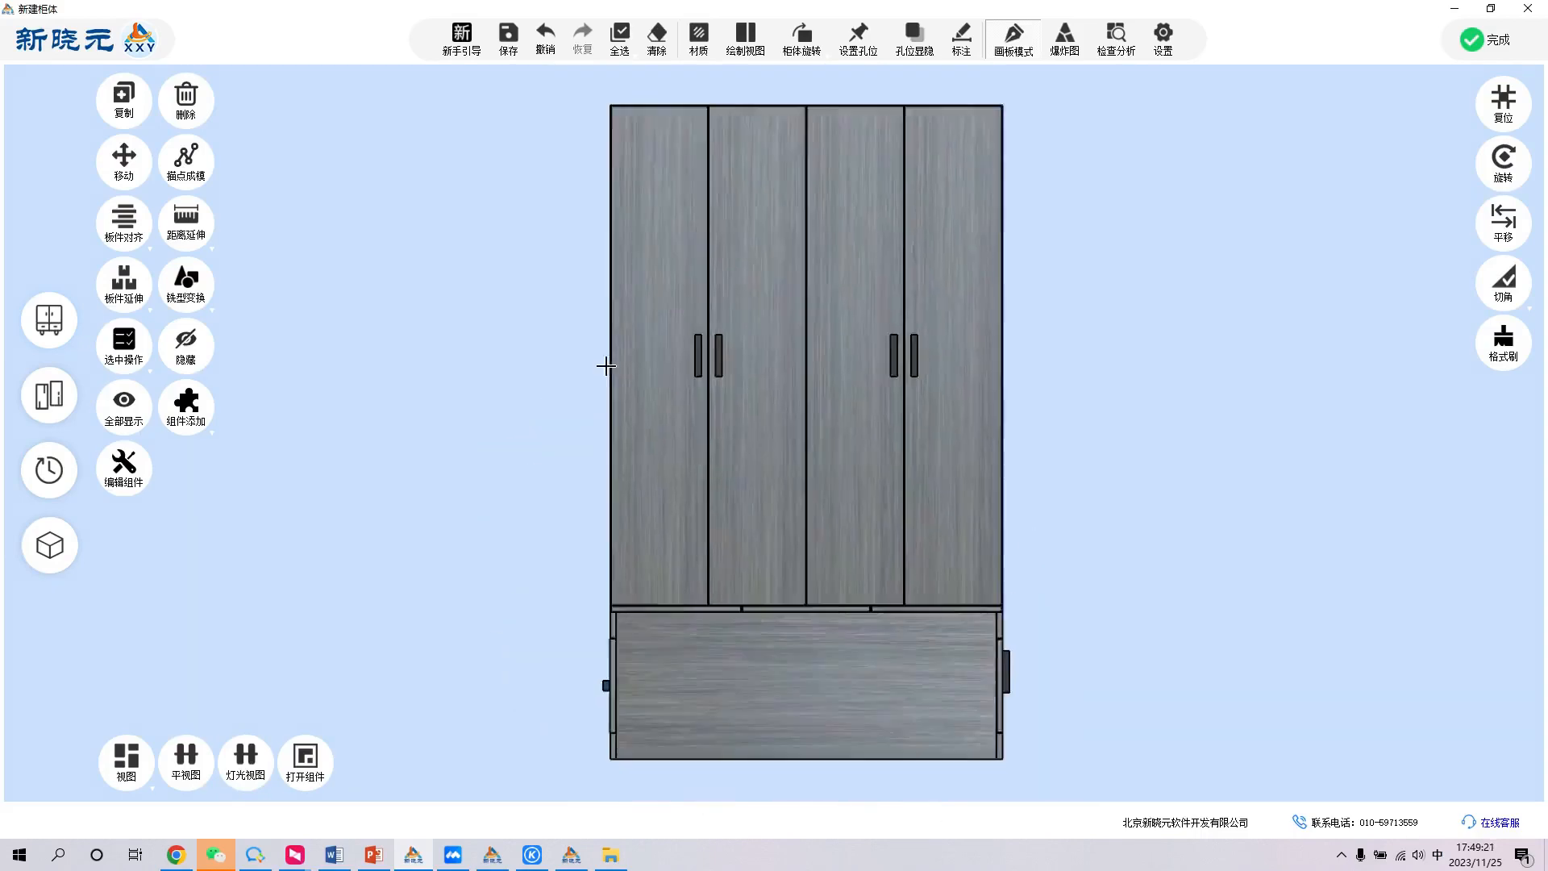
scroll(608, 367, "down", 2)
middle_click_drag(925, 372, 651, 428)
middle_click_drag(1105, 446, 1236, 473)
middle_click(818, 379)
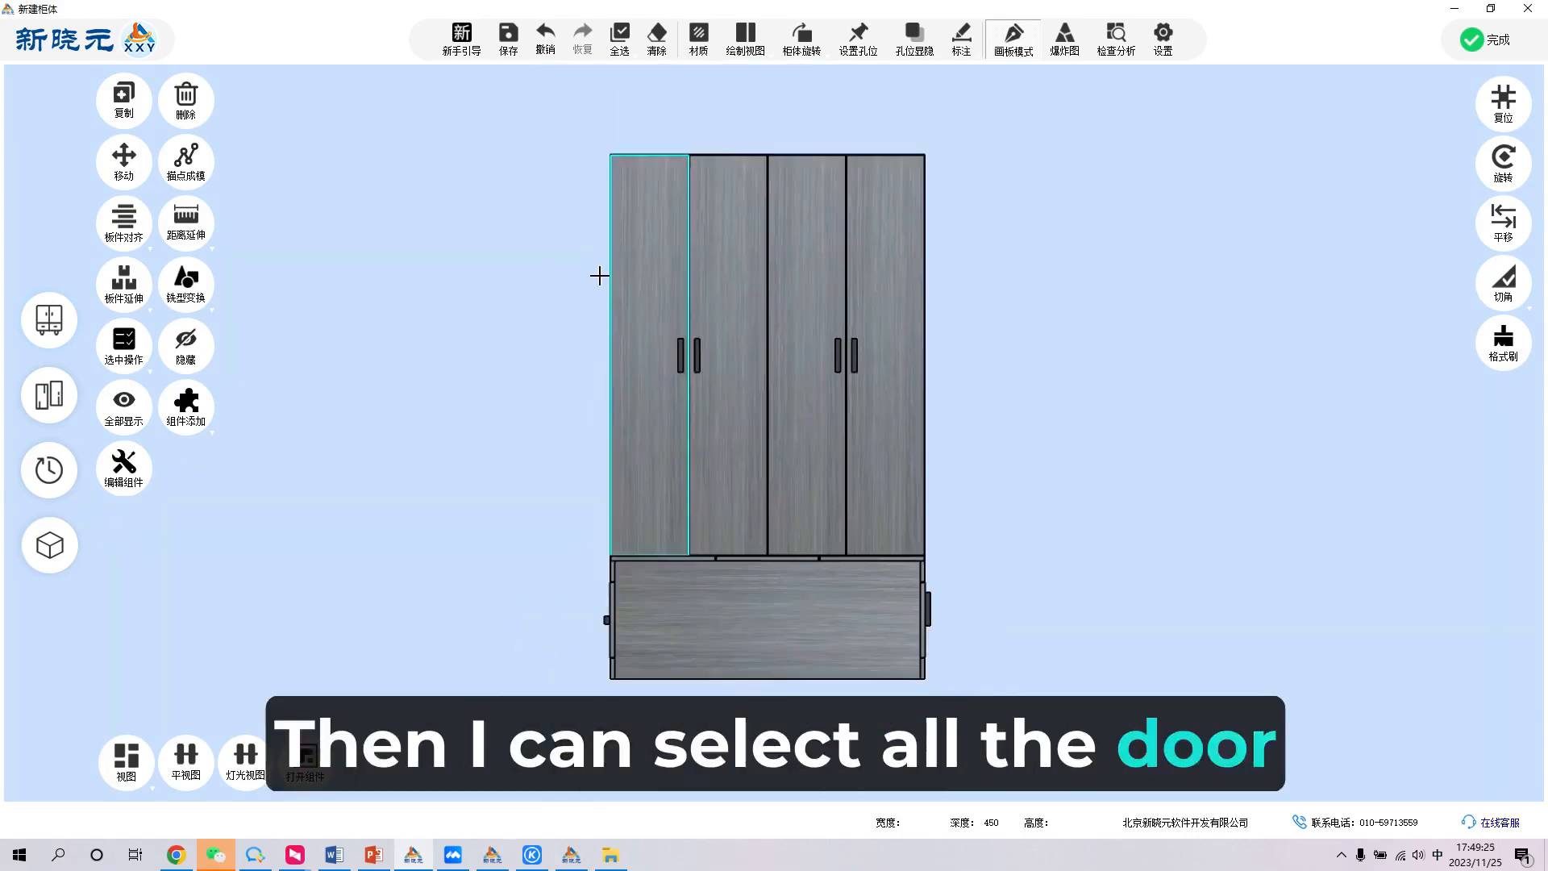
- Select all door and drawer front panels and apply the solid wood board (实木板) material 浮天使白 to them
middle_click_drag(597, 269, 685, 106)
left_click(629, 59)
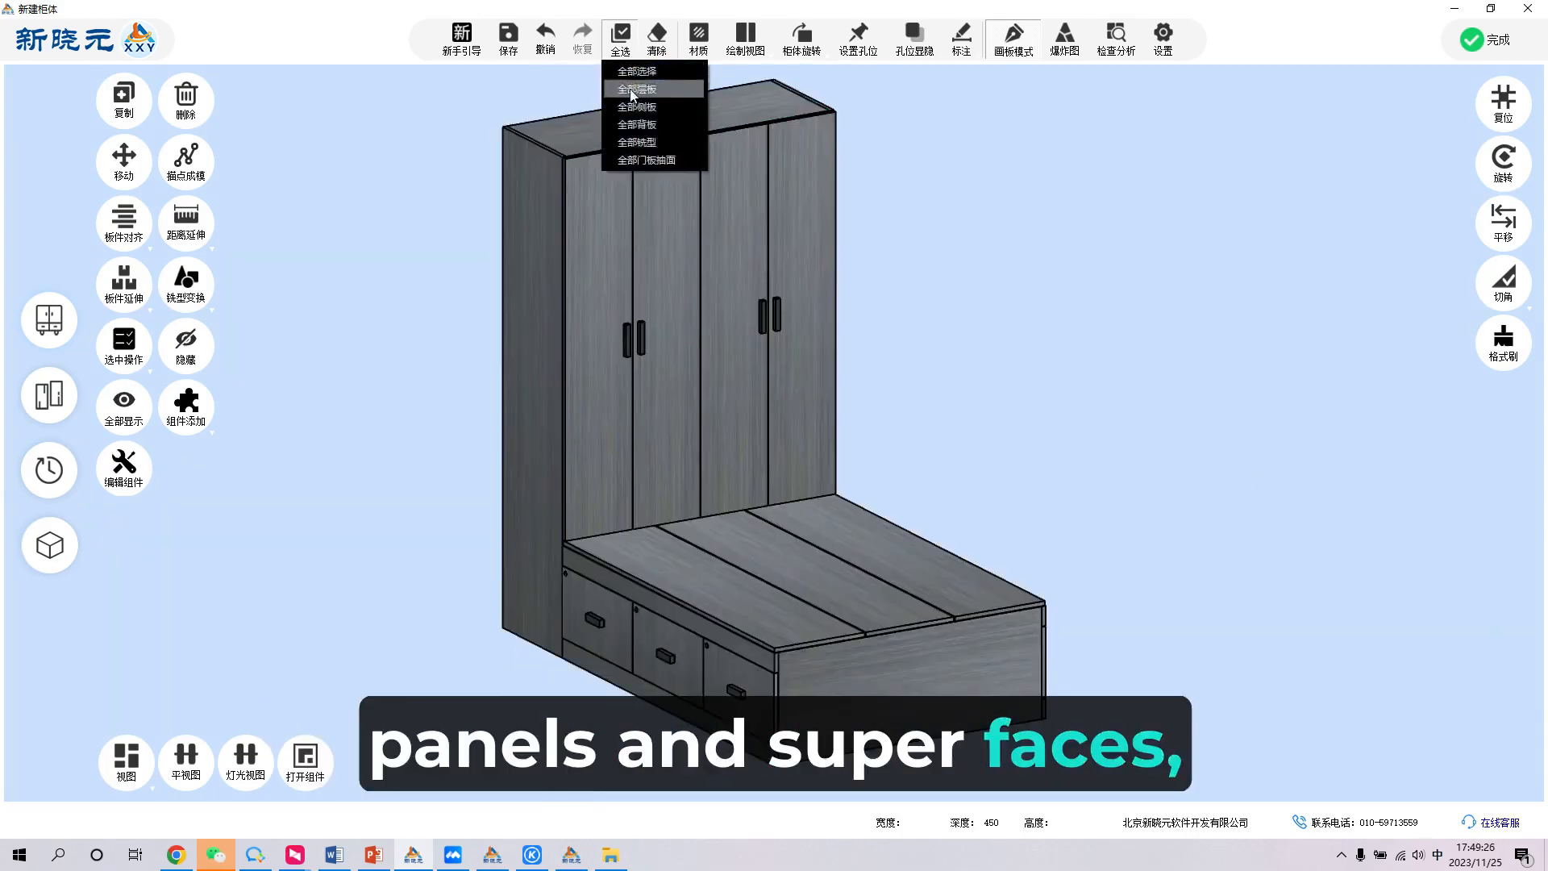
left_click(647, 161)
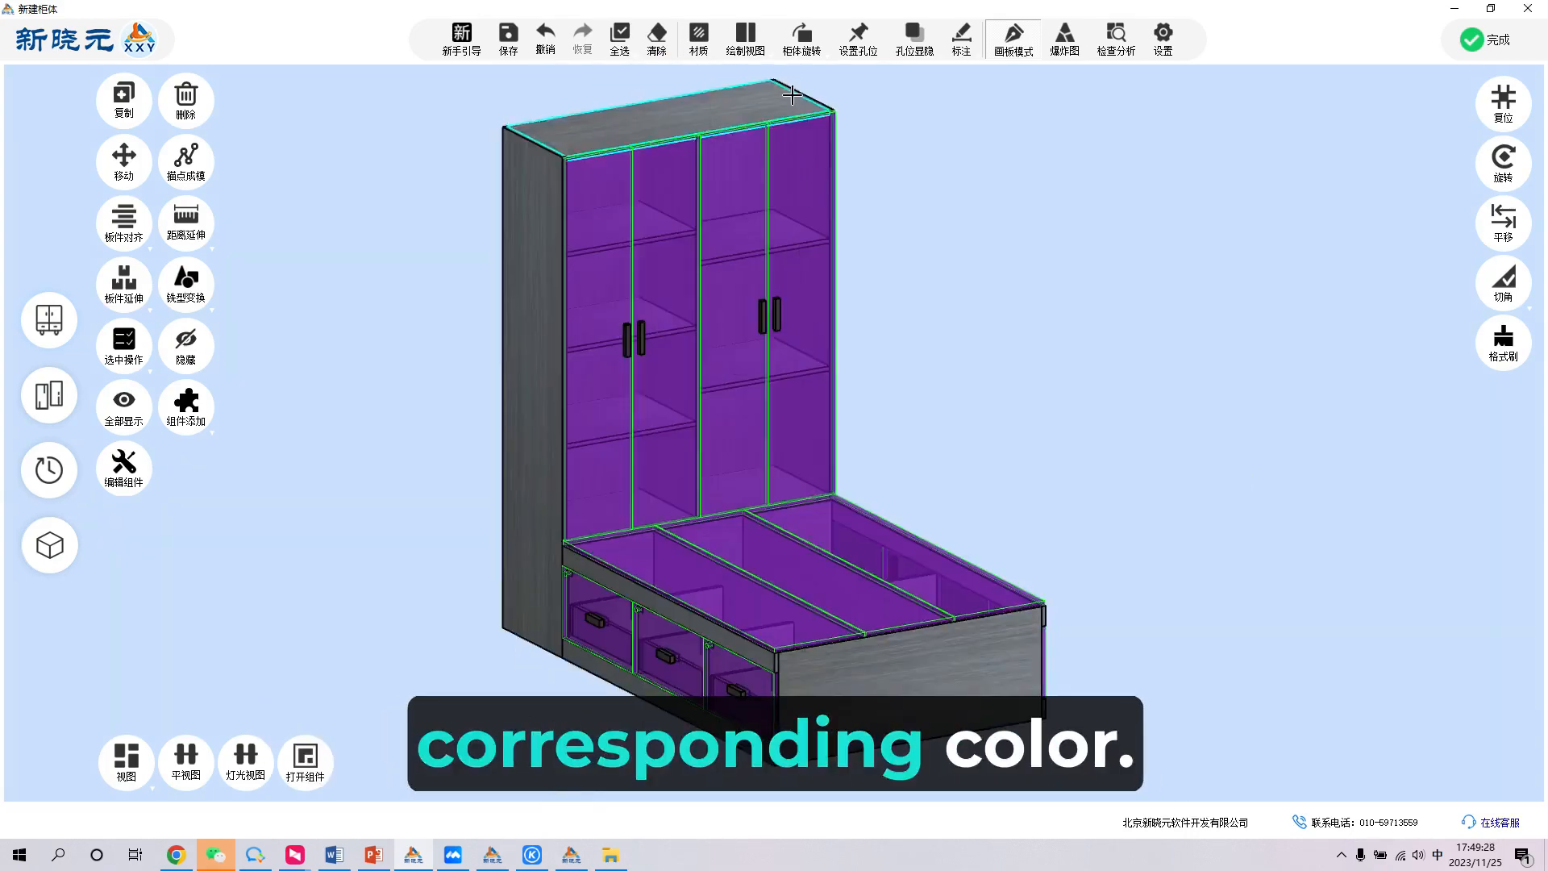
left_click(700, 34)
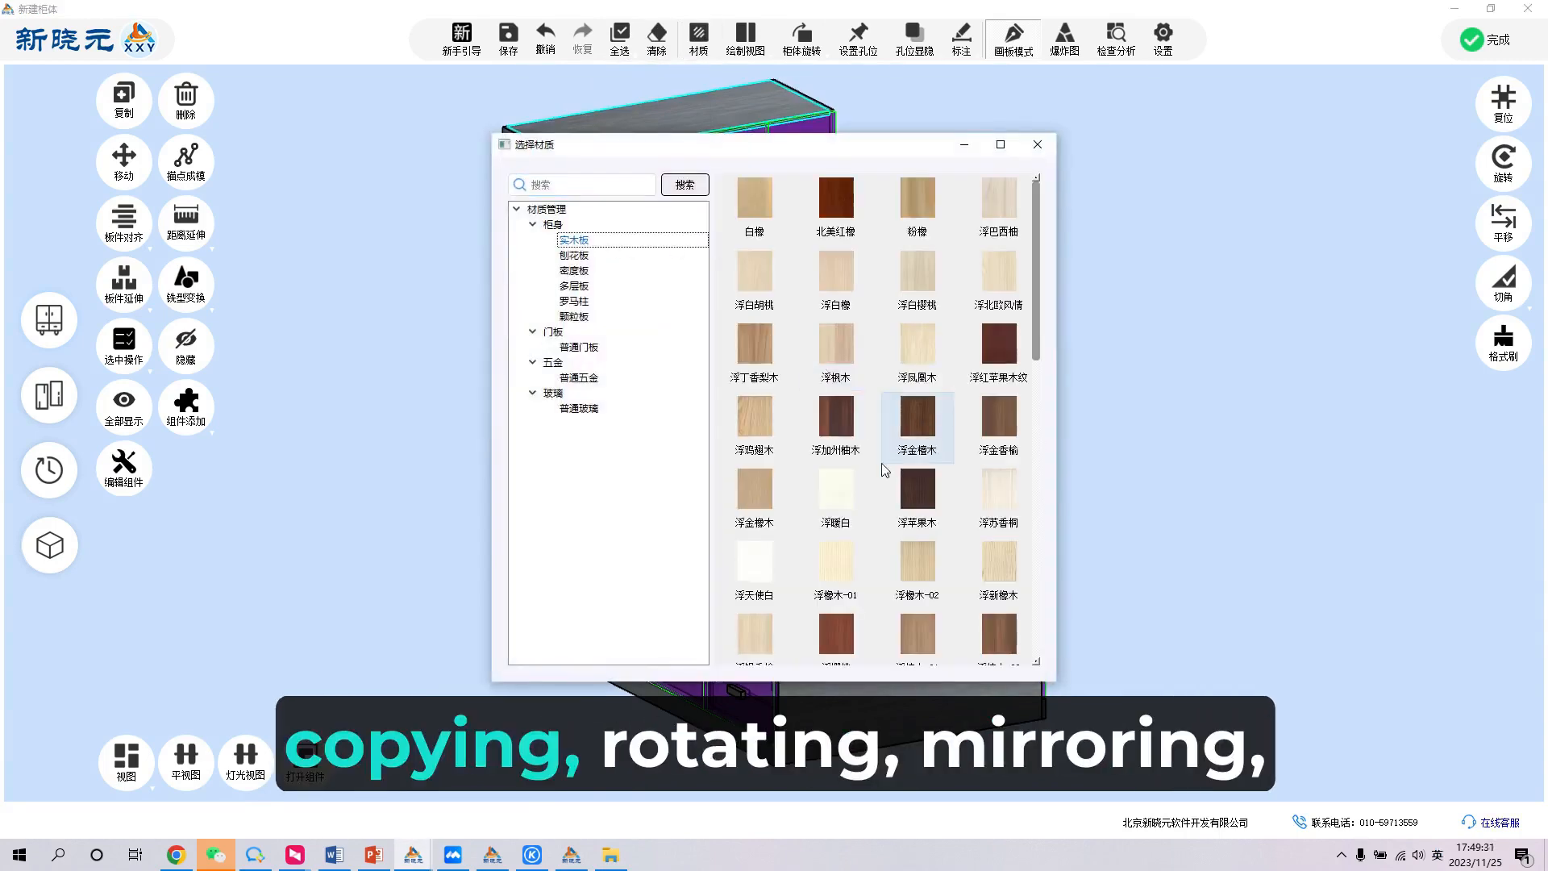
left_click(776, 549)
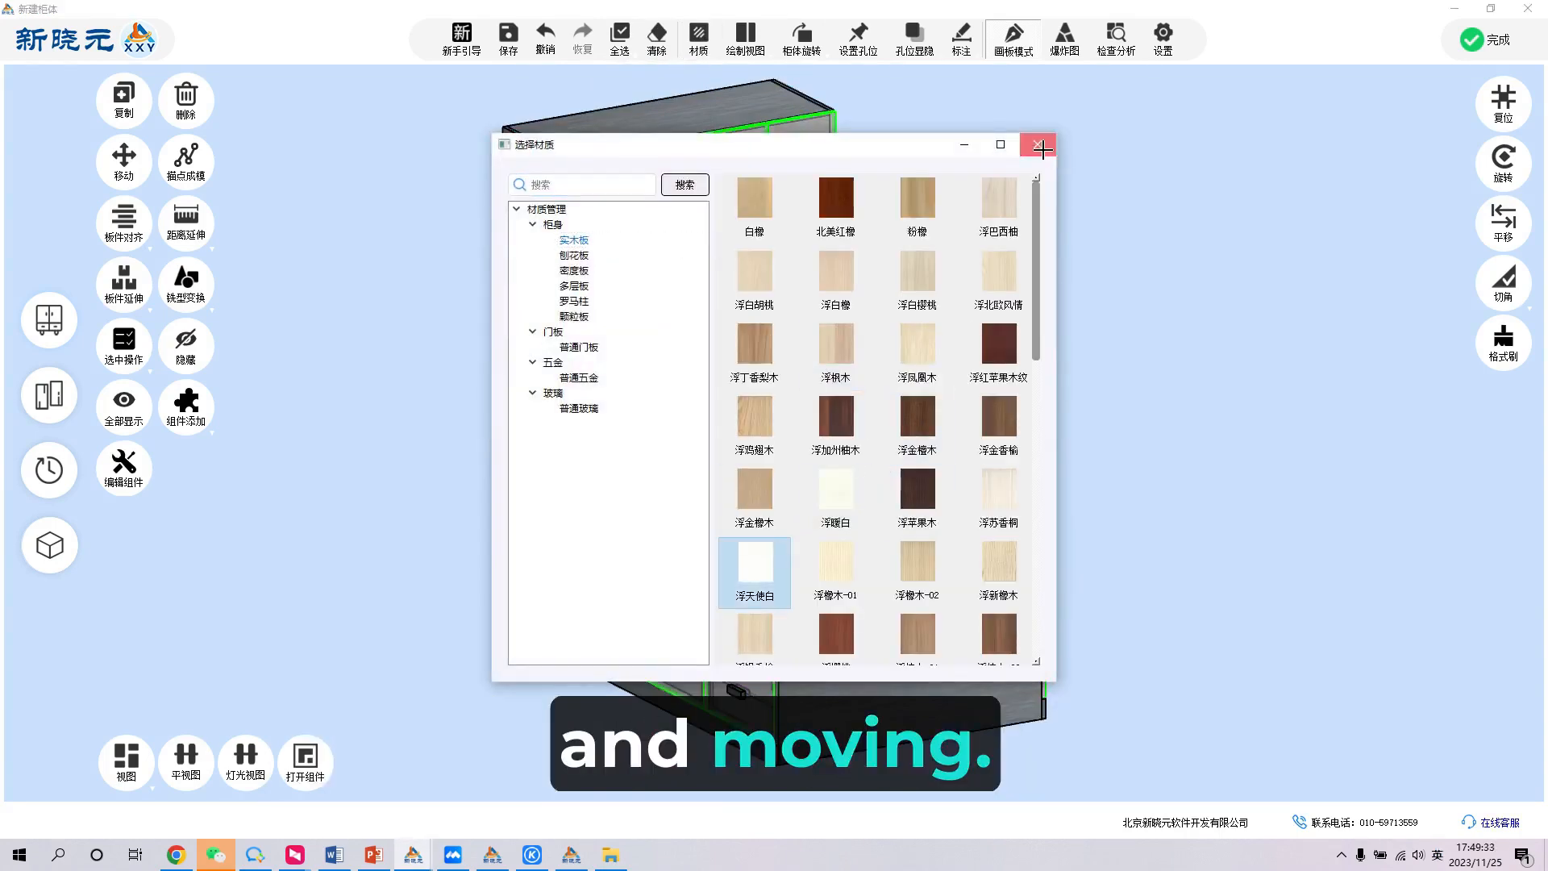
left_click(1037, 145)
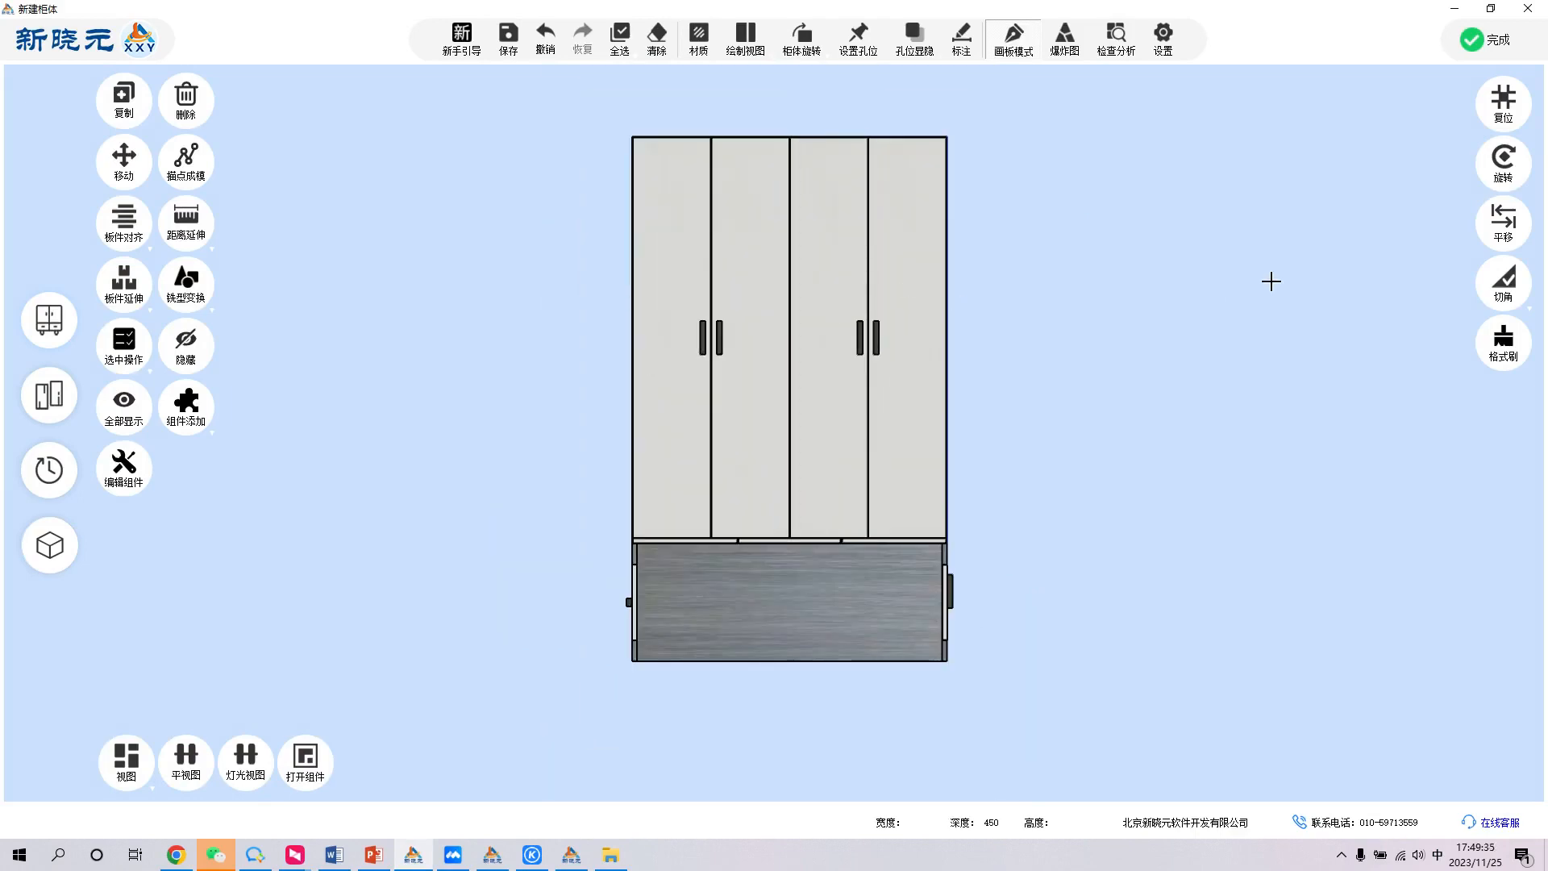
middle_click_drag(1272, 283, 925, 387)
middle_click_drag(992, 403, 1306, 336)
right_click(1290, 339)
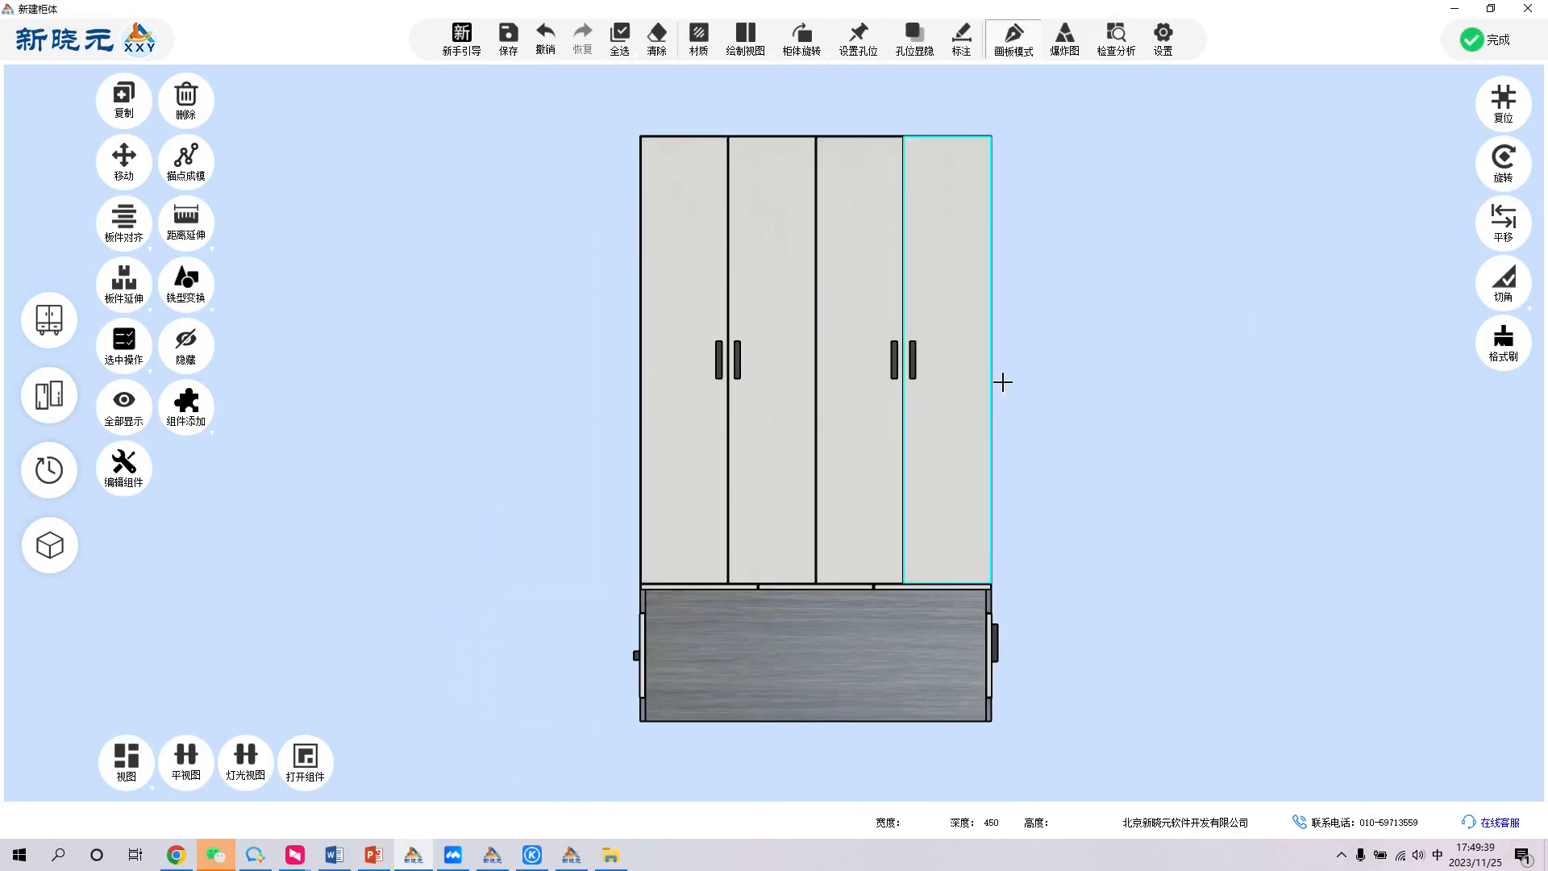
middle_click_drag(1217, 394, 1278, 418)
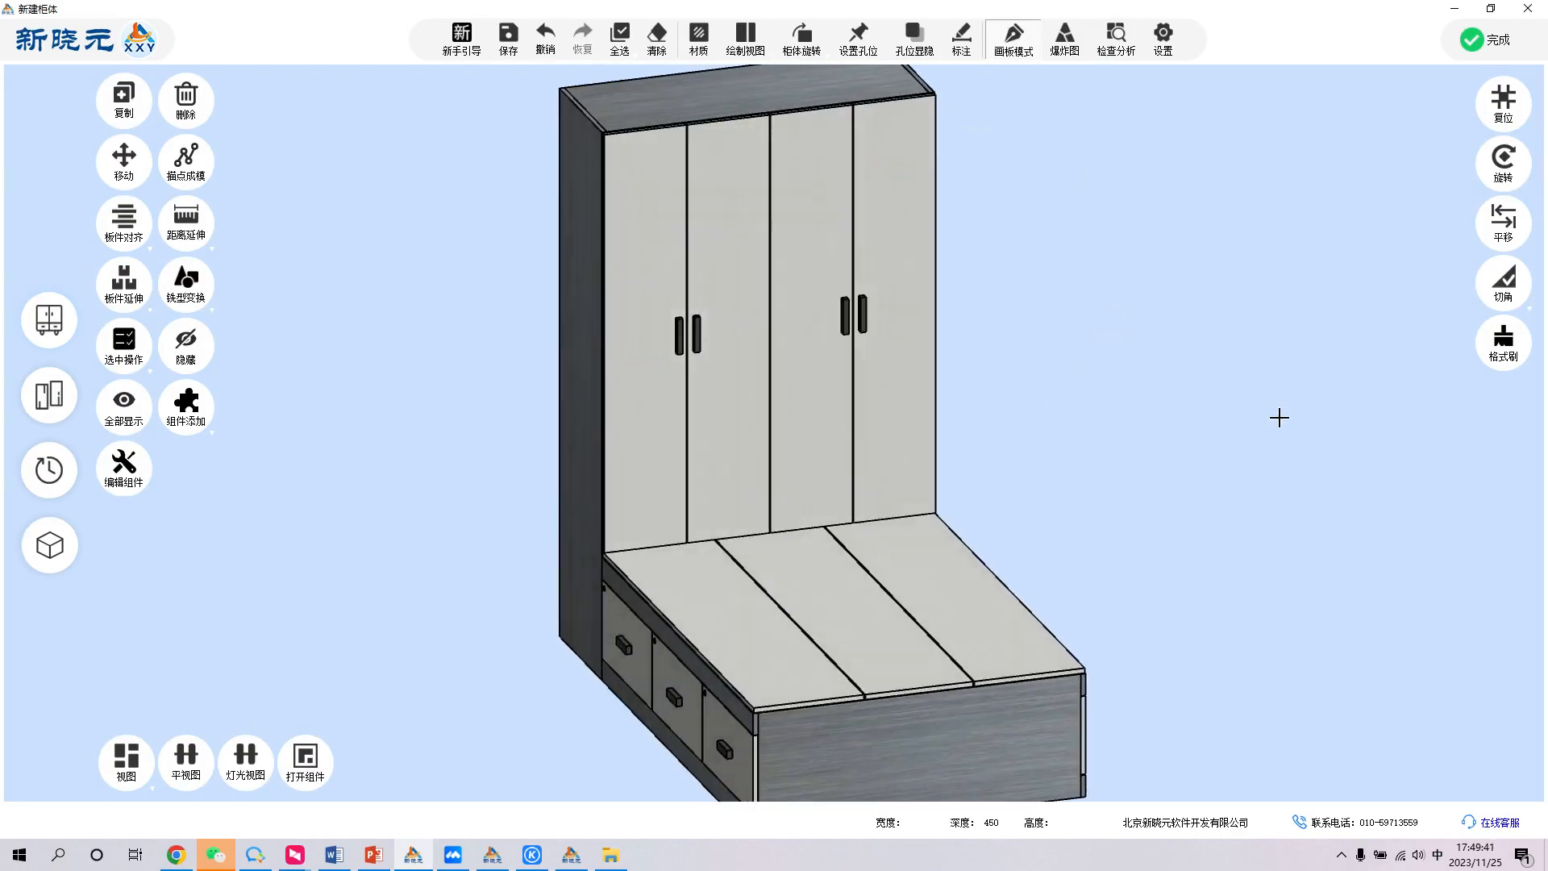